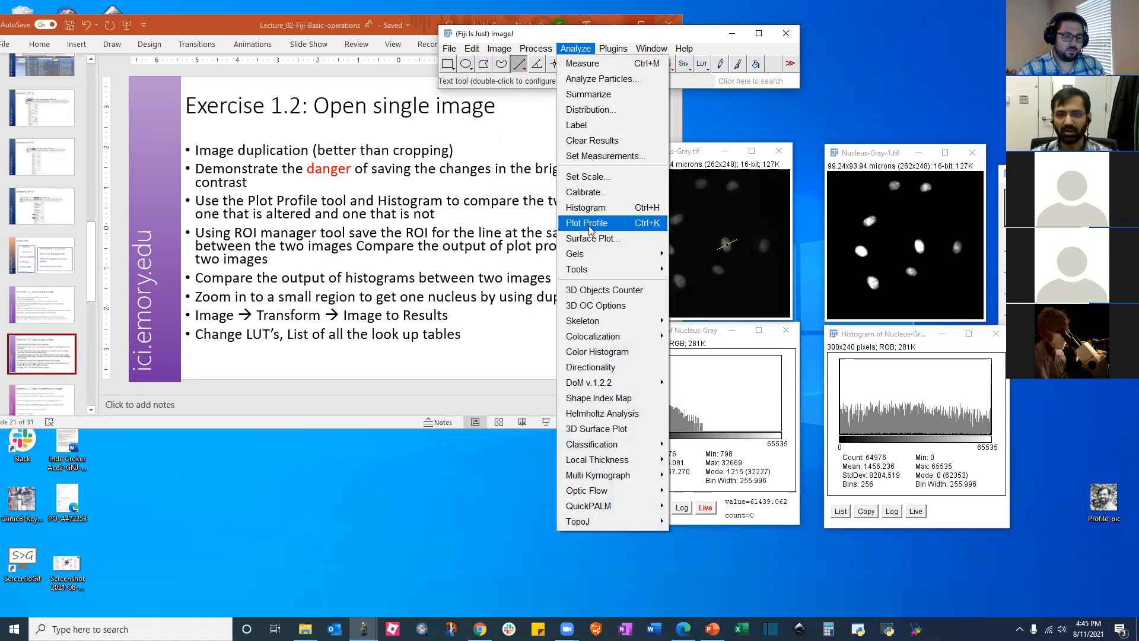
# Plot the gray-value profile along the line in Nucleus-Gray.tif and enlarge that image to 200%
pyautogui.click(588, 228)
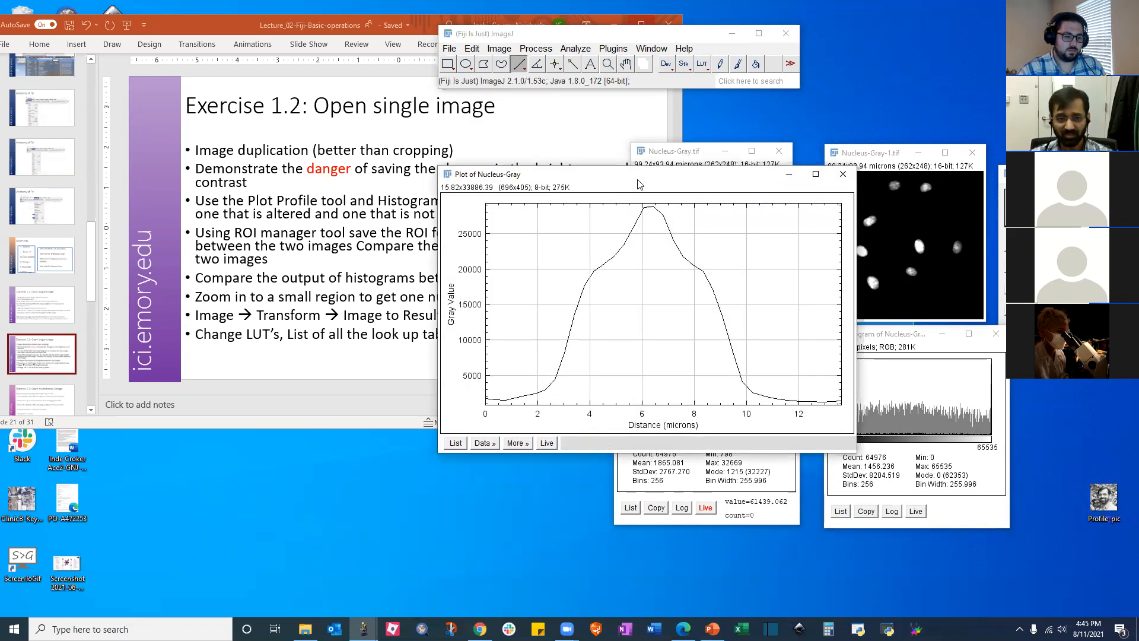
pyautogui.moveTo(638, 175); pyautogui.dragTo(380, 133)
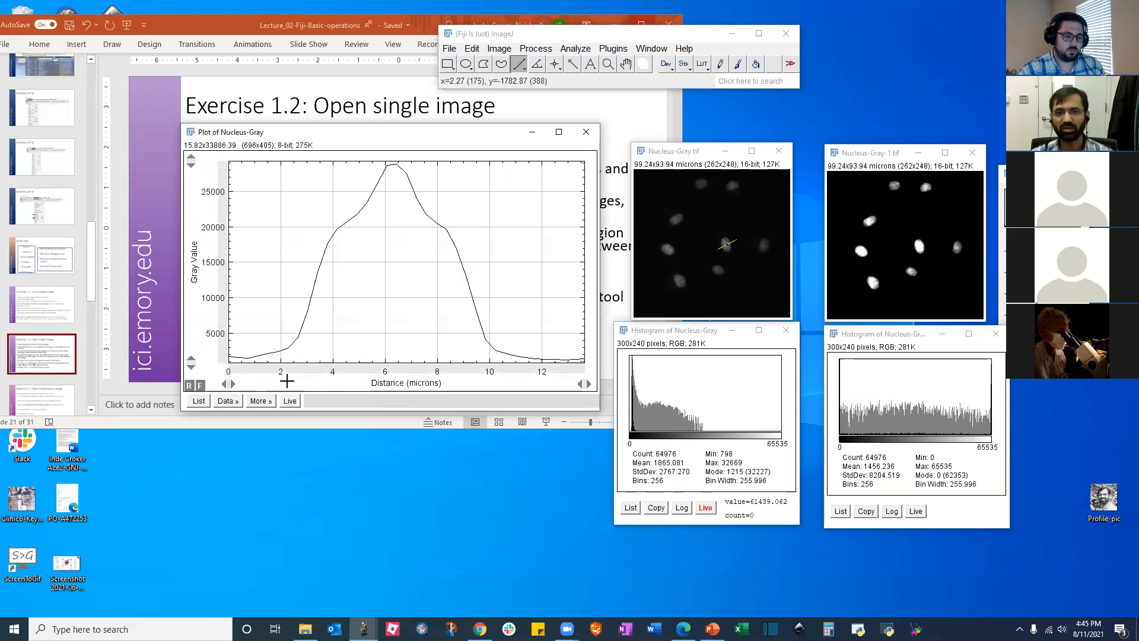
pyautogui.click(727, 245)
pyautogui.press('+')
pyautogui.press('+')
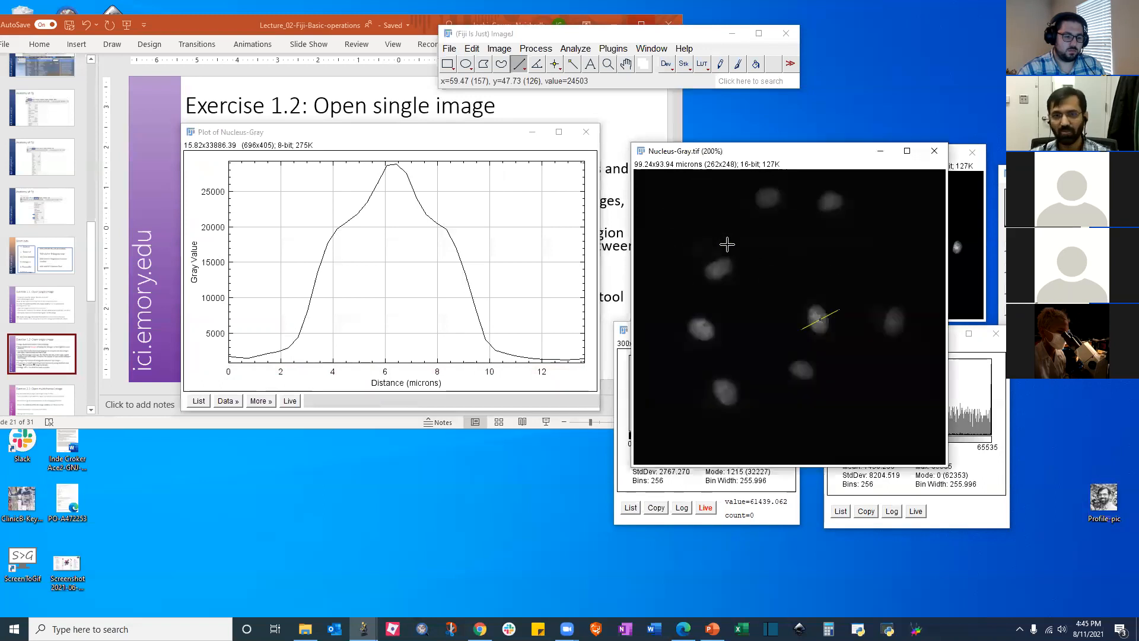
pyautogui.moveTo(784, 153); pyautogui.dragTo(729, 115)
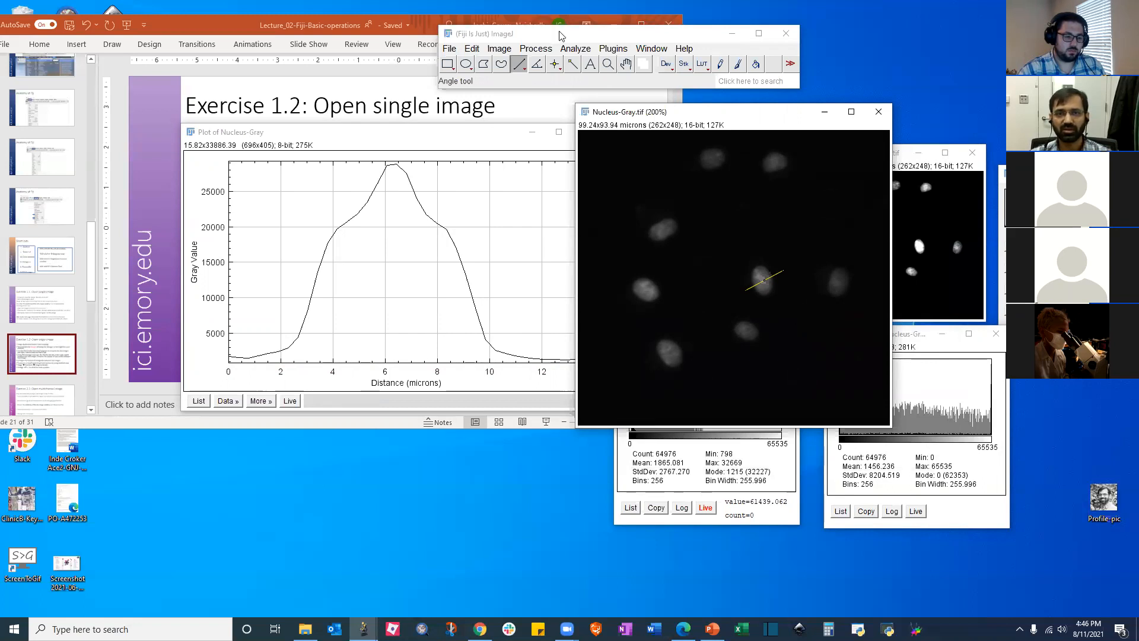
# Arrange the main ImageJ window, the profile plot and Nucleus-Gray.tif so the plot and the image sit next to each other
pyautogui.moveTo(559, 32); pyautogui.dragTo(287, 81)
pyautogui.moveTo(423, 138); pyautogui.dragTo(409, 157)
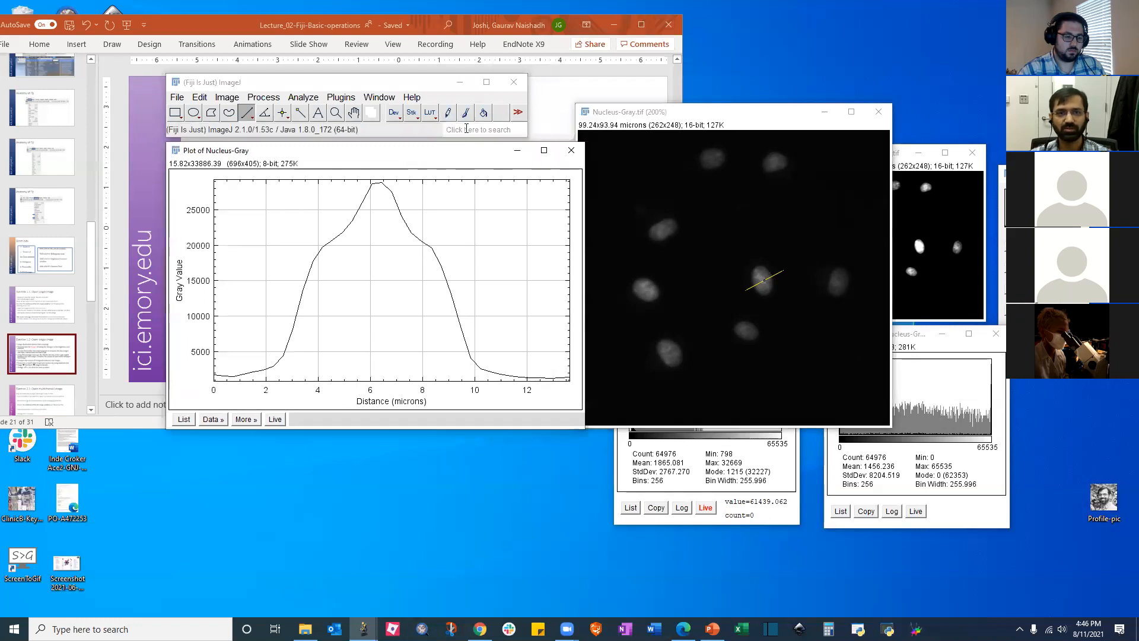
pyautogui.click(280, 133)
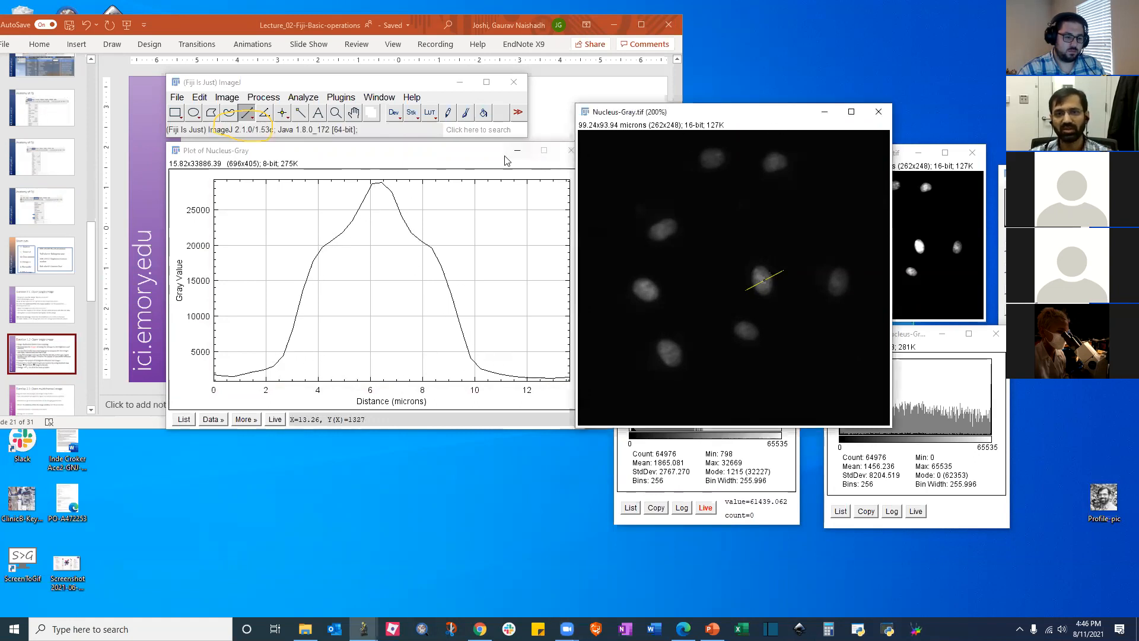
pyautogui.moveTo(453, 154); pyautogui.dragTo(374, 159)
pyautogui.moveTo(643, 112); pyautogui.dragTo(539, 106)
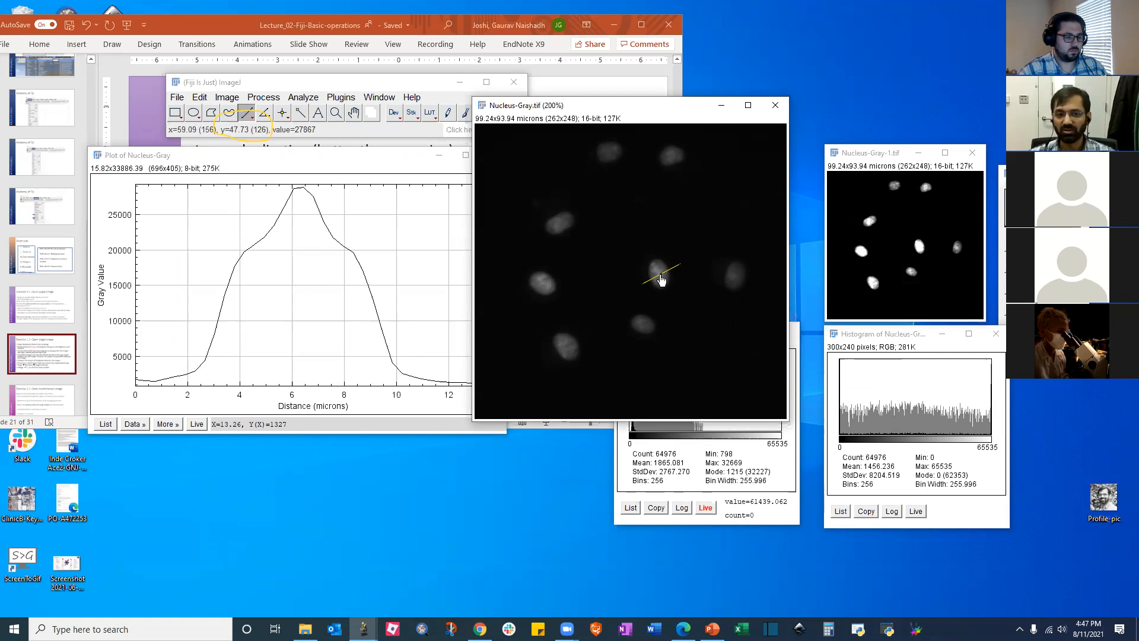
# Turn on live updating for the Nucleus-Gray profile plot and nudge the line slightly across the nucleus it crosses
pyautogui.moveTo(661, 279); pyautogui.dragTo(658, 272)
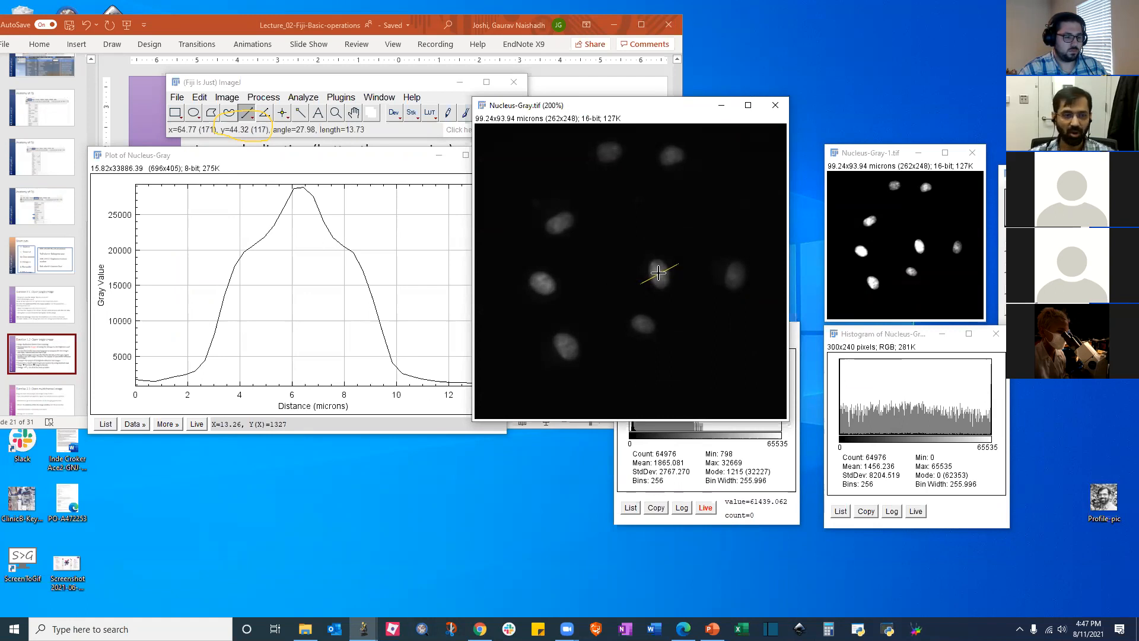
pyautogui.click(196, 423)
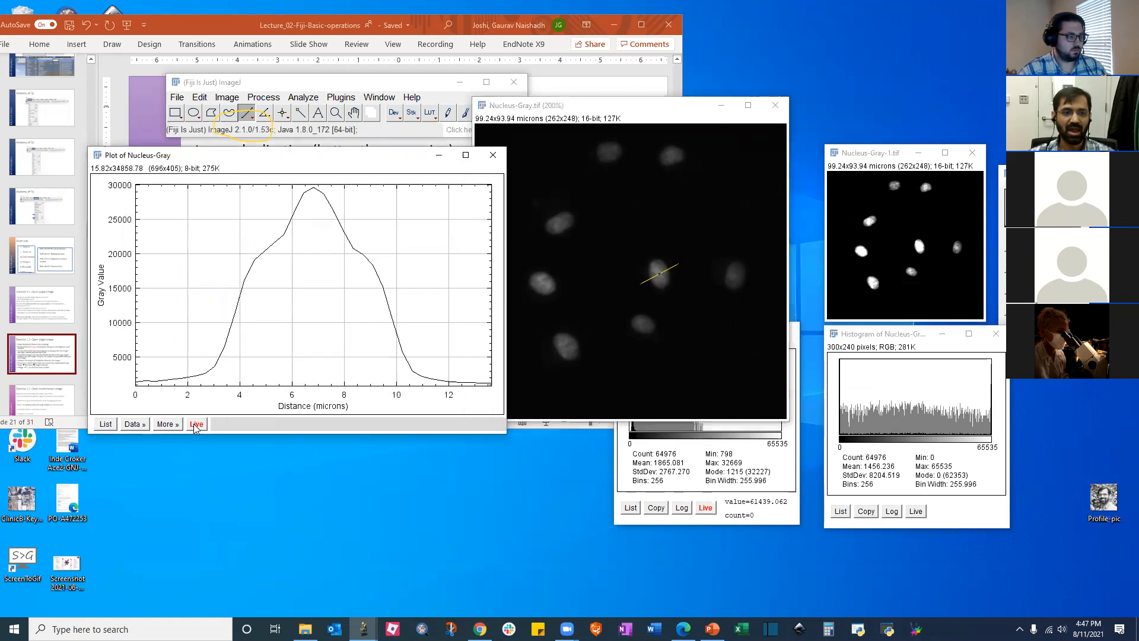
pyautogui.moveTo(658, 274)
pyautogui.mouseDown()
pyautogui.moveTo(631, 233)
pyautogui.moveTo(659, 272)
pyautogui.mouseUp()
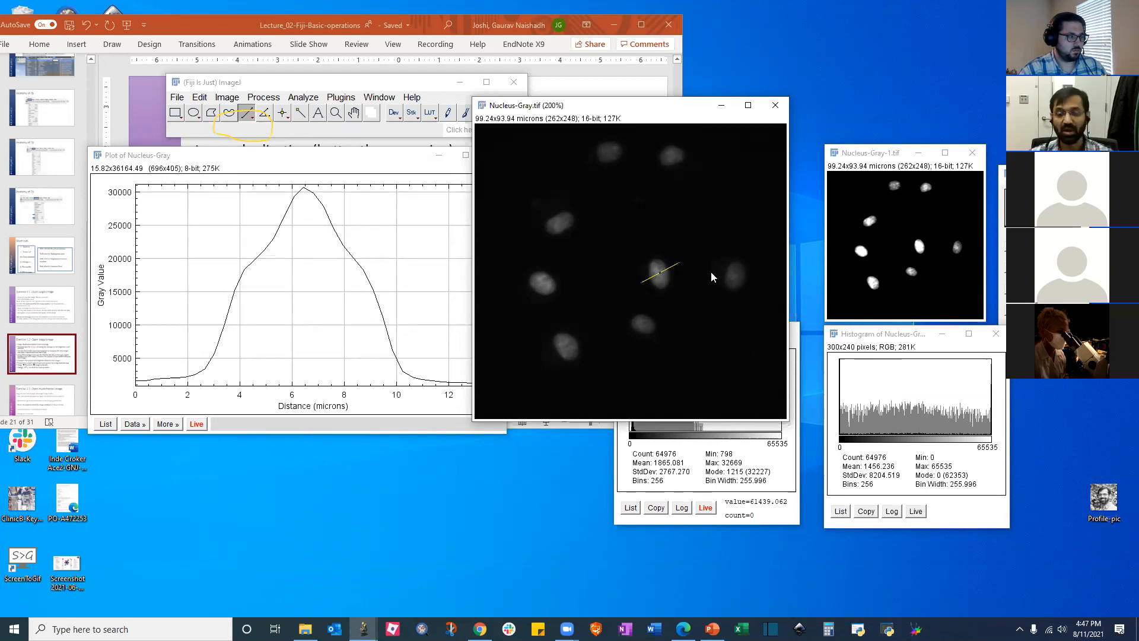
pyautogui.moveTo(658, 271); pyautogui.dragTo(658, 273)
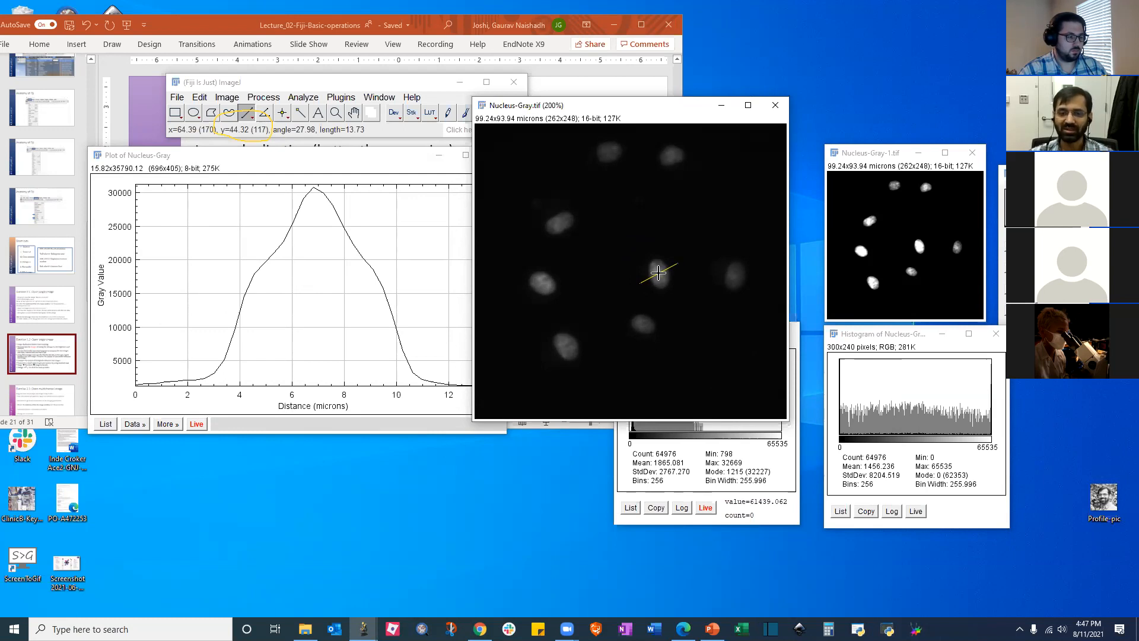
# Add the line selection on Nucleus-Gray.tif to the ROI Manager and move the manager clear of the nuclei in Nucleus-Gray-1.tif
pyautogui.press('t')
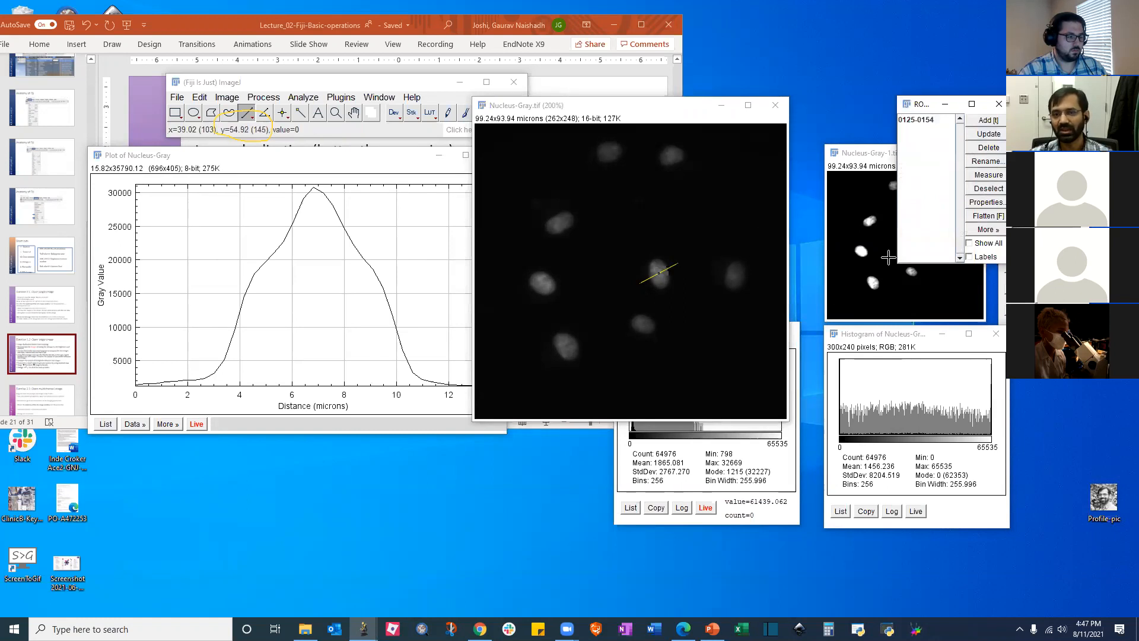
pyautogui.moveTo(868, 288); pyautogui.dragTo(868, 288)
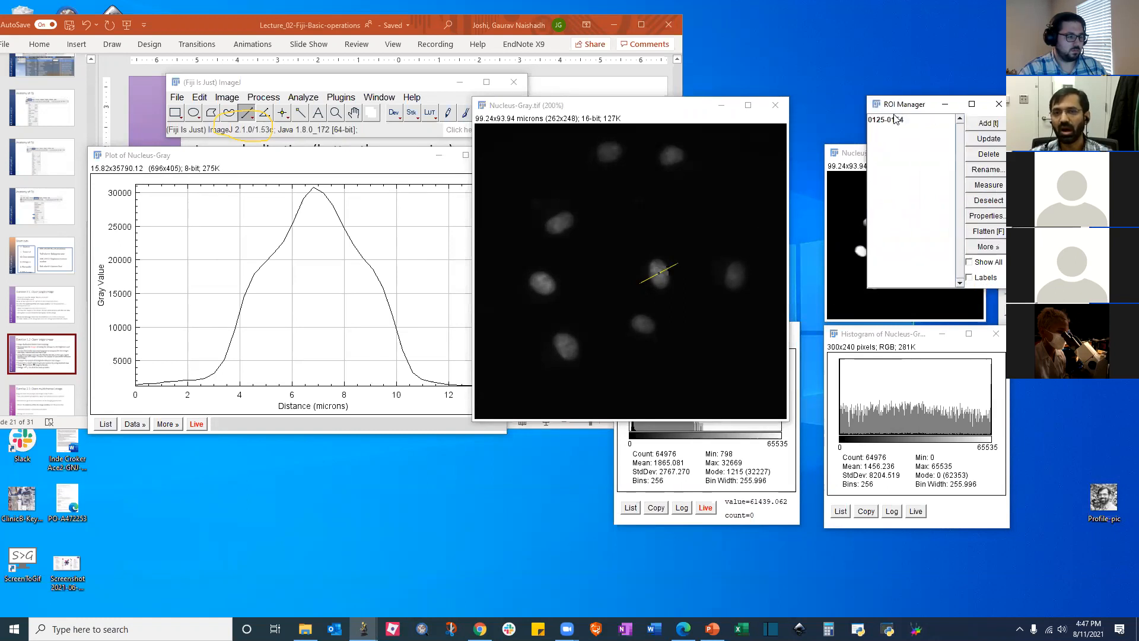
pyautogui.moveTo(888, 110); pyautogui.dragTo(878, 257)
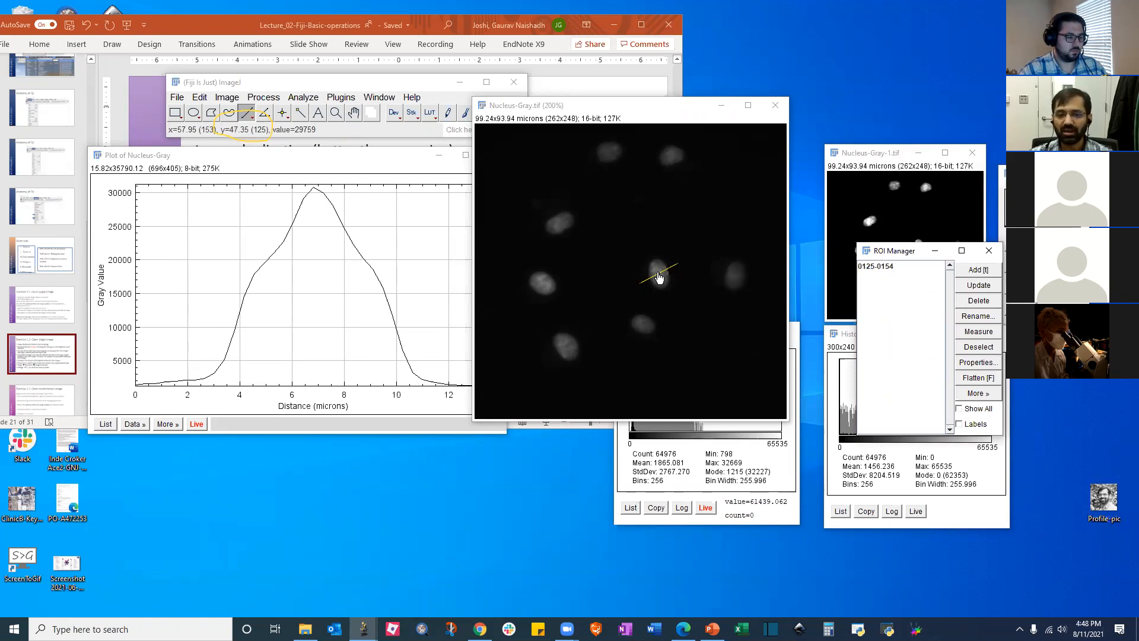
# Move the line off the nucleus onto the dark background and restore its saved position with ROI 0125-0154
pyautogui.moveTo(659, 276); pyautogui.dragTo(678, 200)
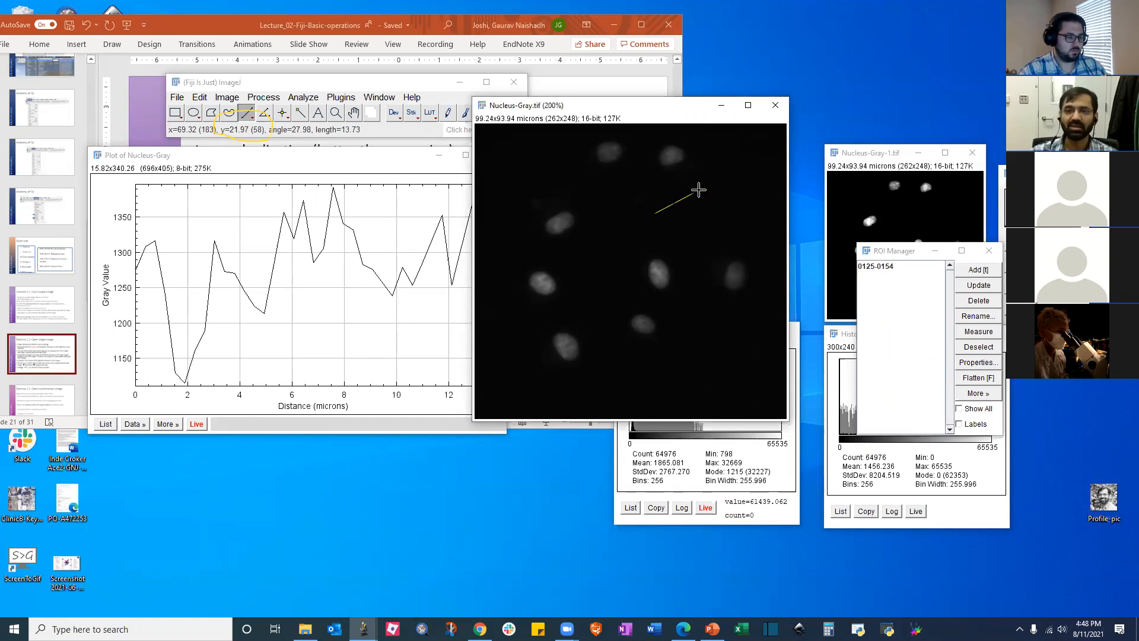
pyautogui.click(871, 267)
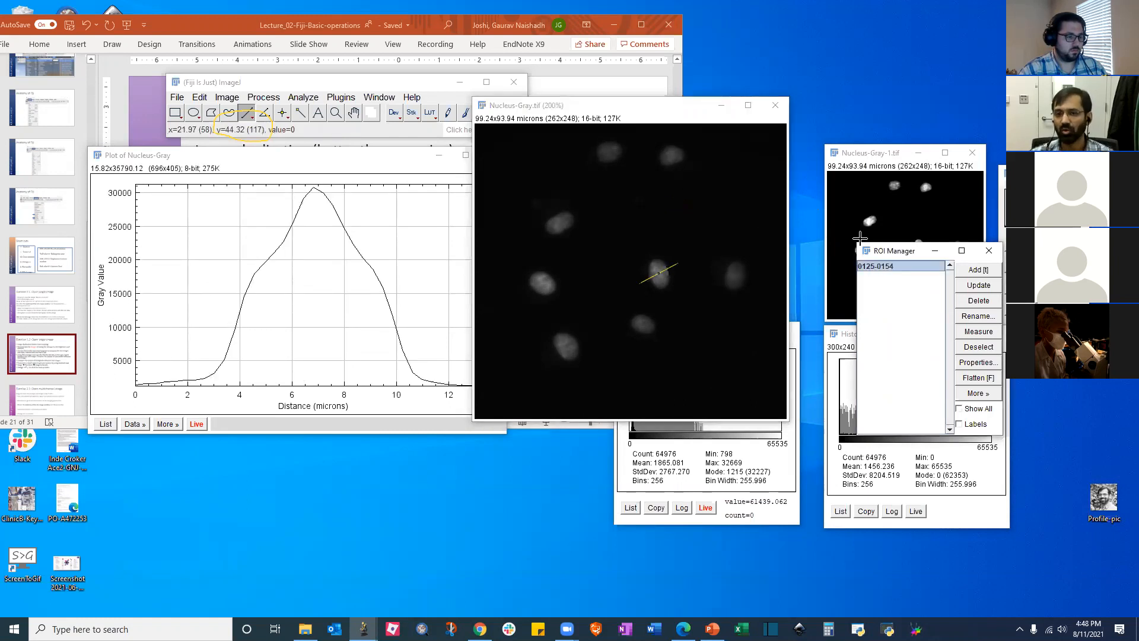
# Apply the saved line ROI 0125-0154 to Nucleus-Gray-1.tif and enlarge that image to 150%
pyautogui.moveTo(870, 252); pyautogui.dragTo(675, 189)
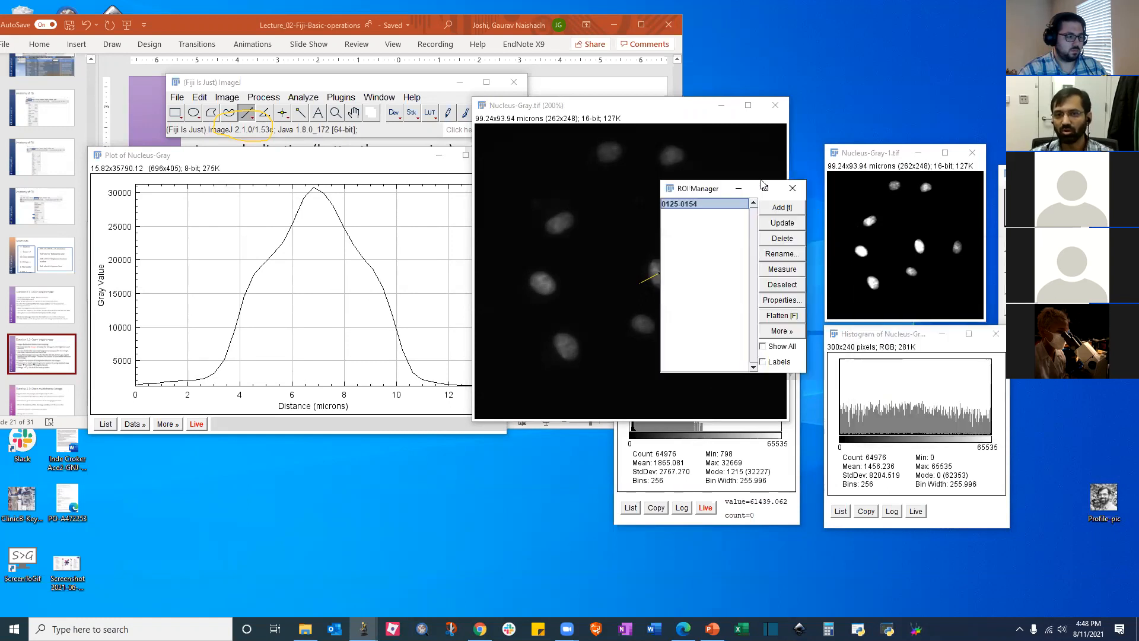
pyautogui.click(871, 155)
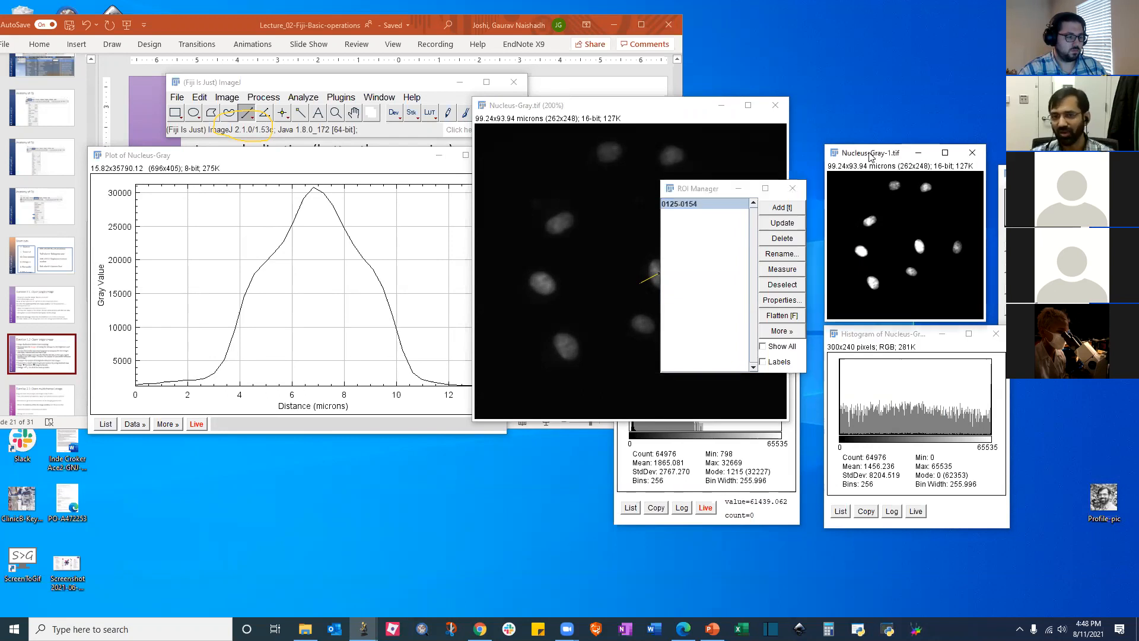
pyautogui.click(693, 206)
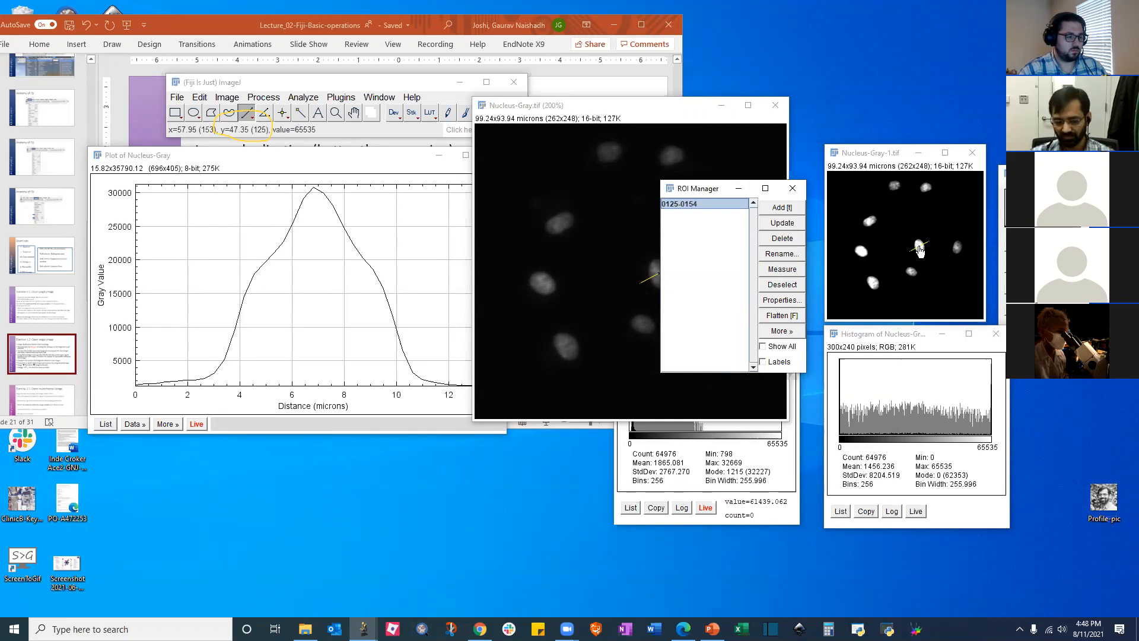
pyautogui.press('+')
pyautogui.press('+')
pyautogui.press('-')
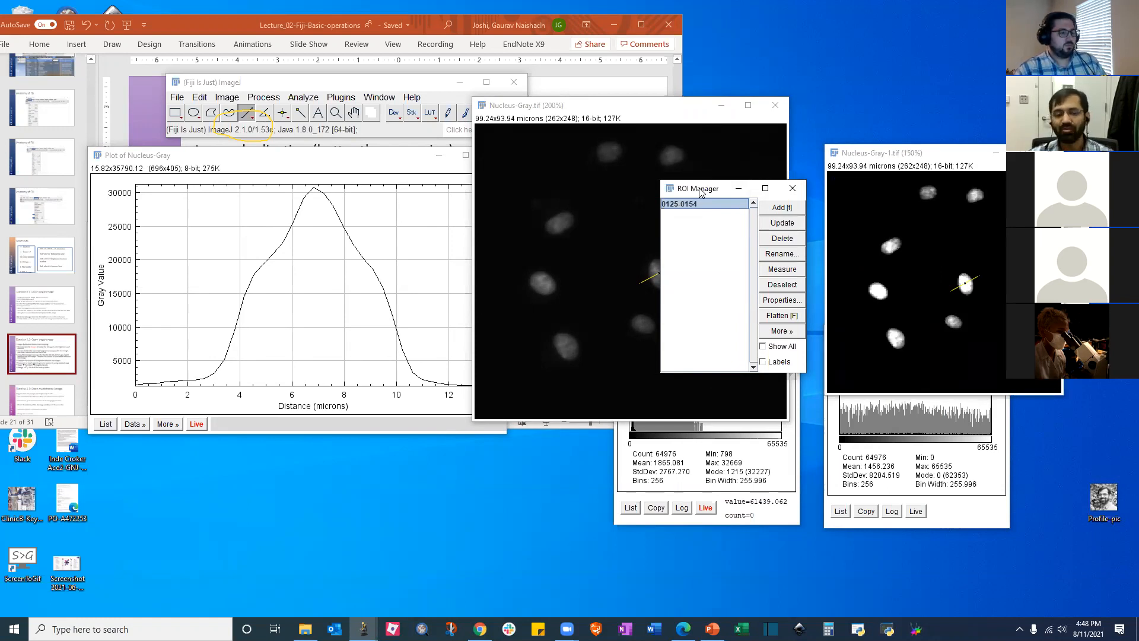
# Move the ROI Manager off the images and plot the gray-value profile along the line in Nucleus-Gray-1.tif
pyautogui.moveTo(700, 191); pyautogui.dragTo(420, 443)
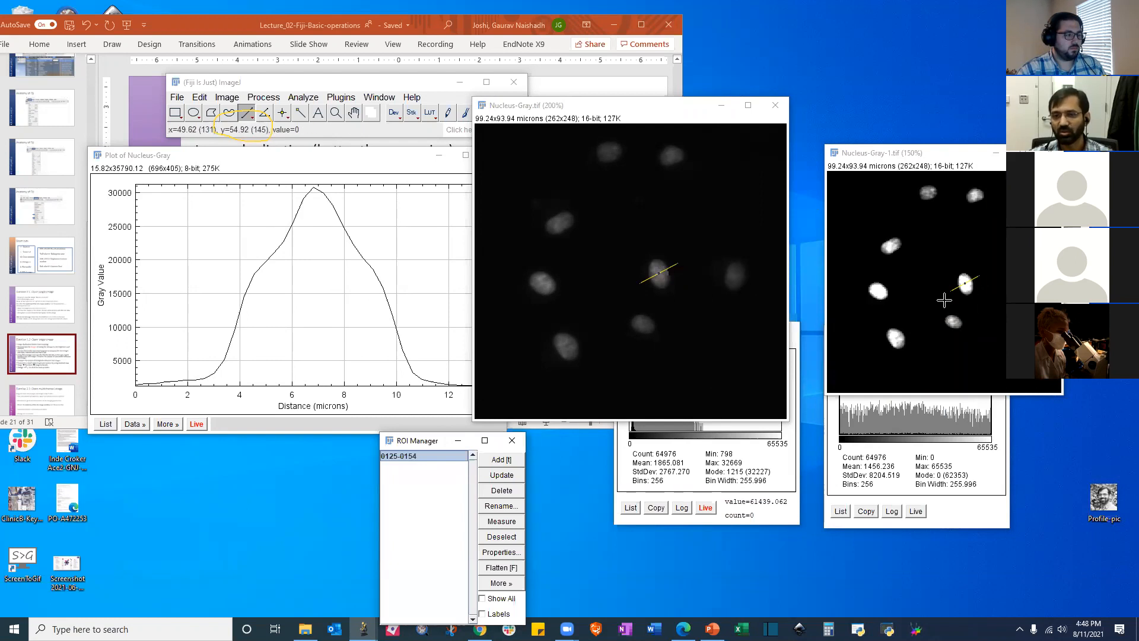
pyautogui.click(932, 151)
pyautogui.moveTo(932, 151); pyautogui.dragTo(914, 104)
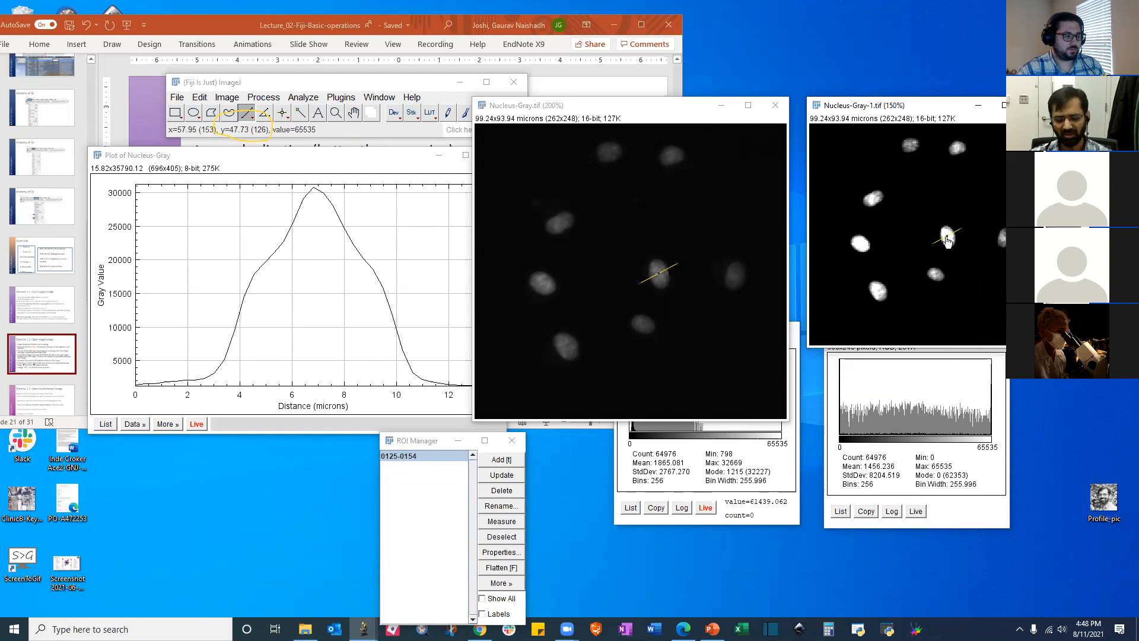
pyautogui.hotkey('ctrl', 'k')
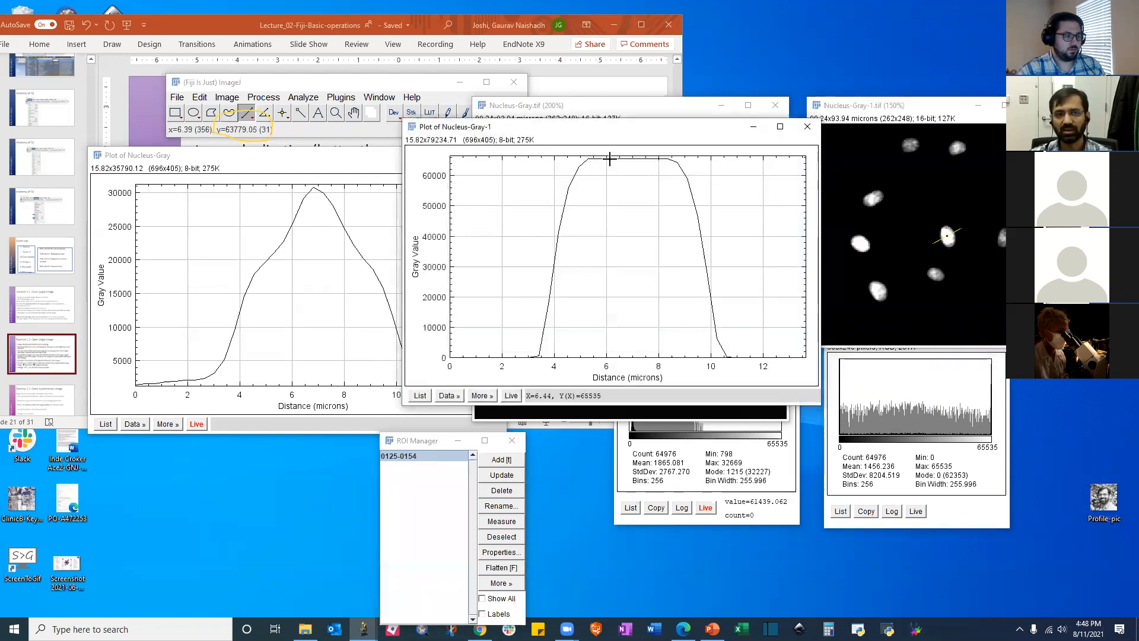
# Place the Nucleus-Gray and Nucleus-Gray-1 profile plots side by side to compare their curves
pyautogui.moveTo(602, 132); pyautogui.dragTo(739, 214)
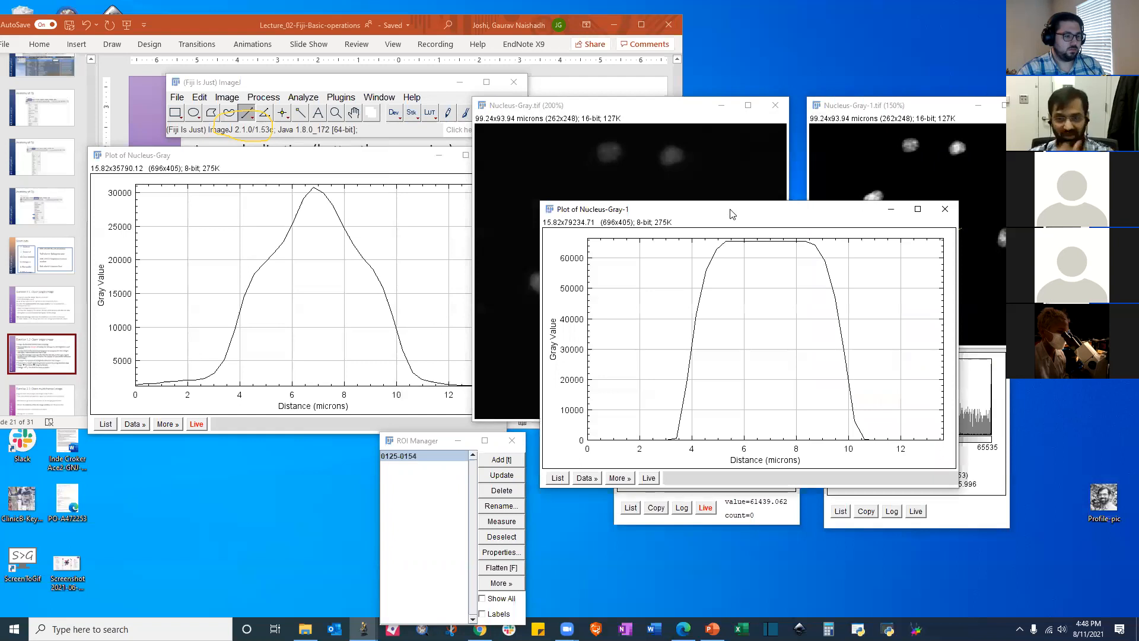
pyautogui.moveTo(732, 214); pyautogui.dragTo(790, 128)
pyautogui.click(396, 157)
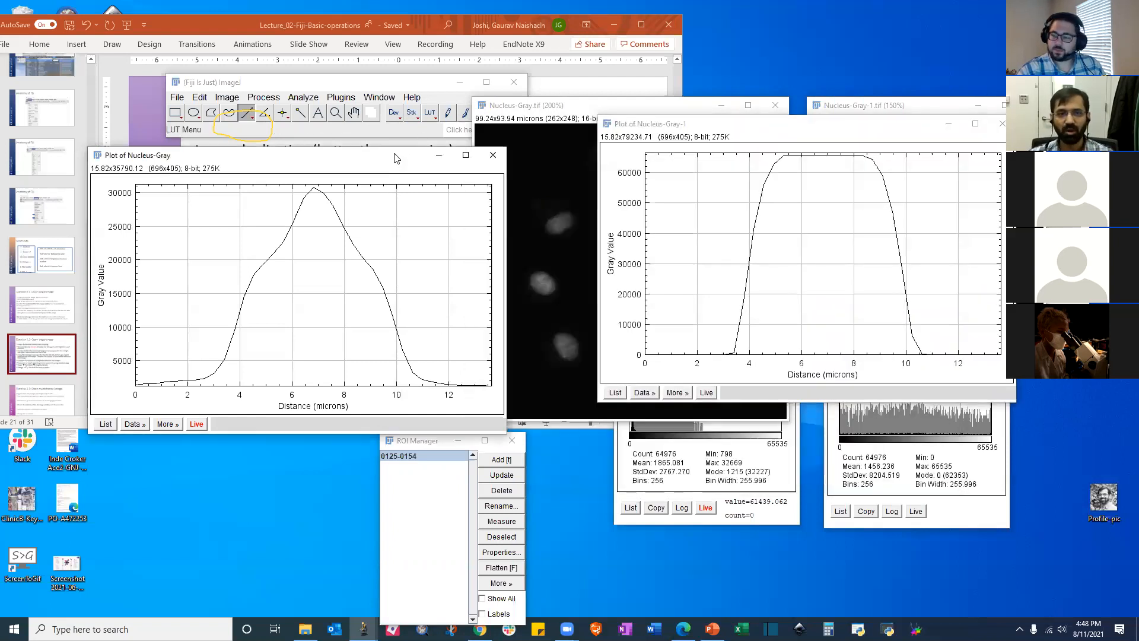
pyautogui.moveTo(396, 158); pyautogui.dragTo(471, 124)
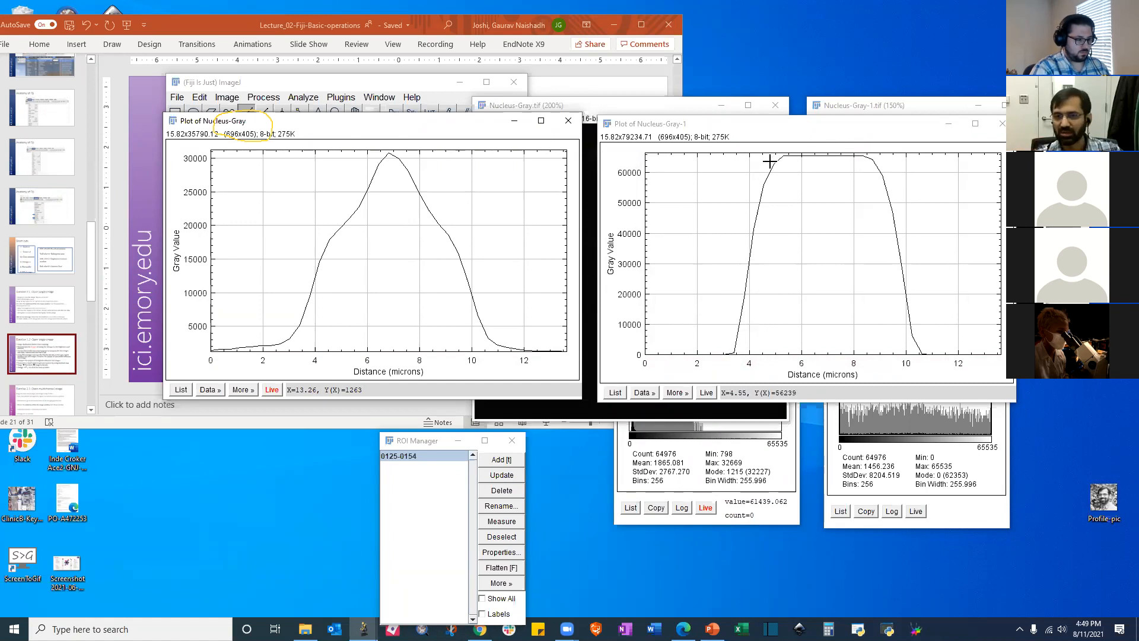
# Move the ROI Manager below Nucleus-Gray-1.tif and close both profile plots
pyautogui.click(774, 135)
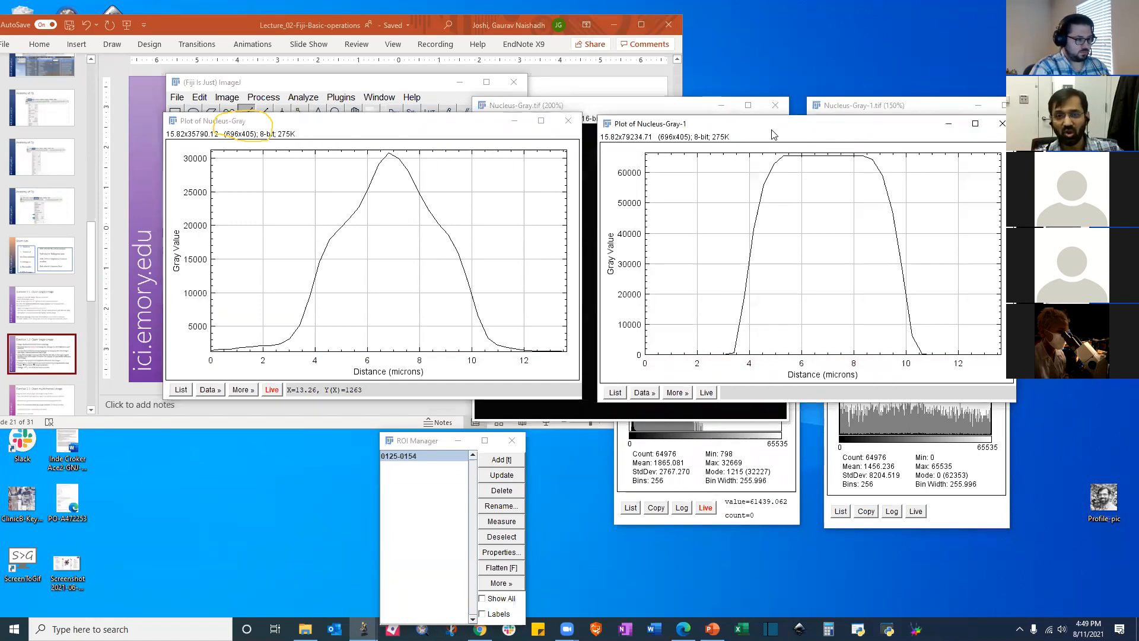
pyautogui.moveTo(770, 131); pyautogui.dragTo(636, 127)
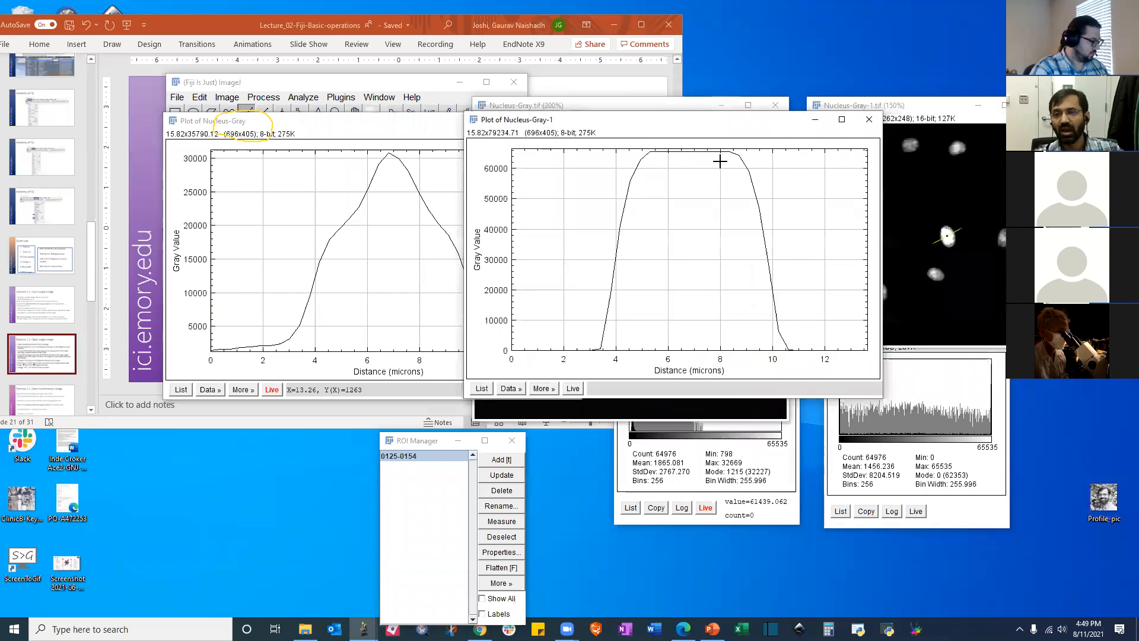
pyautogui.moveTo(391, 439); pyautogui.dragTo(795, 240)
pyautogui.moveTo(391, 441); pyautogui.dragTo(902, 345)
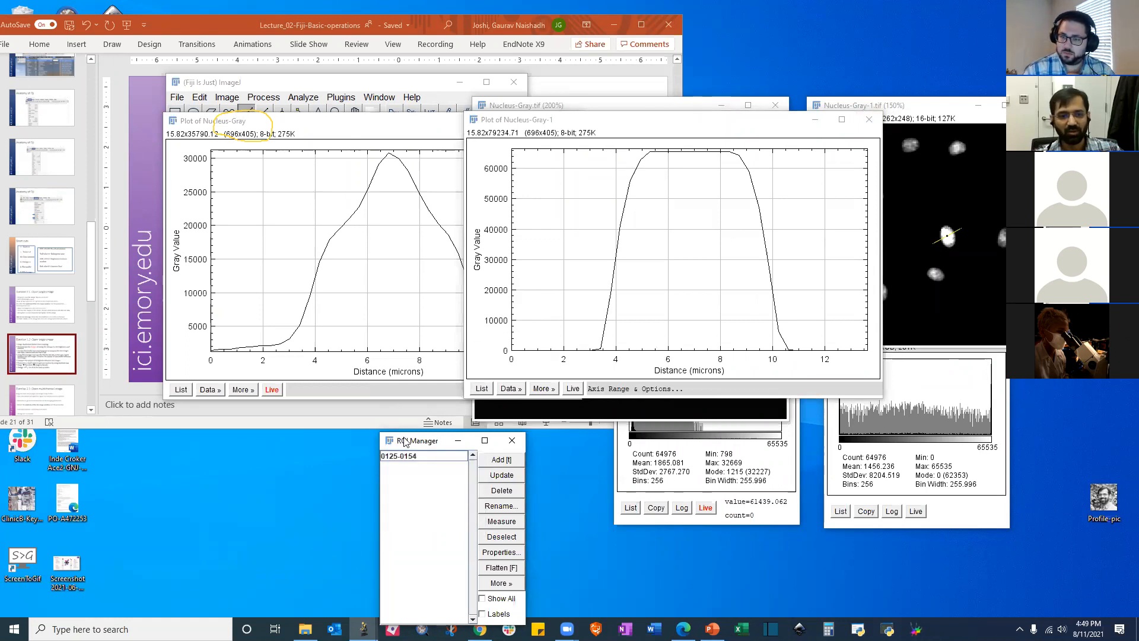
pyautogui.moveTo(408, 439); pyautogui.dragTo(937, 323)
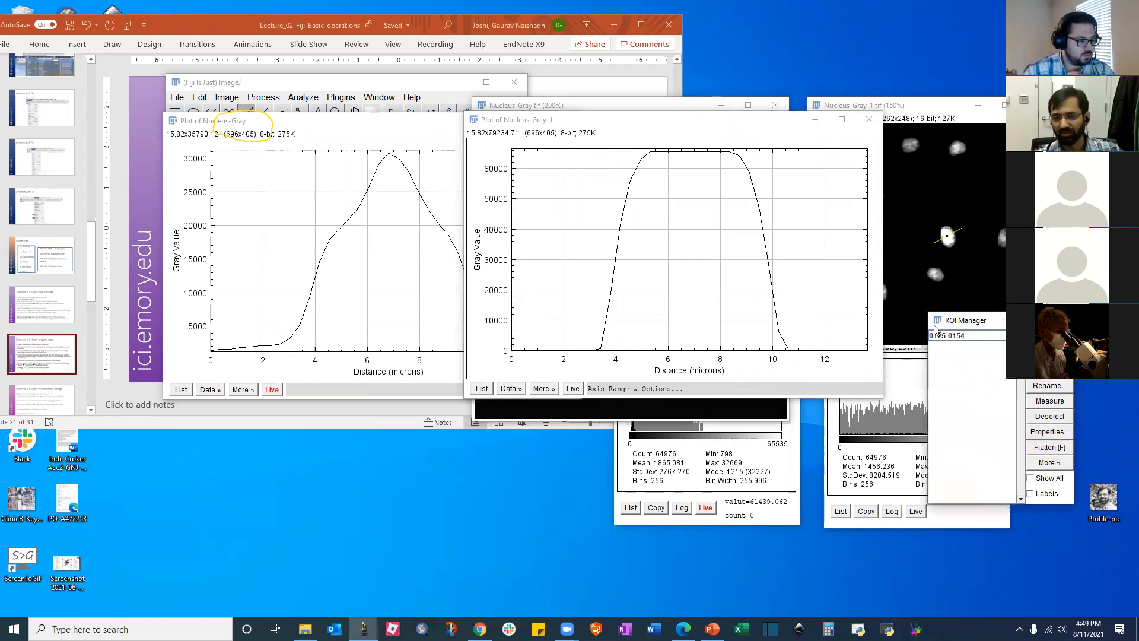
pyautogui.click(869, 119)
pyautogui.click(567, 121)
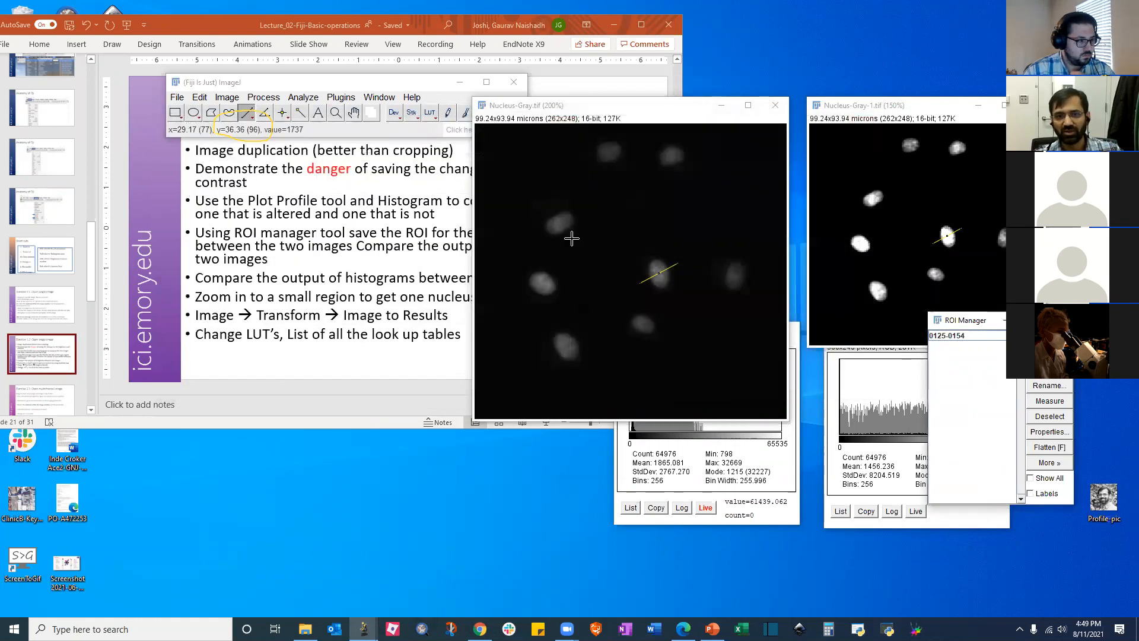
# Replace the line on Nucleus-Gray.tif with a narrow upright rectangle of about 350 pixels over the upper-left nucleus and add it to the ROI Manager
pyautogui.click(653, 291)
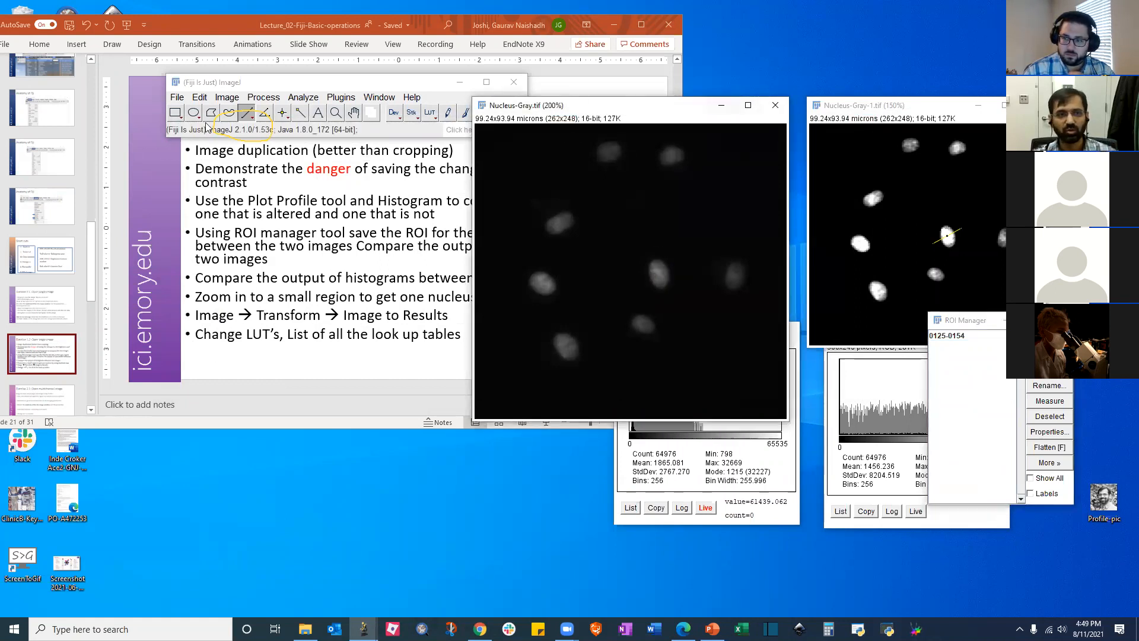
pyautogui.click(175, 113)
pyautogui.moveTo(672, 265)
pyautogui.mouseDown()
pyautogui.moveTo(643, 281)
pyautogui.moveTo(668, 279)
pyautogui.mouseUp()
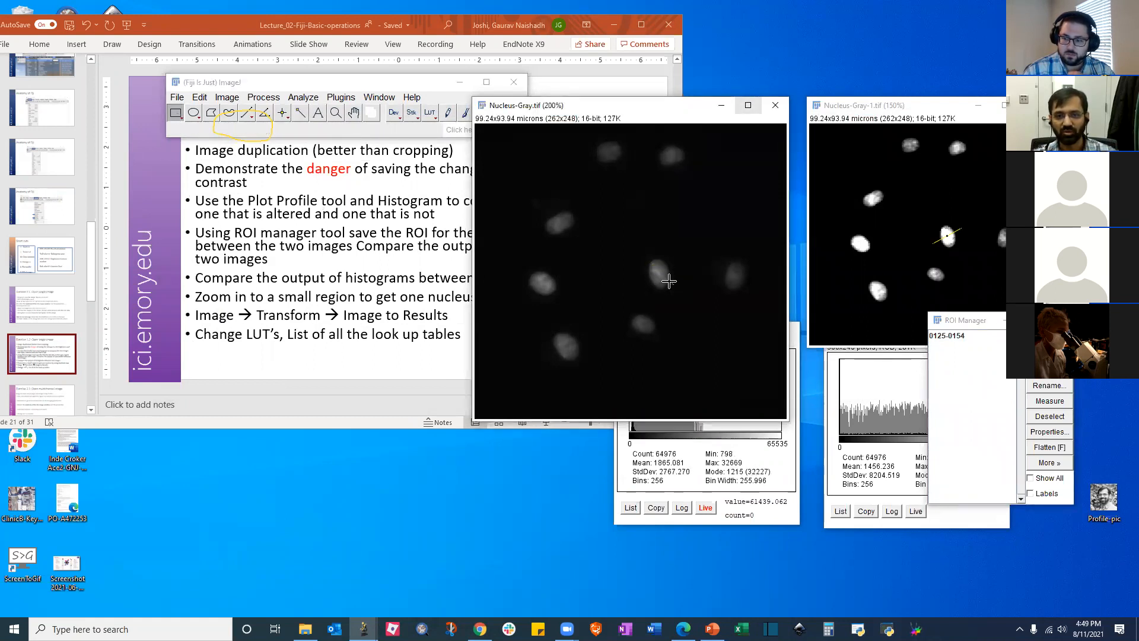
pyautogui.click(557, 204)
pyautogui.moveTo(556, 203); pyautogui.dragTo(564, 243)
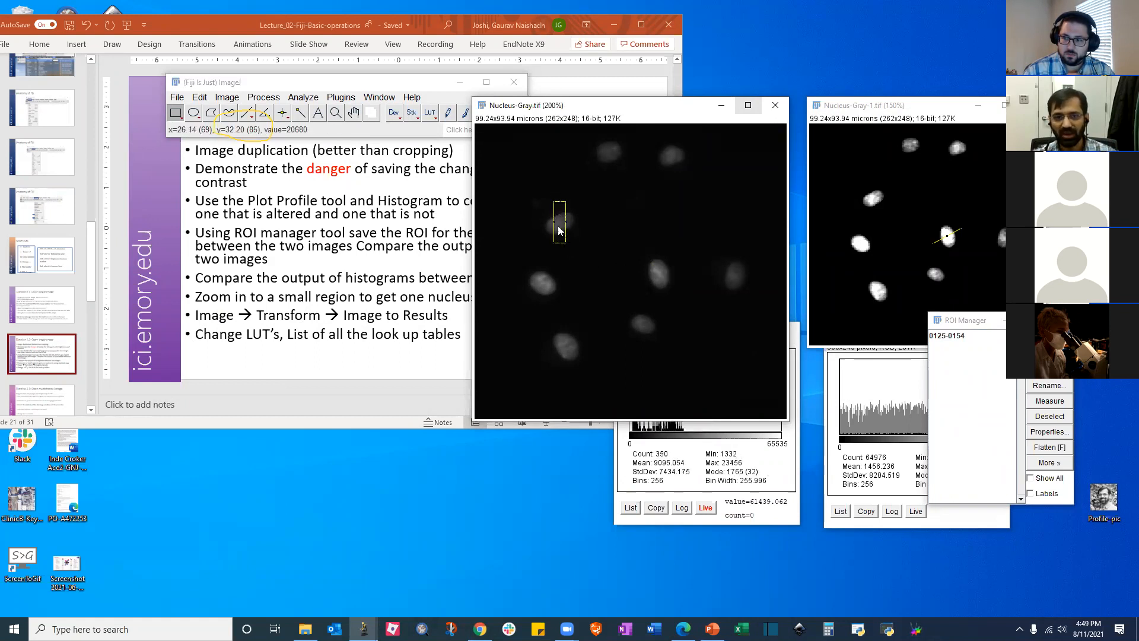
pyautogui.press('t')
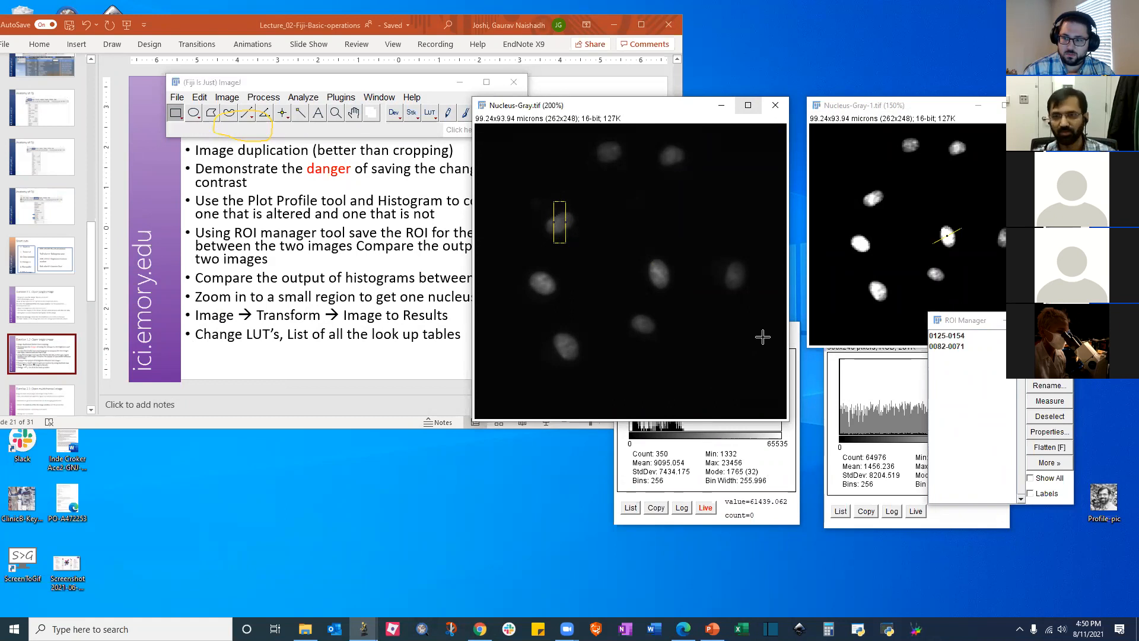
# Apply the saved rectangle ROI 0082-0071 to the upper-left nucleus in Nucleus-Gray-1.tif
pyautogui.click(942, 348)
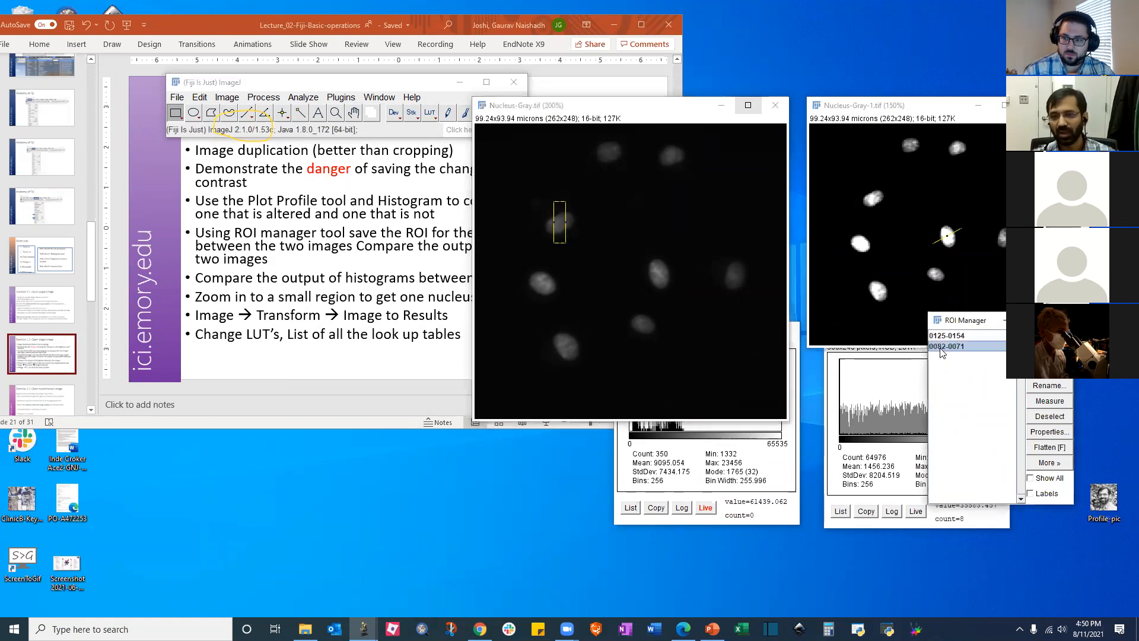
pyautogui.click(877, 199)
pyautogui.click(956, 360)
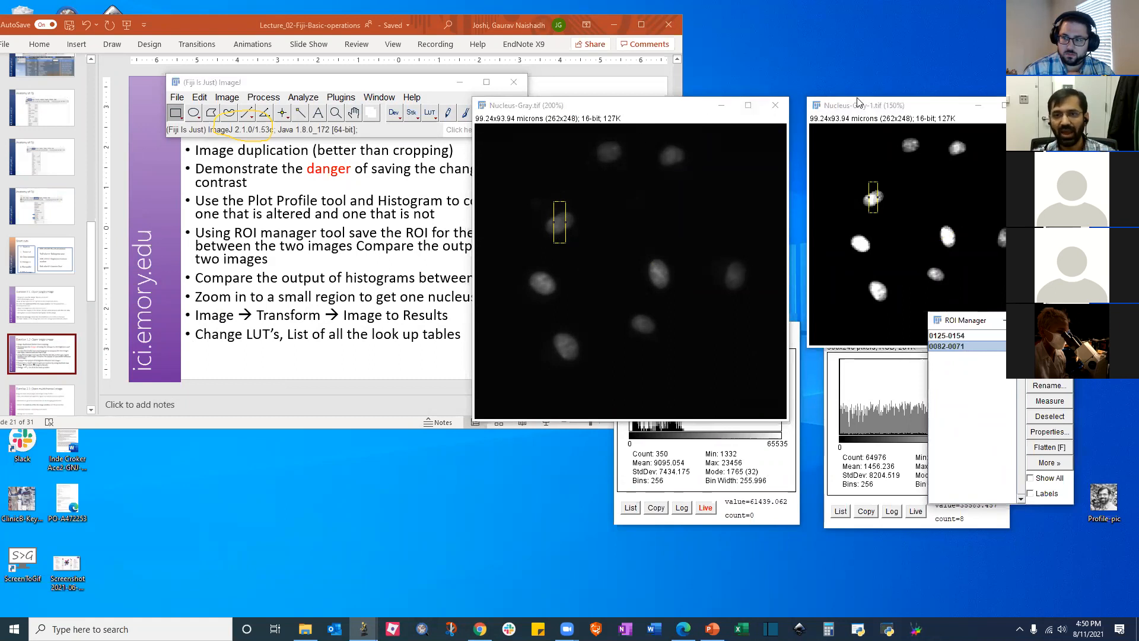
# Plot the gray-value profile of the rectangle in Nucleus-Gray.tif and separate the plot from the image so both can be seen
pyautogui.click(562, 222)
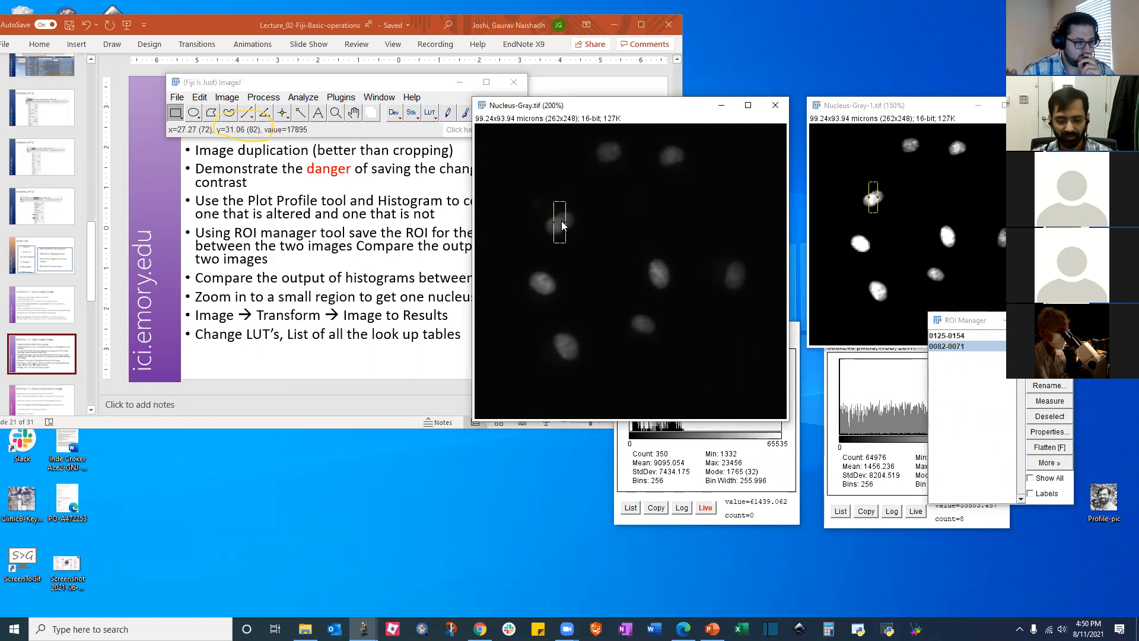
pyautogui.hotkey('ctrl', 'k')
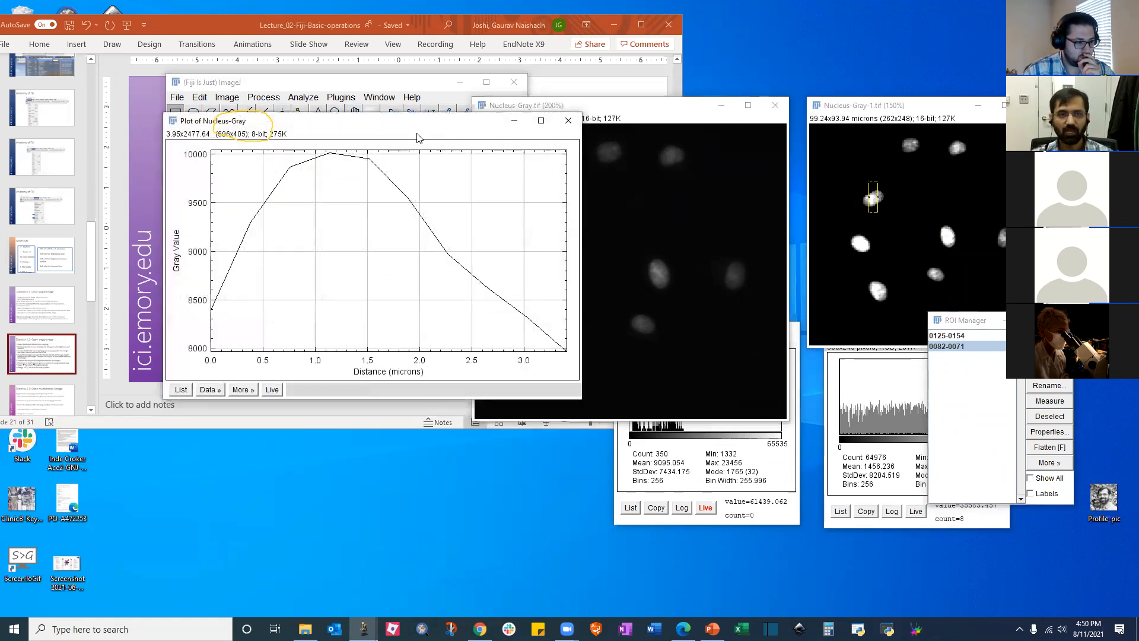
pyautogui.moveTo(417, 138); pyautogui.dragTo(365, 214)
pyautogui.moveTo(617, 107); pyautogui.dragTo(647, 109)
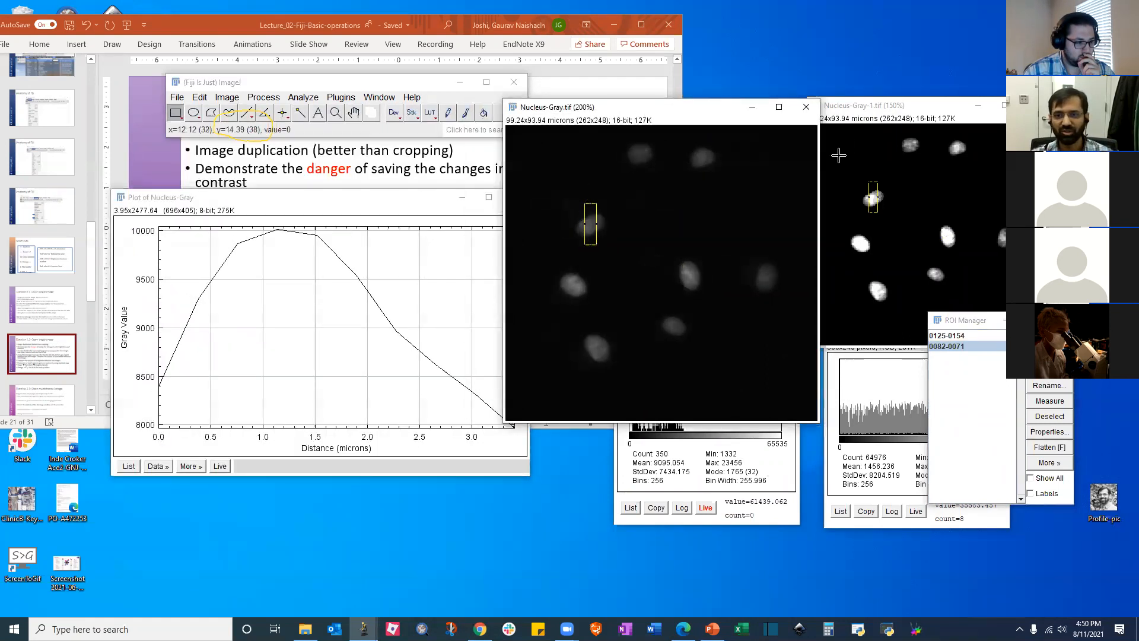
# Plot the profile of the same rectangle in Nucleus-Gray-1.tif and place it beside the Nucleus-Gray plot for comparison
pyautogui.moveTo(863, 105); pyautogui.dragTo(851, 105)
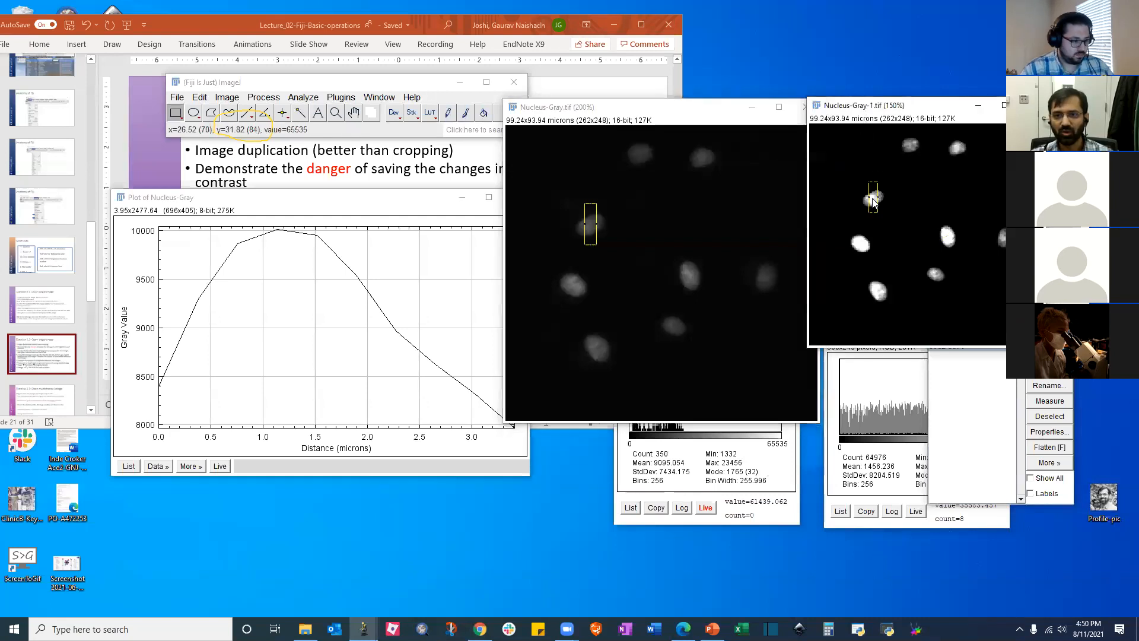
pyautogui.hotkey('ctrl', 'k')
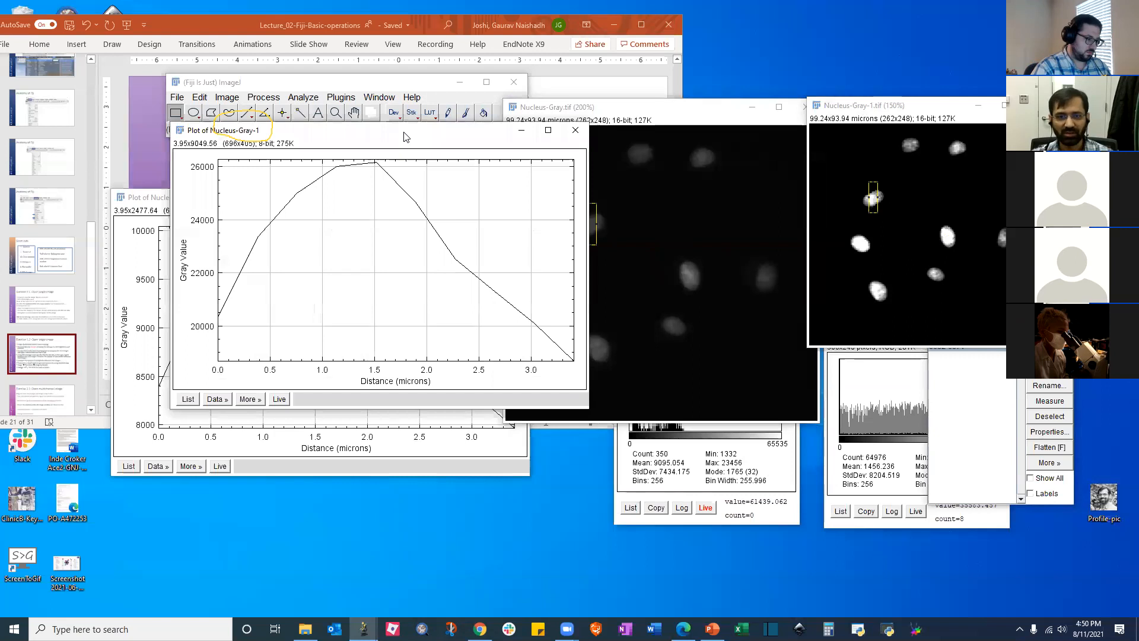
pyautogui.moveTo(403, 137); pyautogui.dragTo(815, 193)
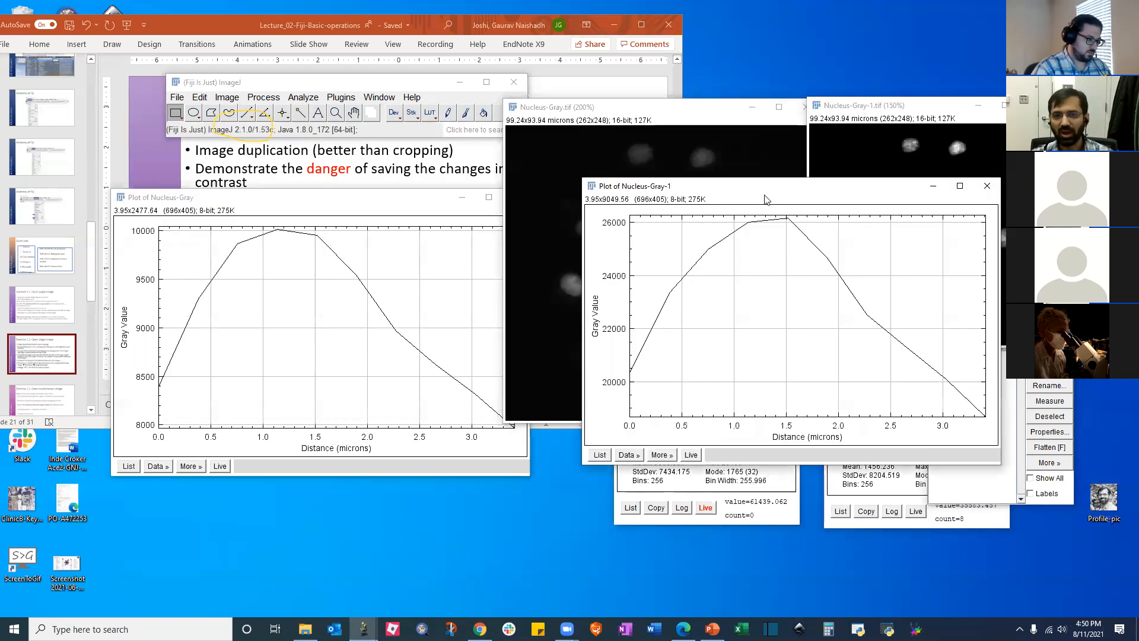
pyautogui.moveTo(766, 195); pyautogui.dragTo(701, 311)
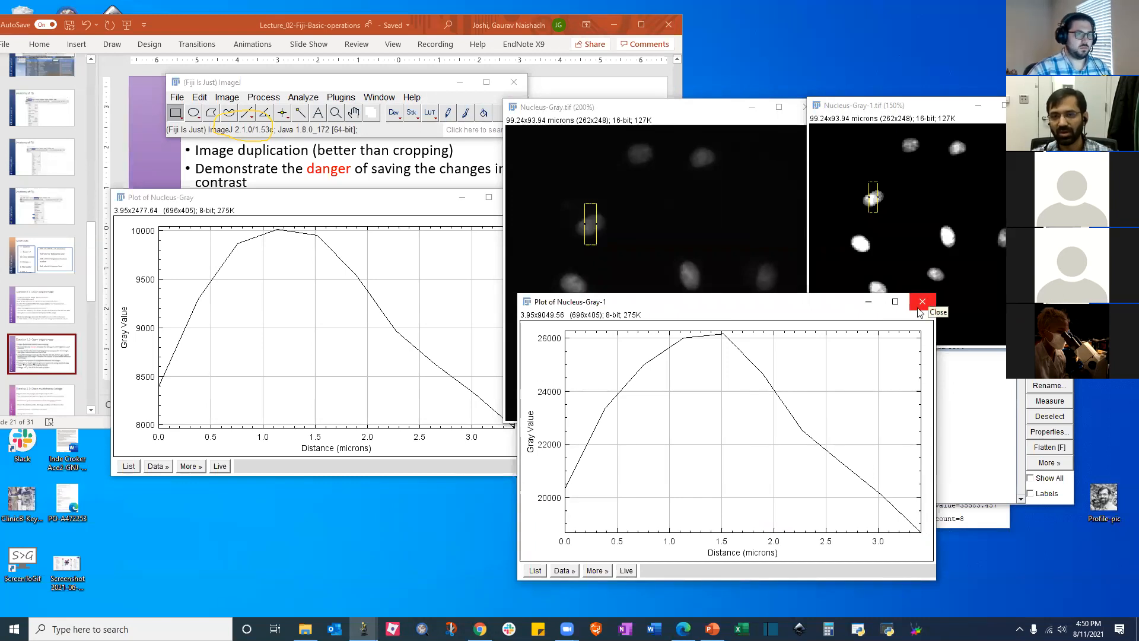
# Close both rectangle profile plots
pyautogui.click(922, 302)
pyautogui.click(419, 221)
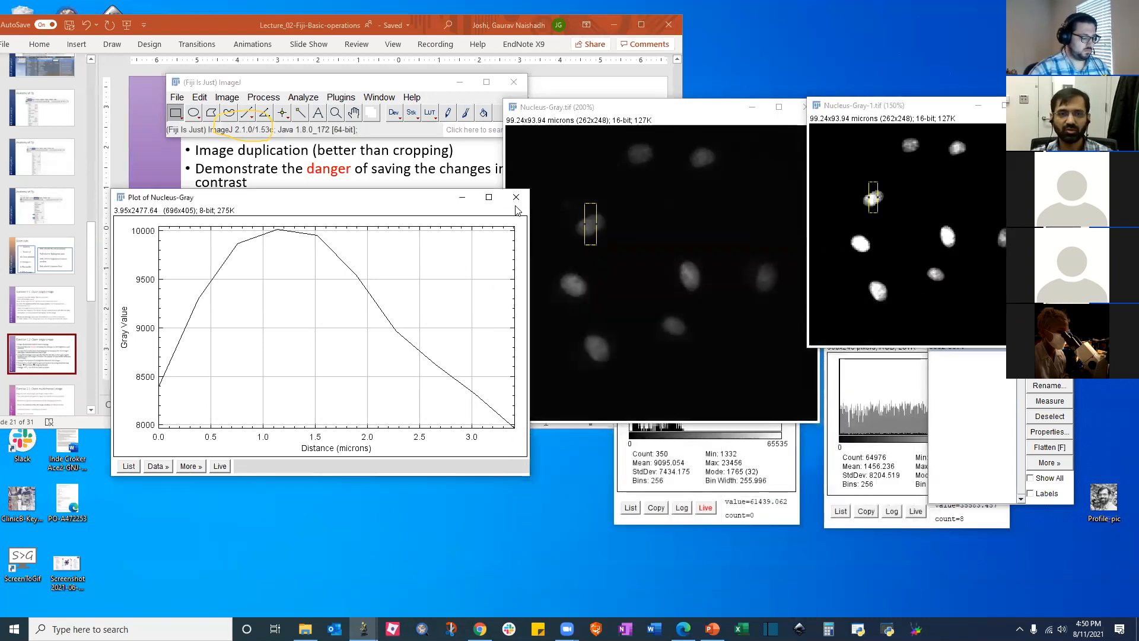
pyautogui.click(516, 197)
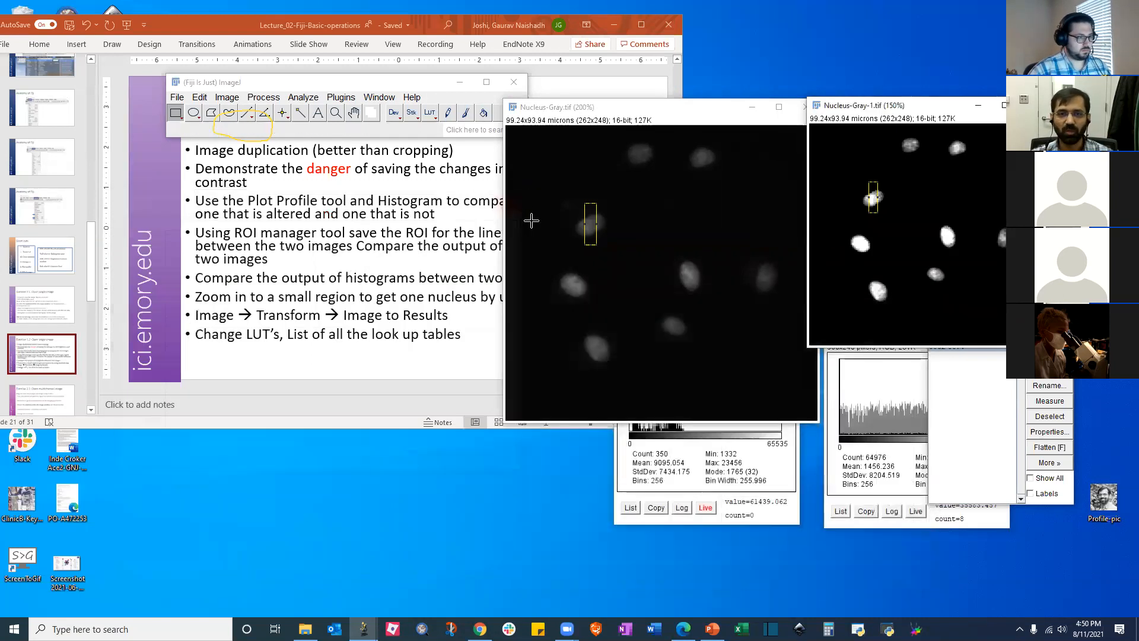
# Rearrange Nucleus-Gray.tif and Nucleus-Gray-1.tif so the two images sit apart without overlapping
pyautogui.click(634, 111)
pyautogui.moveTo(633, 112); pyautogui.dragTo(764, 194)
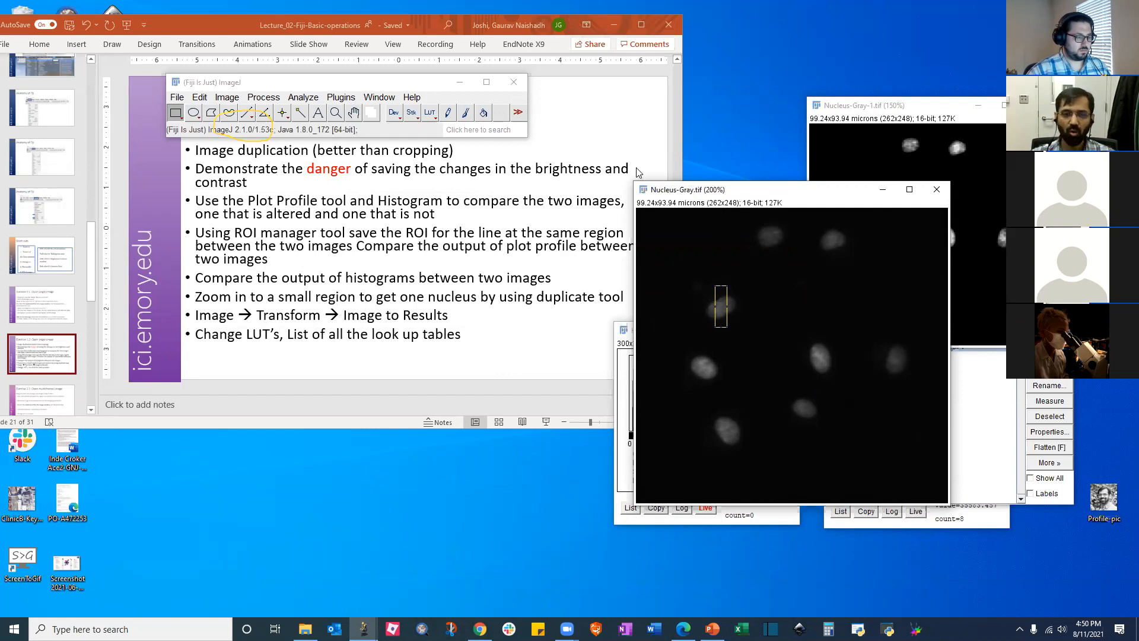
pyautogui.moveTo(638, 172); pyautogui.dragTo(532, 163)
pyautogui.click(904, 104)
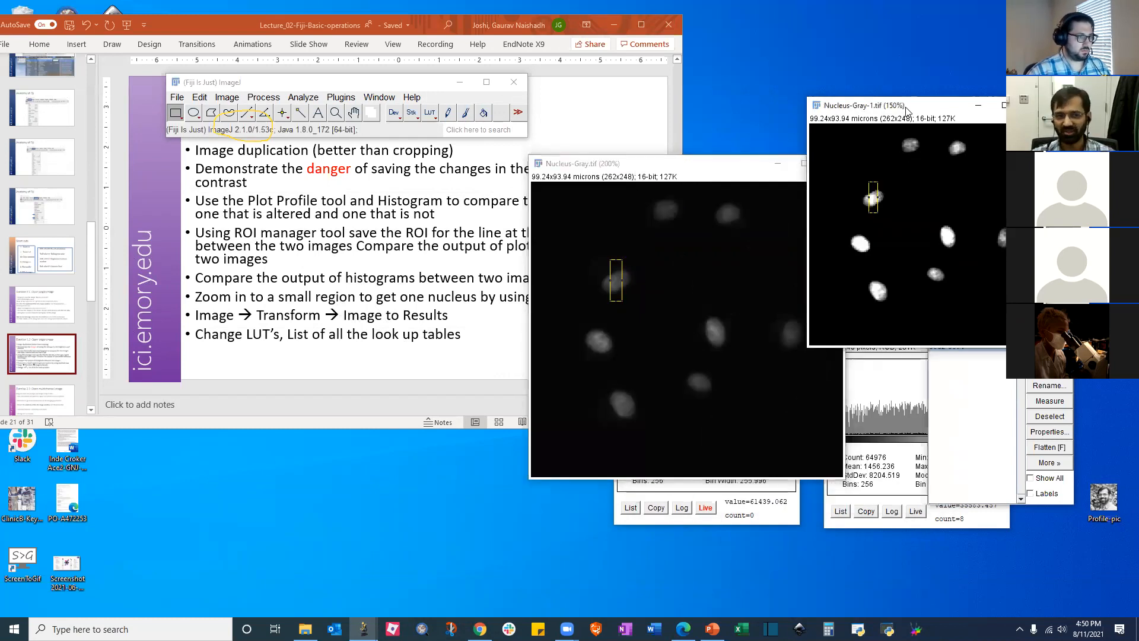
pyautogui.moveTo(905, 111); pyautogui.dragTo(928, 153)
pyautogui.click(652, 166)
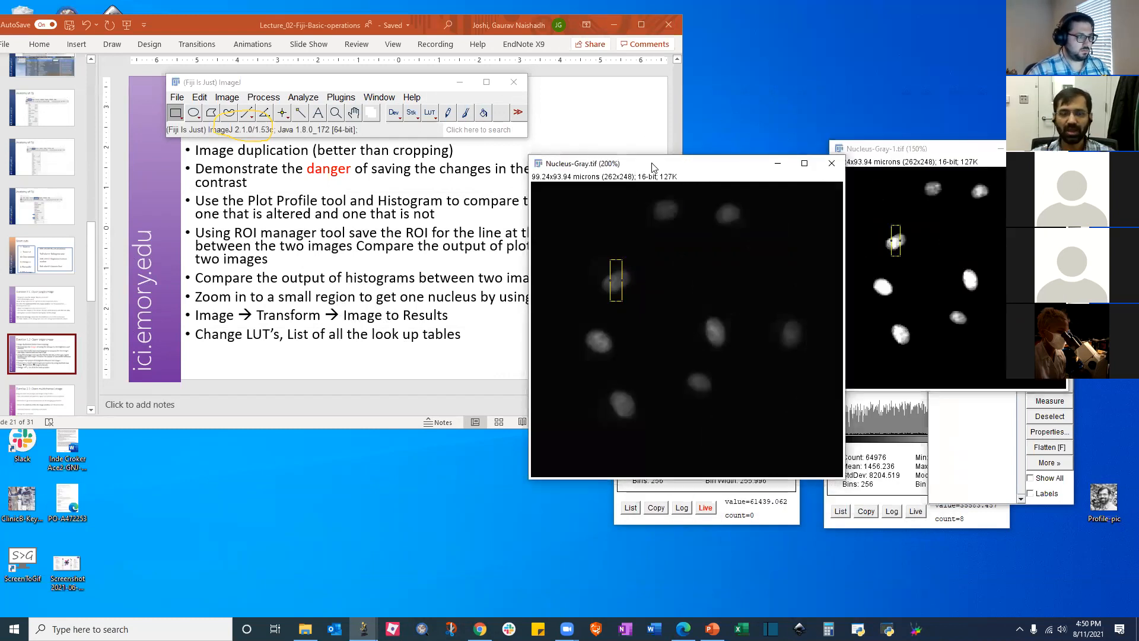
pyautogui.moveTo(653, 166); pyautogui.dragTo(490, 139)
# Clear the rectangle selections from both Nucleus-Gray-1.tif and Nucleus-Gray.tif
pyautogui.click(948, 274)
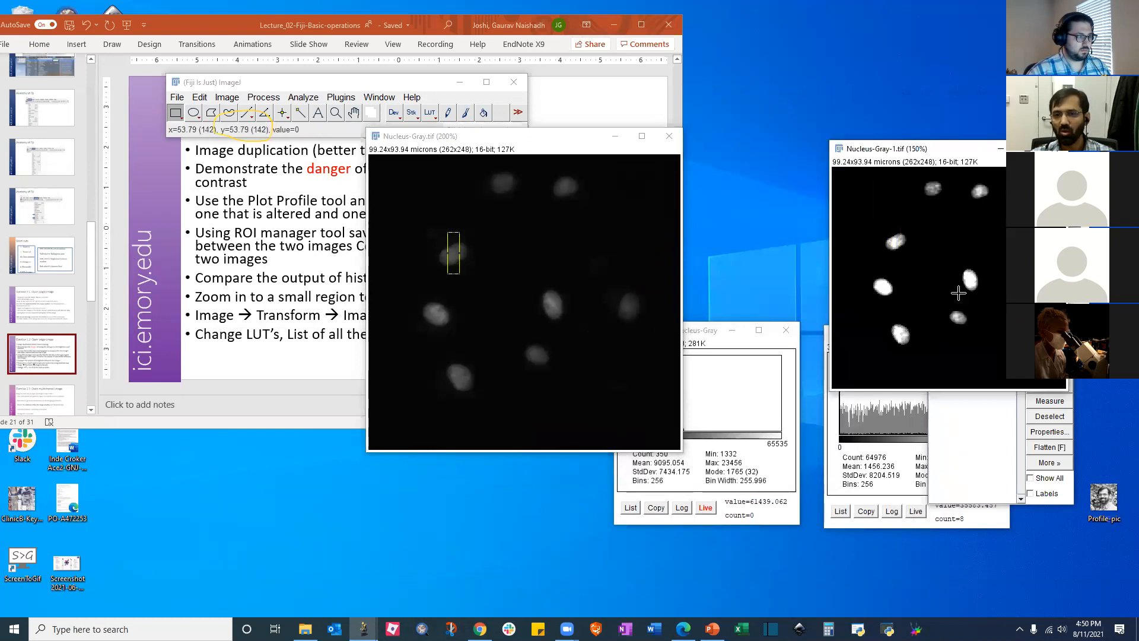
pyautogui.click(488, 149)
pyautogui.click(510, 278)
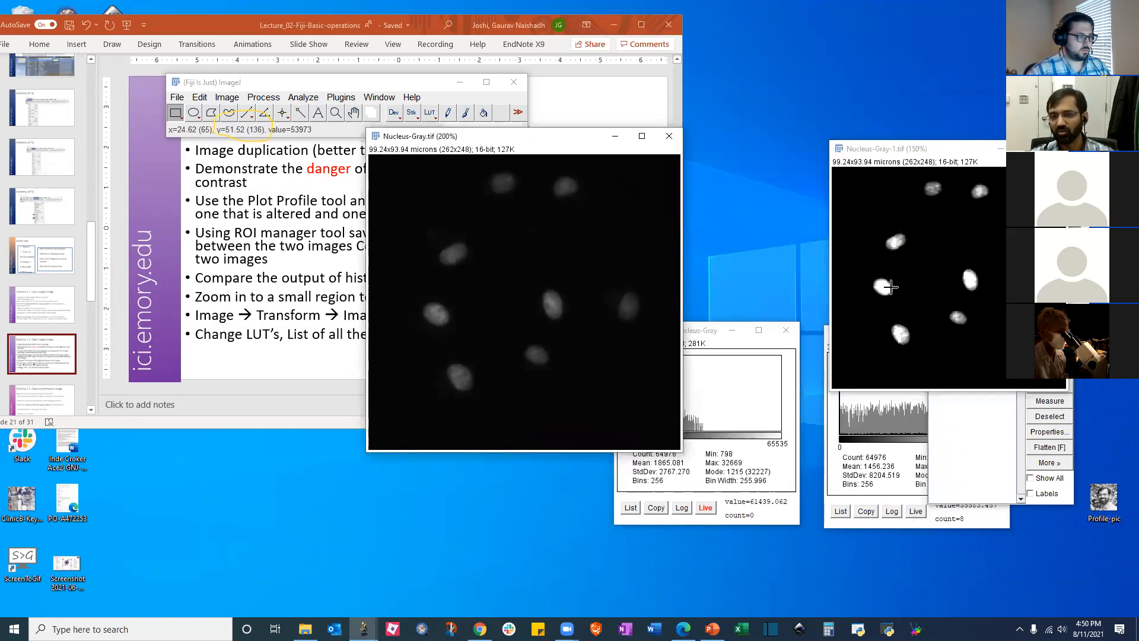
# Select a region of about 33 x 32 pixels around the bright central nucleus in Nucleus-Gray-1.tif and duplicate it under the suggested title
pyautogui.click(956, 261)
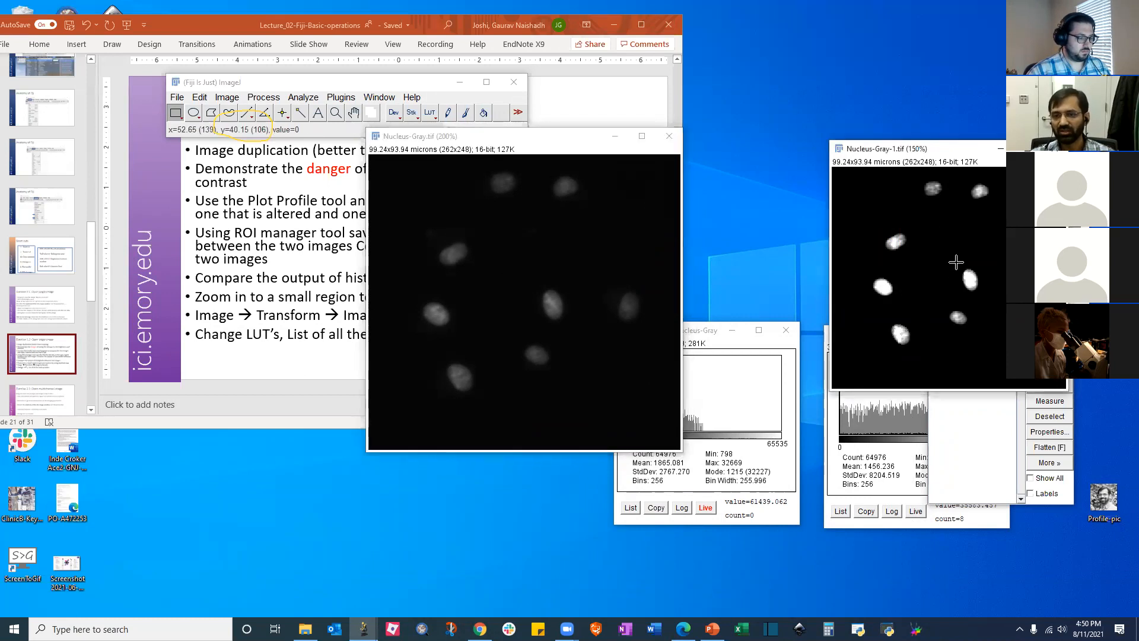
pyautogui.moveTo(956, 264); pyautogui.dragTo(985, 295)
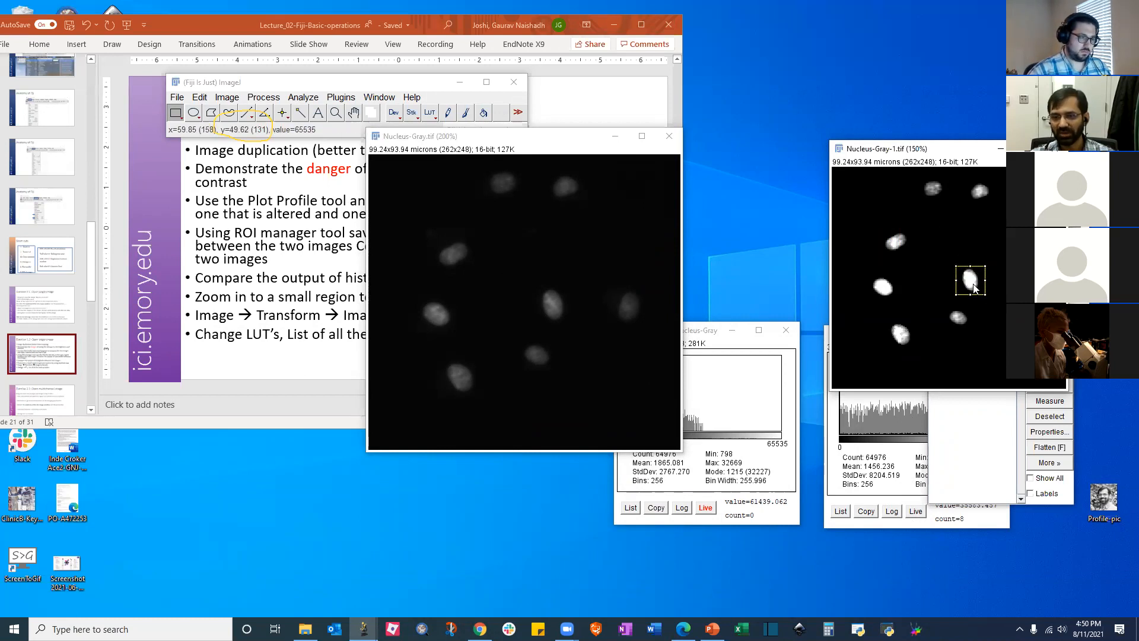
pyautogui.rightClick(973, 287)
pyautogui.click(977, 320)
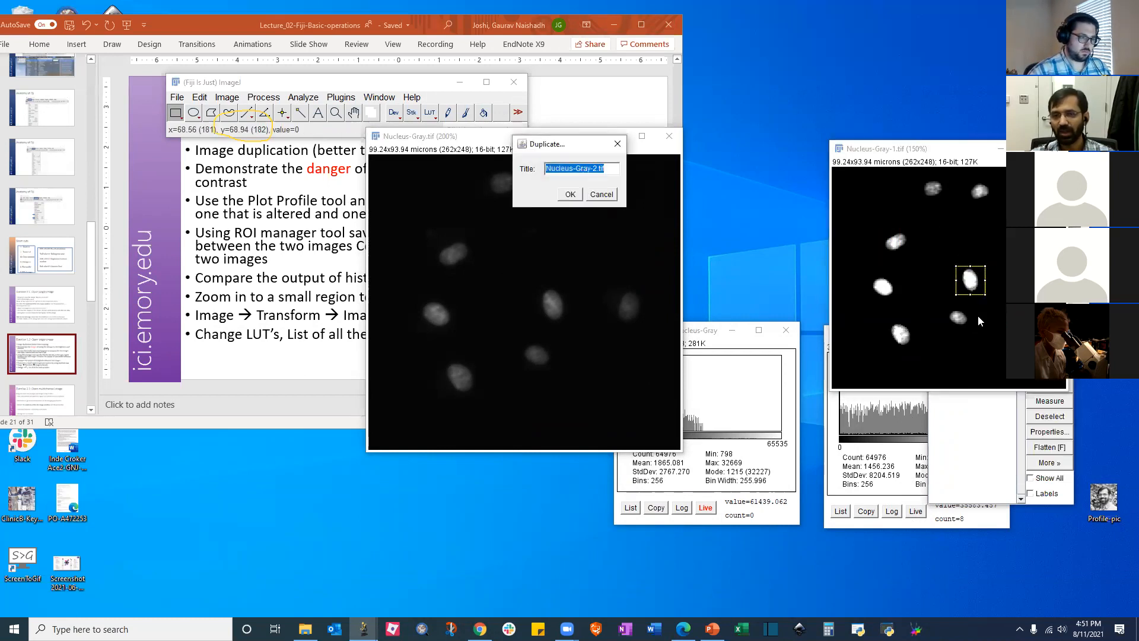
pyautogui.click(580, 195)
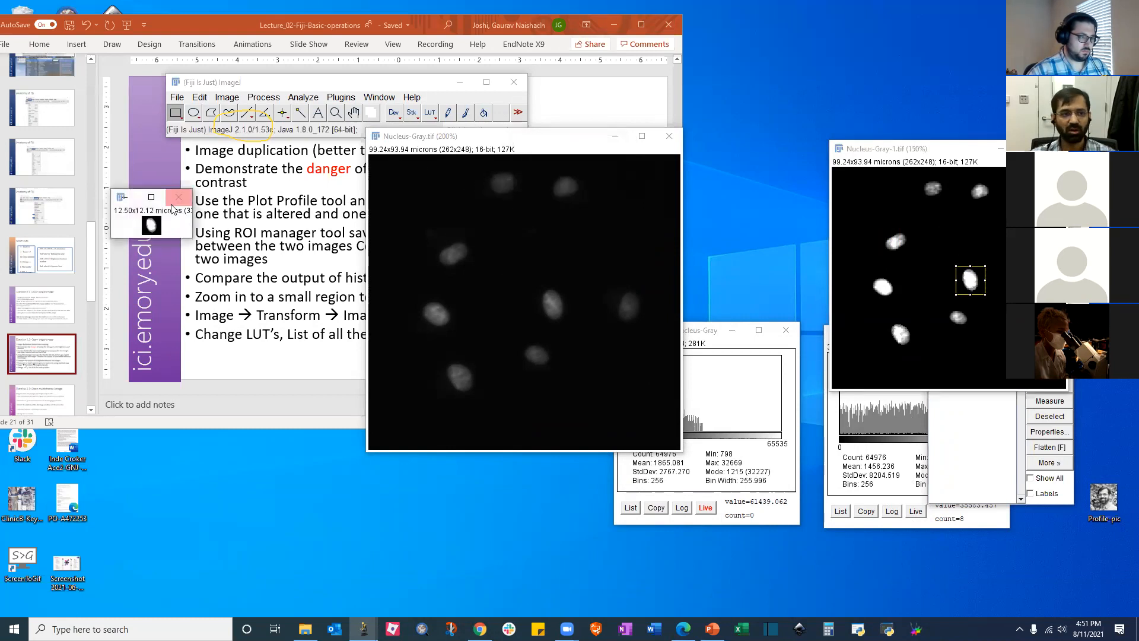
# Enlarge the duplicated nucleus image until its individual pixels can be distinguished and bring it closer to the source images
pyautogui.press('+')
pyautogui.press('+')
pyautogui.press('+')
pyautogui.press('+')
pyautogui.press('+')
pyautogui.press('+')
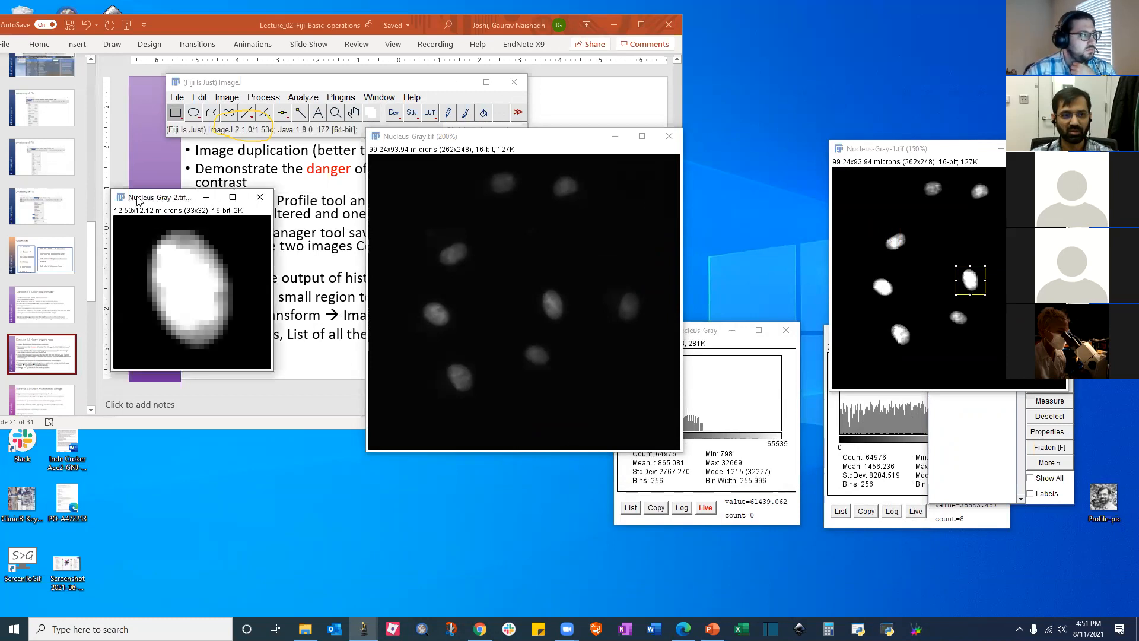
pyautogui.moveTo(137, 197); pyautogui.dragTo(541, 145)
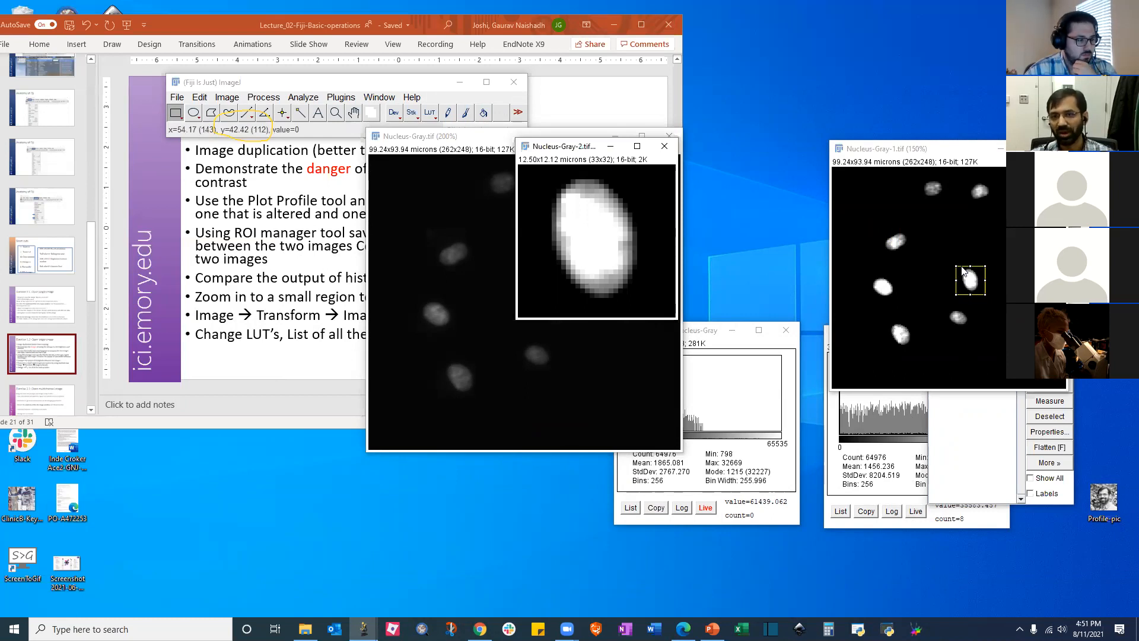
# Minimize Nucleus-Gray.tif and place the enlarged nucleus duplicate next to Nucleus-Gray-1.tif
pyautogui.moveTo(552, 149); pyautogui.dragTo(654, 170)
pyautogui.click(563, 151)
pyautogui.click(617, 135)
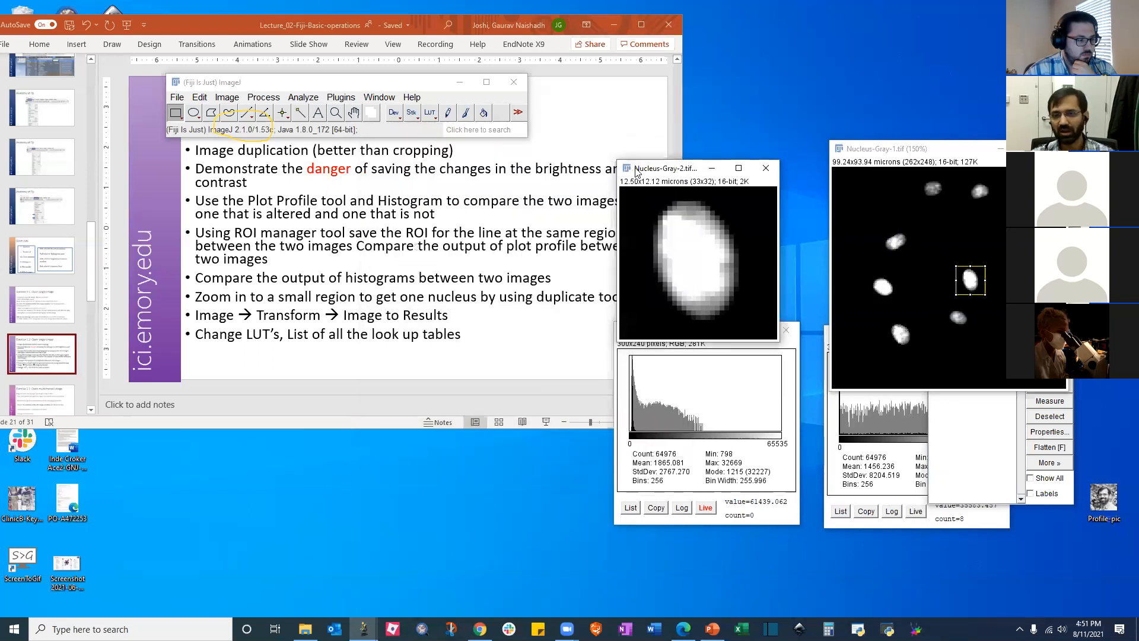
pyautogui.moveTo(636, 170); pyautogui.dragTo(657, 158)
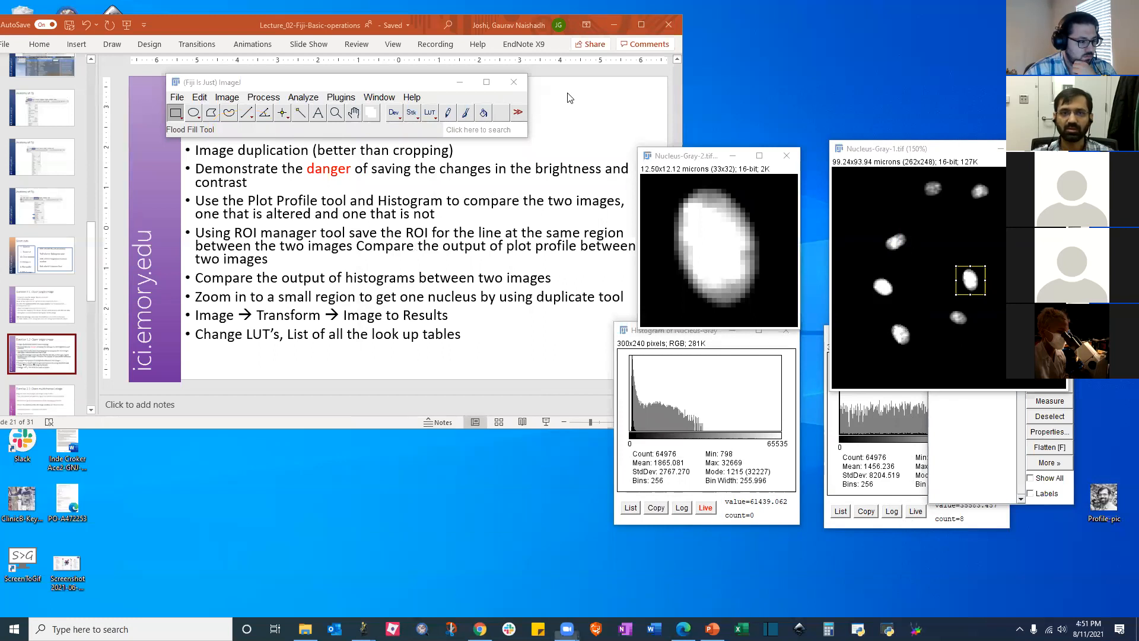
# Convert the duplicated nucleus image to a results table of pixel values and widen the table to show more columns
pyautogui.moveTo(348, 83); pyautogui.dragTo(471, 63)
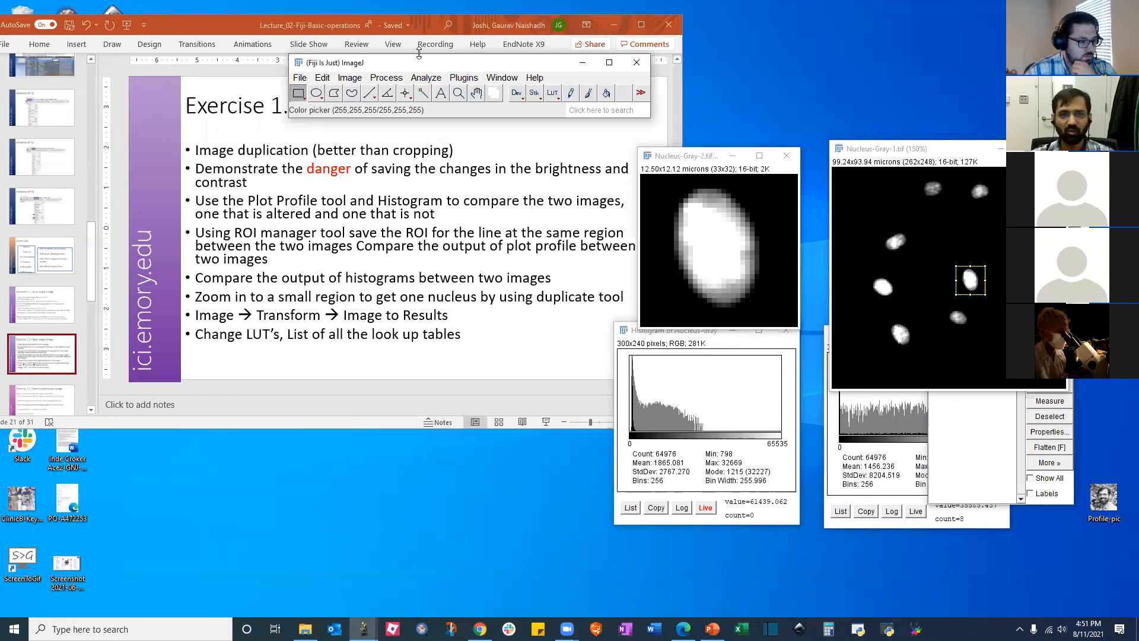
pyautogui.click(350, 79)
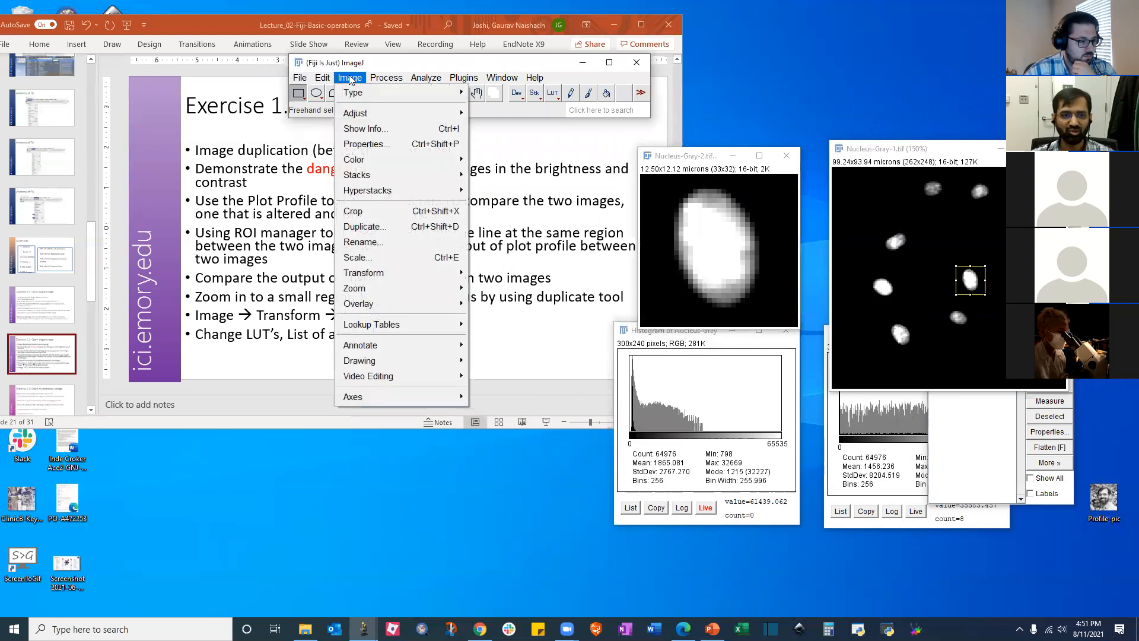
pyautogui.moveTo(363, 274)
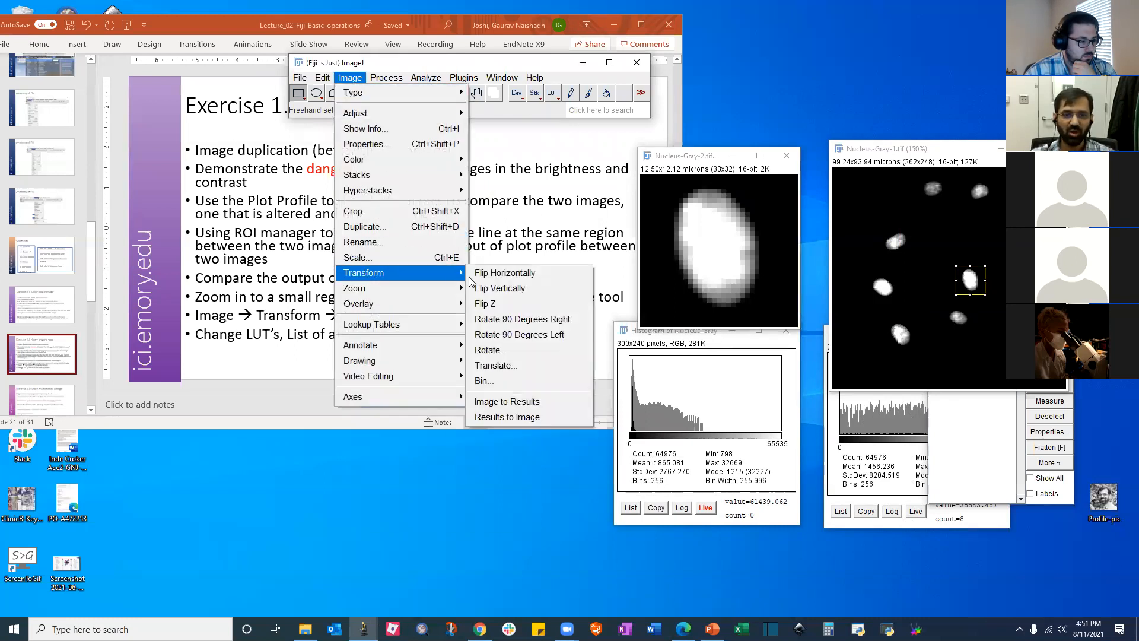
pyautogui.click(509, 402)
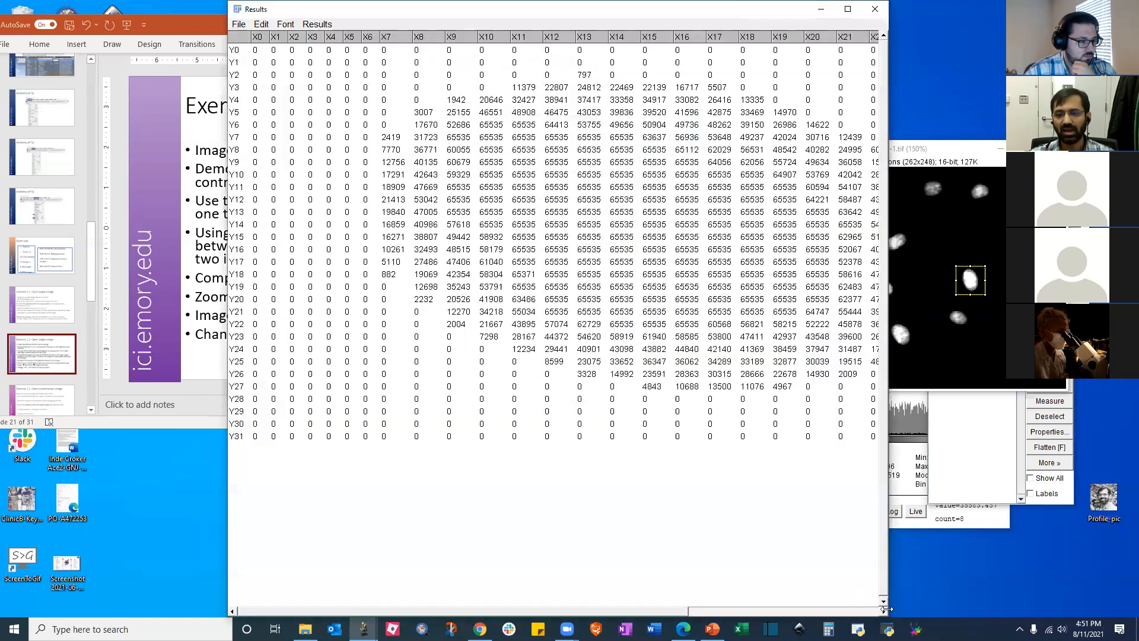
pyautogui.moveTo(886, 608); pyautogui.dragTo(1057, 609)
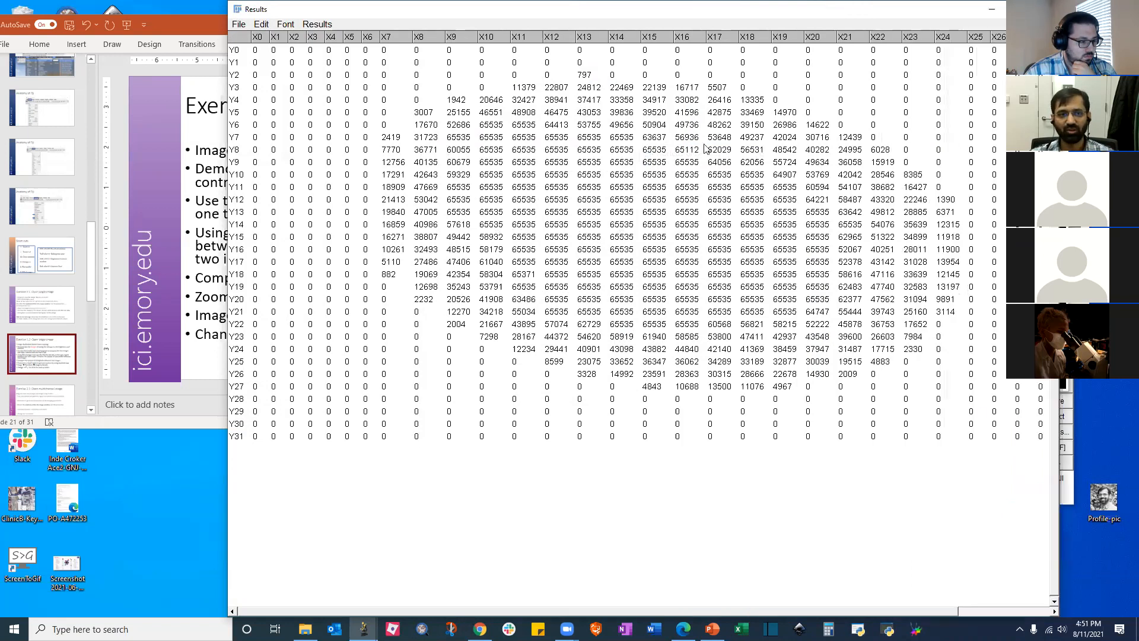
pyautogui.moveTo(658, 8); pyautogui.dragTo(635, 22)
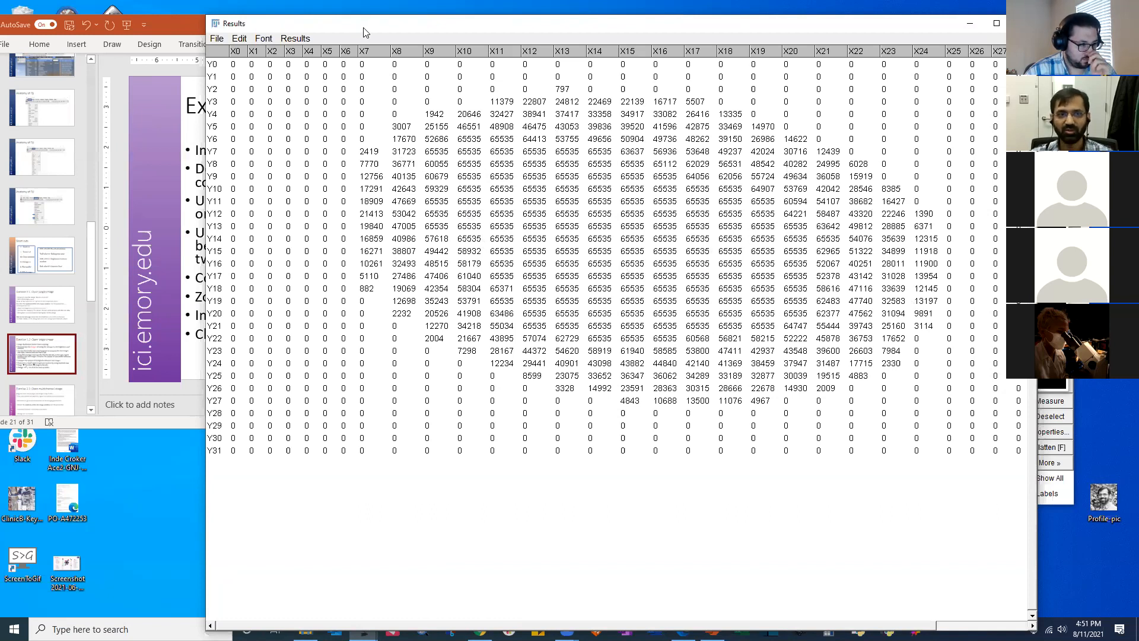
# Move the results table clear of the main Fiji window, convert the table back into an image and enlarge that image
pyautogui.moveTo(356, 23); pyautogui.dragTo(450, 118)
pyautogui.moveTo(404, 63); pyautogui.dragTo(165, 23)
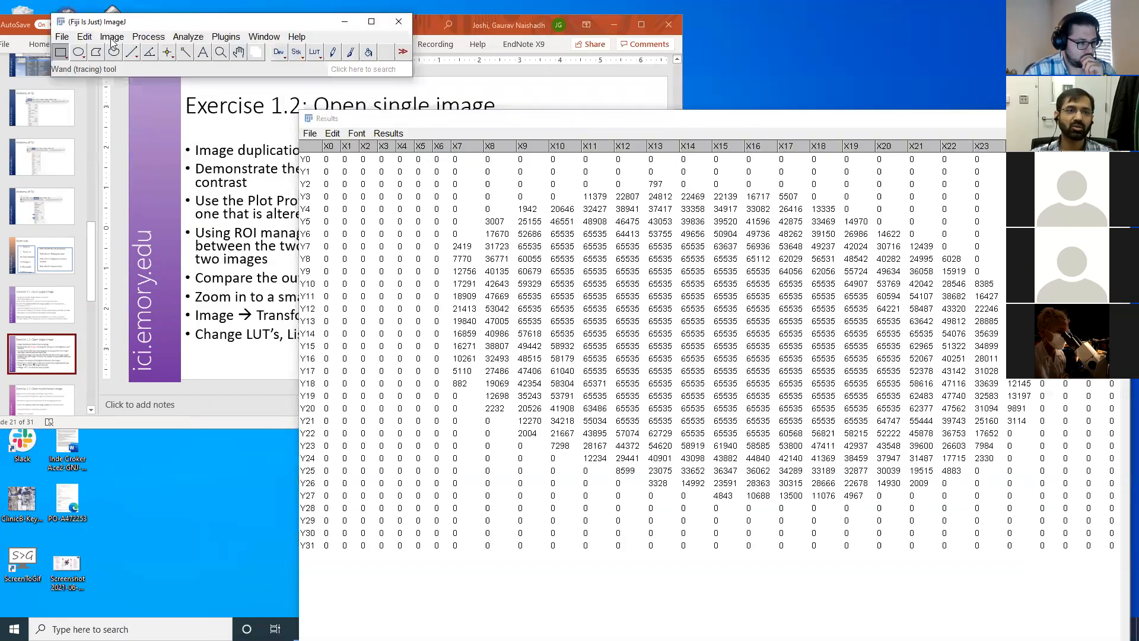
pyautogui.click(111, 39)
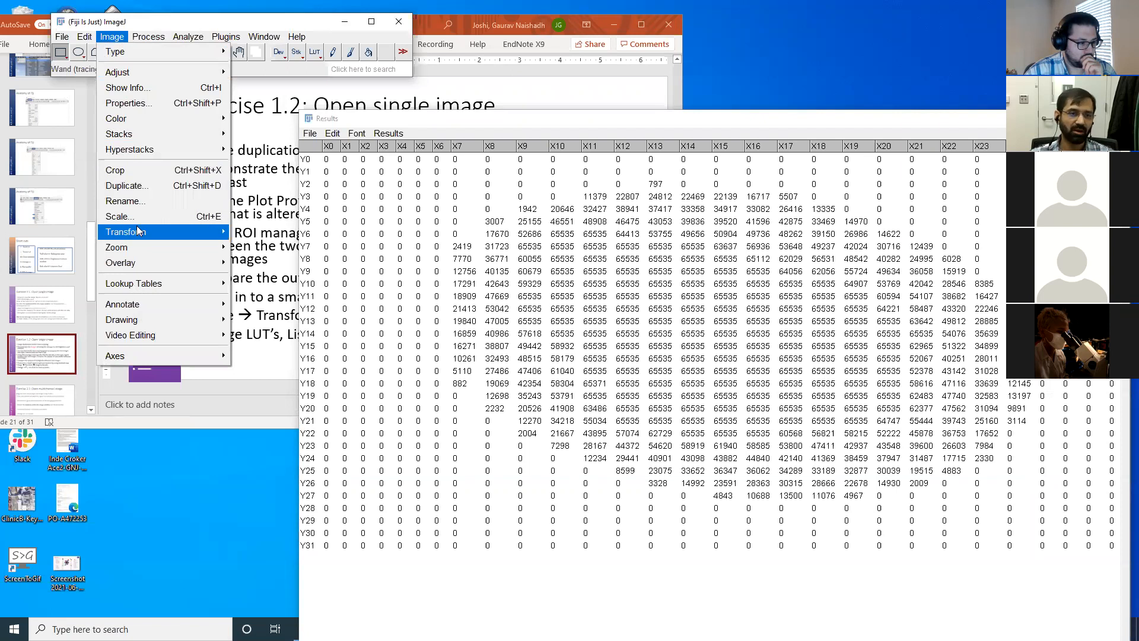
pyautogui.moveTo(136, 226)
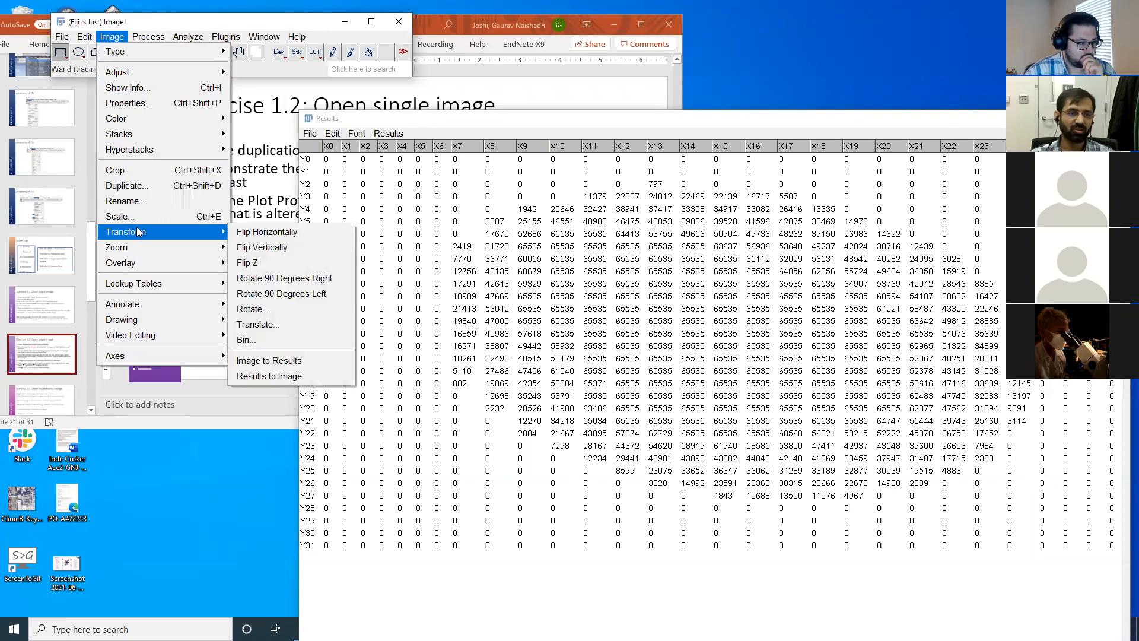
pyautogui.click(277, 376)
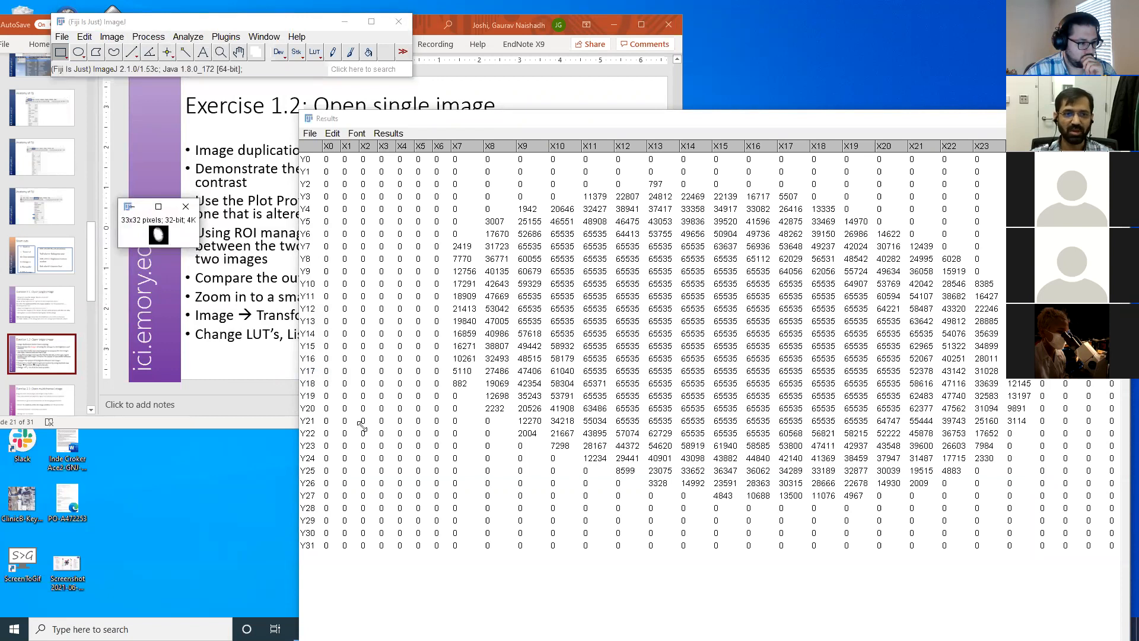
pyautogui.moveTo(361, 425); pyautogui.dragTo(364, 426)
pyautogui.press('+')
pyautogui.press('+')
pyautogui.press('+')
pyautogui.press('+')
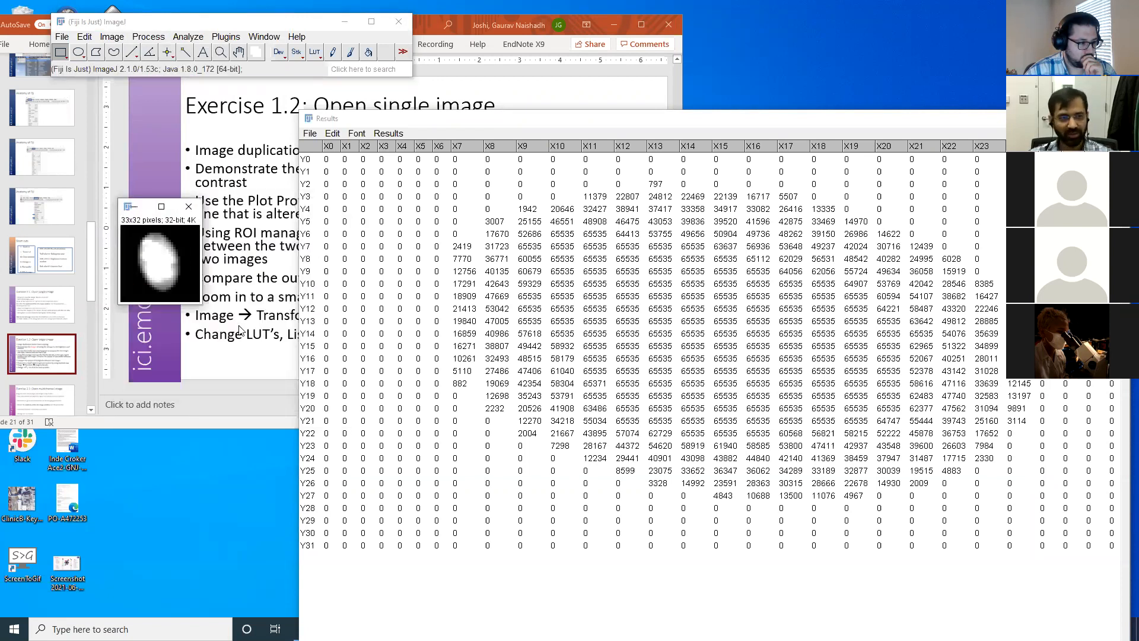
# Enlarge the image rebuilt from the results table to 800% and close it
pyautogui.press('+')
pyautogui.press('+')
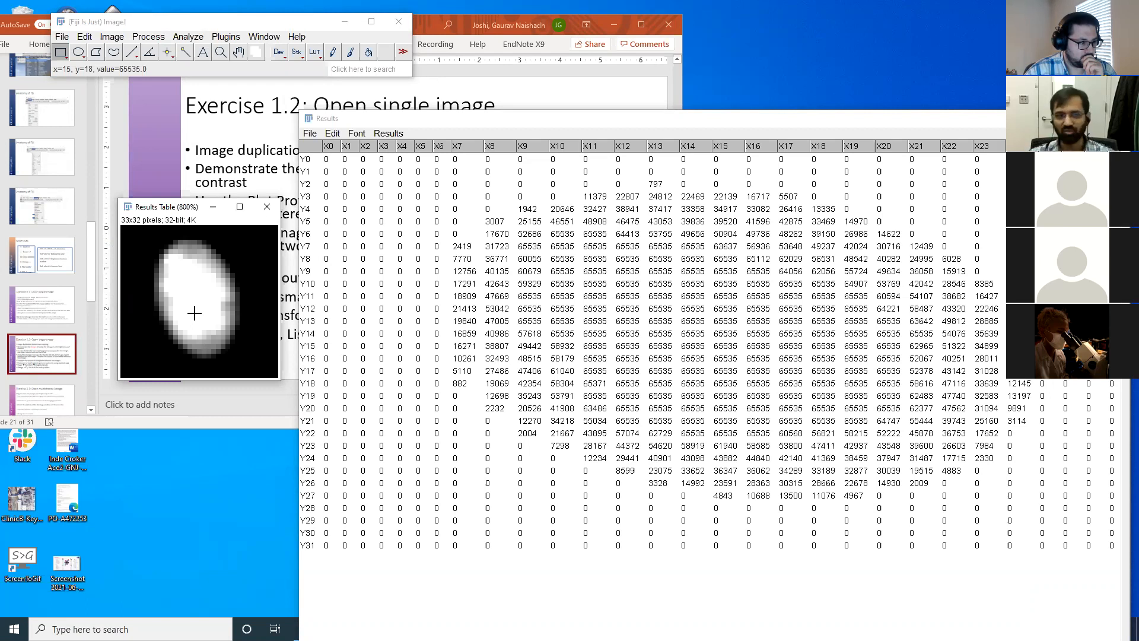
pyautogui.click(267, 206)
# Move the results table into clear view, maximize it and examine the nucleus pixel values across columns X0 to X32
pyautogui.click(714, 324)
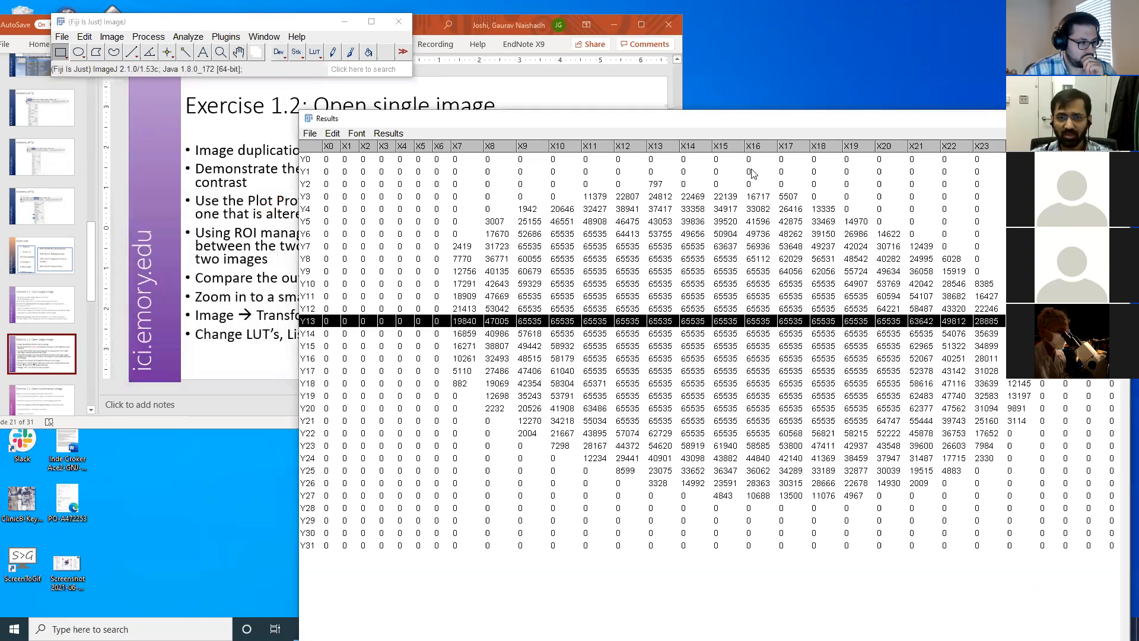
pyautogui.moveTo(622, 124); pyautogui.dragTo(492, 105)
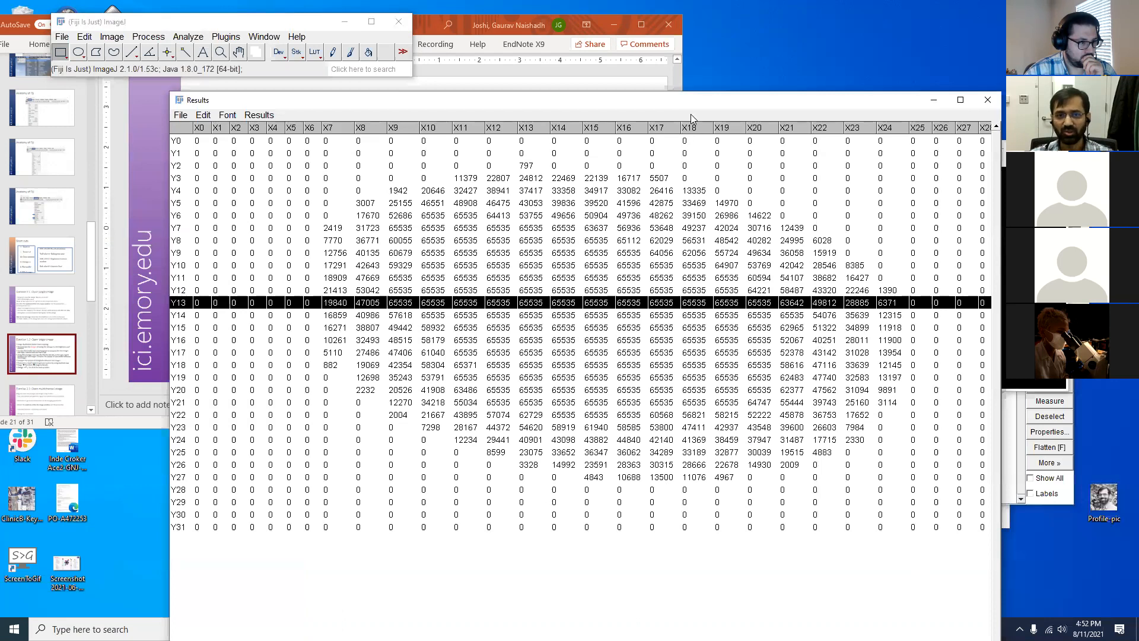
pyautogui.moveTo(606, 104); pyautogui.dragTo(549, 58)
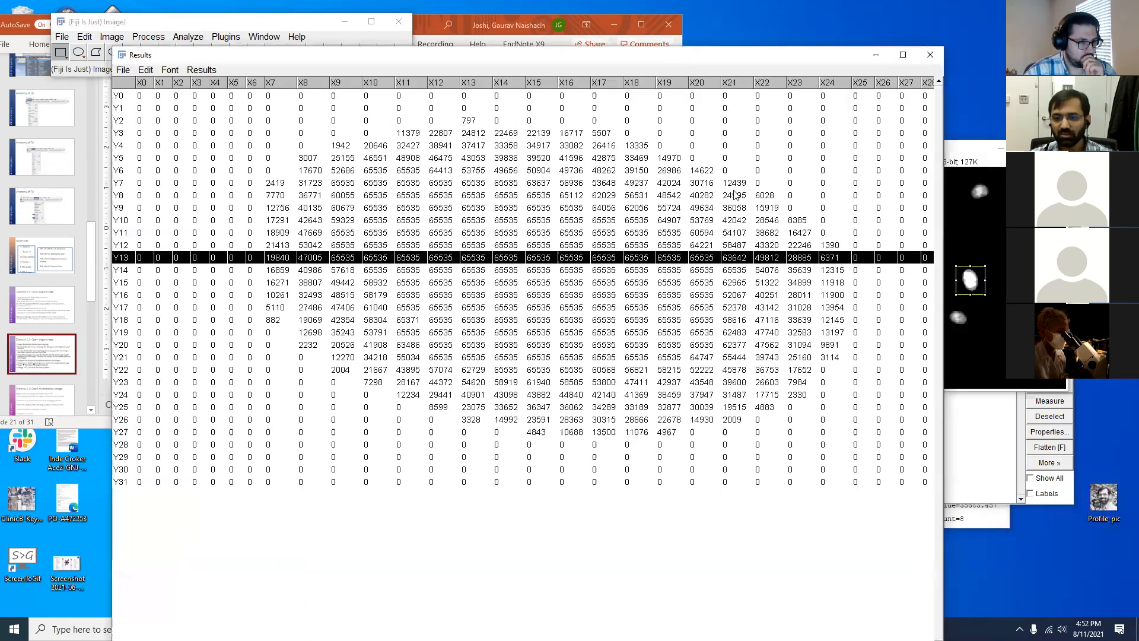
pyautogui.click(642, 285)
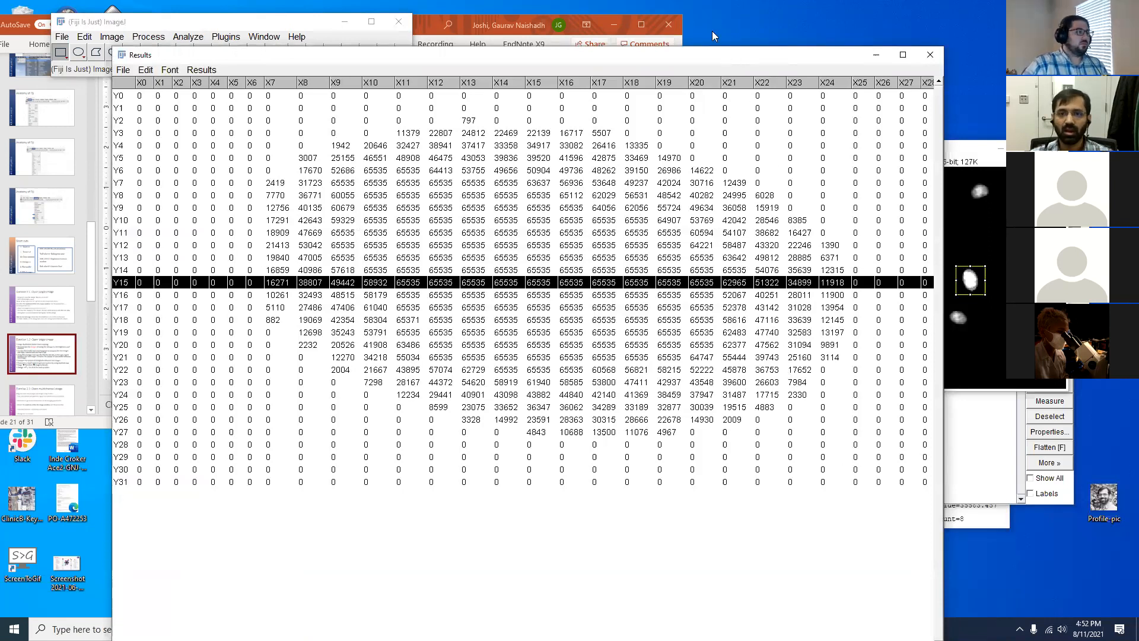
pyautogui.moveTo(732, 57); pyautogui.dragTo(708, 15)
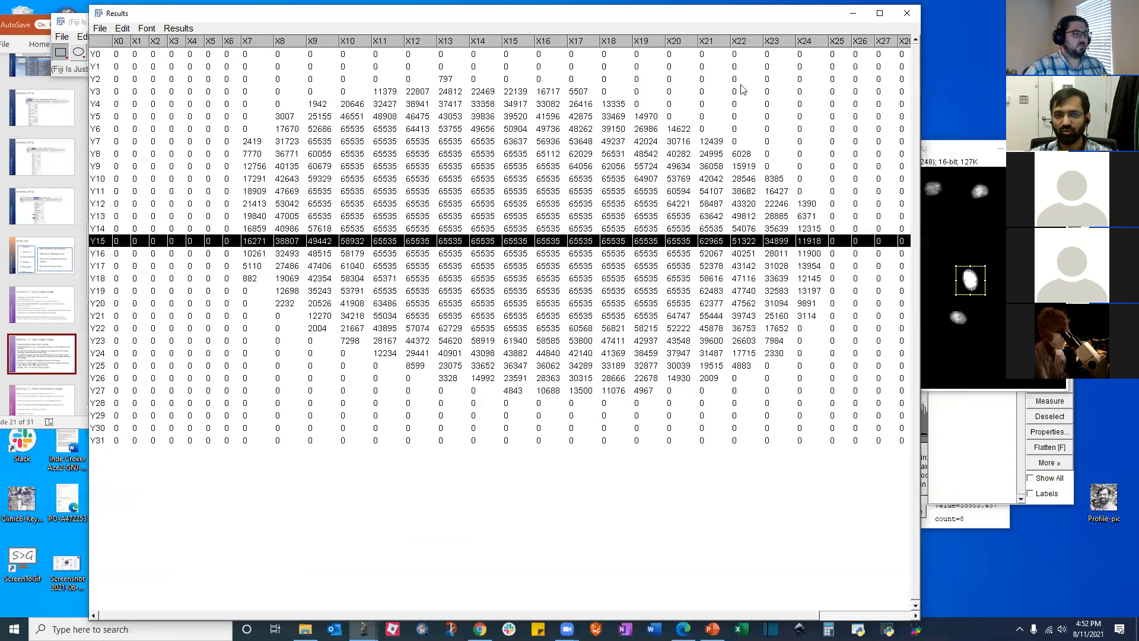
pyautogui.moveTo(704, 21); pyautogui.dragTo(687, 17)
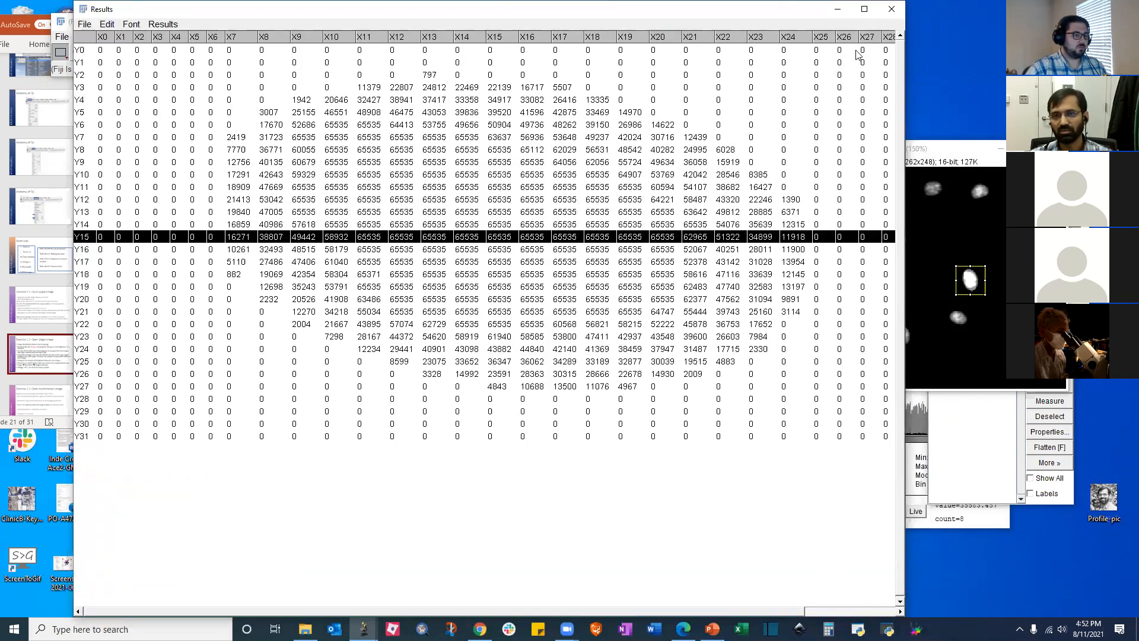
pyautogui.click(861, 11)
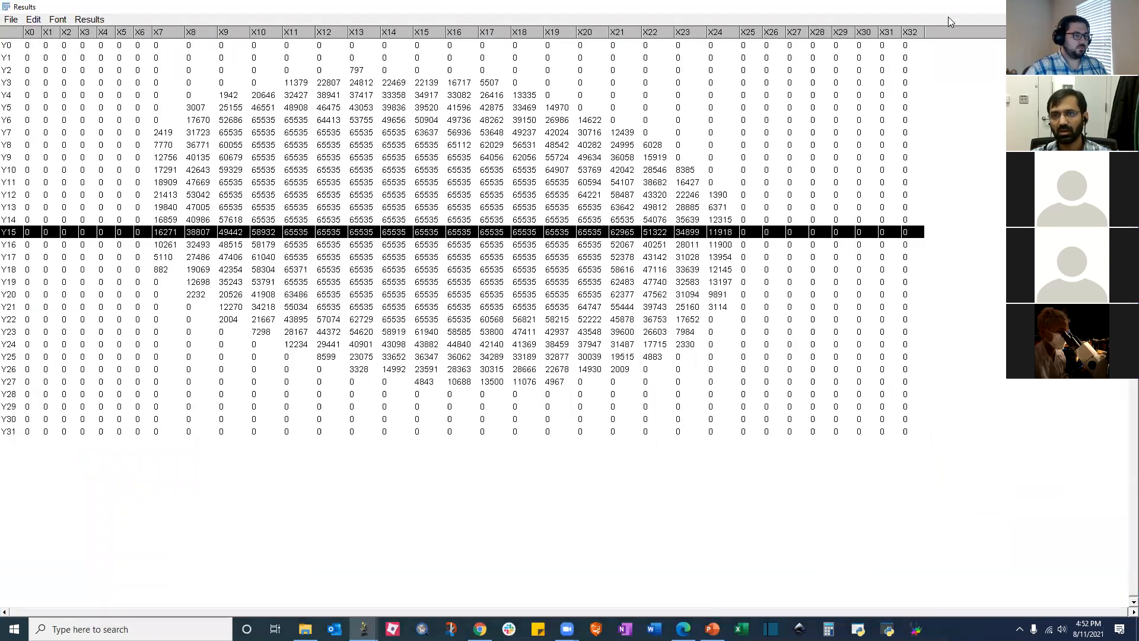
pyautogui.click(463, 132)
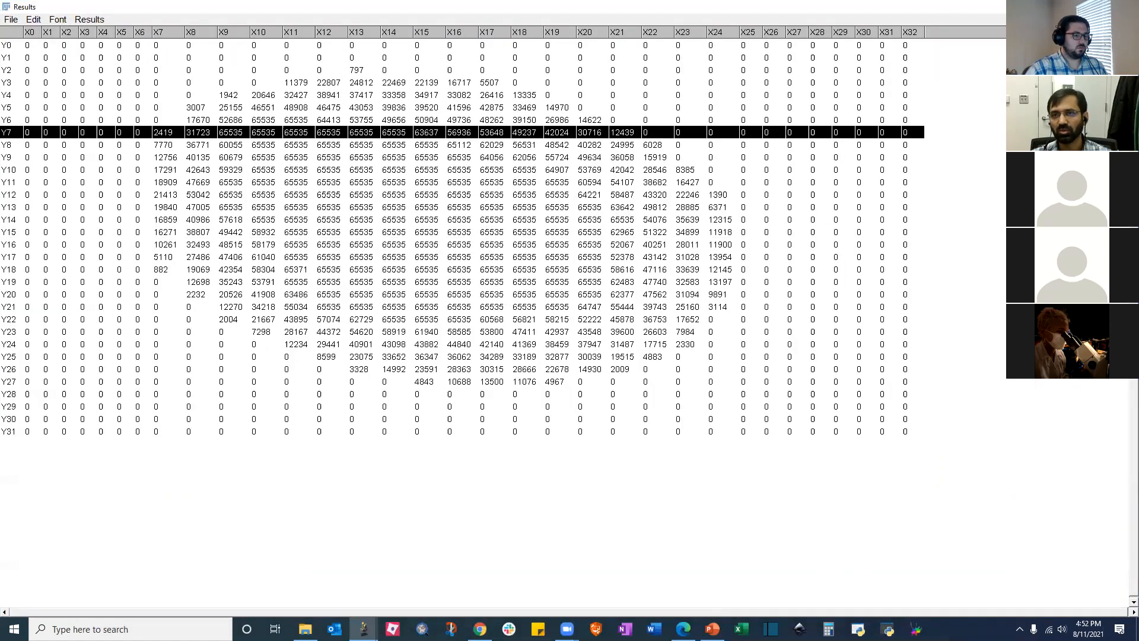
# Restore the results table to a window, narrow it, and move Nucleus-Gray-2.tif clear of it over Nucleus-Gray-1.tif
pyautogui.click(1098, 7)
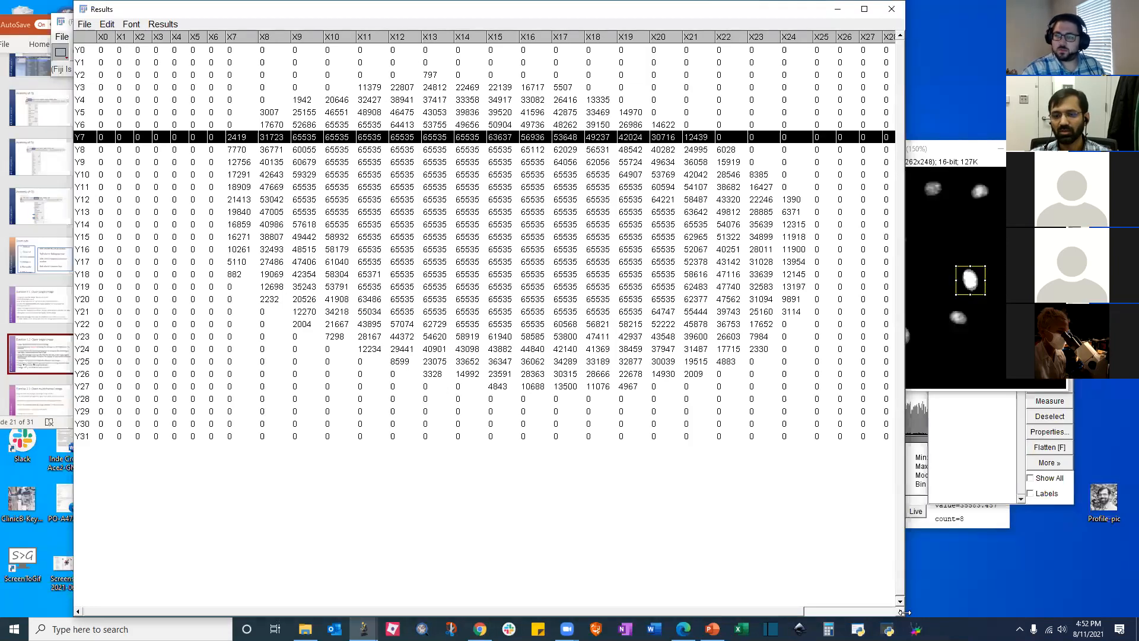
pyautogui.moveTo(905, 611); pyautogui.dragTo(746, 611)
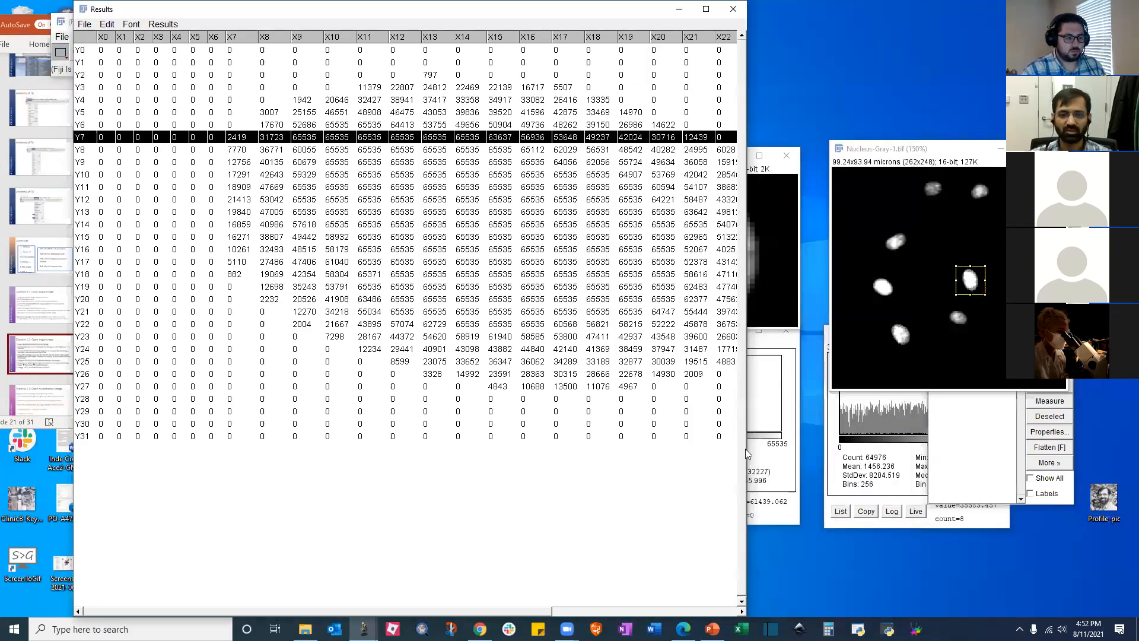
pyautogui.moveTo(746, 492); pyautogui.dragTo(668, 492)
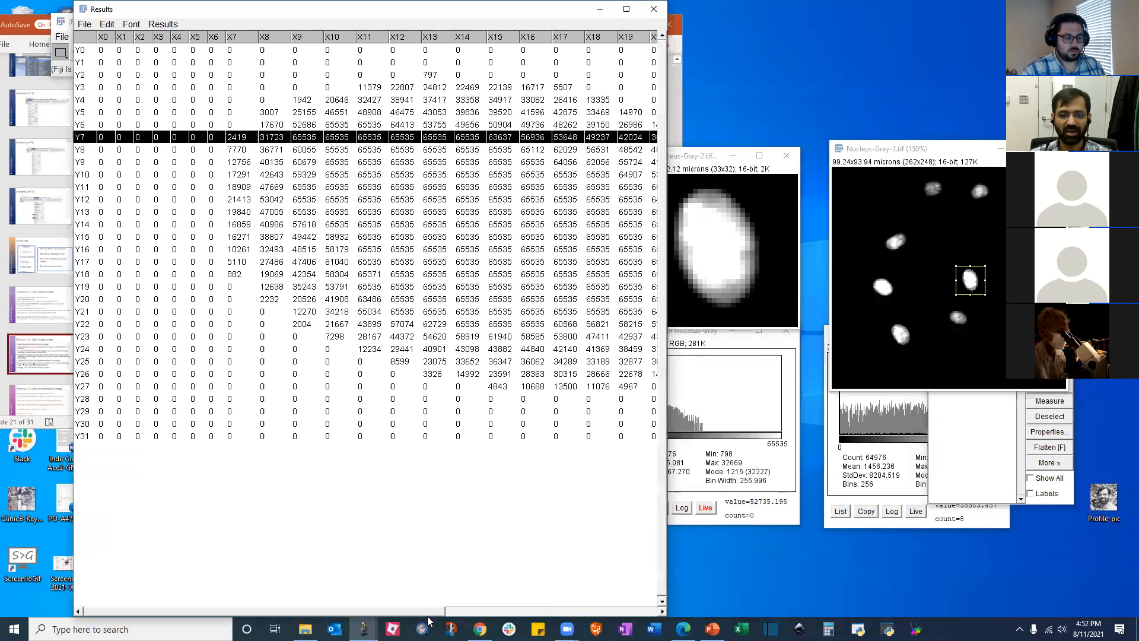
pyautogui.moveTo(402, 612); pyautogui.dragTo(481, 475)
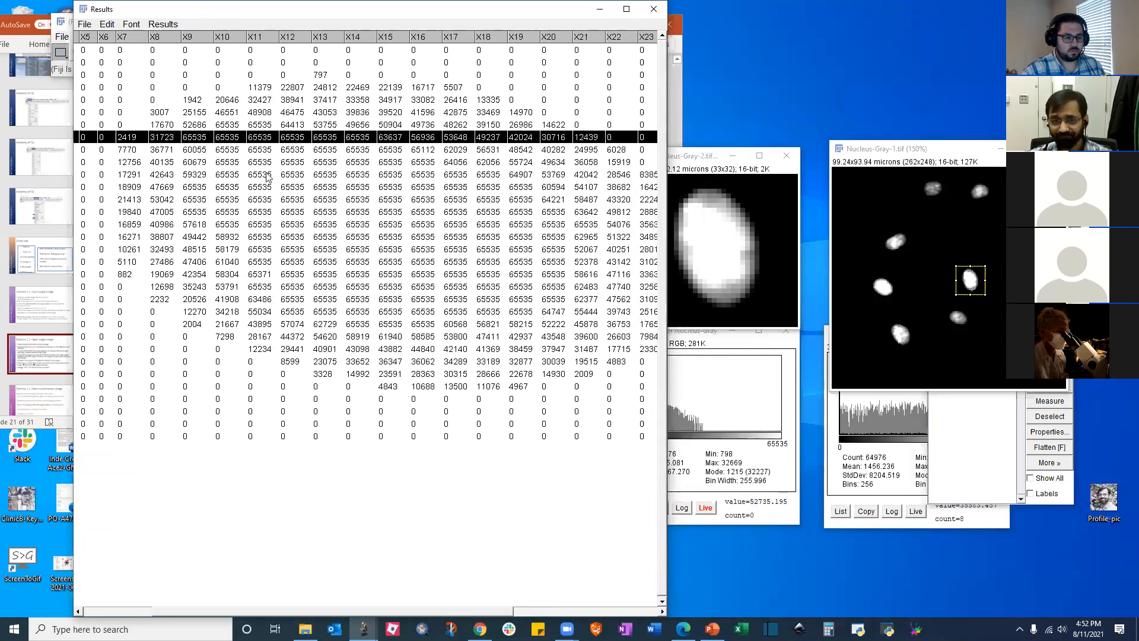
pyautogui.click(705, 160)
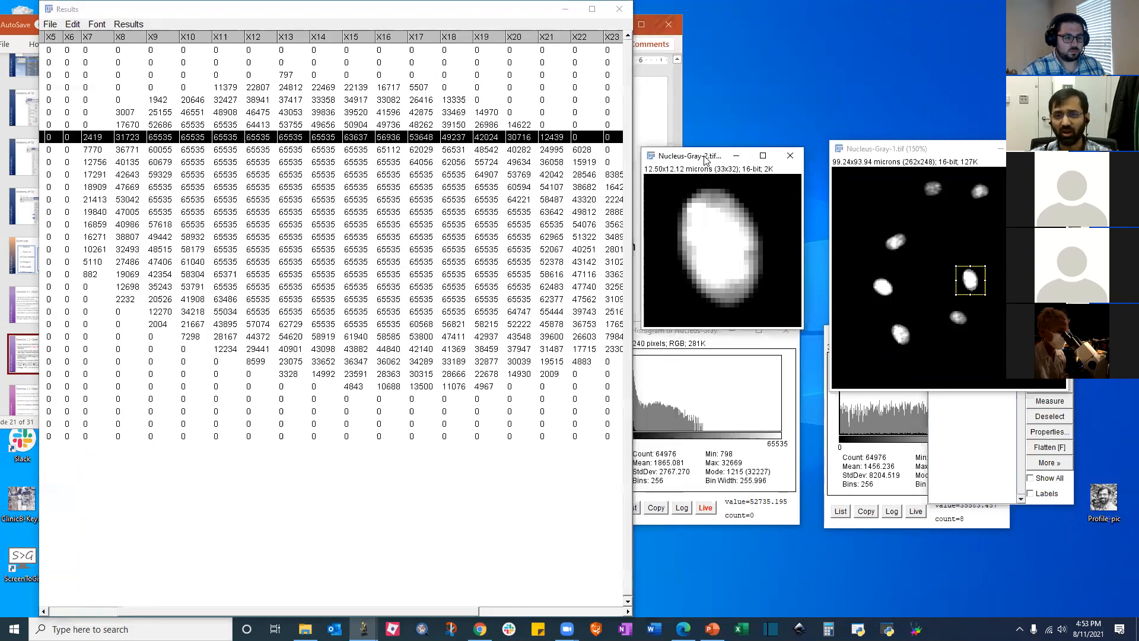
pyautogui.moveTo(705, 161); pyautogui.dragTo(857, 170)
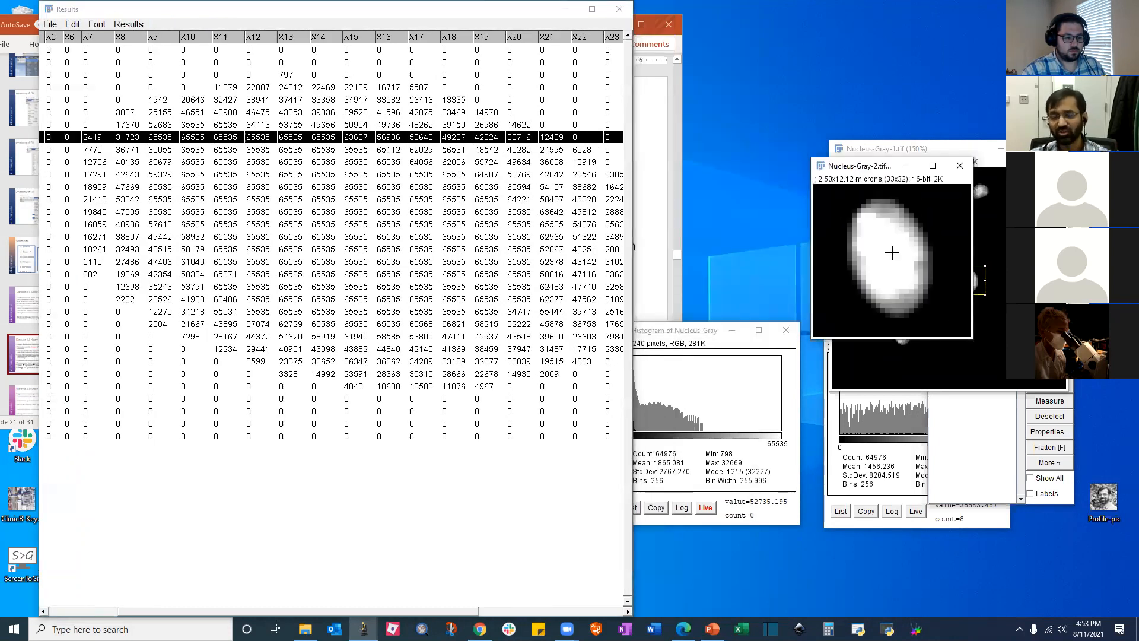
# Arrange the results table below the main Fiji window and convert Nucleus-Gray-2.tif to 8-bit
pyautogui.click(308, 10)
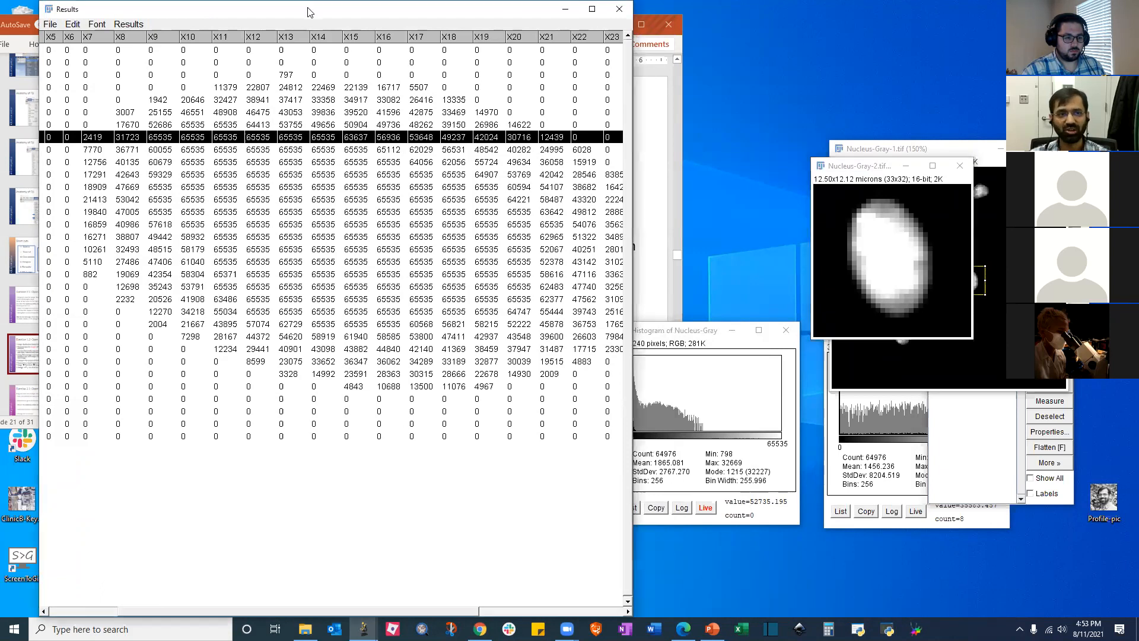
pyautogui.moveTo(230, 10); pyautogui.dragTo(249, 176)
pyautogui.moveTo(171, 25); pyautogui.dragTo(343, 71)
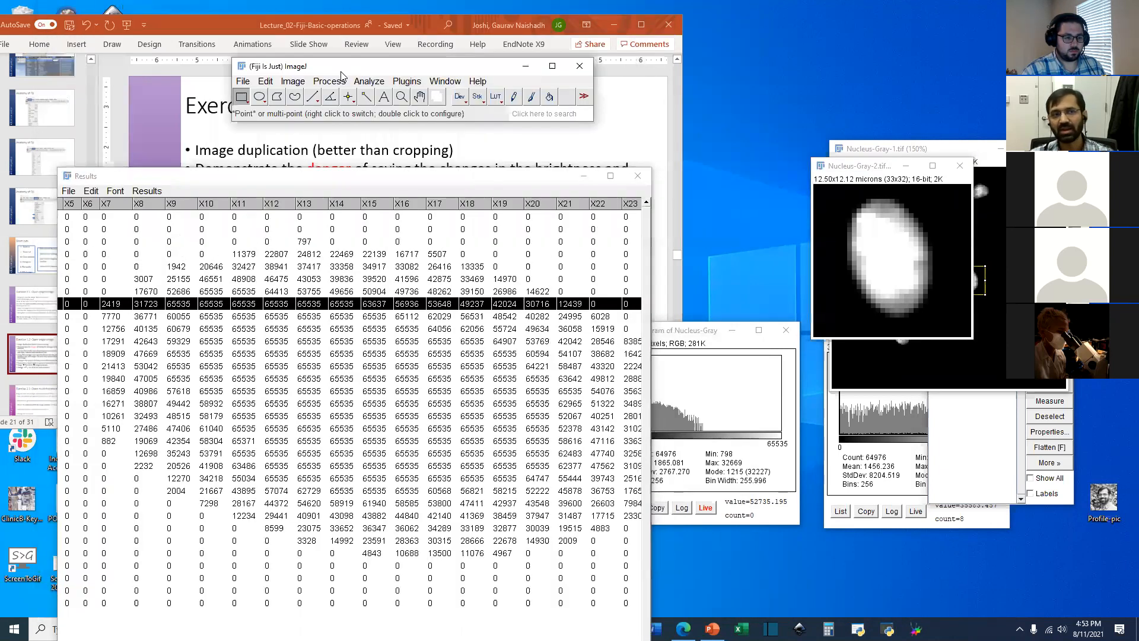
pyautogui.click(293, 81)
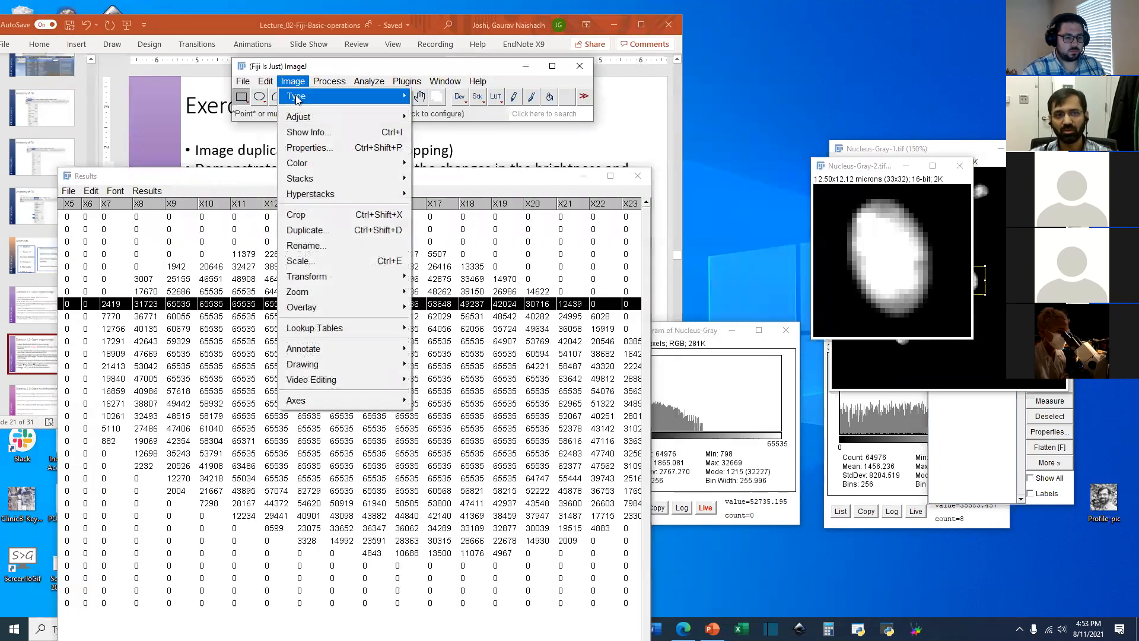
pyautogui.moveTo(297, 99)
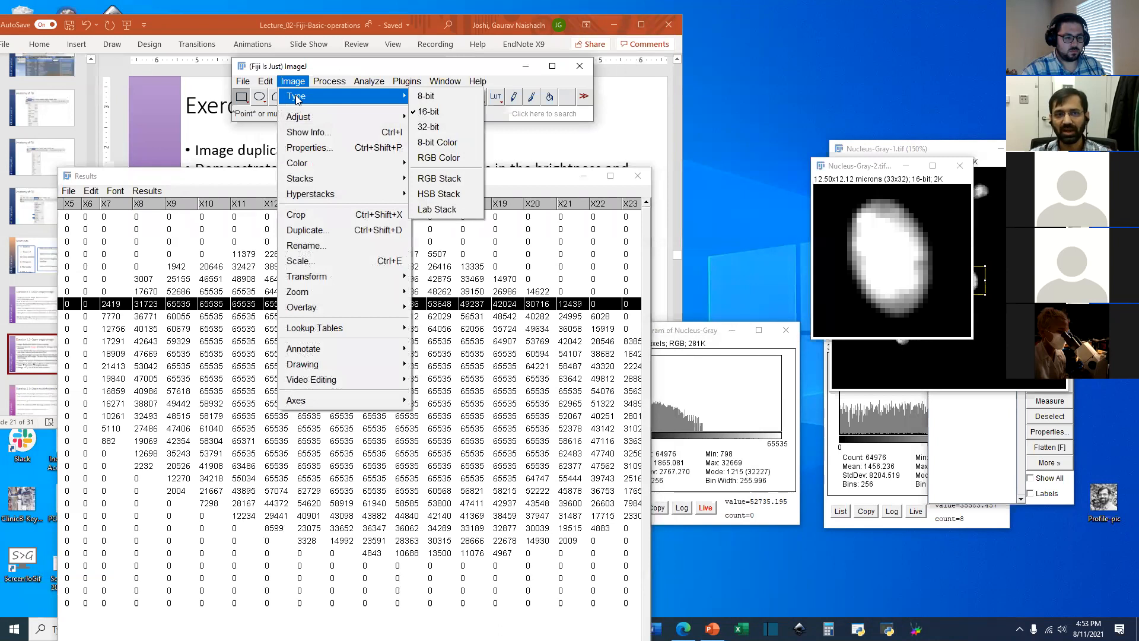
pyautogui.click(437, 102)
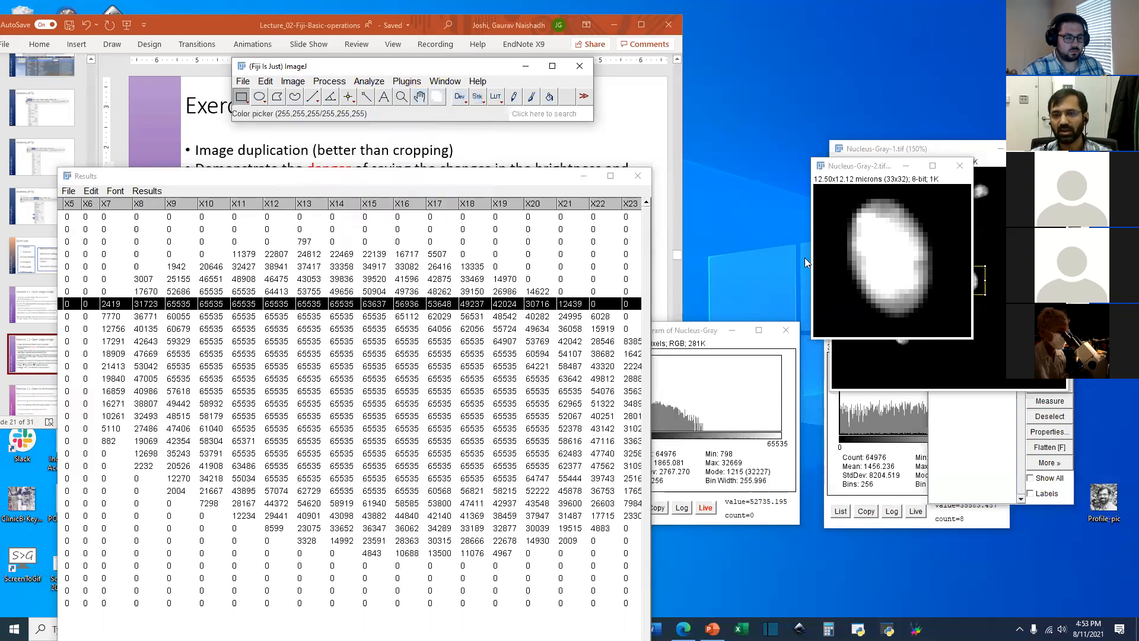
# Convert the 8-bit Nucleus-Gray-2.tif to a results table of pixel values
pyautogui.click(851, 175)
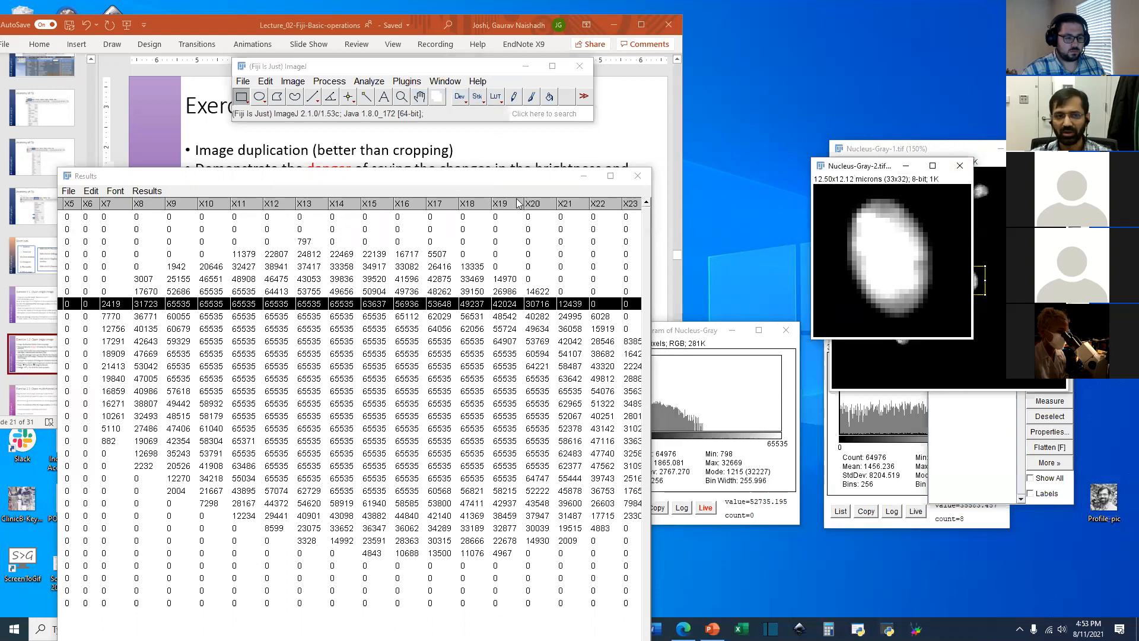
pyautogui.click(292, 81)
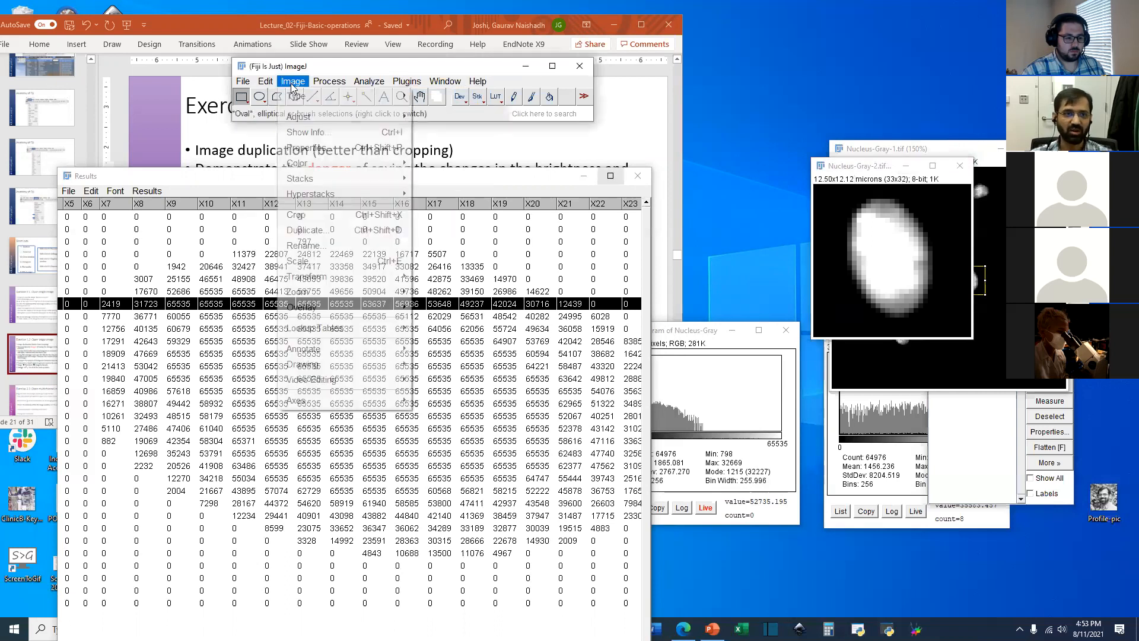
pyautogui.click(264, 82)
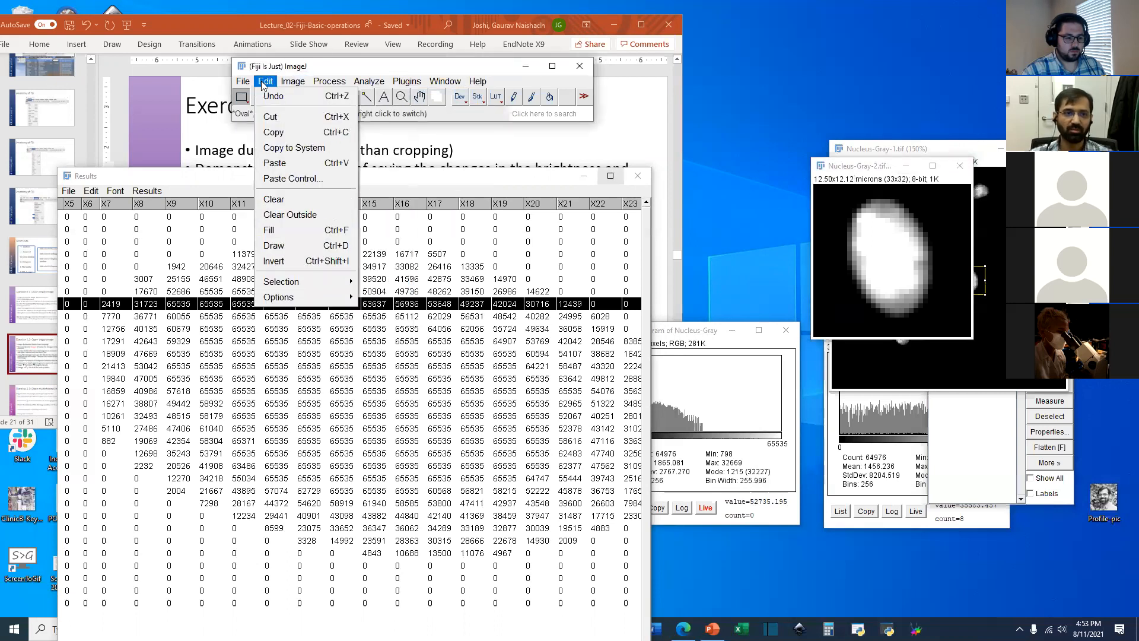
pyautogui.moveTo(290, 79)
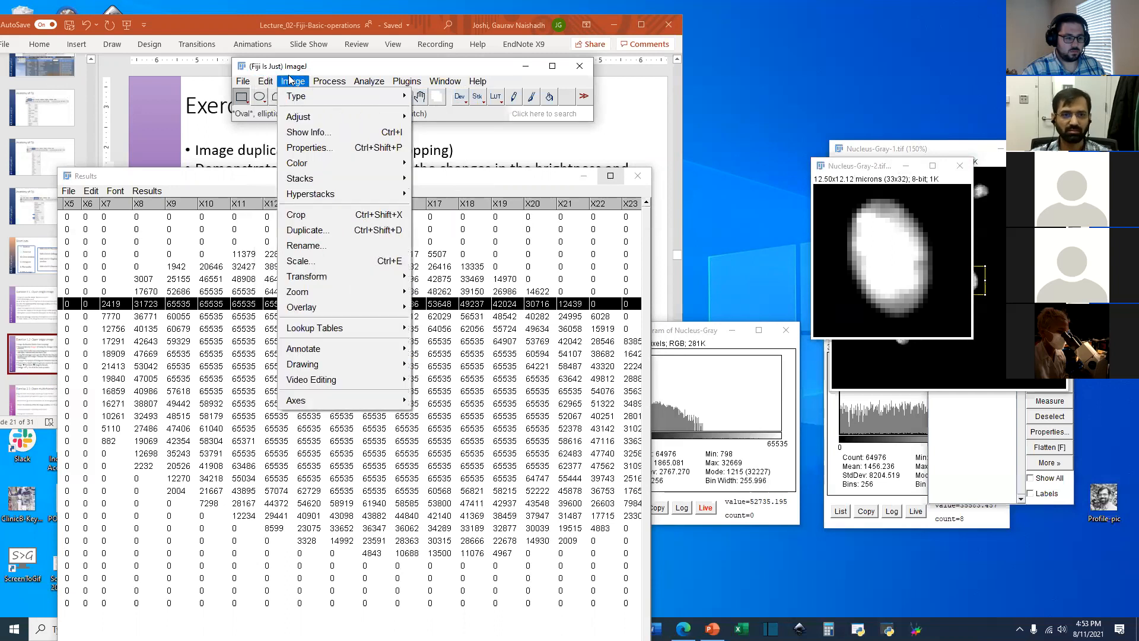
pyautogui.moveTo(333, 277)
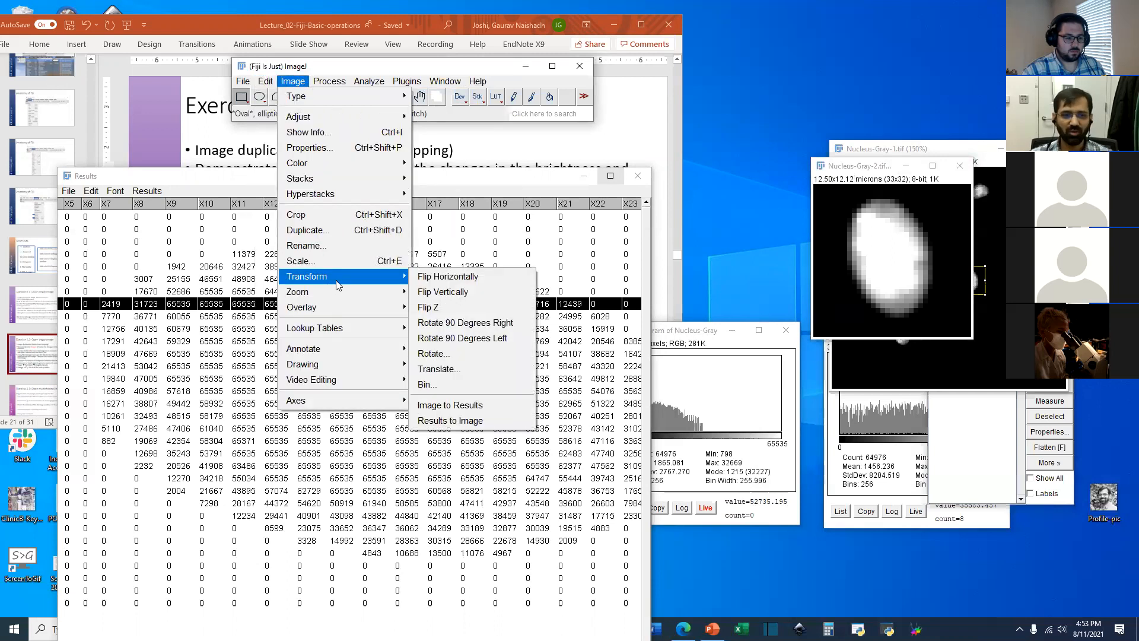
pyautogui.click(493, 410)
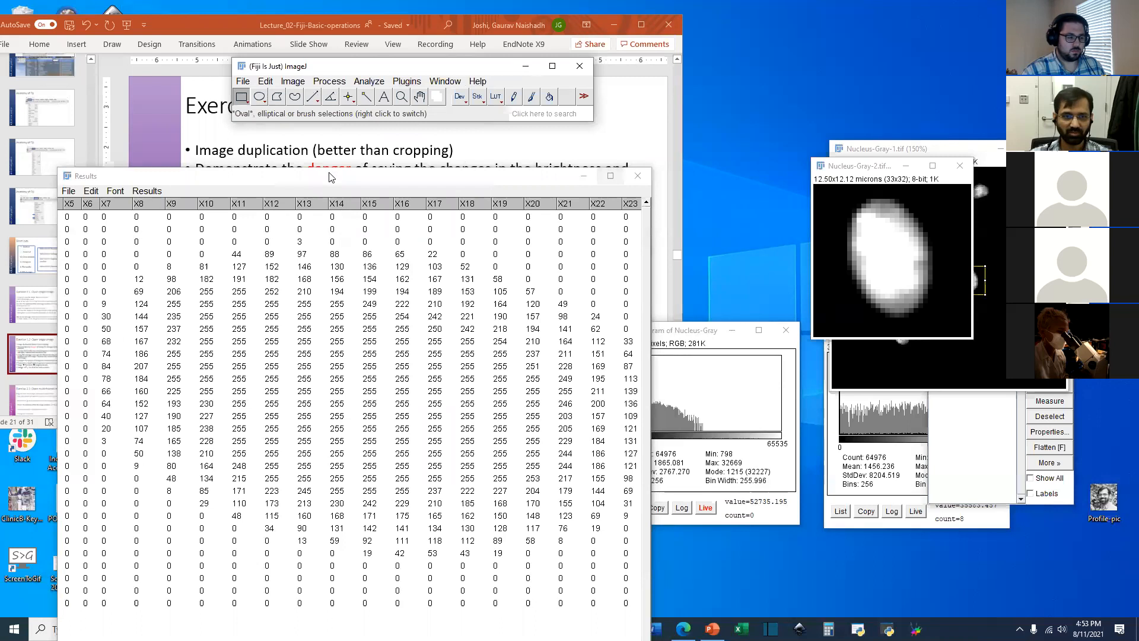
# Bring the whole results table into view and examine the 8-bit pixel values across the nucleus columns
pyautogui.moveTo(335, 181); pyautogui.dragTo(521, 28)
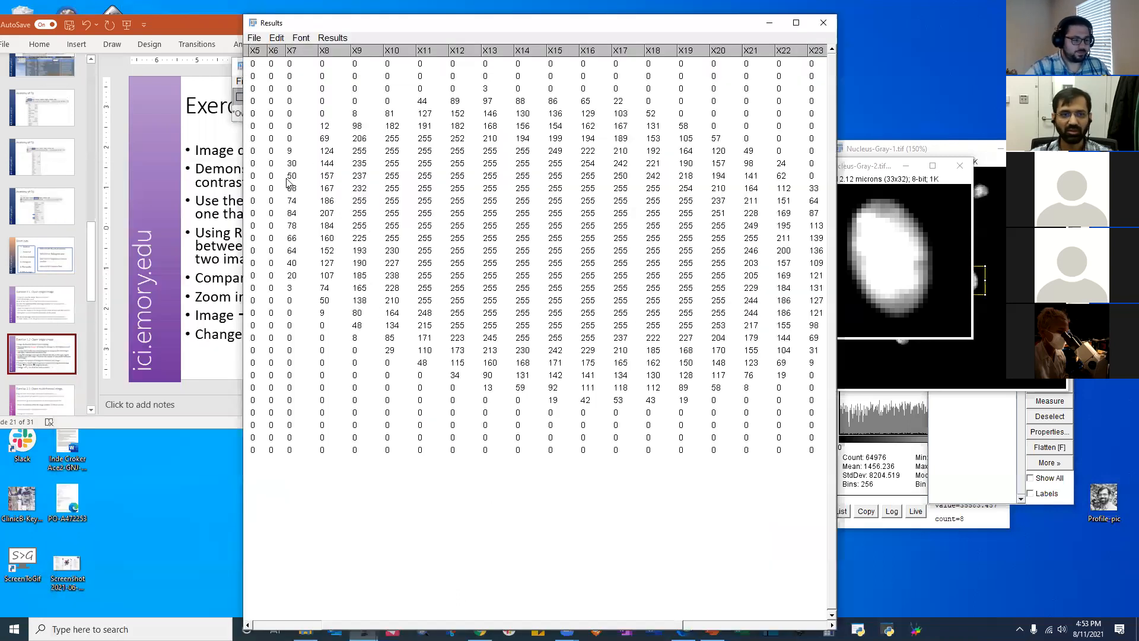
pyautogui.moveTo(503, 624)
pyautogui.mouseDown()
pyautogui.moveTo(586, 625)
pyautogui.moveTo(492, 625)
pyautogui.moveTo(518, 624)
pyautogui.mouseUp()
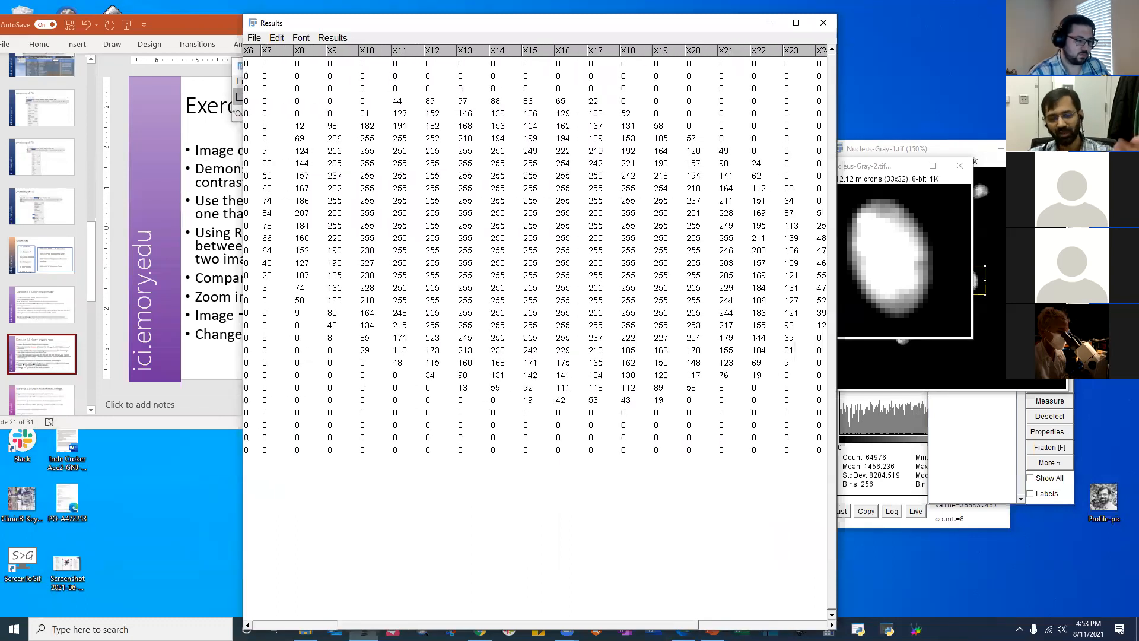
pyautogui.moveTo(665, 624); pyautogui.dragTo(702, 617)
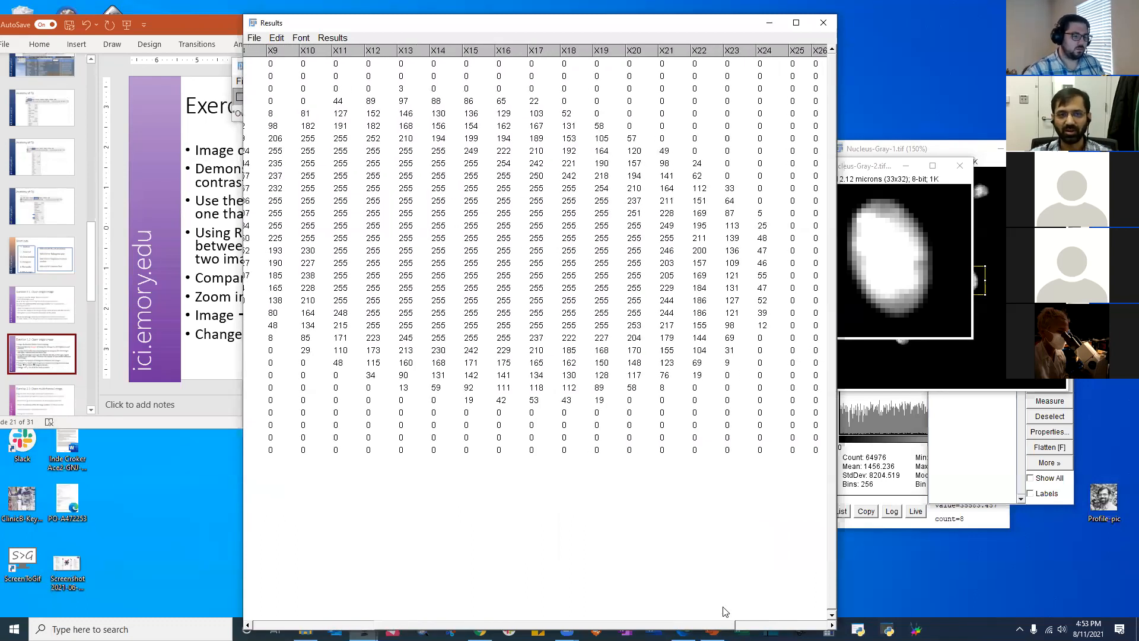
# Close the results table without saving its measurements
pyautogui.moveTo(768, 24); pyautogui.dragTo(766, 104)
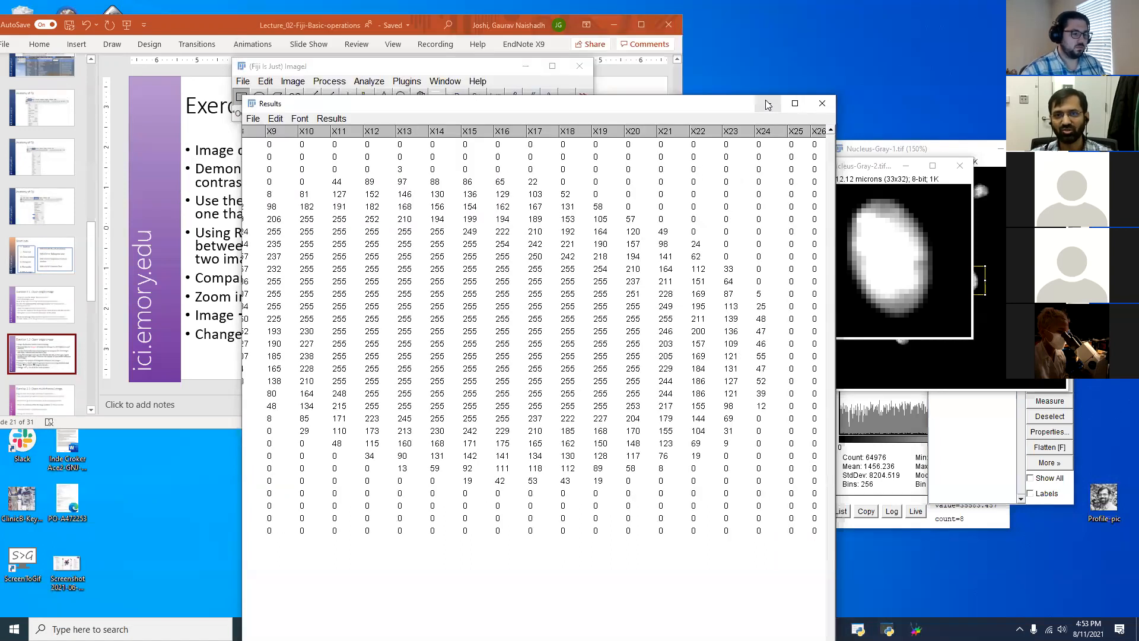
pyautogui.click(822, 103)
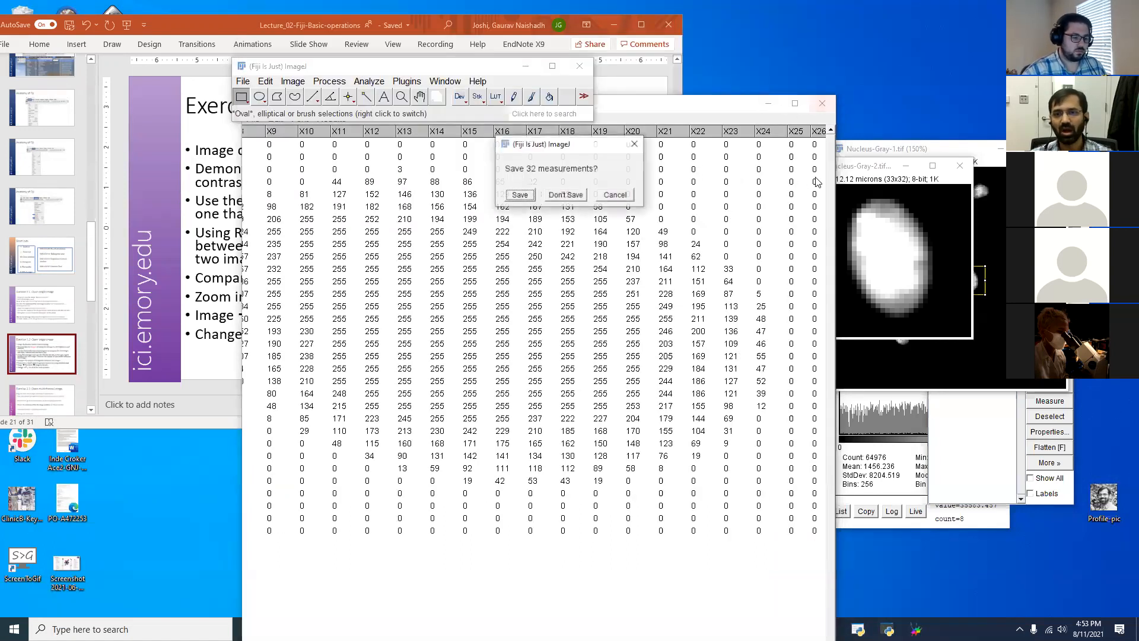
pyautogui.click(559, 197)
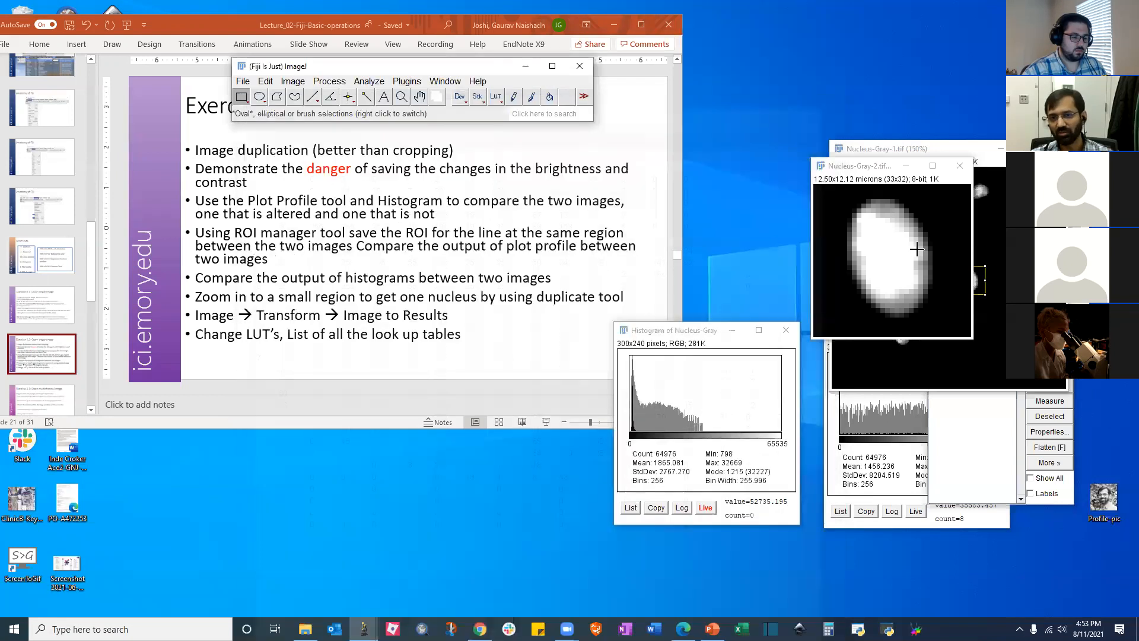
# Place Nucleus-Gray-2.tif beside Nucleus-Gray-1.tif and turn off live updating of the Nucleus-Gray histogram
pyautogui.moveTo(835, 168); pyautogui.dragTo(691, 128)
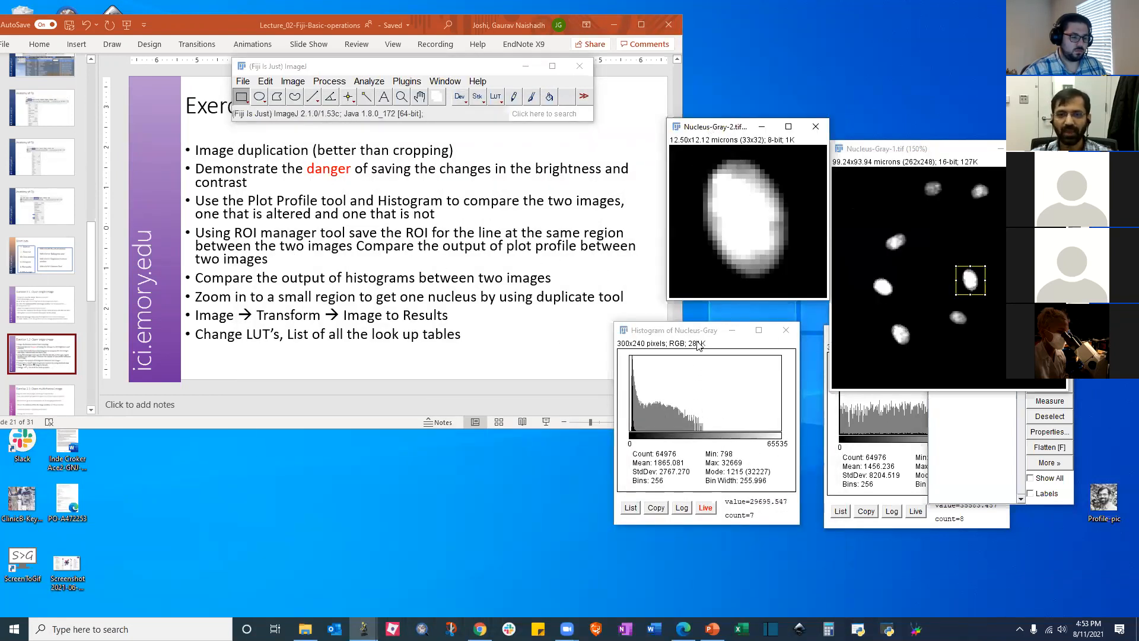
pyautogui.click(705, 507)
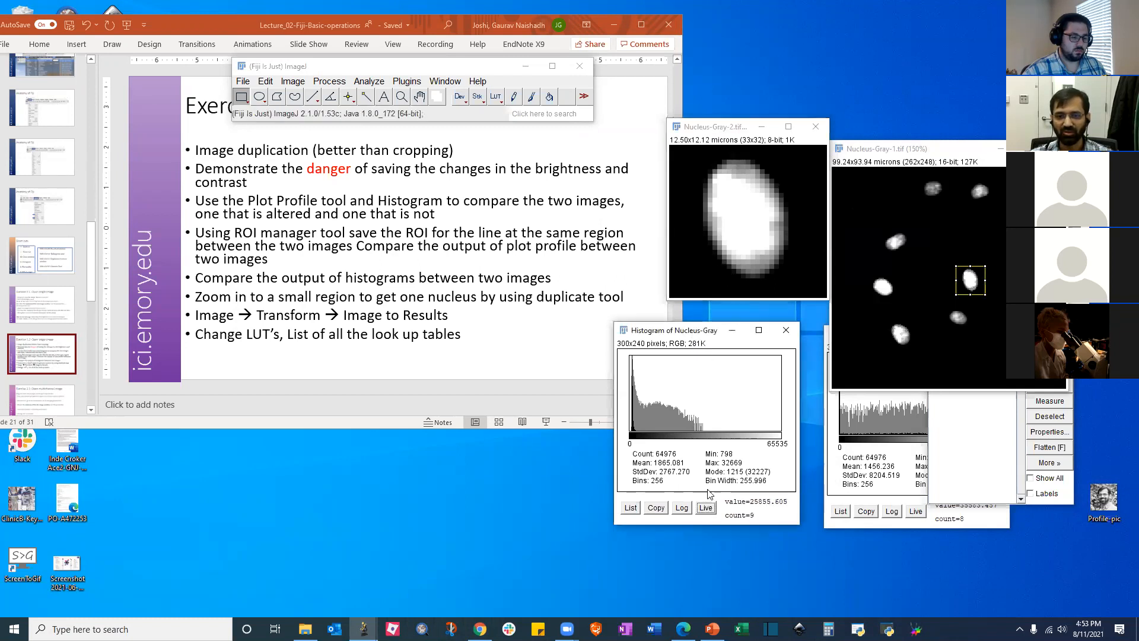
pyautogui.click(726, 267)
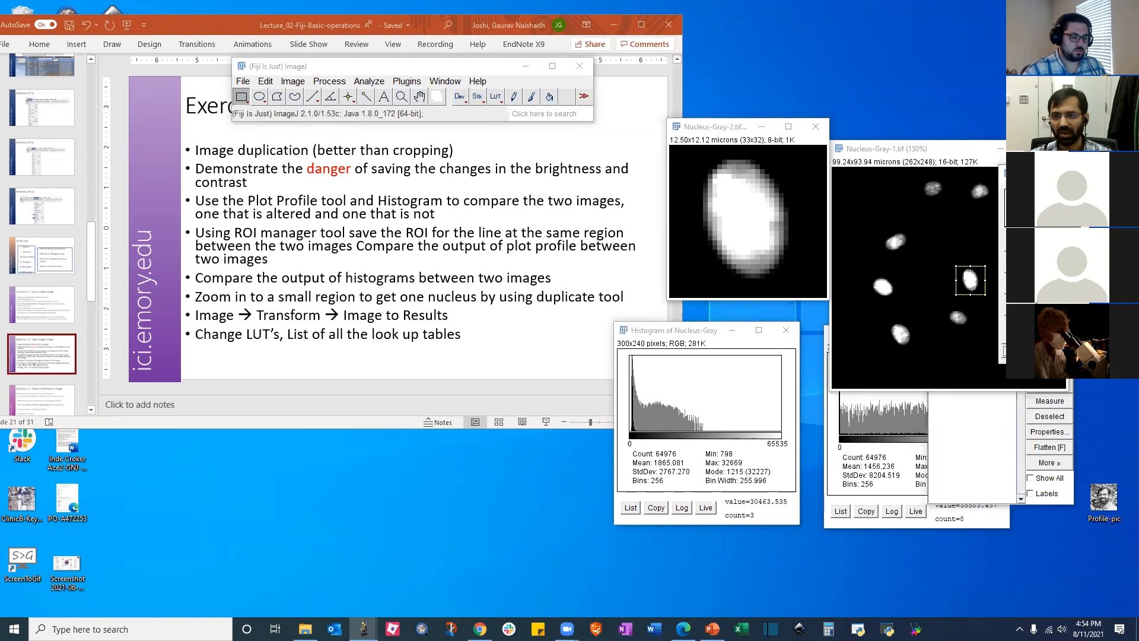
# Show the brightness and contrast controls and generate a histogram of the 8-bit Nucleus-Gray-2.tif
pyautogui.hotkey('ctrl', 'shift', 'c')
pyautogui.click(737, 229)
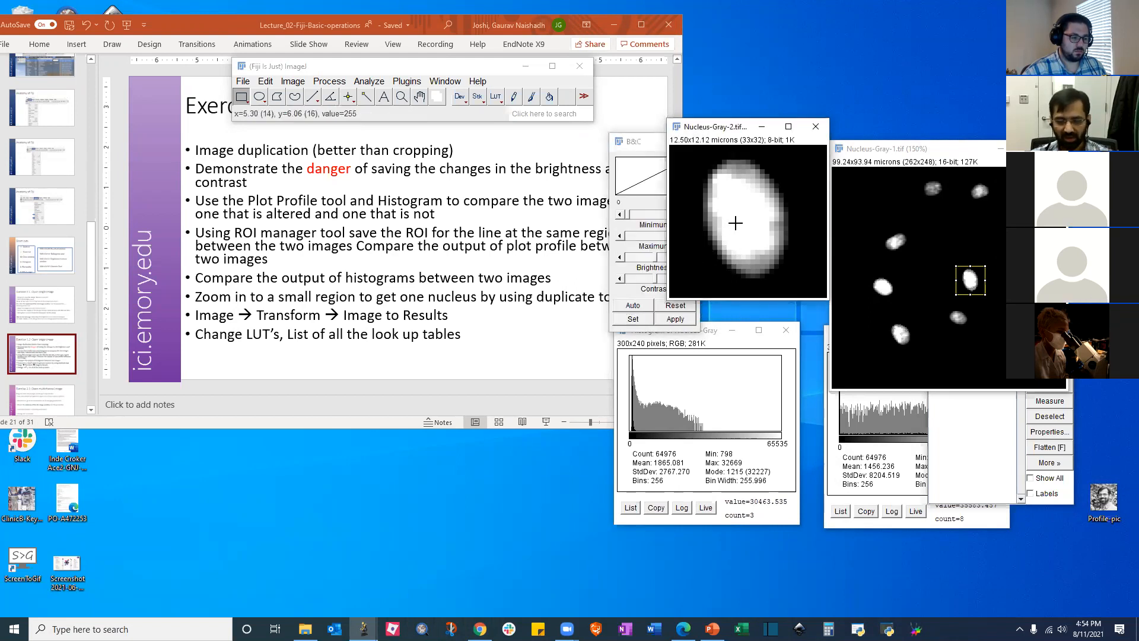
pyautogui.hotkey('ctrl', 'h')
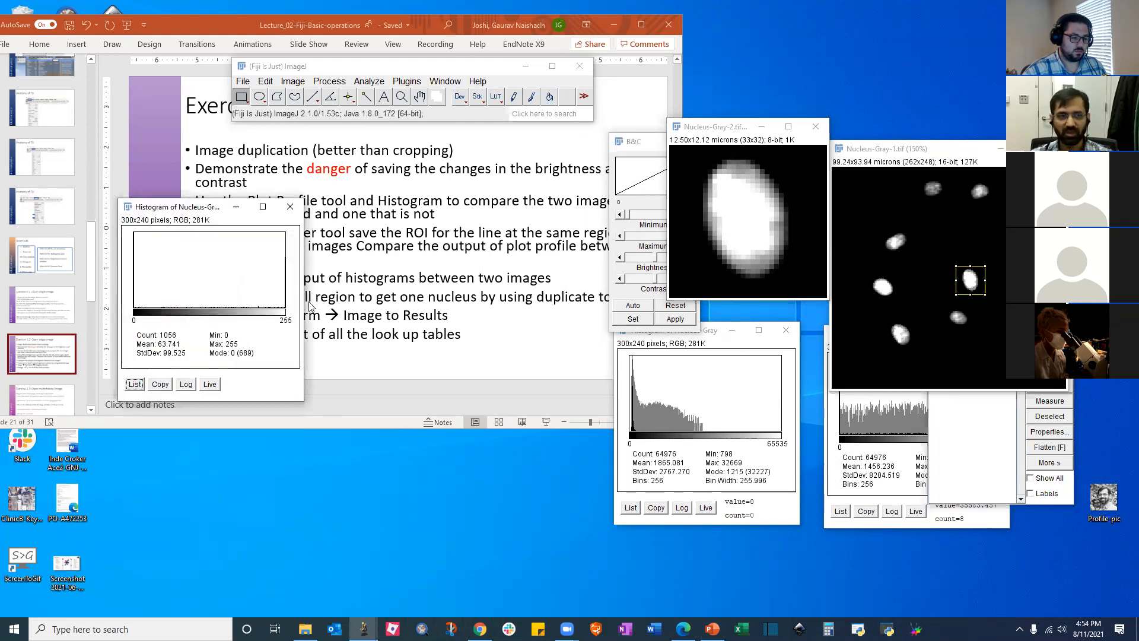
# Close the older Nucleus-Gray histogram, then turn on live updating for the new histogram and place it below Nucleus-Gray-2.tif
pyautogui.click(765, 331)
pyautogui.click(784, 331)
pyautogui.click(209, 384)
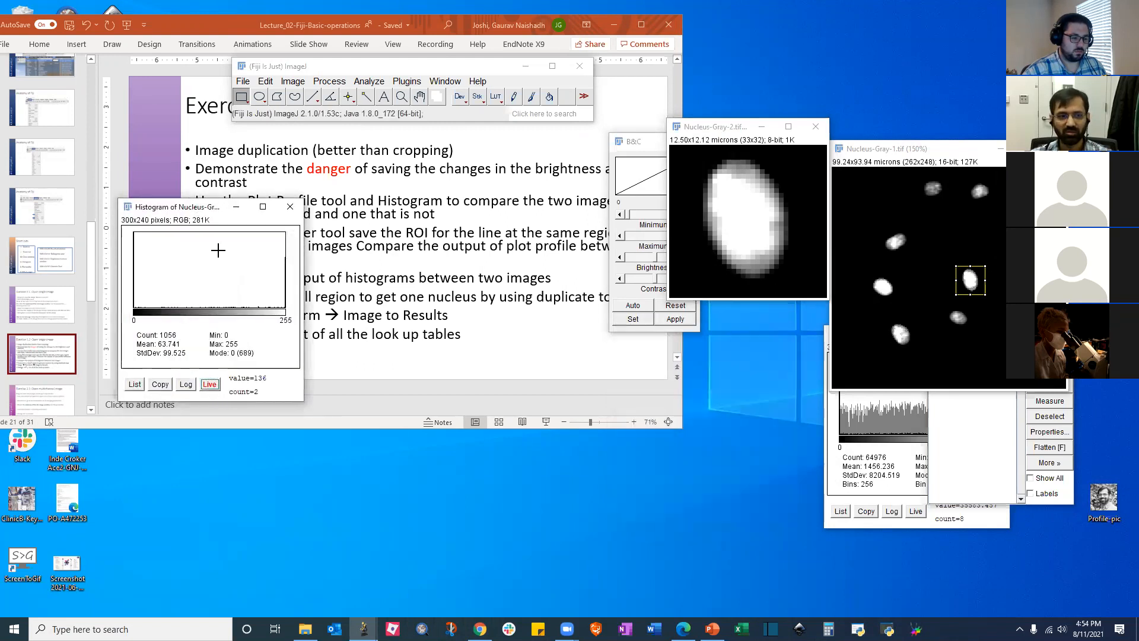
pyautogui.moveTo(179, 211); pyautogui.dragTo(691, 337)
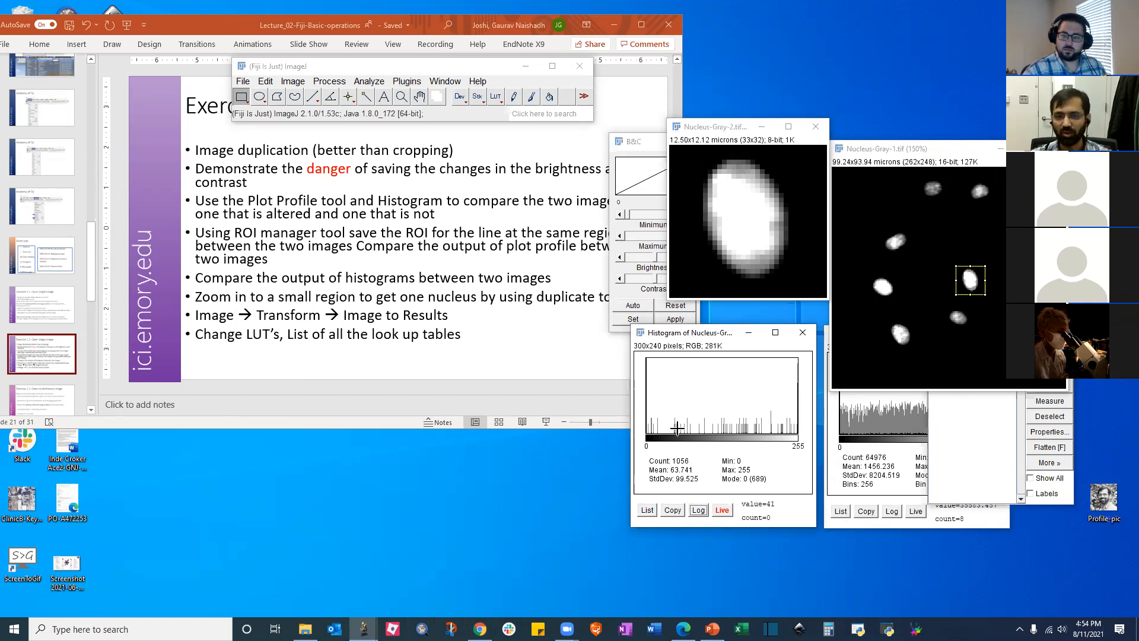
# Rearrange the Nucleus-Gray-2.tif and Nucleus-Gray-1.tif windows and clear the rectangular selection on Nucleus-Gray-1.tif
pyautogui.click(710, 135)
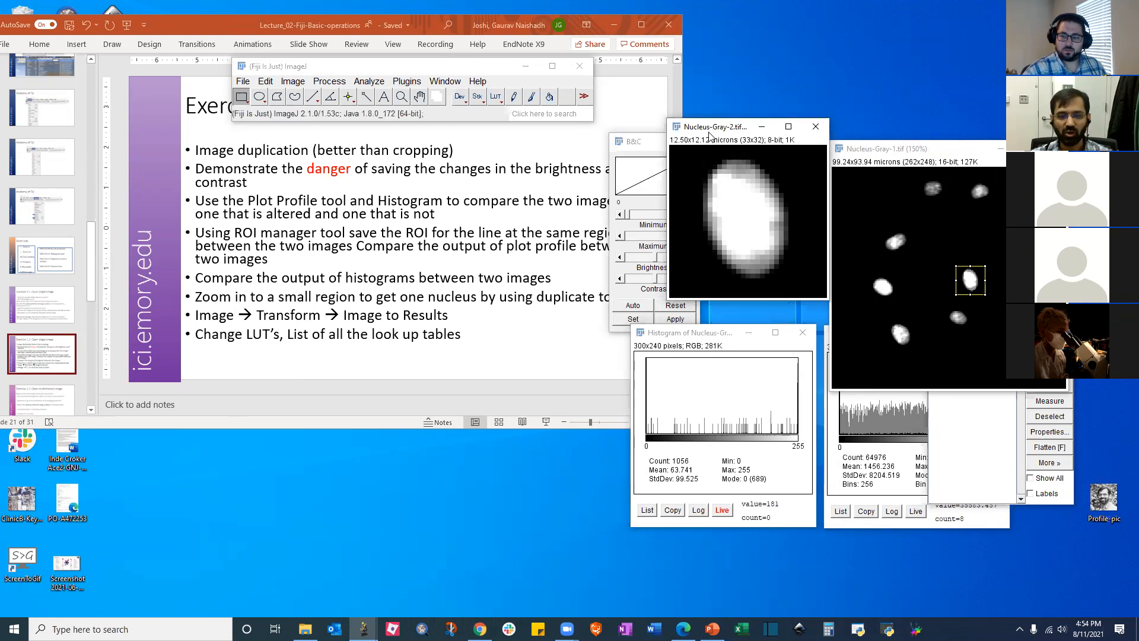
pyautogui.moveTo(710, 134); pyautogui.dragTo(709, 152)
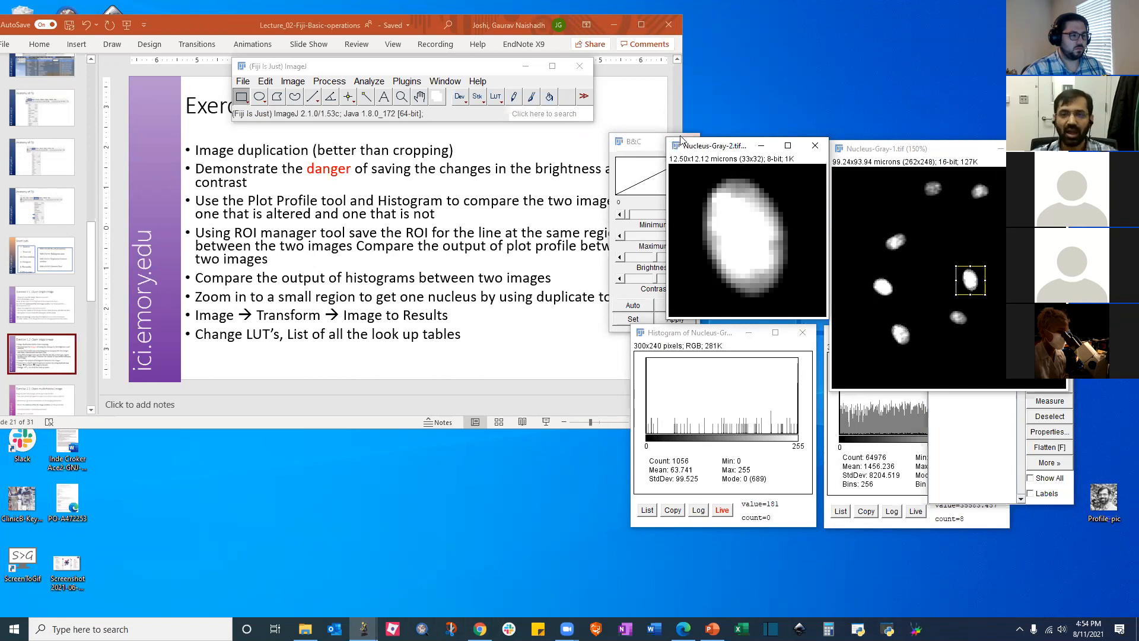
pyautogui.moveTo(705, 146); pyautogui.dragTo(706, 115)
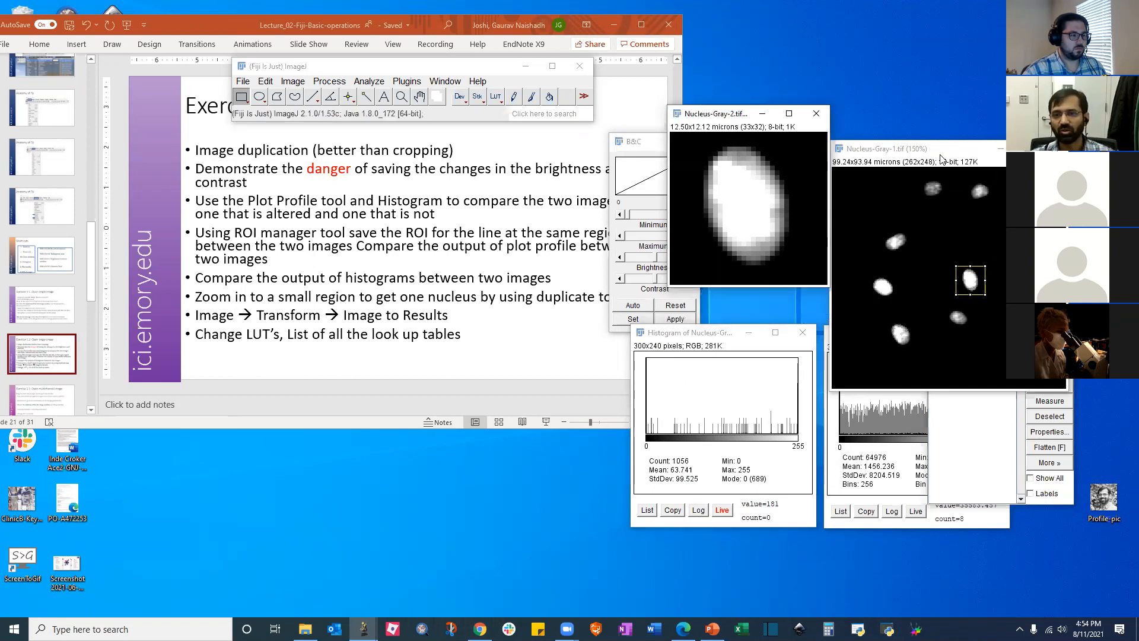
pyautogui.moveTo(934, 149); pyautogui.dragTo(947, 128)
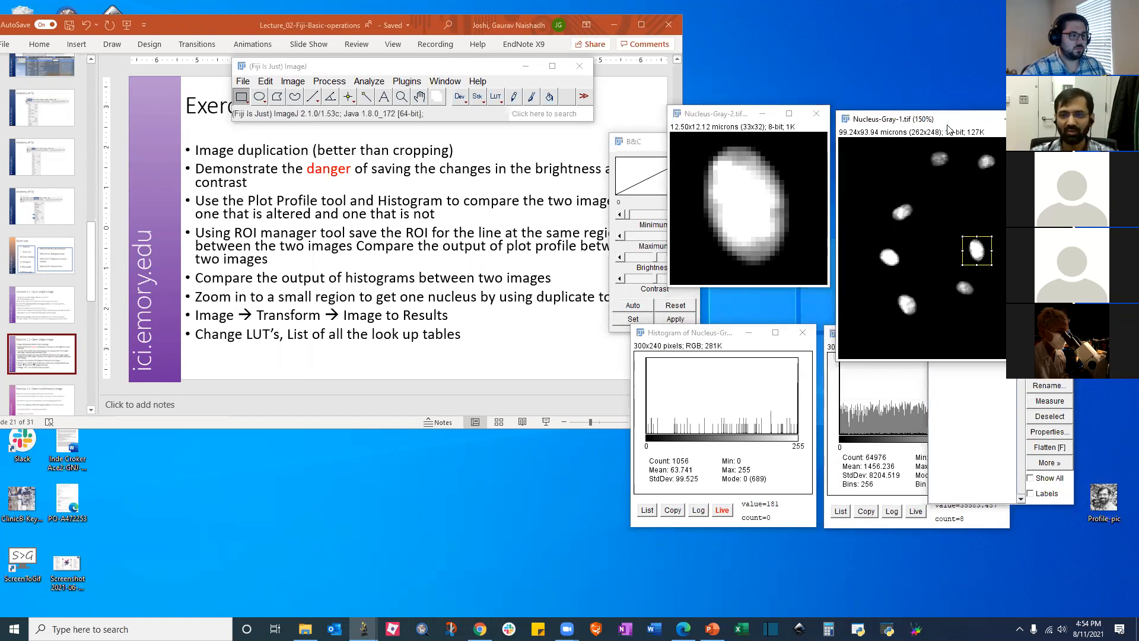
pyautogui.click(951, 198)
pyautogui.moveTo(906, 126); pyautogui.dragTo(723, 136)
# Apply the Red, Magenta, 16_colors and finally HiLo lookup tables in turn to Nucleus-Gray-1.tif
pyautogui.click(496, 97)
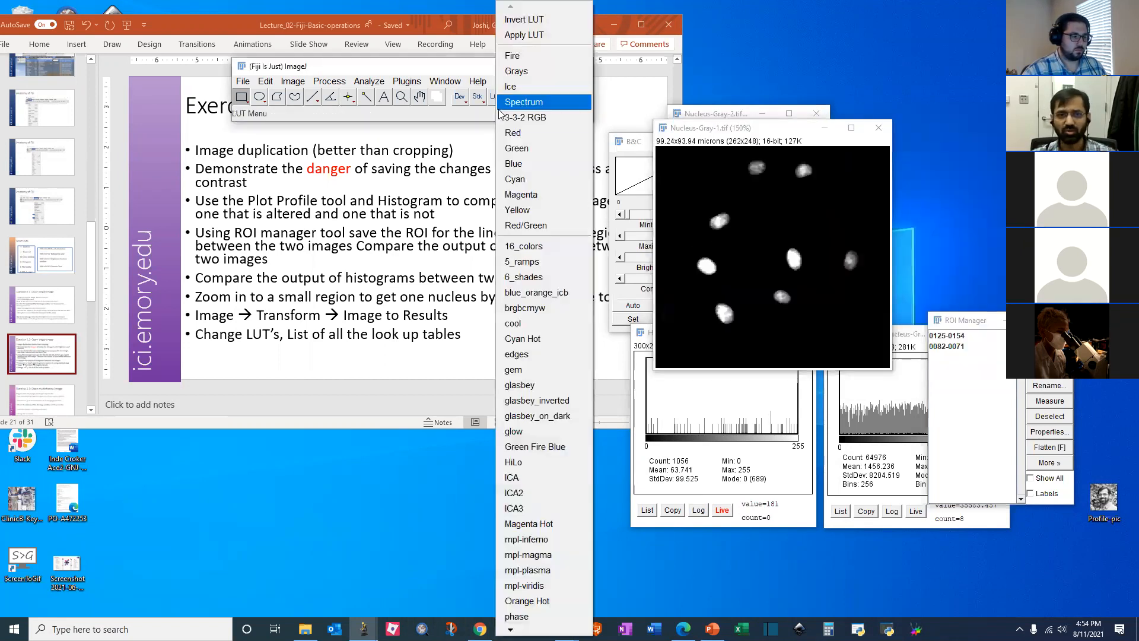
pyautogui.click(512, 133)
pyautogui.click(493, 97)
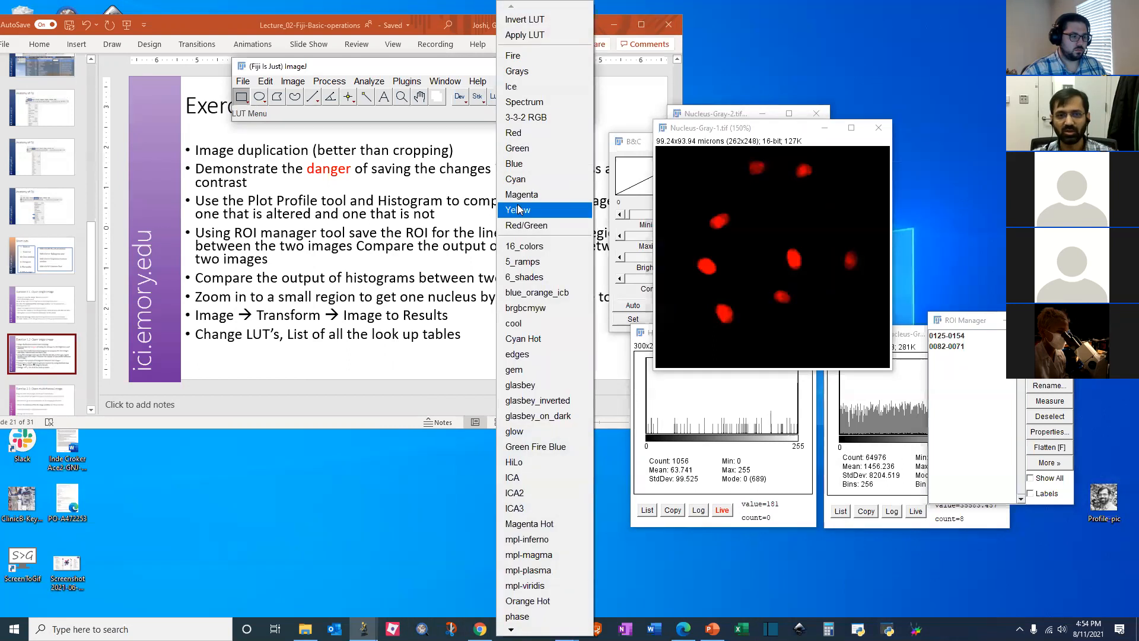
pyautogui.click(516, 194)
pyautogui.click(494, 98)
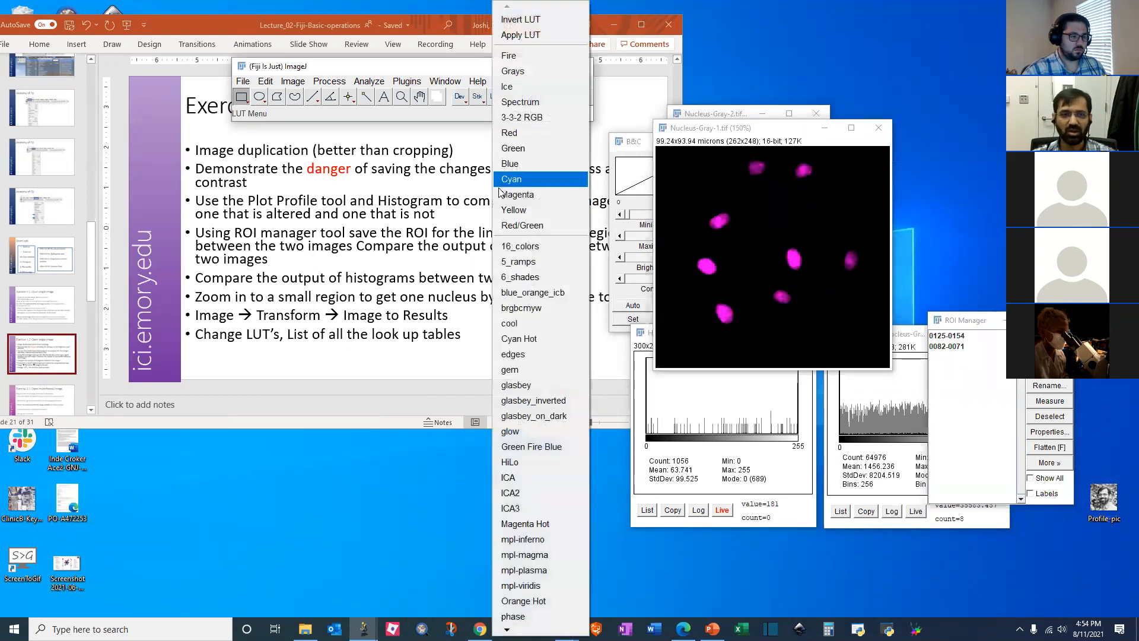
pyautogui.click(519, 246)
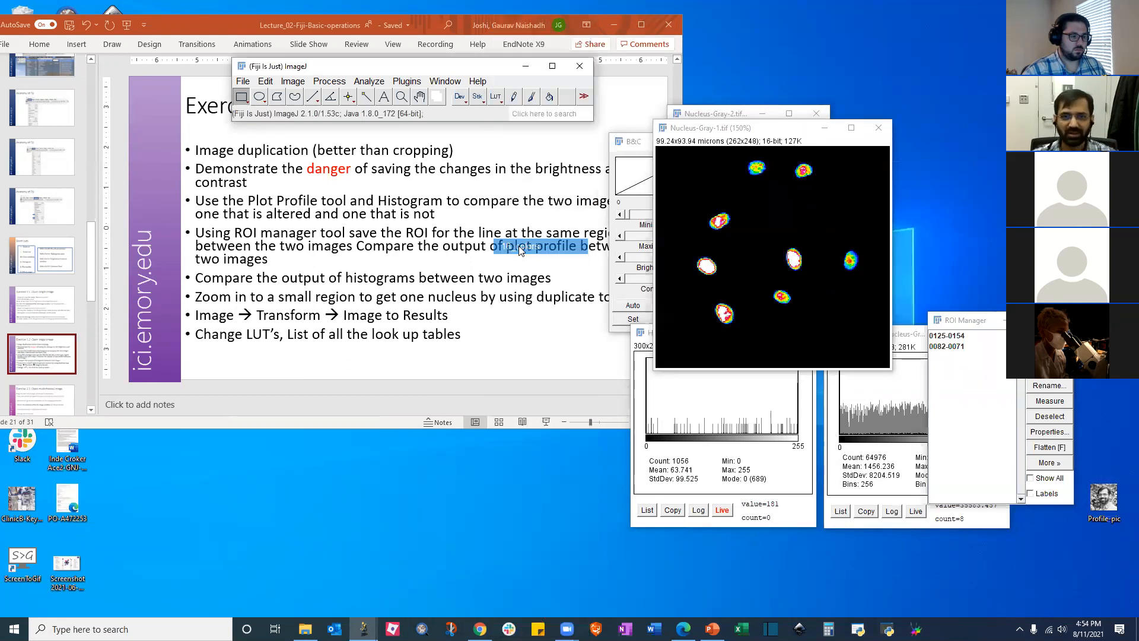
pyautogui.click(494, 98)
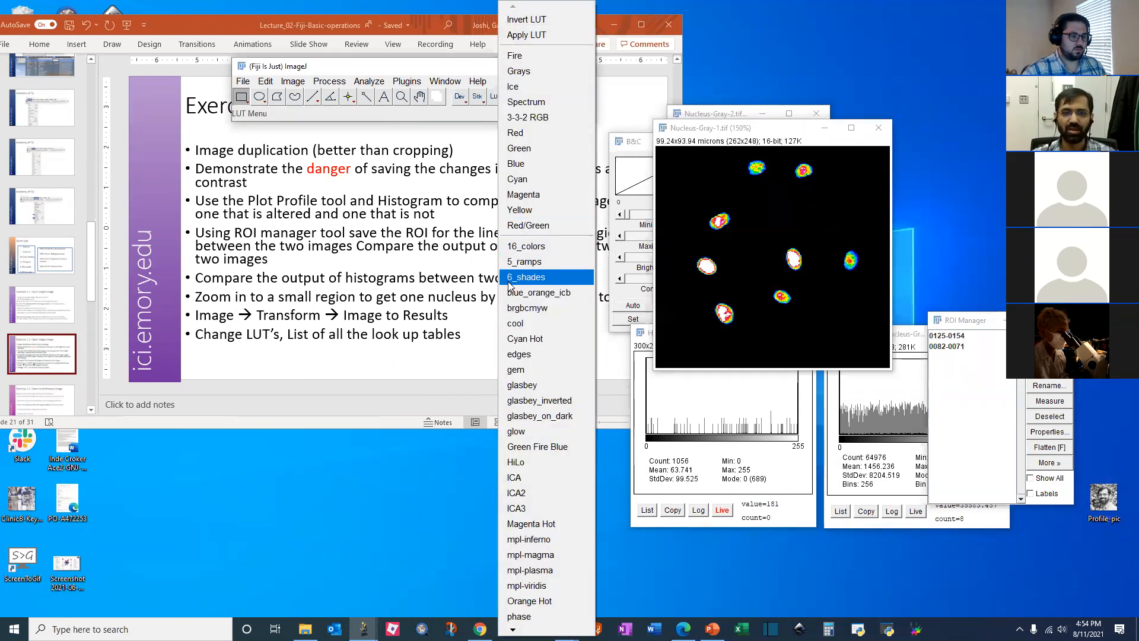
pyautogui.click(516, 461)
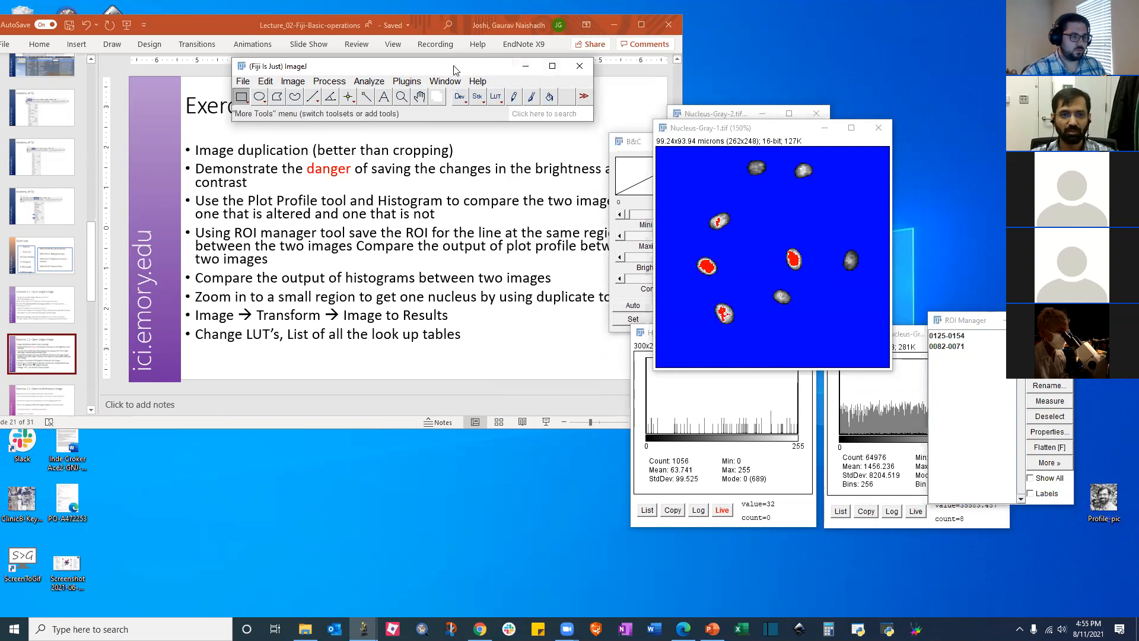
# Close Nucleus-Gray-1.tif and Nucleus-Gray-2.tif without saving their changes
pyautogui.moveTo(462, 71); pyautogui.dragTo(498, 69)
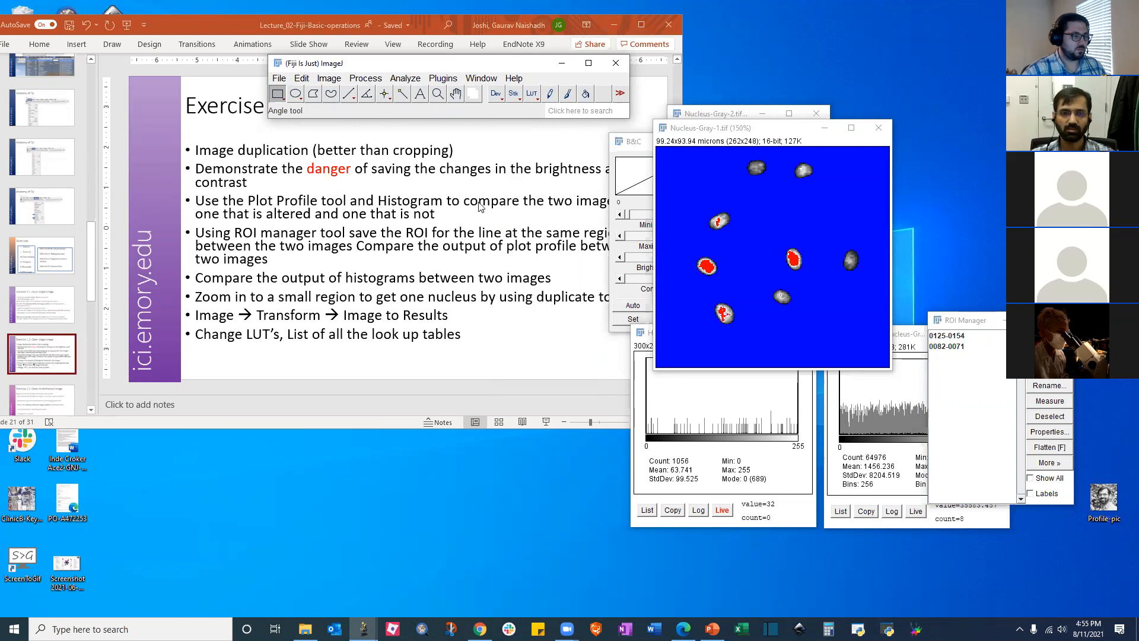
pyautogui.click(878, 128)
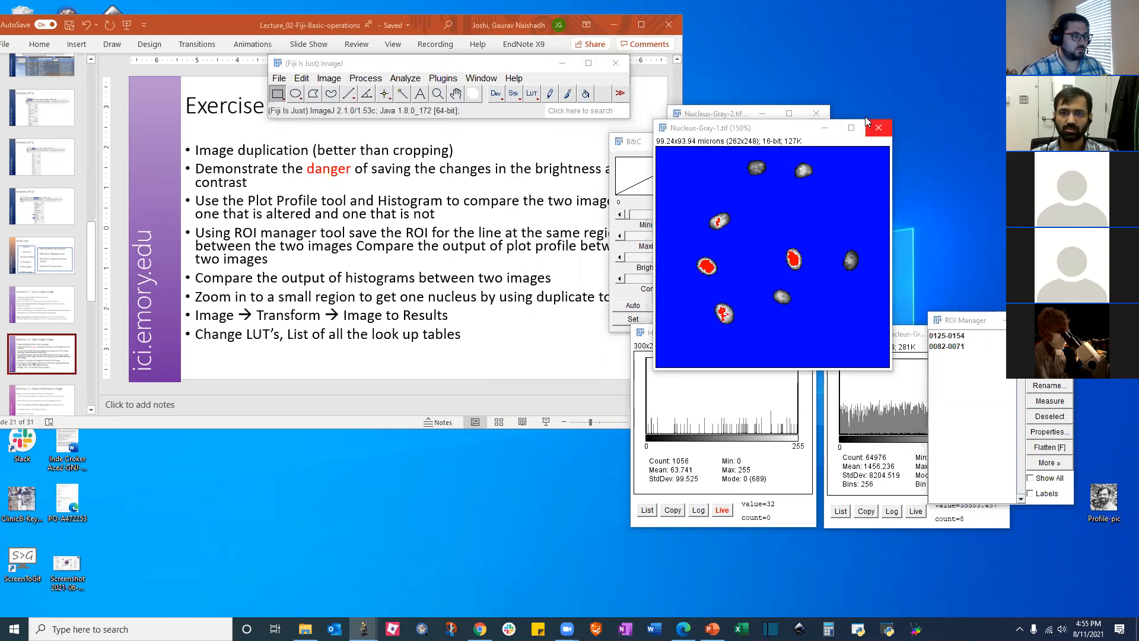
pyautogui.click(573, 195)
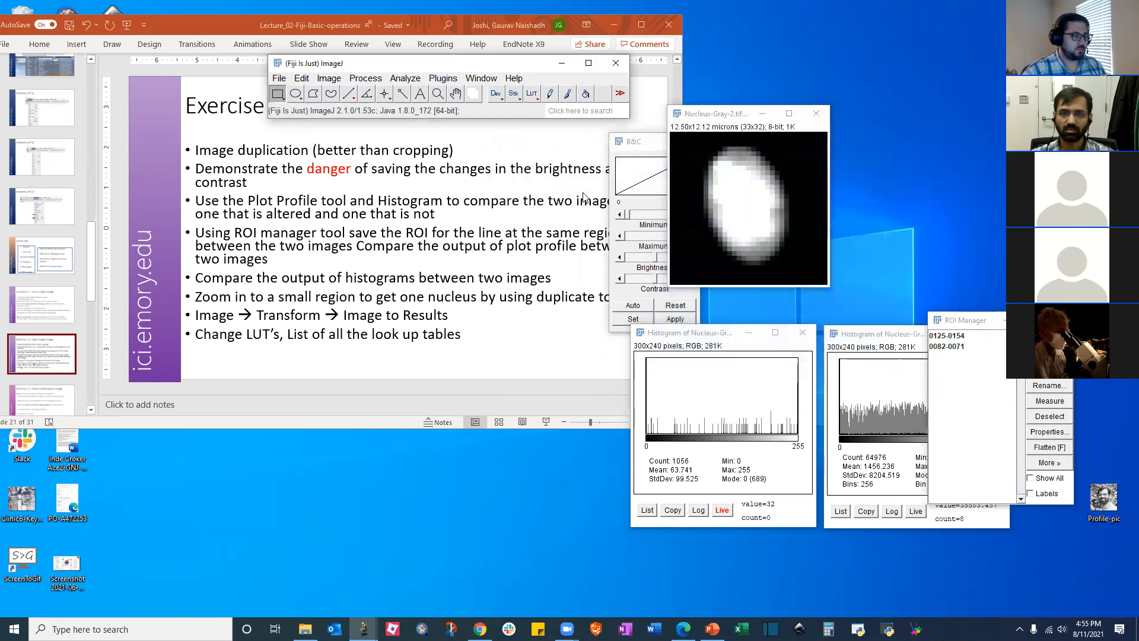
pyautogui.click(812, 112)
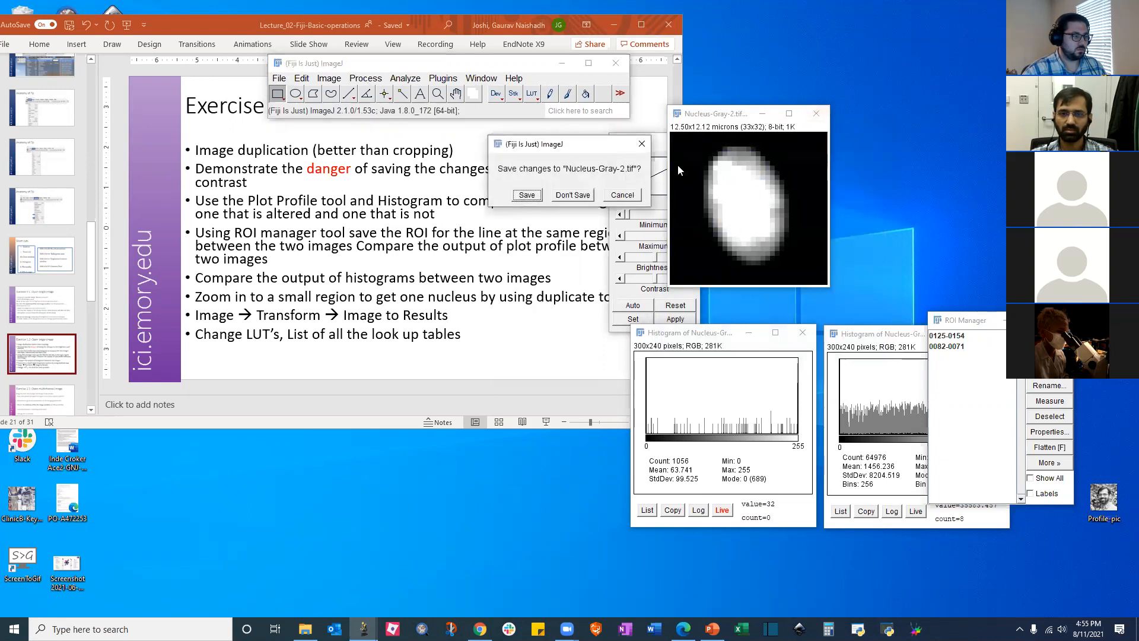
pyautogui.click(573, 195)
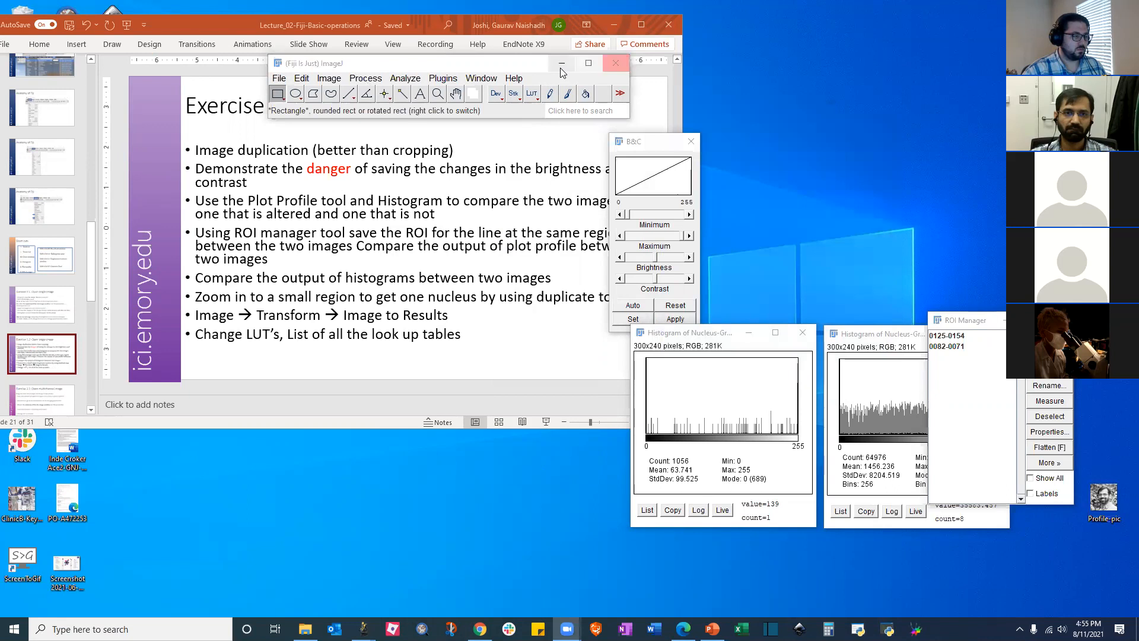
# Open the Nucleus-Gray image from the Week_02 folder in Fiji
pyautogui.moveTo(305, 629)
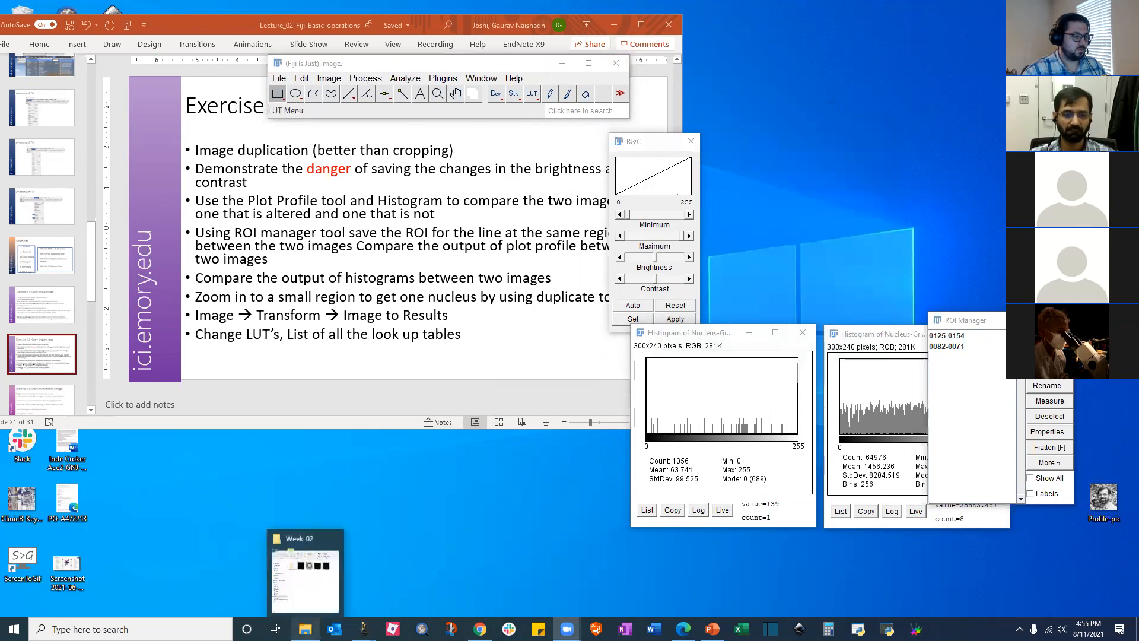
pyautogui.click(317, 587)
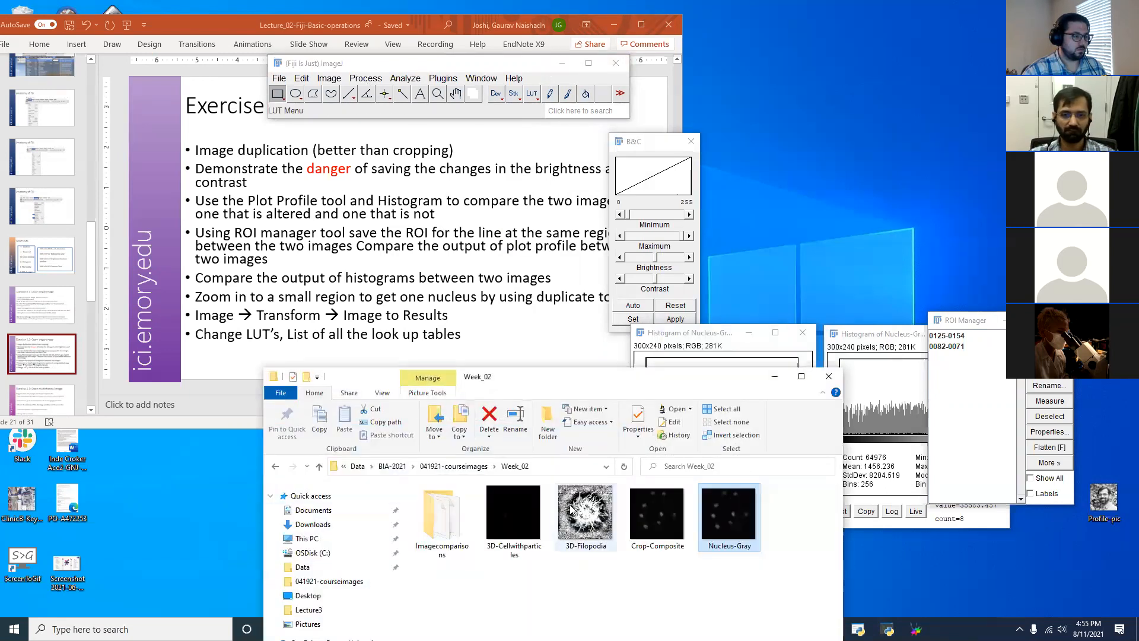
pyautogui.moveTo(740, 511); pyautogui.dragTo(481, 121)
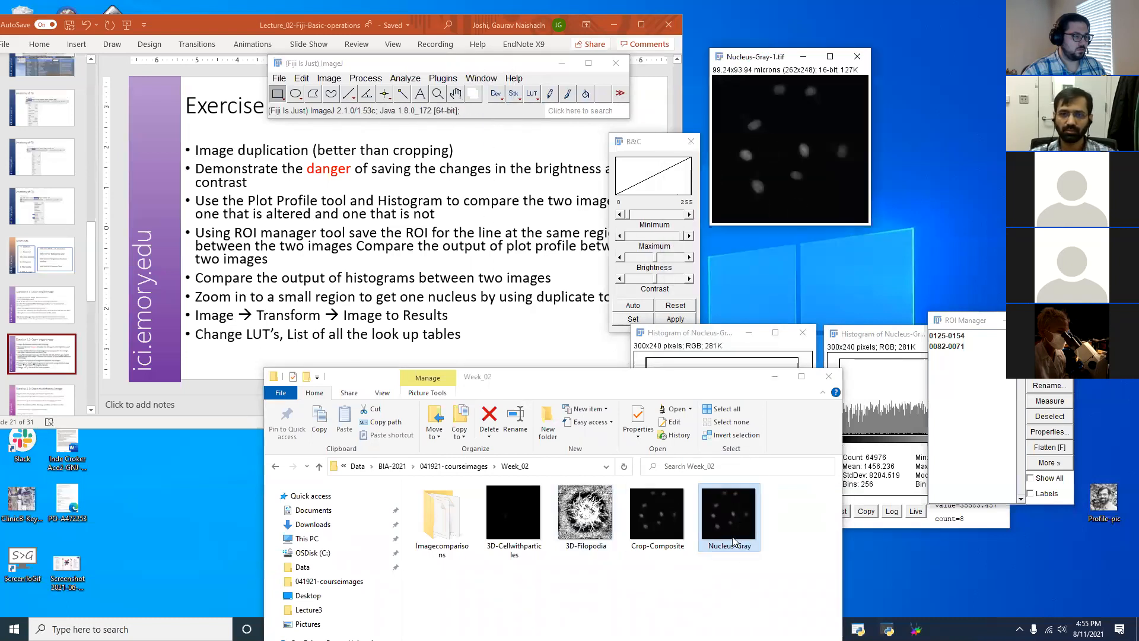
# Close both remaining Nucleus-Gray histogram windows
pyautogui.click(802, 332)
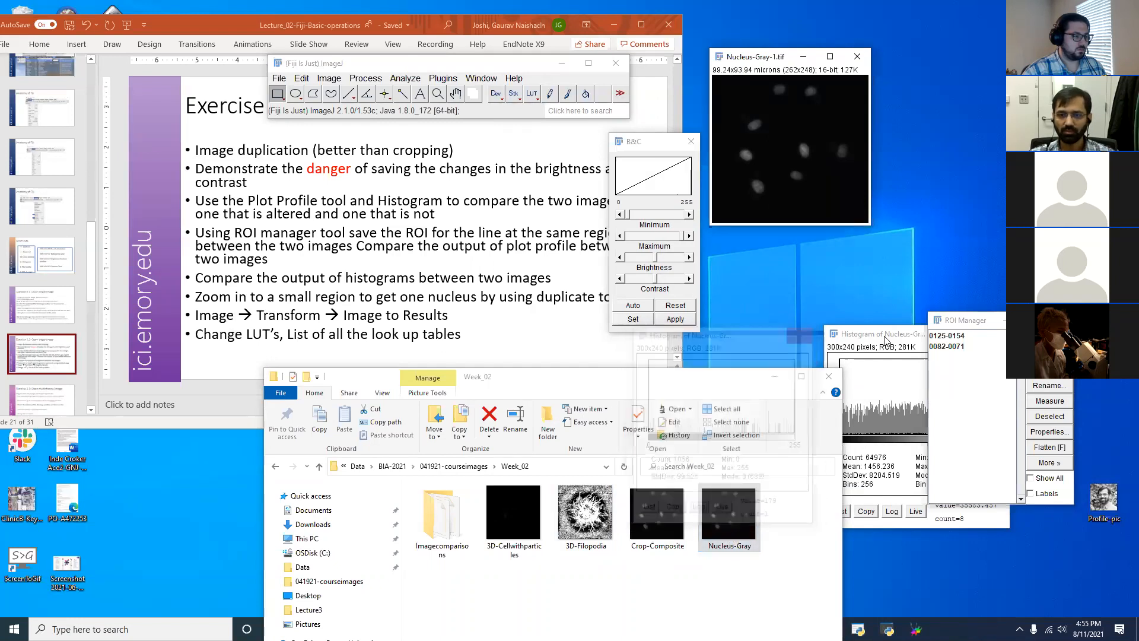
pyautogui.click(893, 335)
pyautogui.moveTo(923, 334); pyautogui.dragTo(818, 334)
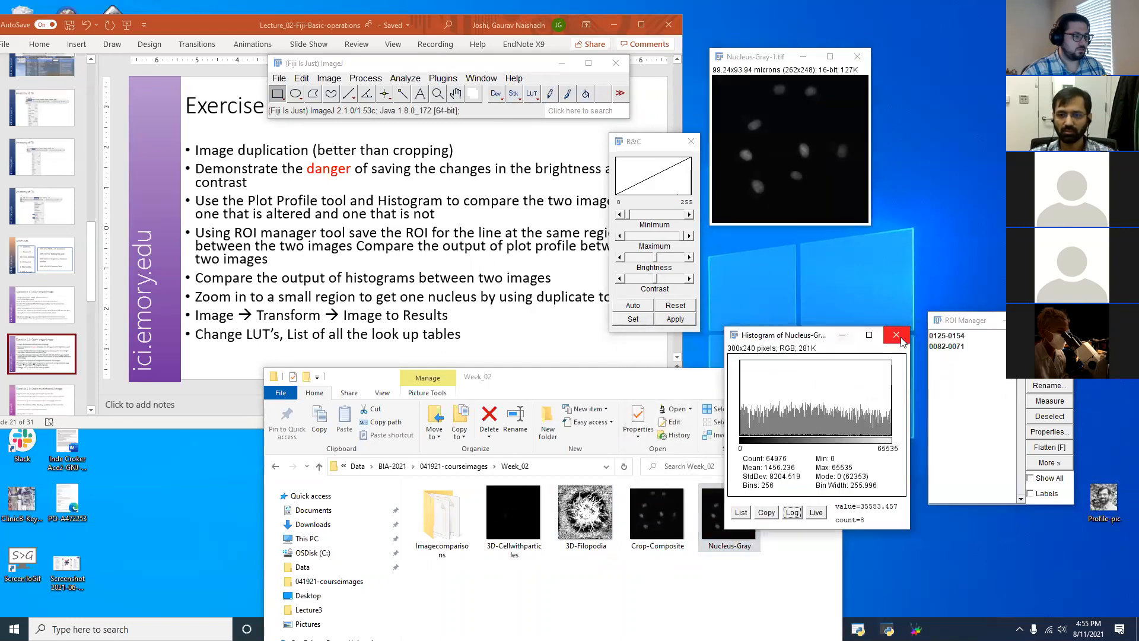
pyautogui.click(894, 332)
# Close the ROI Manager, the brightness and contrast controls, and the Week_02 folder window
pyautogui.moveTo(946, 325); pyautogui.dragTo(753, 316)
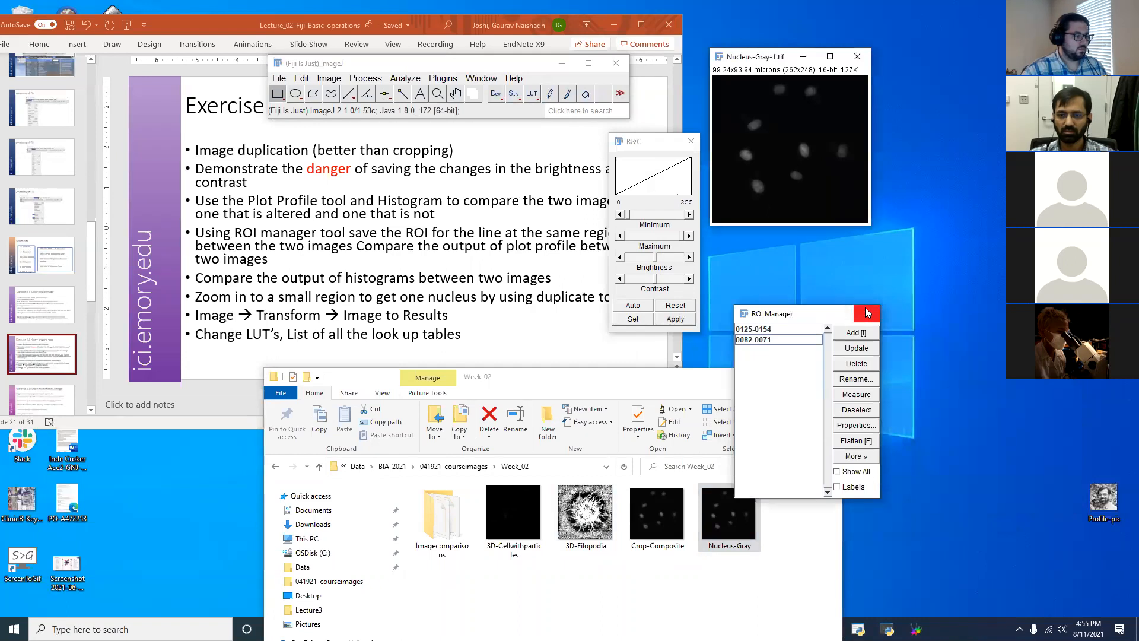
pyautogui.click(867, 312)
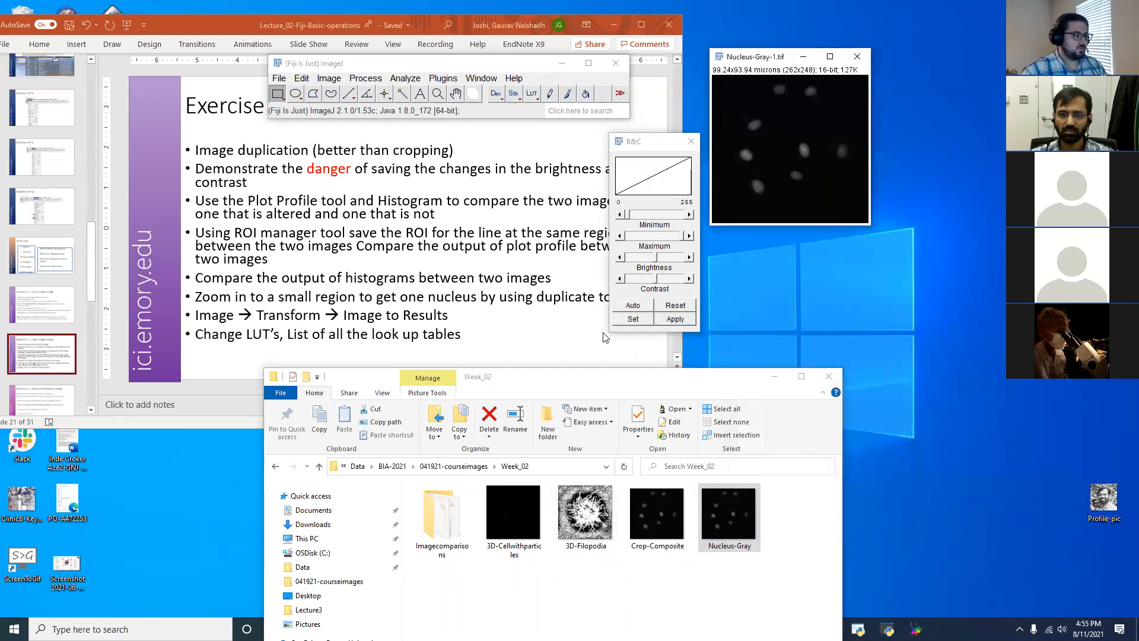
pyautogui.click(690, 141)
pyautogui.click(829, 377)
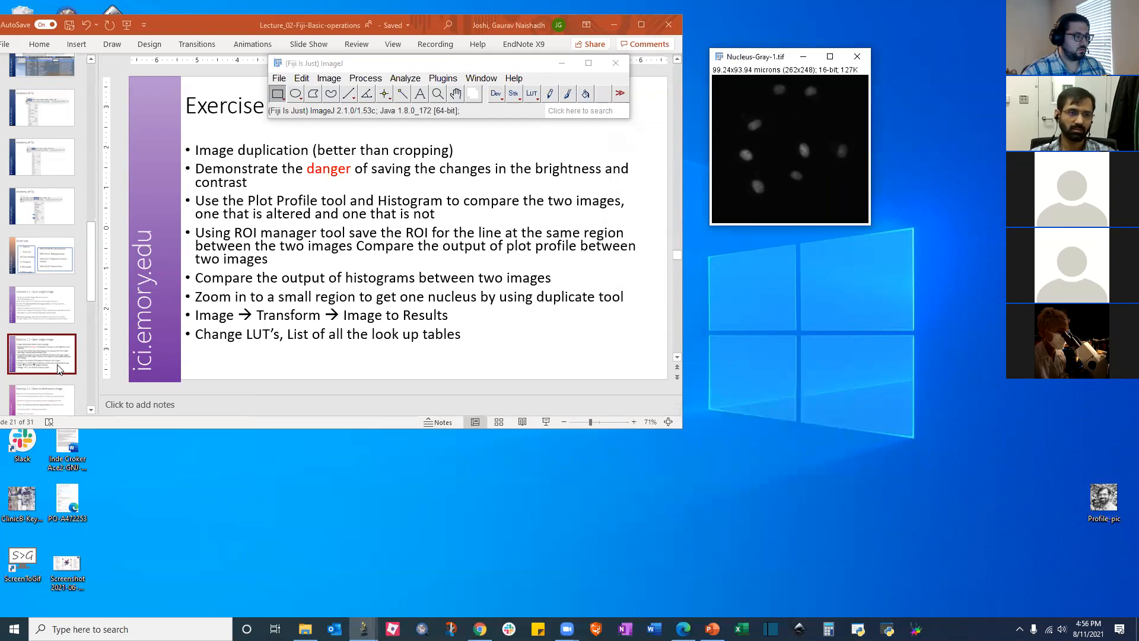
# Move the Fiji main window off the title of the Exercise 1.2 slide
pyautogui.scroll(-1, 58, 368)
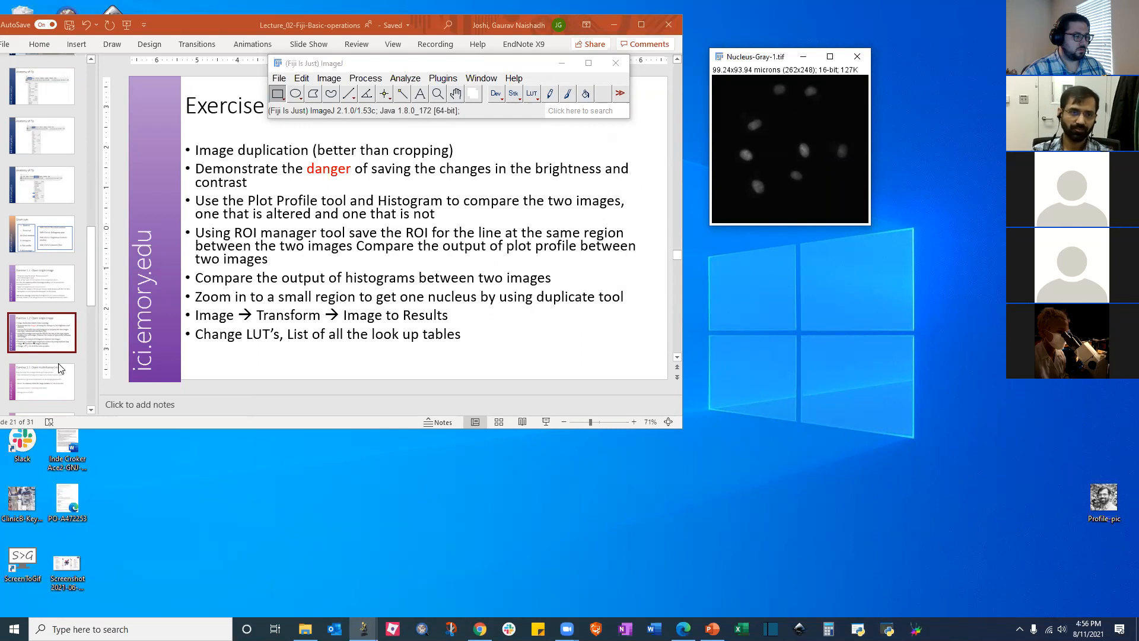
pyautogui.click(469, 64)
pyautogui.moveTo(468, 64); pyautogui.dragTo(286, 18)
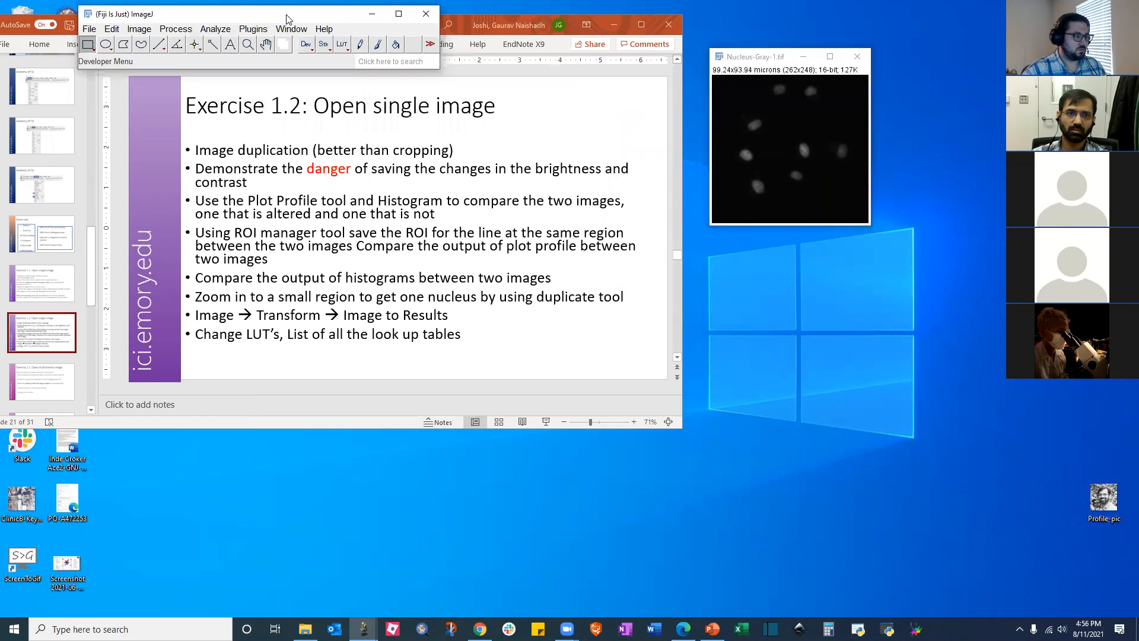
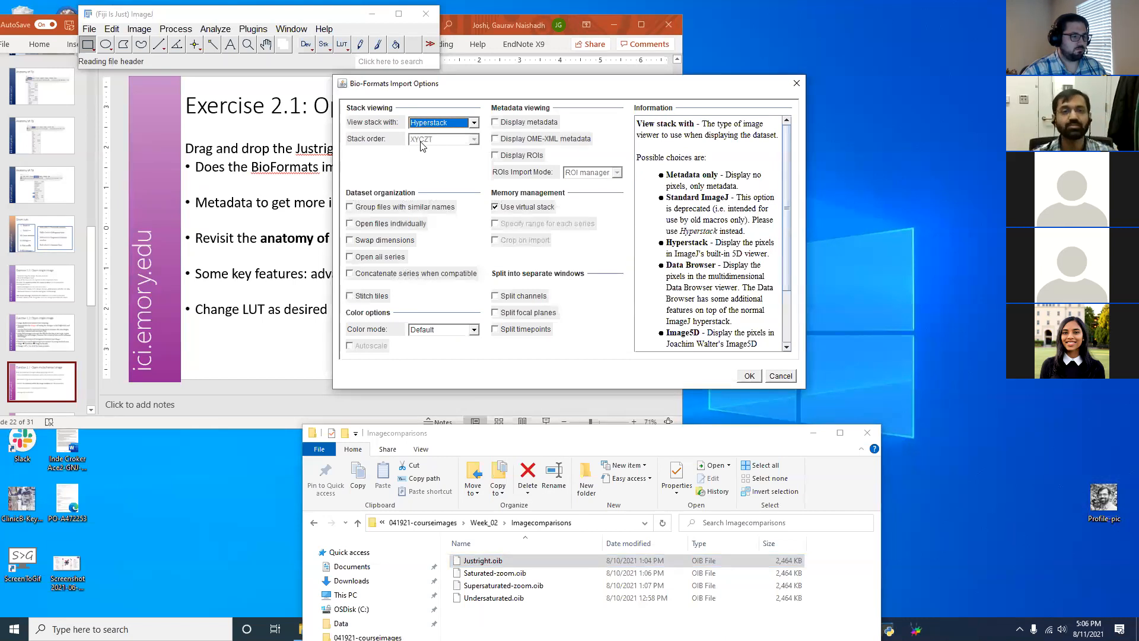
# Import Justright.oib through Bio-Formats as a hyperstack with Display metadata enabled and Use virtual stack disabled
pyautogui.moveTo(368, 208)
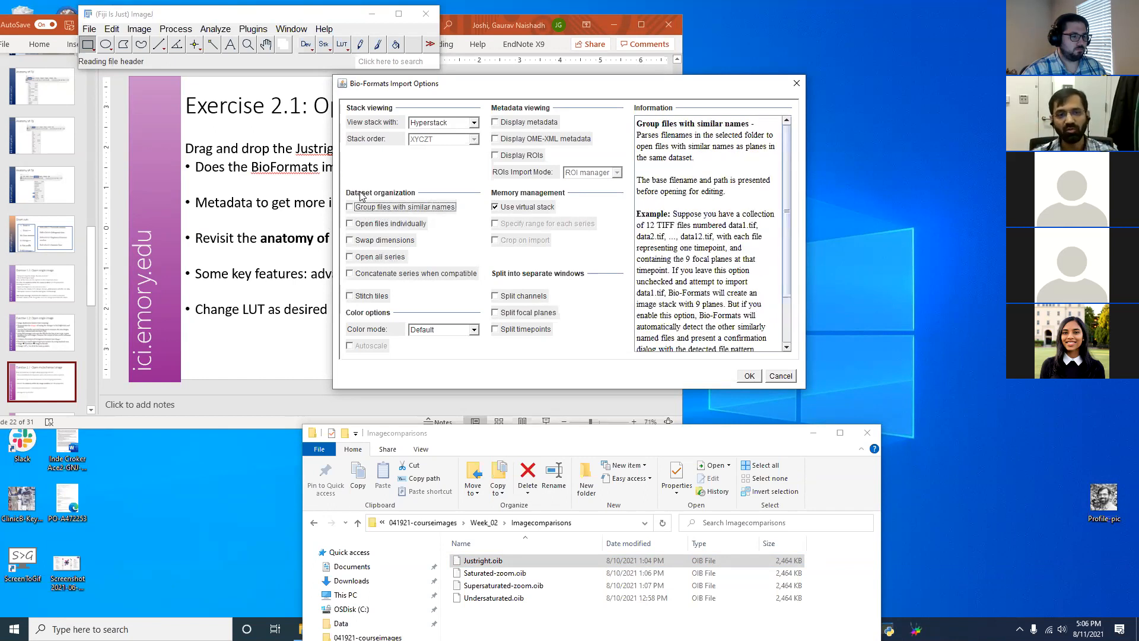
pyautogui.moveTo(364, 228)
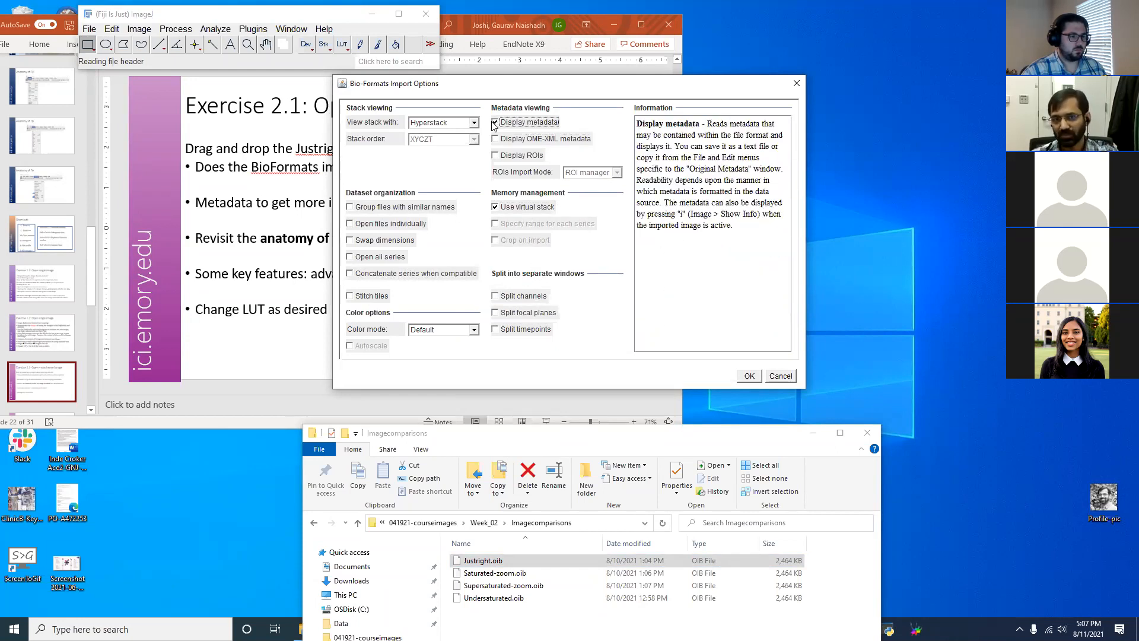
pyautogui.moveTo(575, 93); pyautogui.dragTo(562, 97)
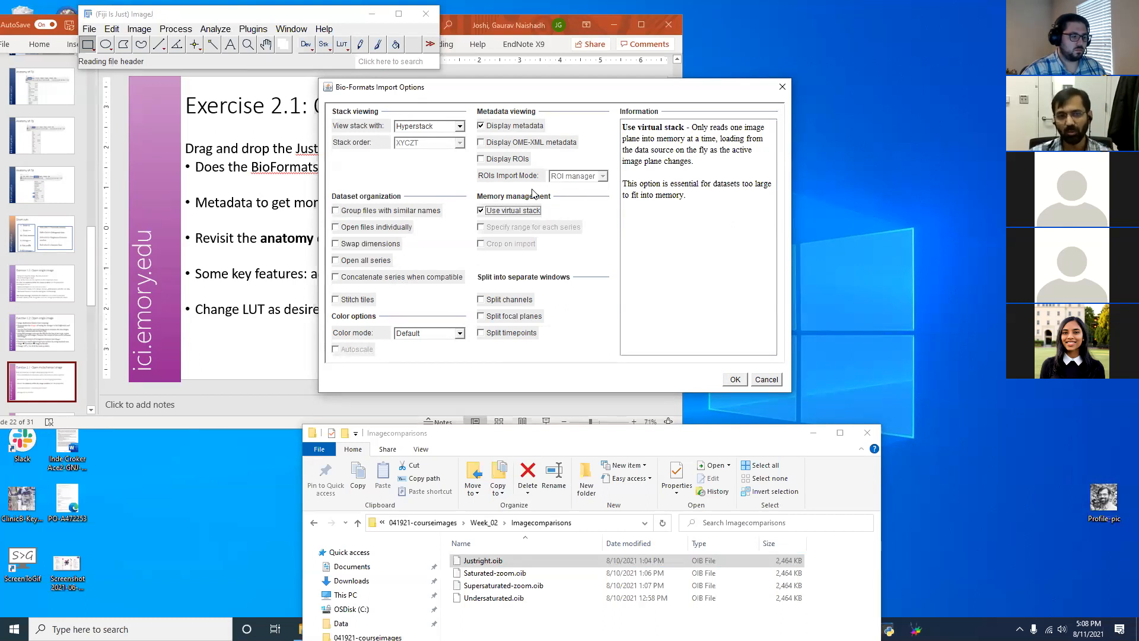
pyautogui.click(492, 210)
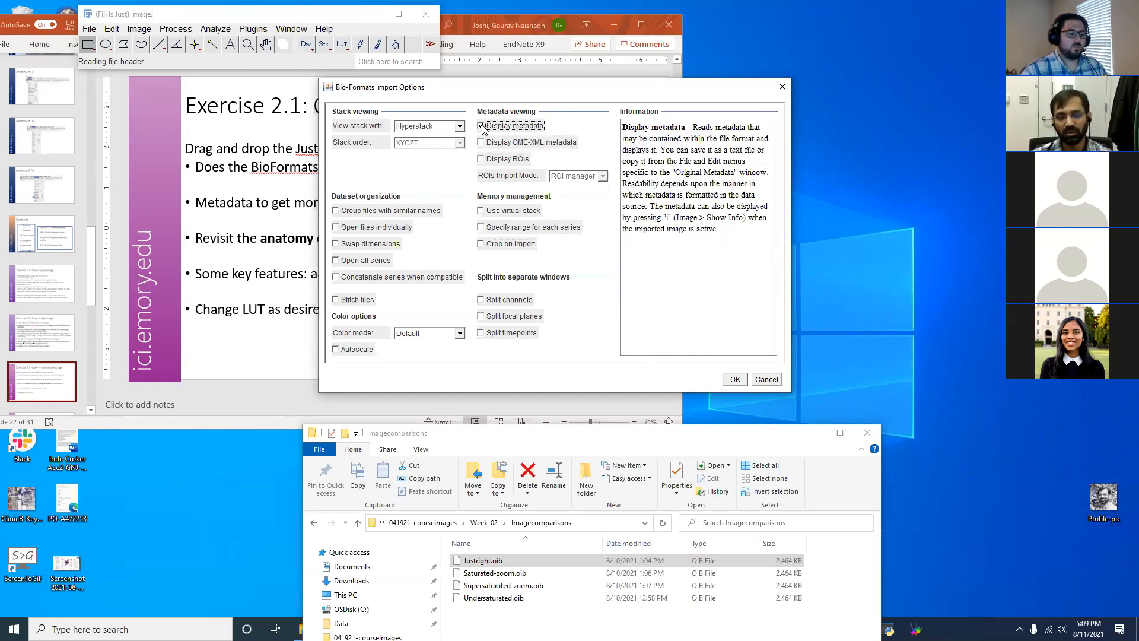
pyautogui.click(733, 380)
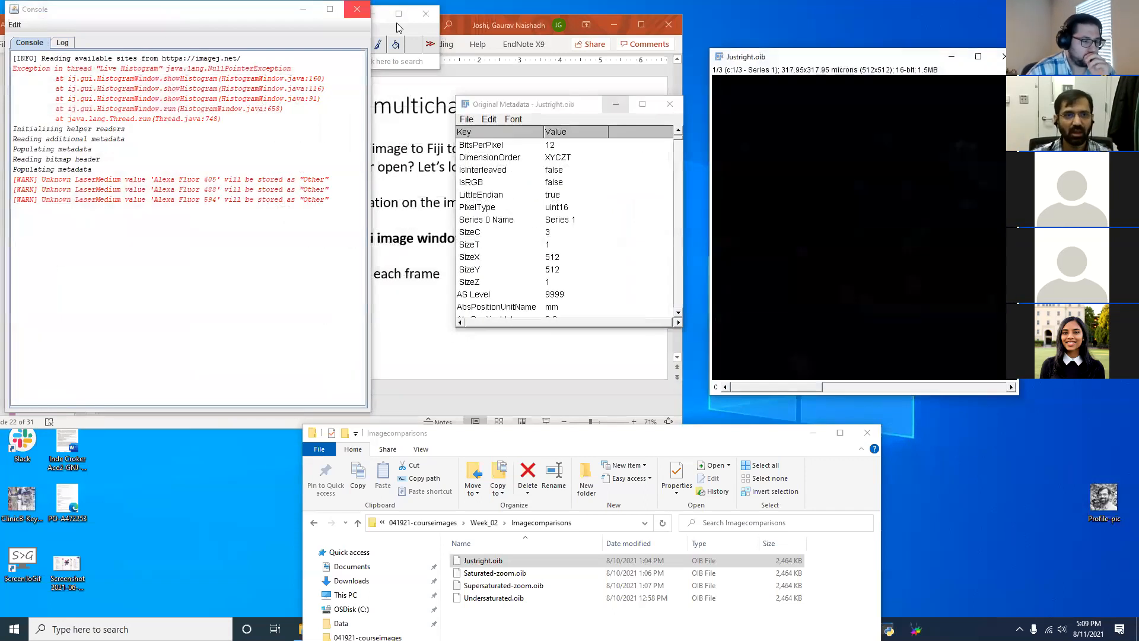
# Close the Console window and reposition the Original Metadata and Justright.oib image windows side by side
pyautogui.click(240, 26)
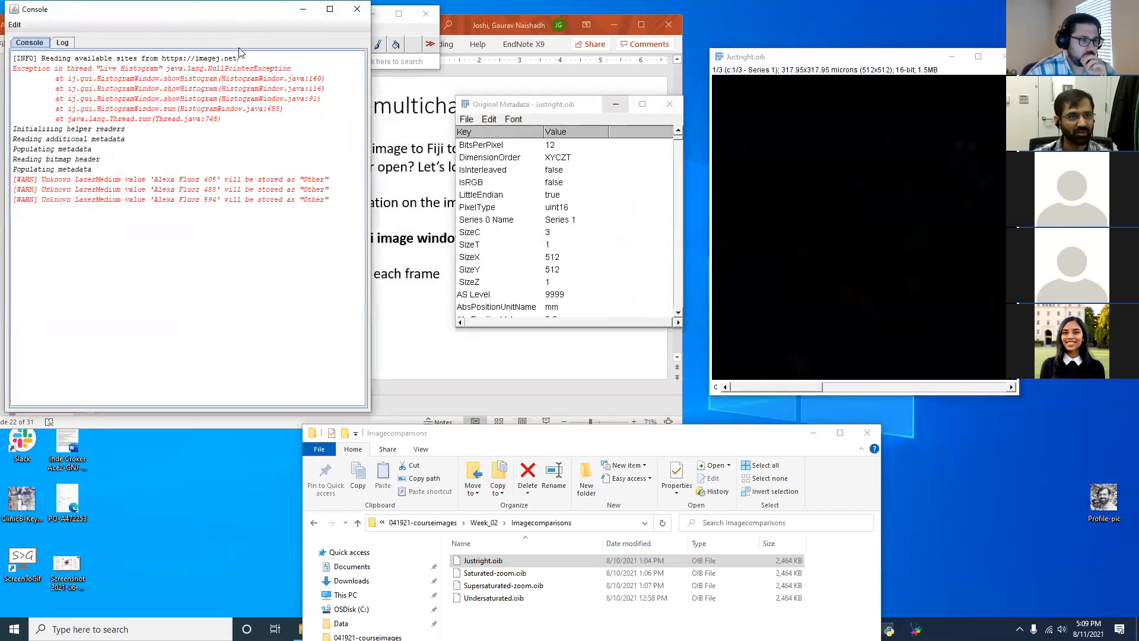
pyautogui.click(344, 19)
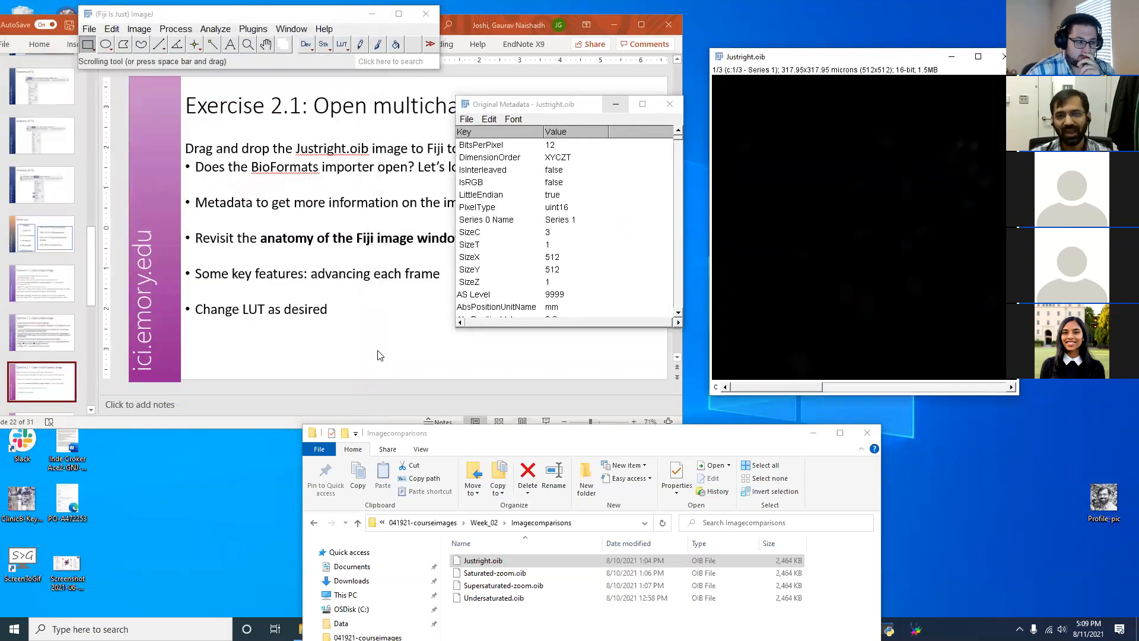
pyautogui.moveTo(513, 109); pyautogui.dragTo(487, 106)
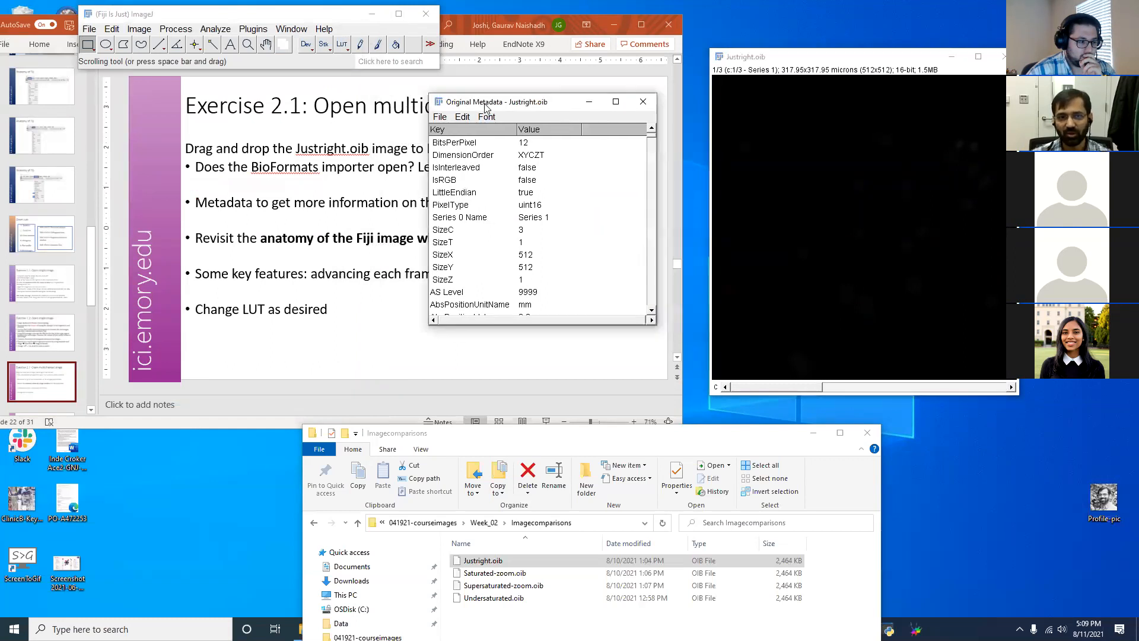
pyautogui.moveTo(764, 63); pyautogui.dragTo(723, 64)
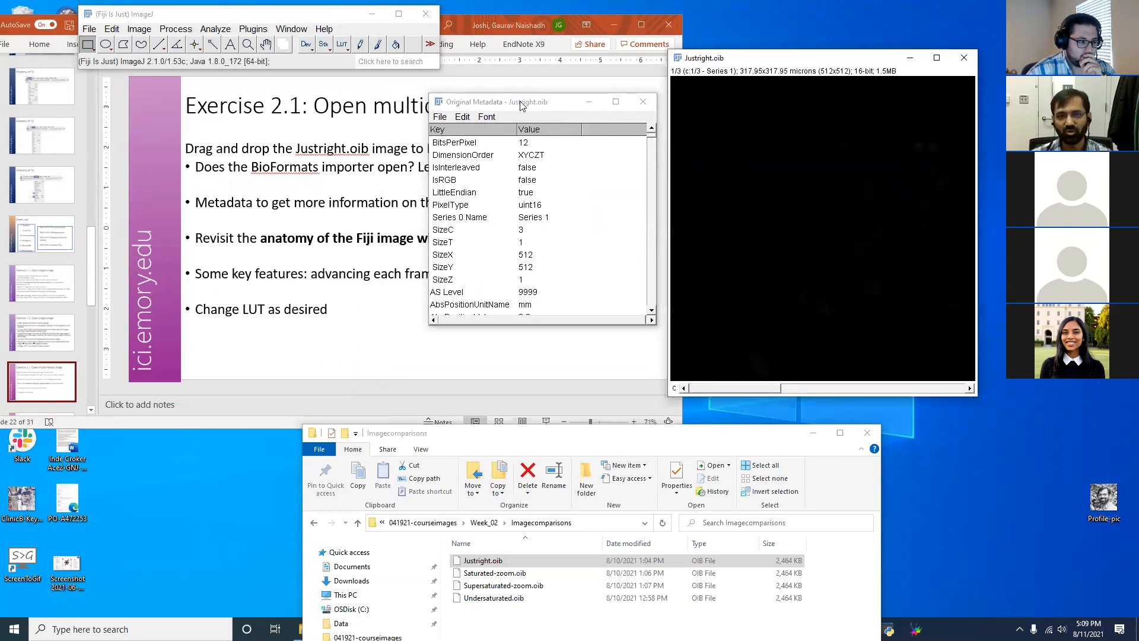
pyautogui.moveTo(495, 95); pyautogui.dragTo(468, 79)
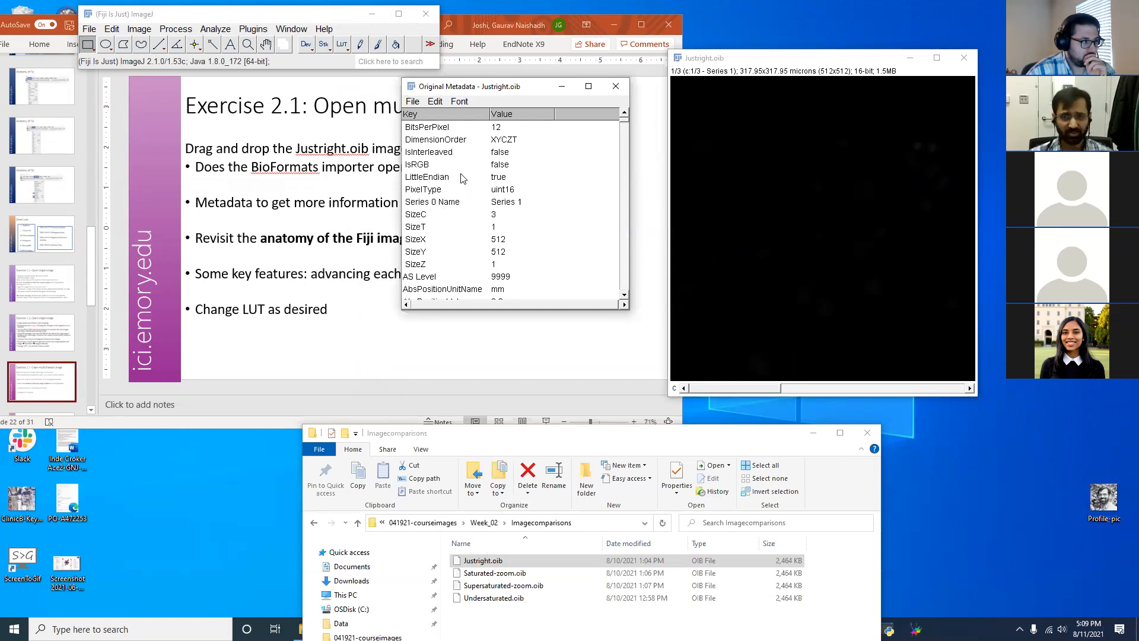
# Enlarge the Original Metadata window of Justright.oib and widen its Key column to show the full parameter names
pyautogui.click(489, 130)
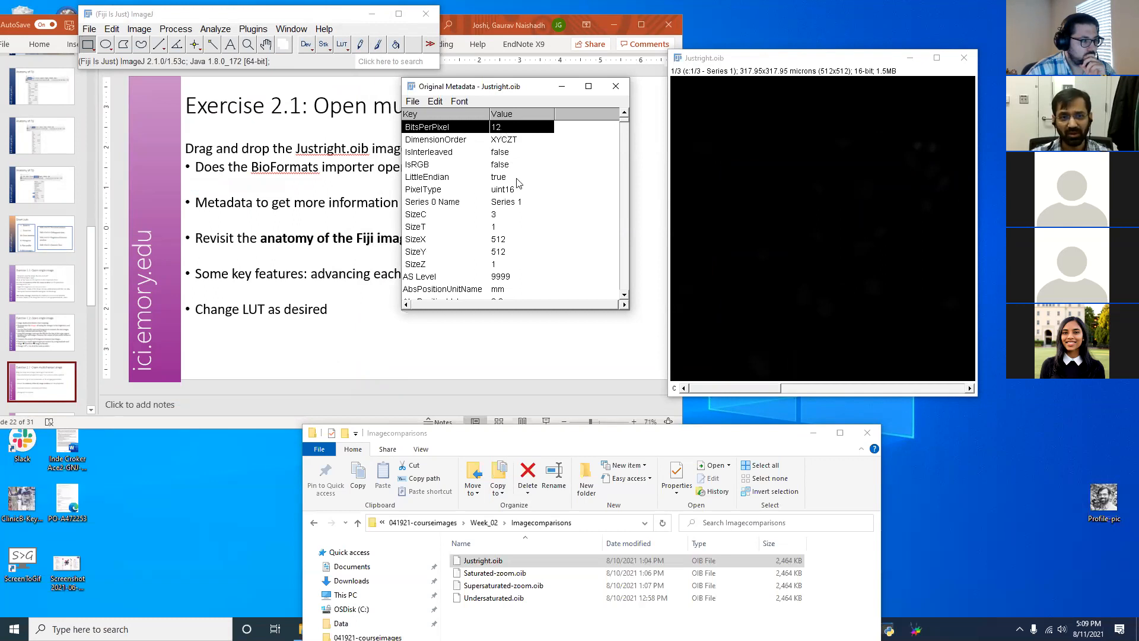
pyautogui.click(743, 59)
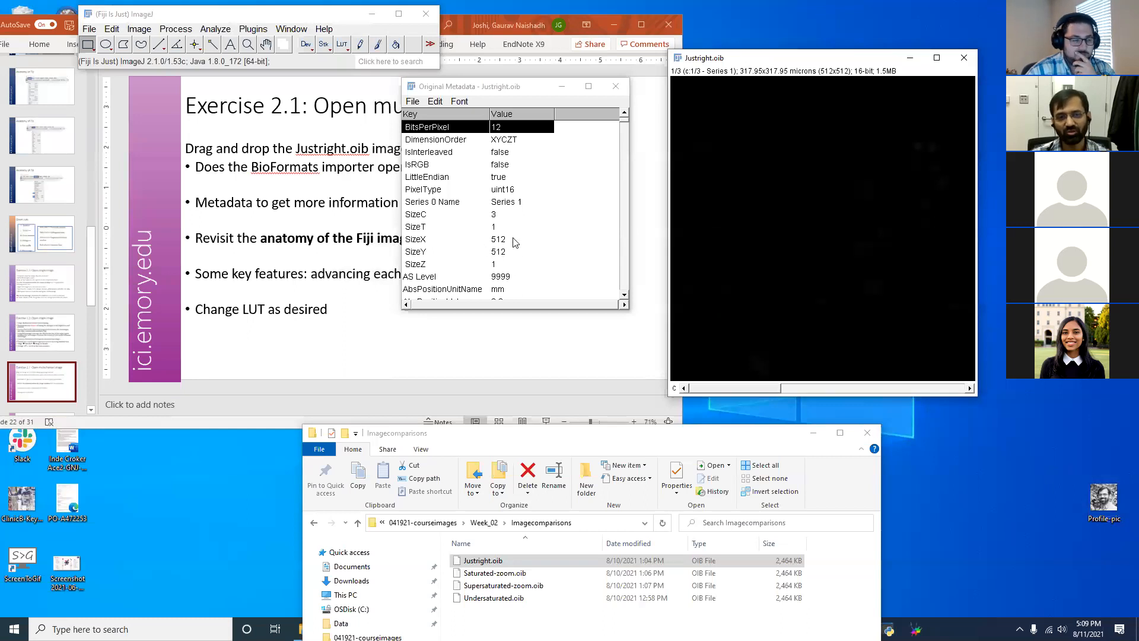
pyautogui.scroll(-1, 525, 258)
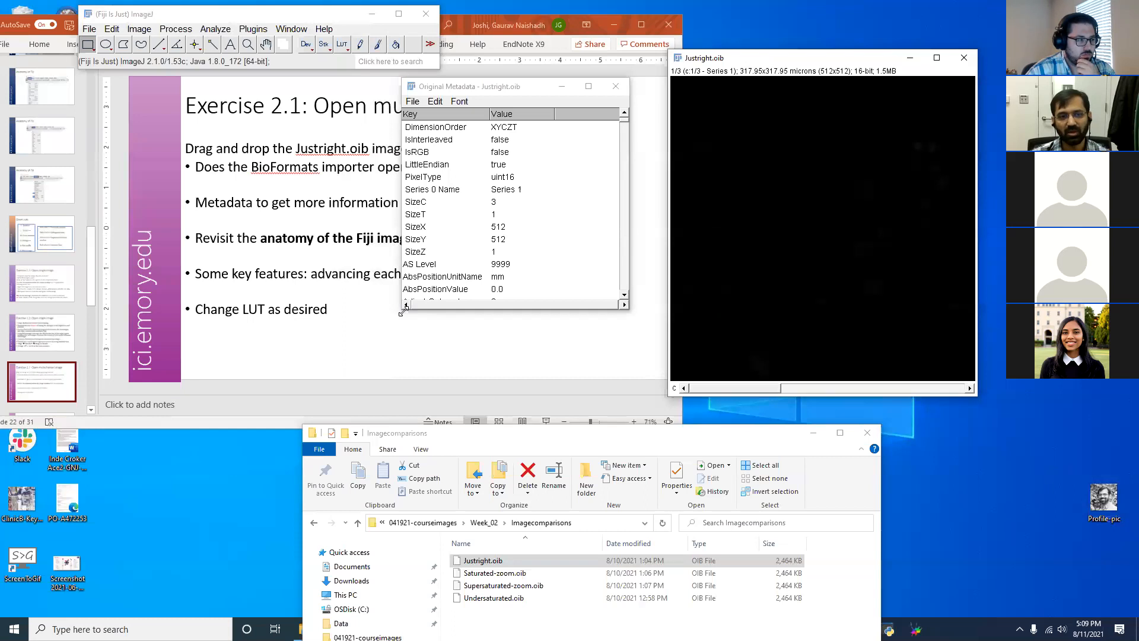
pyautogui.moveTo(402, 312); pyautogui.dragTo(180, 417)
pyautogui.moveTo(268, 116); pyautogui.dragTo(335, 117)
# Examine the acquisition, objective and display parameters in the Justright.oib metadata, widening the Key column further, and close the metadata window
pyautogui.scroll(-5, 396, 251)
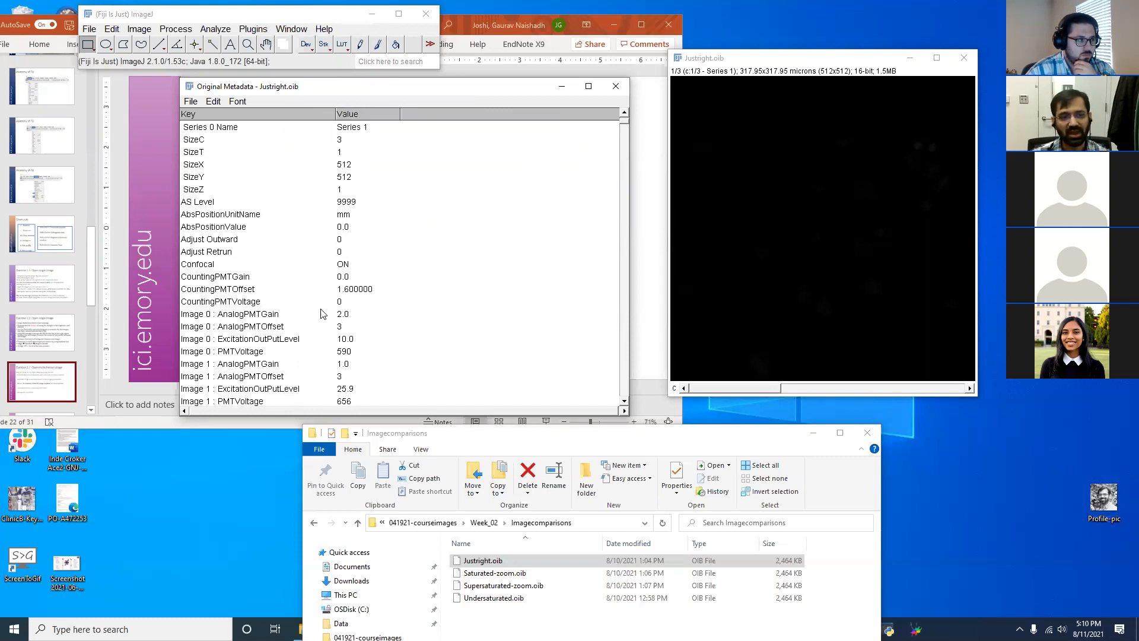
pyautogui.scroll(-4, 330, 302)
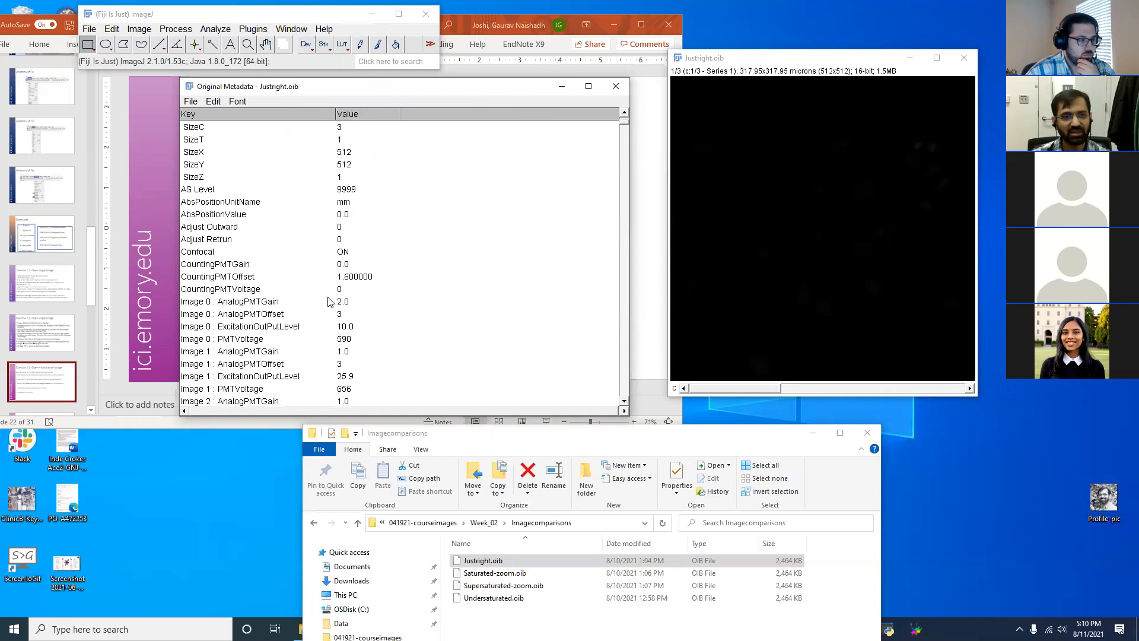
pyautogui.scroll(-5, 364, 313)
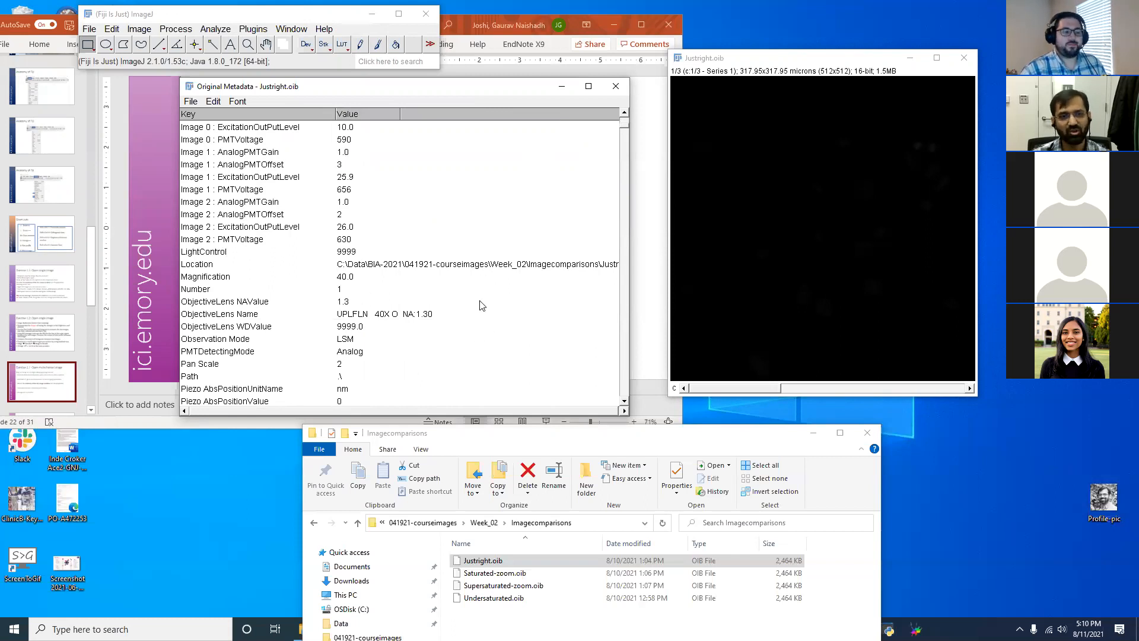
pyautogui.scroll(-7, 415, 344)
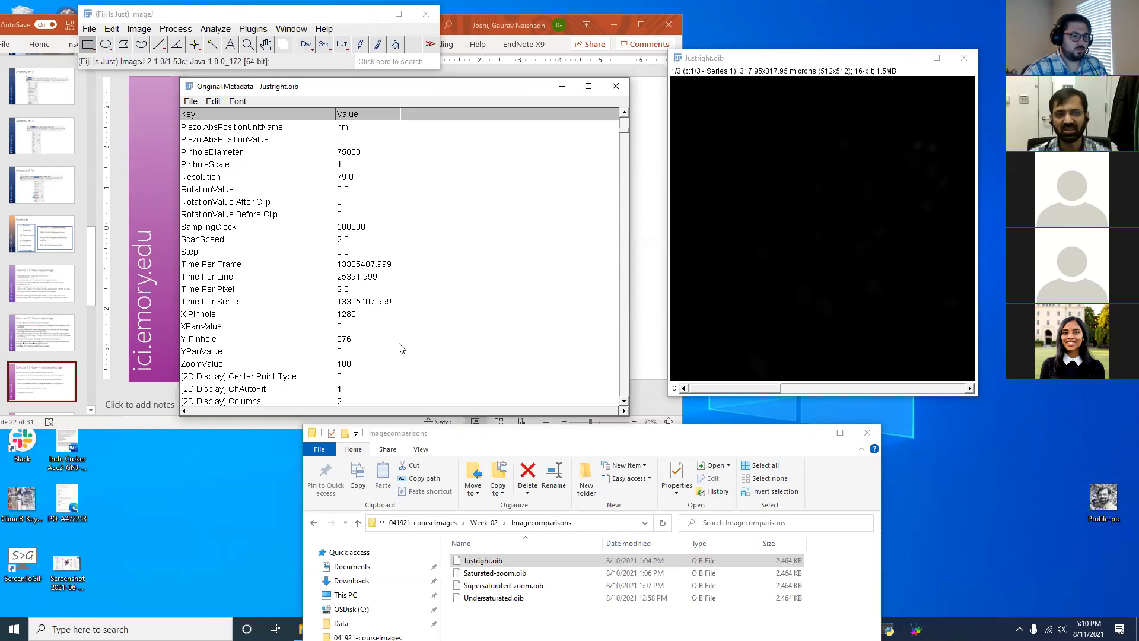
pyautogui.scroll(-10, 401, 348)
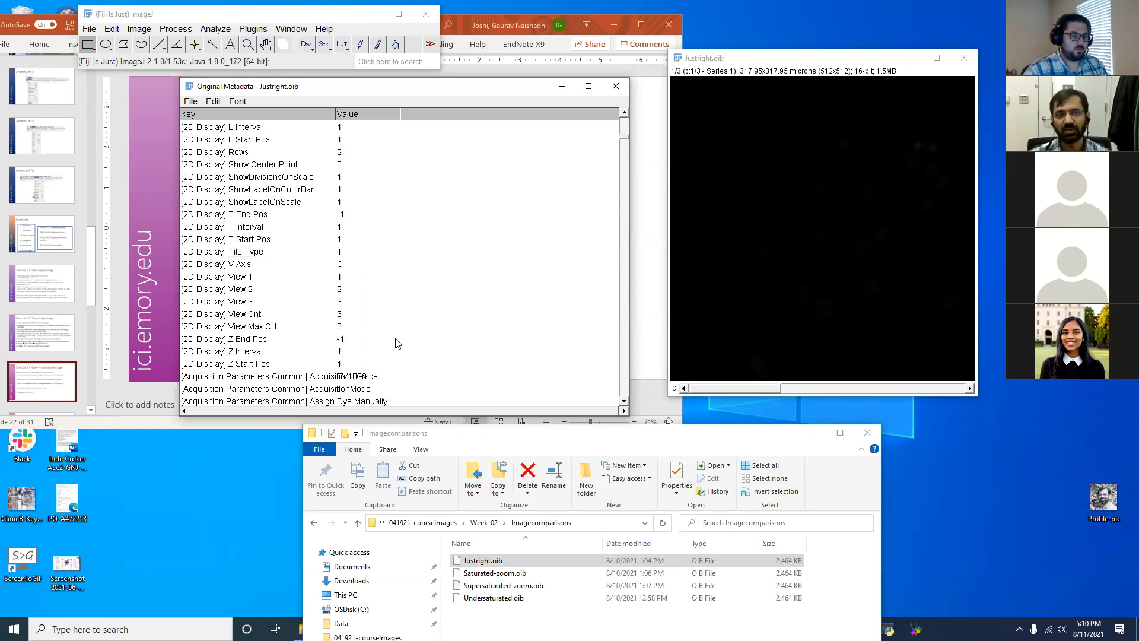
pyautogui.moveTo(330, 111); pyautogui.dragTo(405, 111)
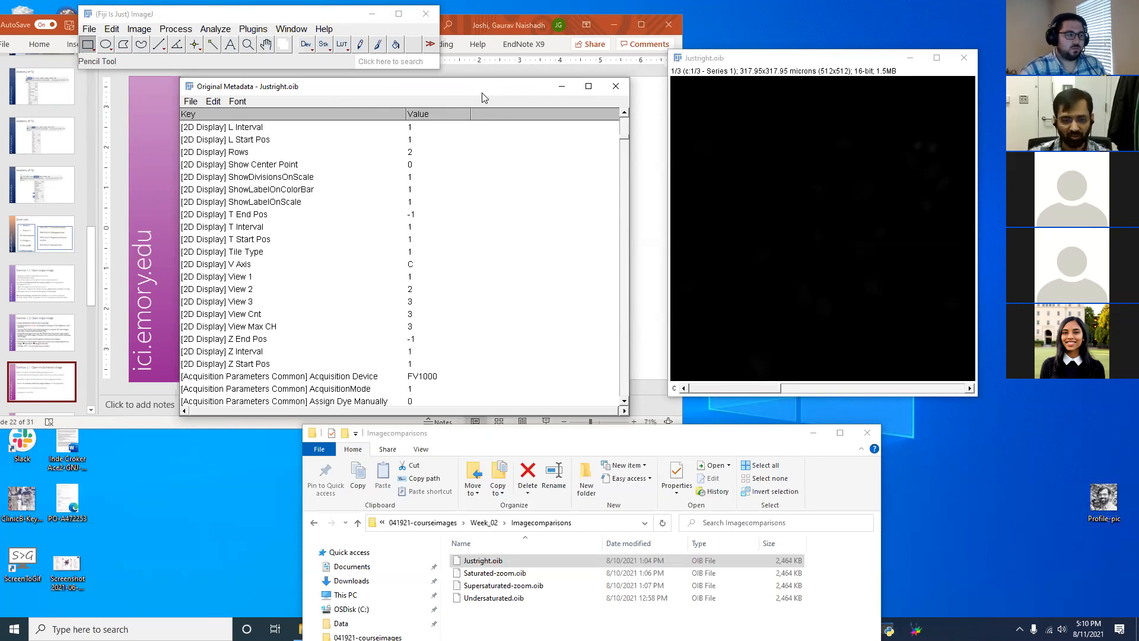
pyautogui.click(432, 165)
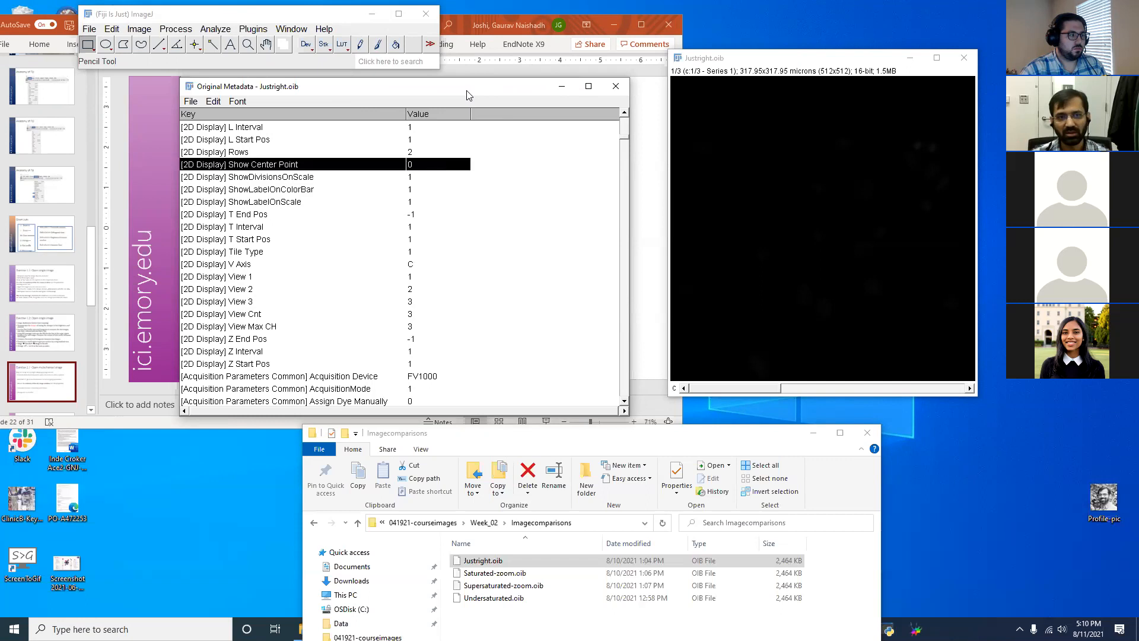
pyautogui.hotkey('ctrl', 'w')
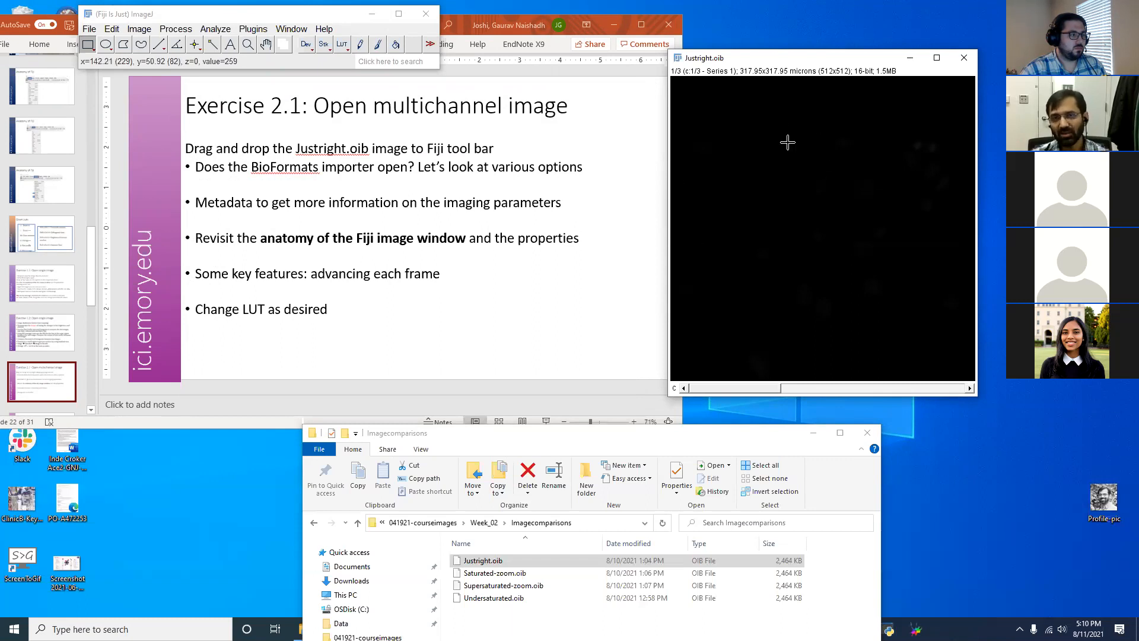
# Step back and forth through the three channels of Justright.oib, ending on channel 2
pyautogui.scroll(-1, 783, 182)
pyautogui.scroll(-1, 783, 183)
pyautogui.scroll(2, 792, 306)
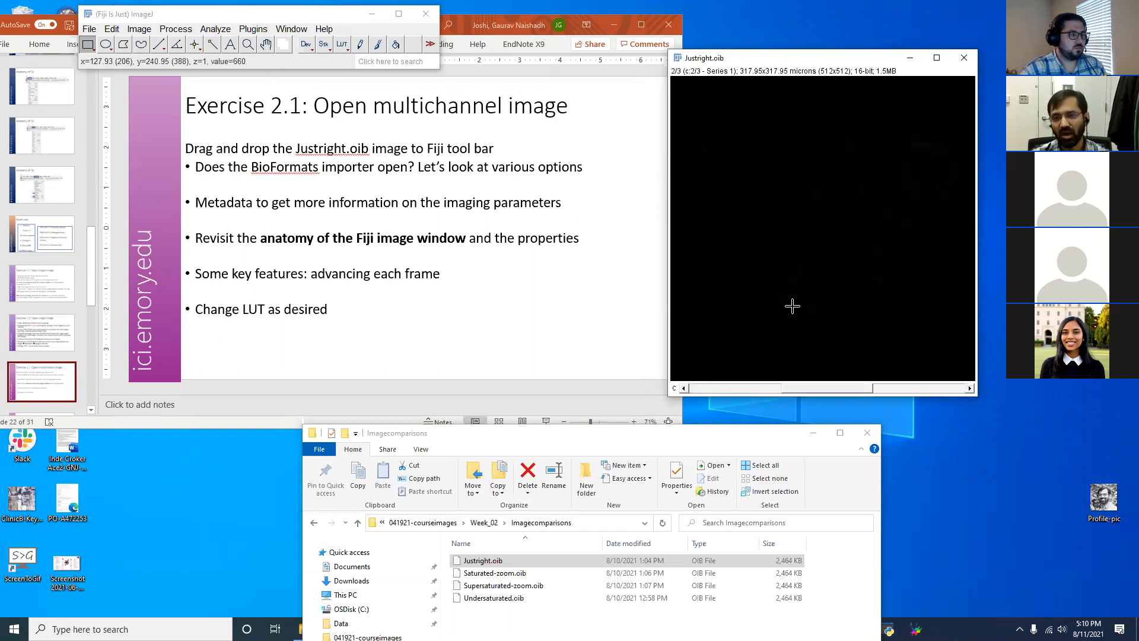
pyautogui.click(809, 388)
pyautogui.click(889, 387)
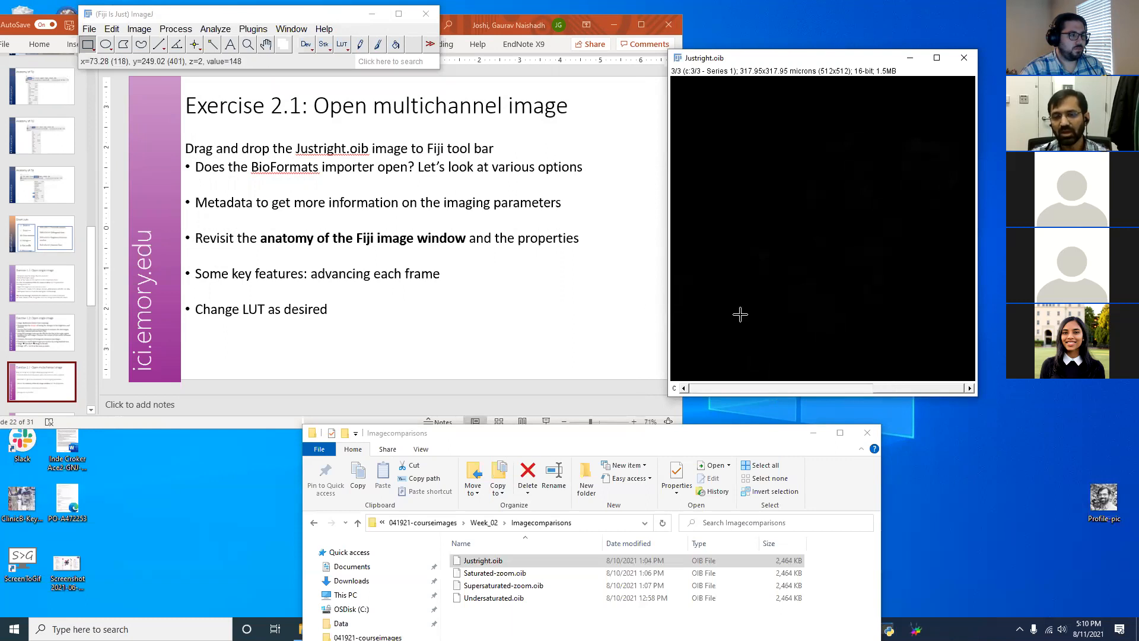
pyautogui.scroll(1, 740, 314)
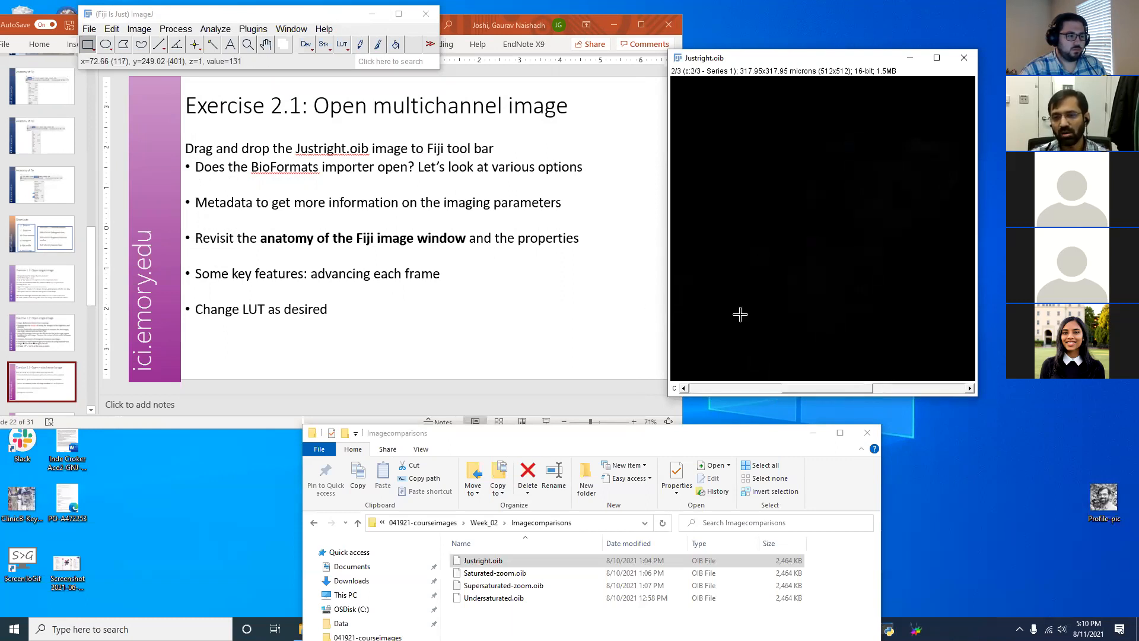
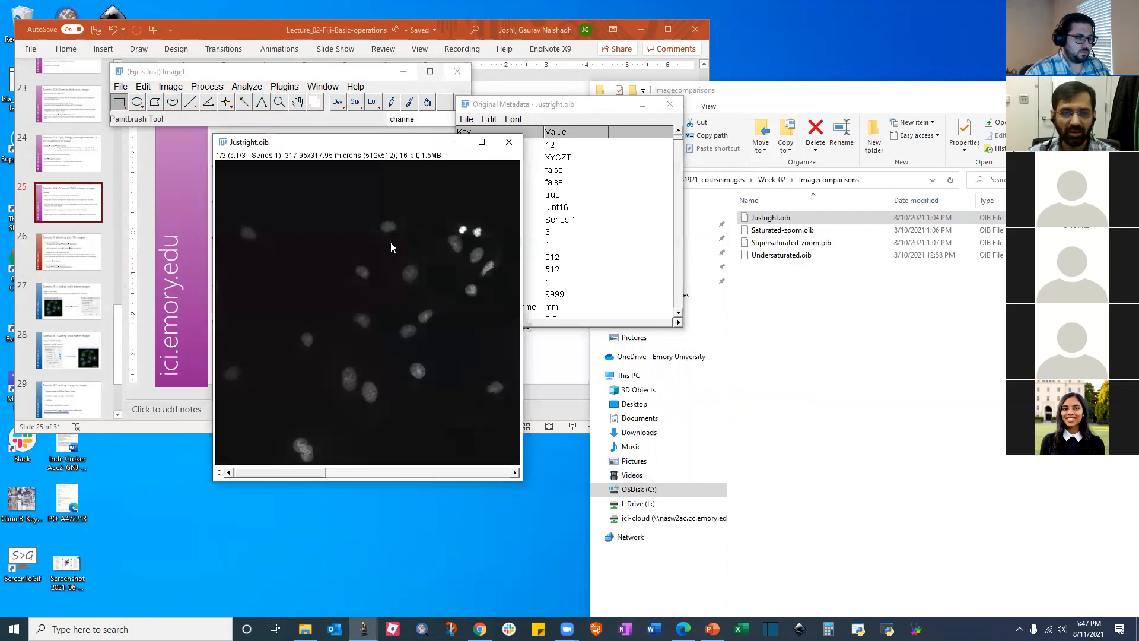
# Compare the channels of the brightened Justright.oib image, ending on channel 3
pyautogui.moveTo(353, 145); pyautogui.dragTo(347, 145)
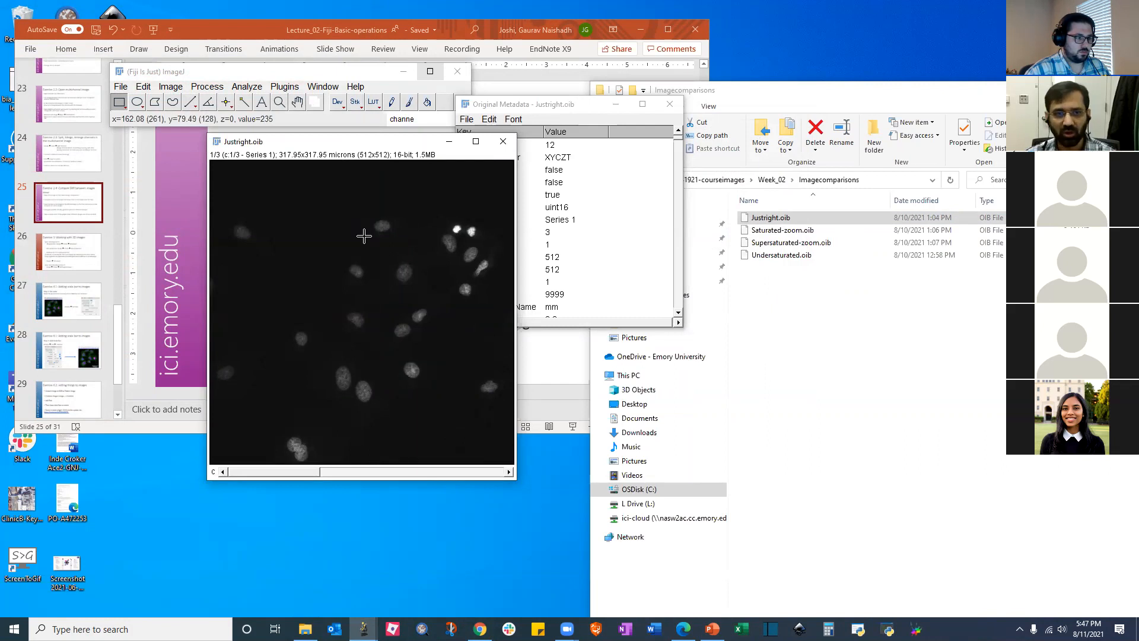
pyautogui.scroll(-2, 364, 236)
pyautogui.scroll(1, 364, 237)
pyautogui.scroll(-1, 364, 237)
pyautogui.scroll(1, 364, 262)
pyautogui.scroll(-1, 362, 265)
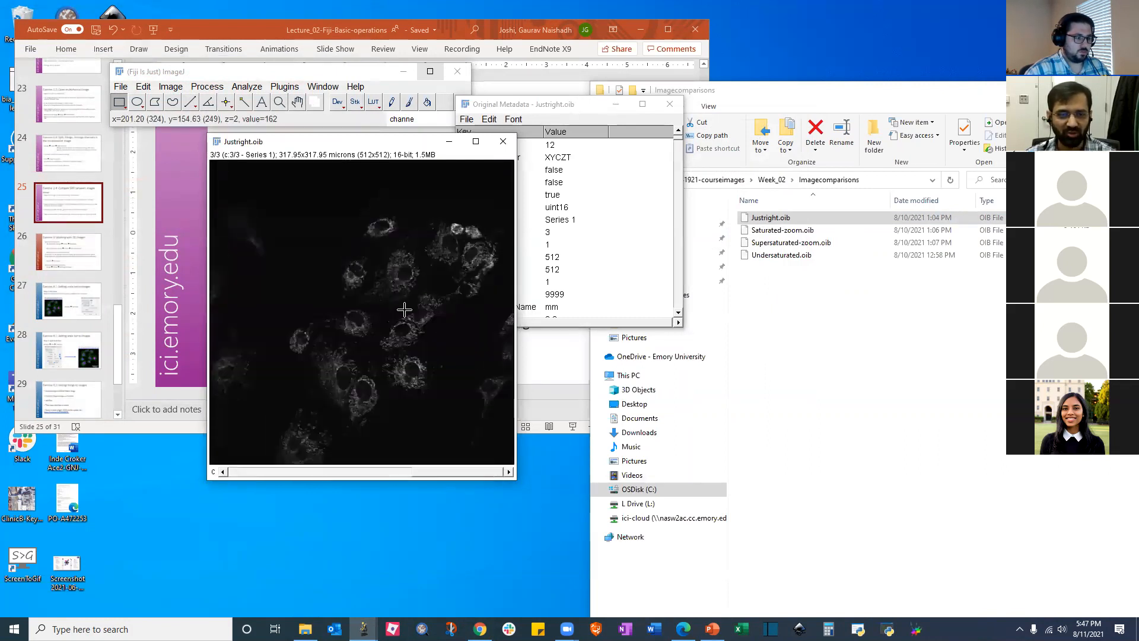
# Duplicate only channel 3 of Justright.oib, move the copy aside and close the original image
pyautogui.rightClick(361, 289)
pyautogui.click(386, 324)
pyautogui.click(580, 200)
pyautogui.write('3')
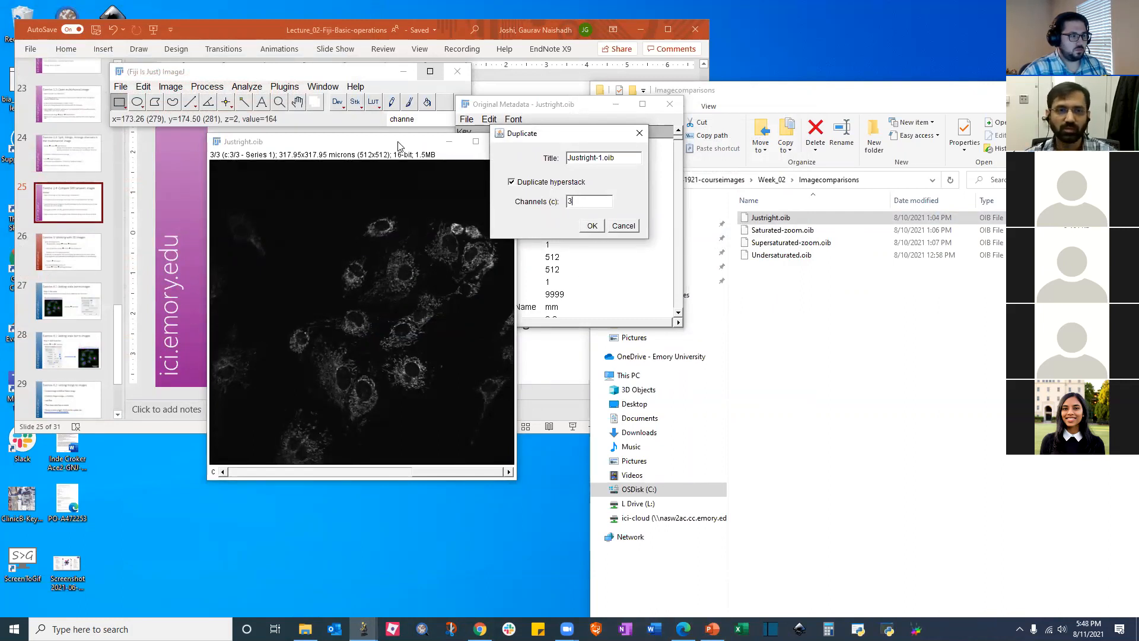
pyautogui.click(592, 226)
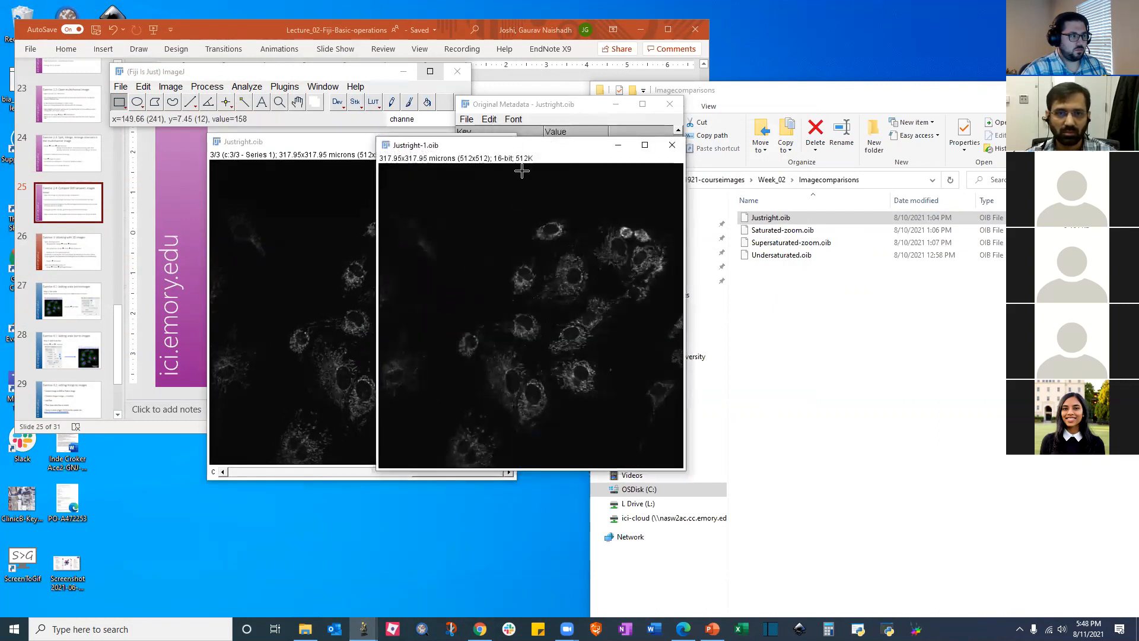
pyautogui.moveTo(523, 143); pyautogui.dragTo(200, 136)
pyautogui.click(504, 142)
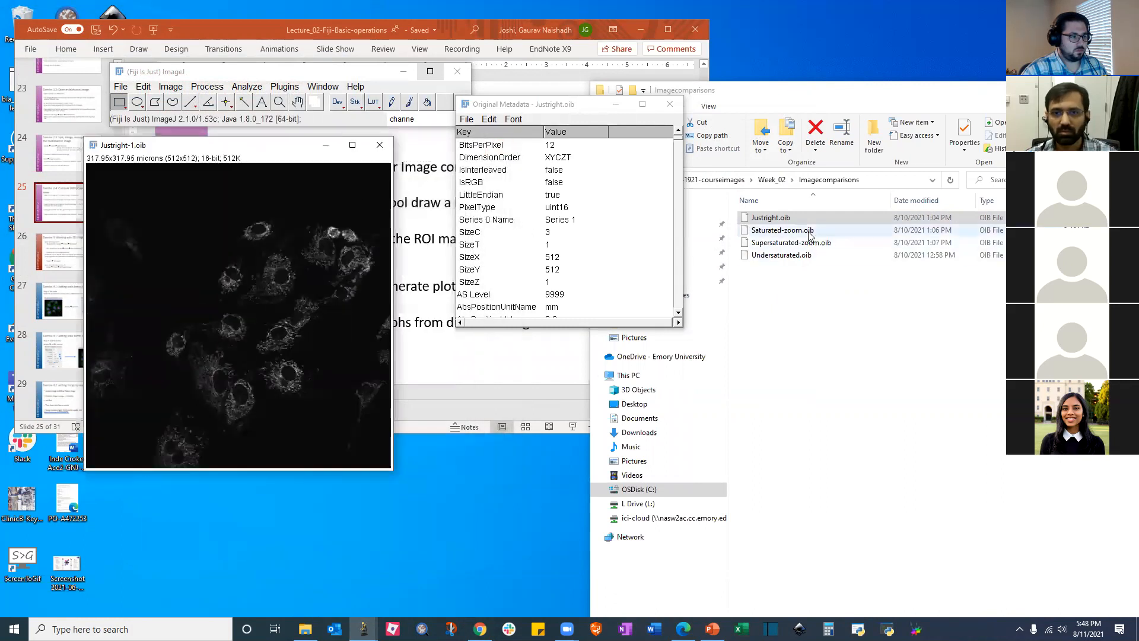
# Import Saturated-zoom.oib through Bio-Formats as a hyperstack with Display metadata disabled
pyautogui.moveTo(787, 234); pyautogui.dragTo(332, 124)
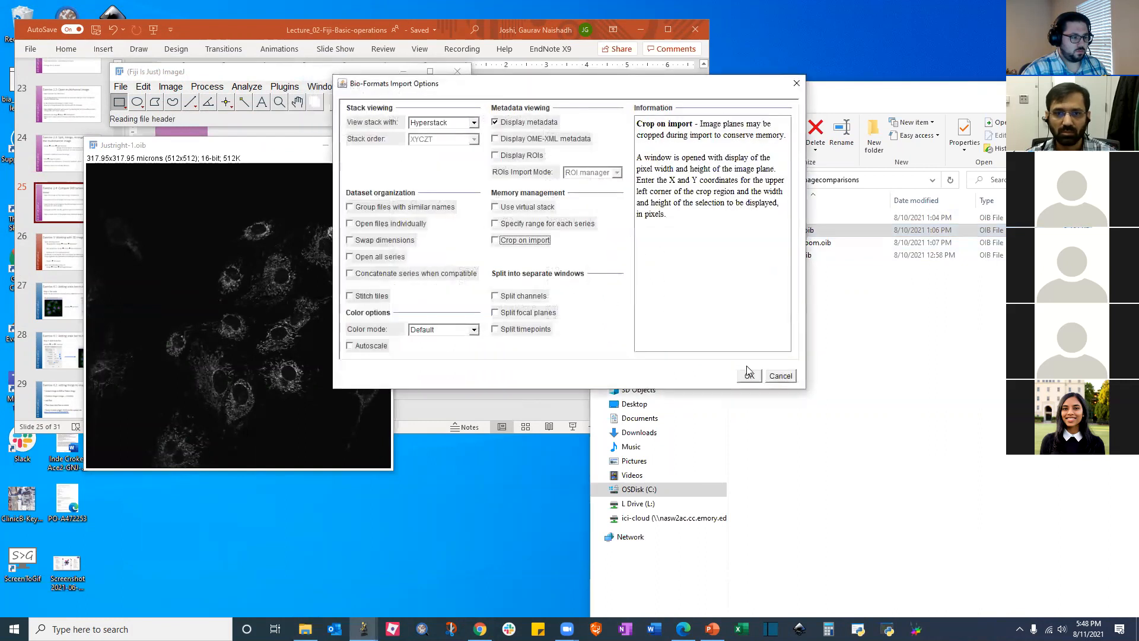
pyautogui.click(496, 122)
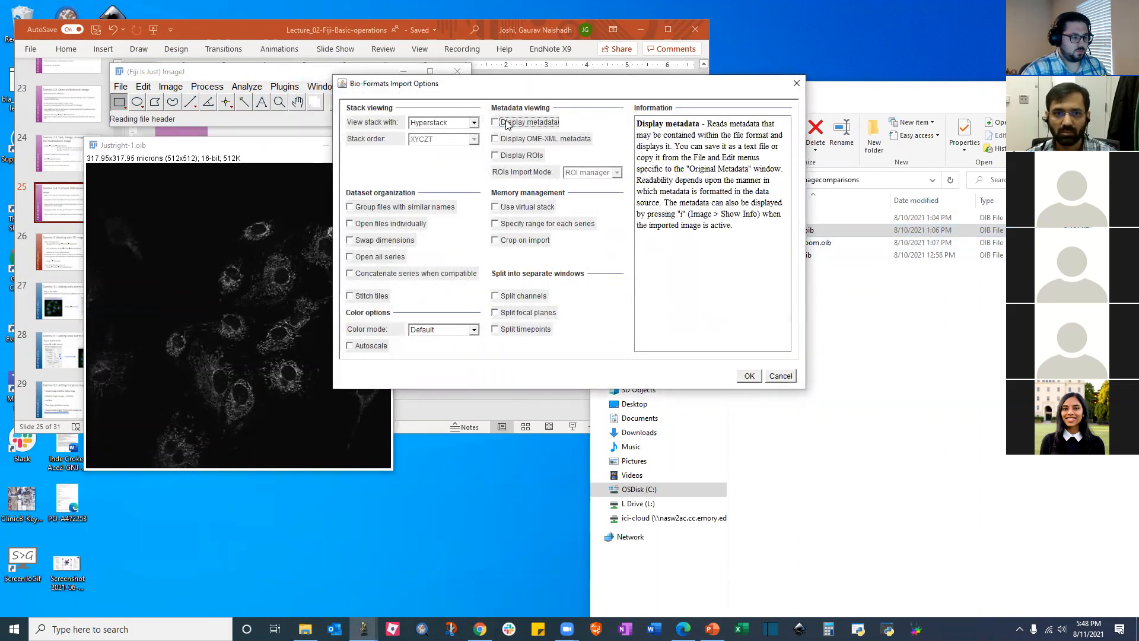
pyautogui.click(750, 376)
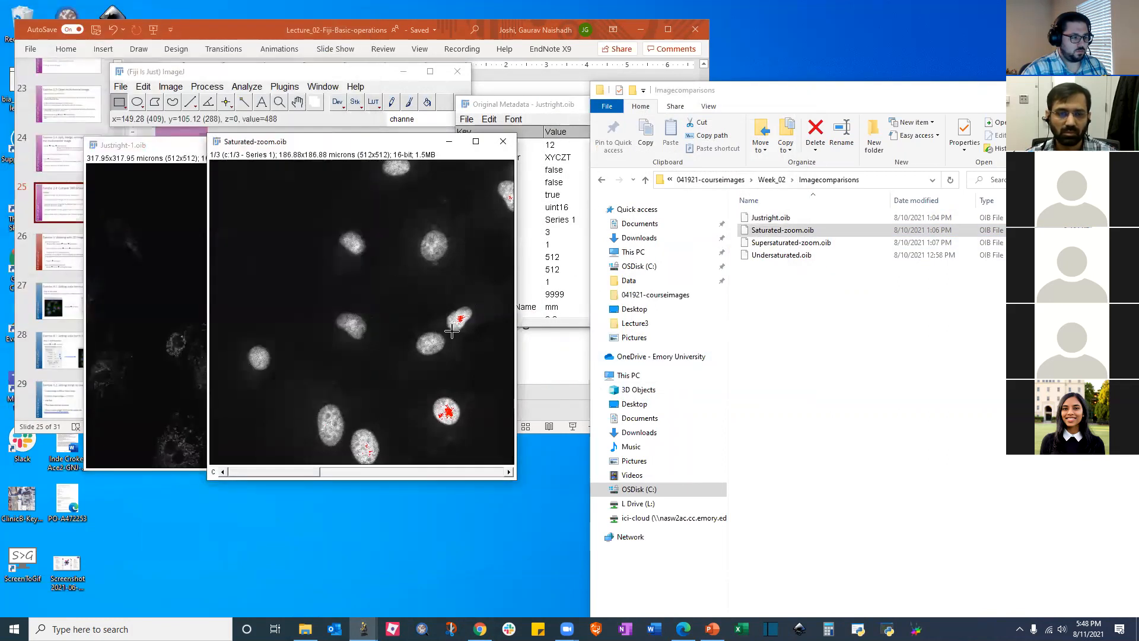
# Duplicate only channel 3 of Saturated-zoom.oib, close the original and place the copy beside the Justright-1.oib image
pyautogui.scroll(-2, 452, 331)
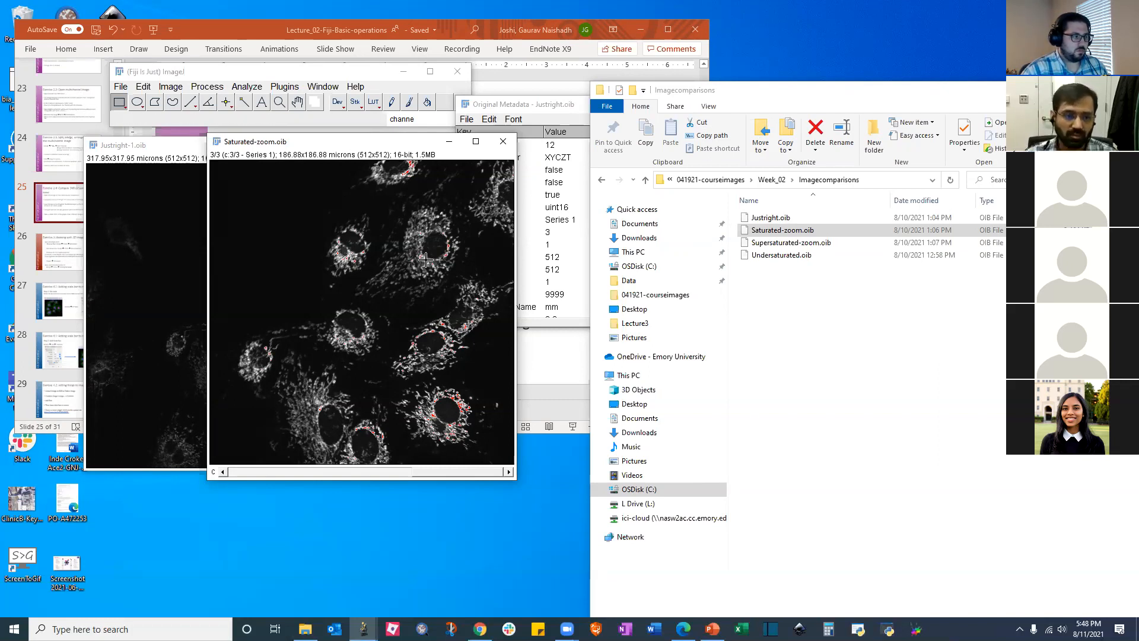
pyautogui.rightClick(403, 273)
pyautogui.click(433, 314)
pyautogui.click(589, 202)
pyautogui.click(593, 226)
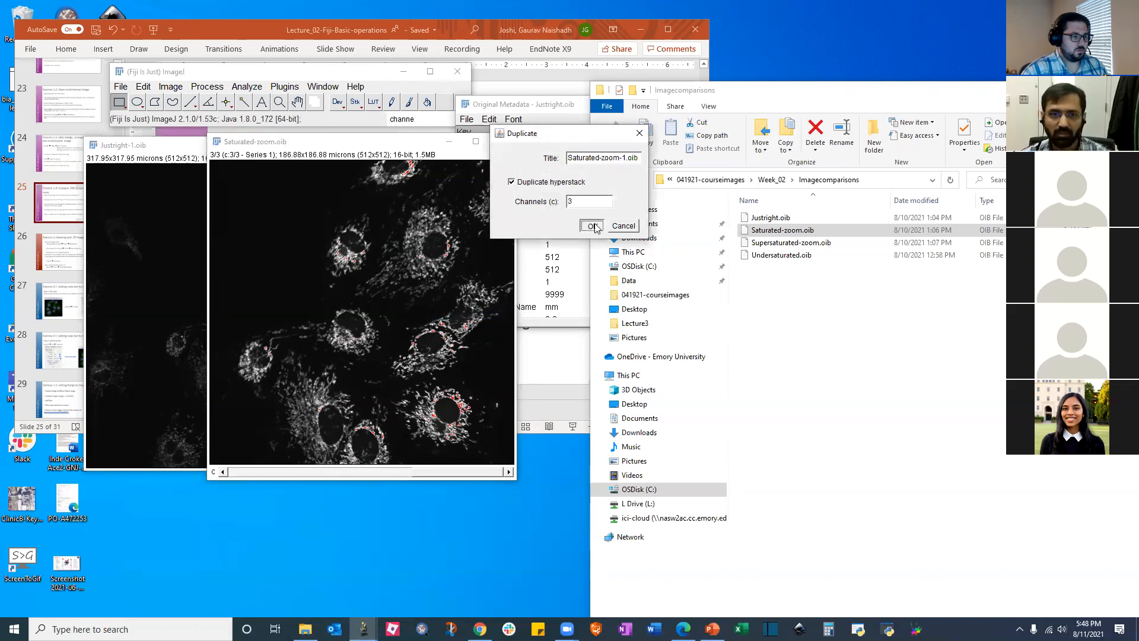
pyautogui.moveTo(369, 152); pyautogui.dragTo(416, 143)
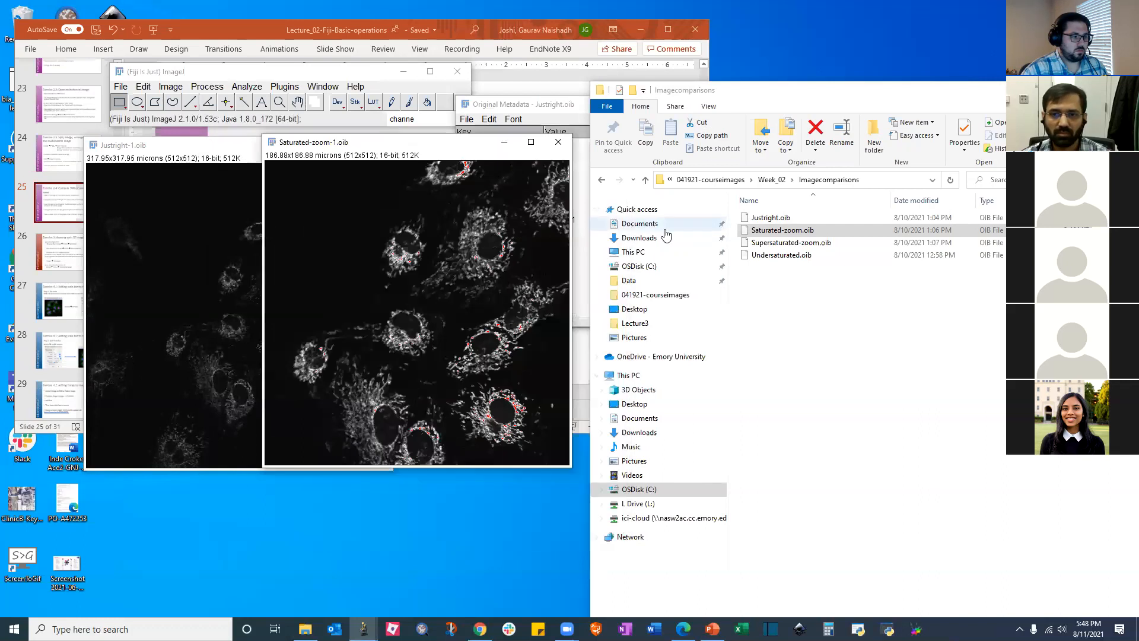
# Import Undersaturated.oib, duplicate only its channel 3 and keep the copy beside the other two single-channel images
pyautogui.click(767, 256)
pyautogui.moveTo(764, 259); pyautogui.dragTo(374, 116)
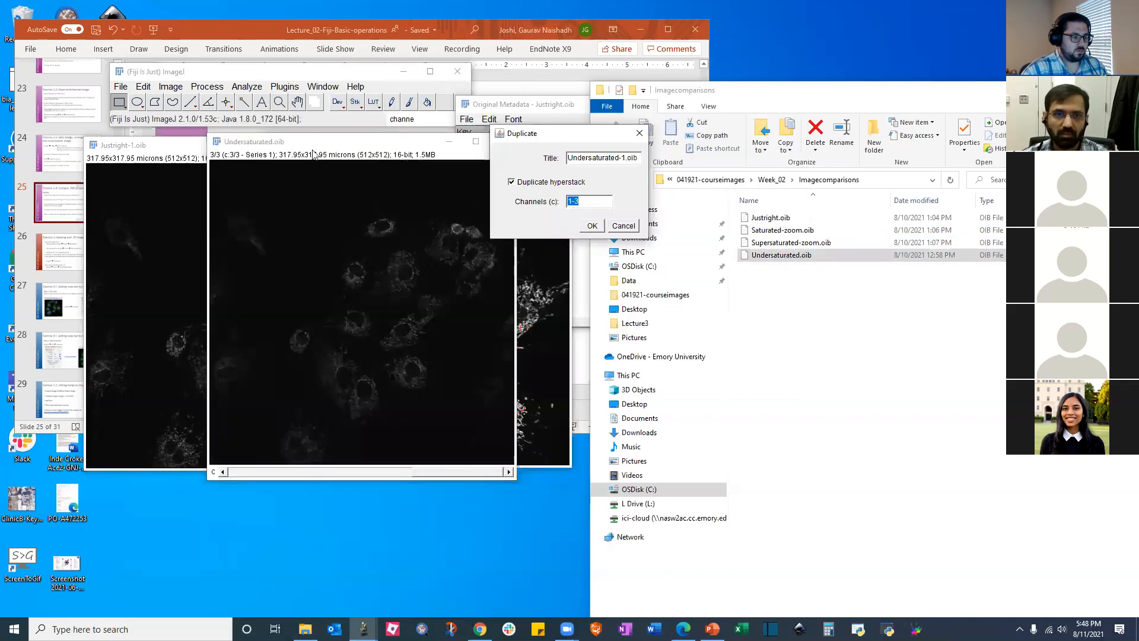
pyautogui.write('3')
pyautogui.press('Return')
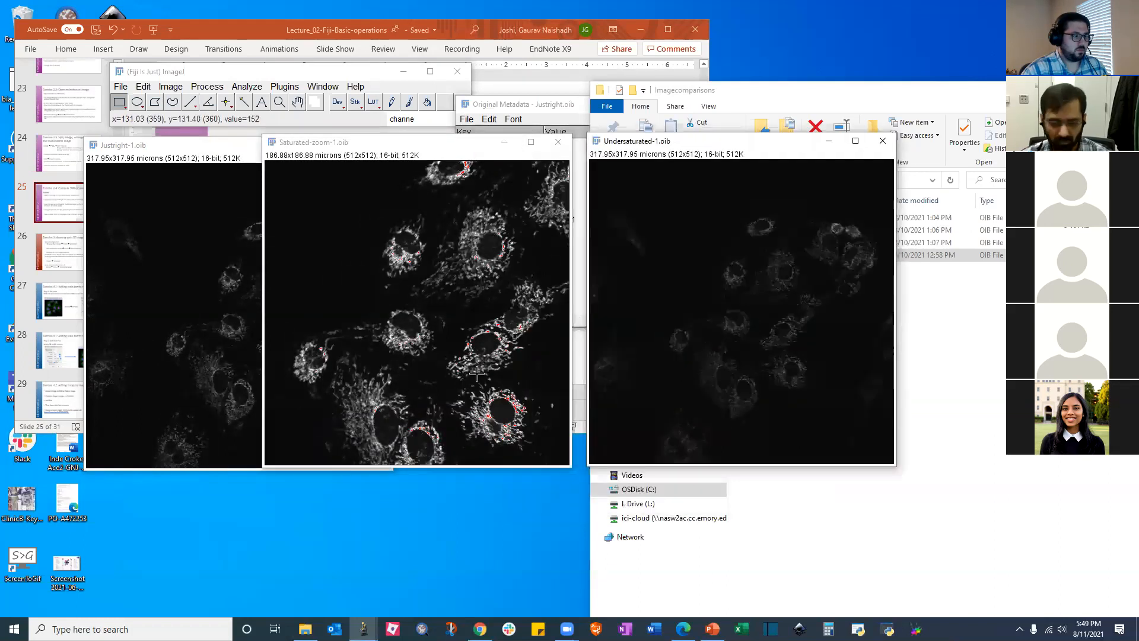
# Zoom the Saturated-zoom-1.oib image out to 75%
pyautogui.click(449, 369)
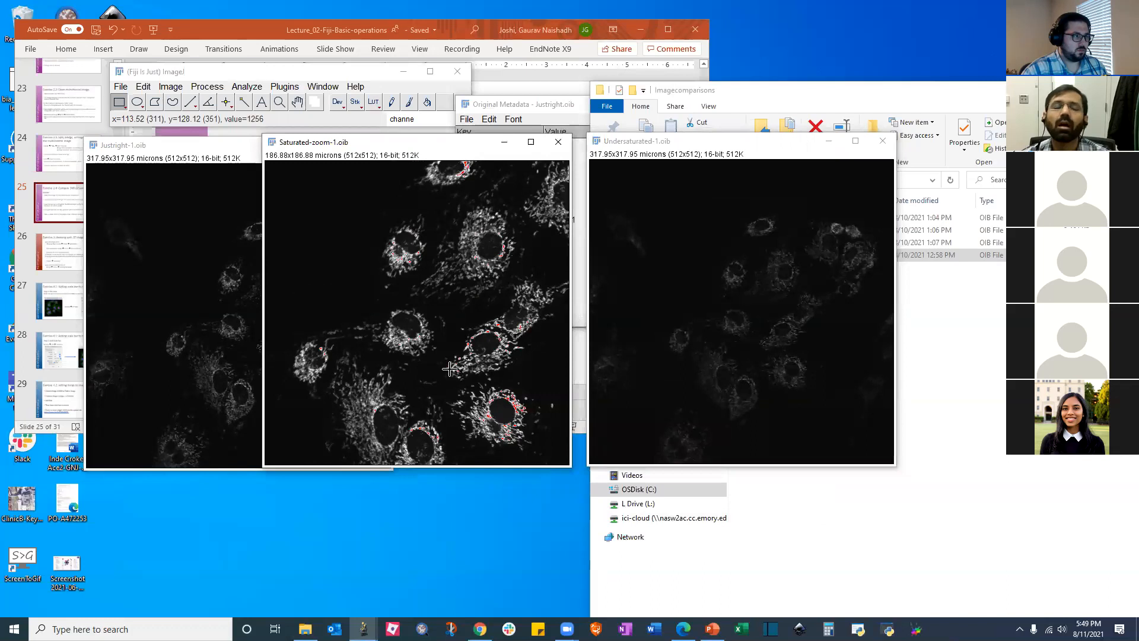
pyautogui.press('-')
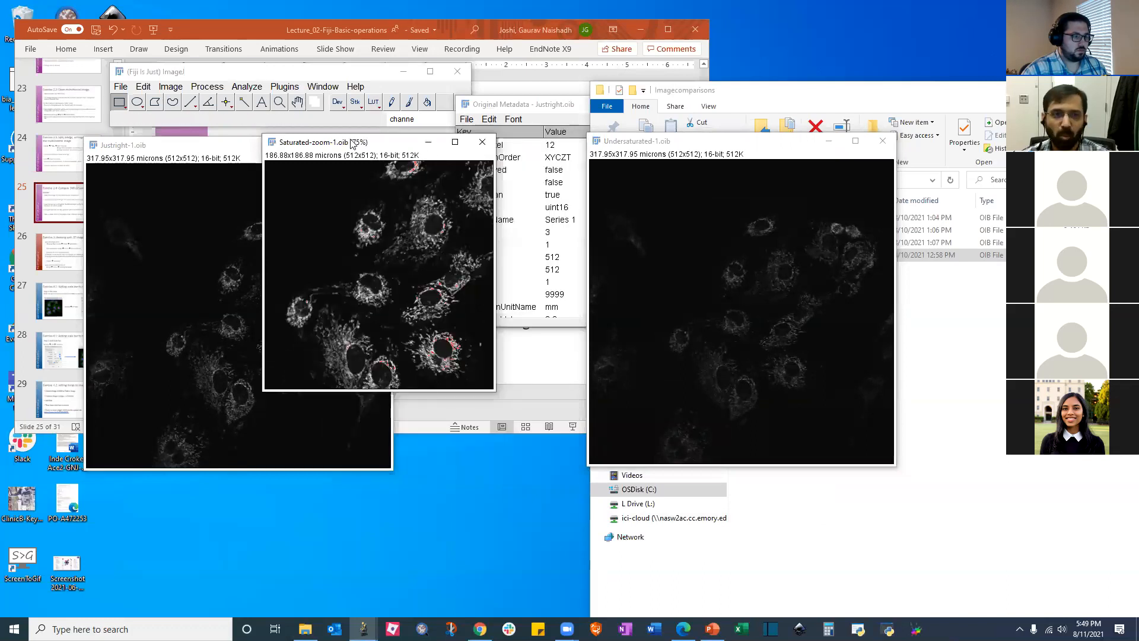
# Arrange the three single-channel images with Undersaturated-1.oib next to Justright-1.oib and Saturated-zoom-1.oib apart from both
pyautogui.moveTo(354, 143); pyautogui.dragTo(536, 167)
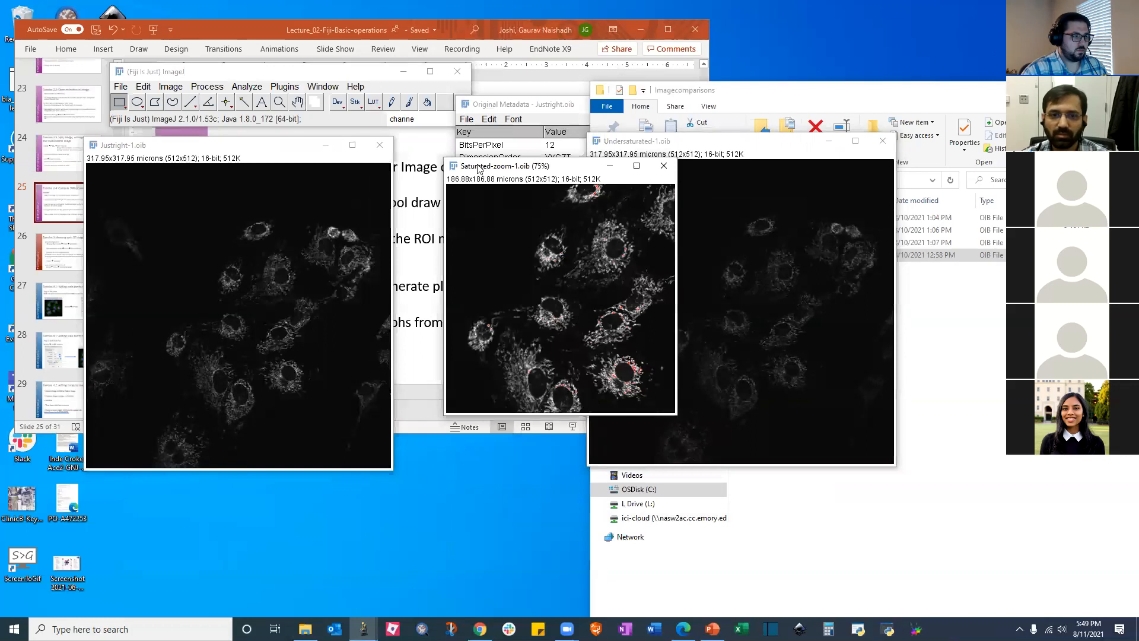
pyautogui.moveTo(681, 146); pyautogui.dragTo(446, 270)
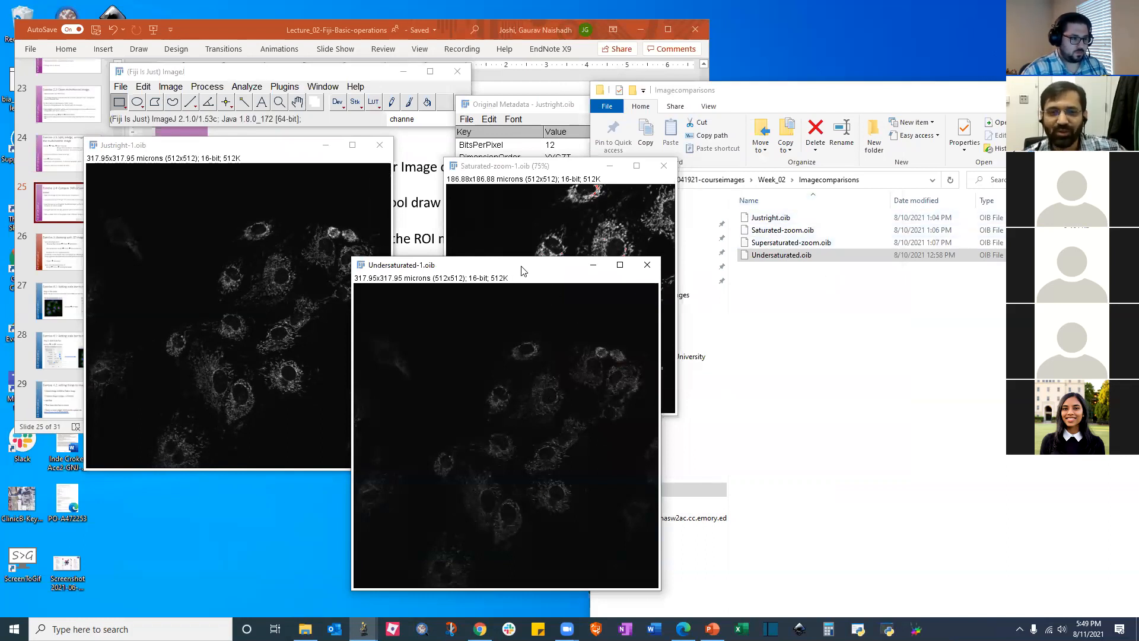
pyautogui.moveTo(521, 270); pyautogui.dragTo(521, 195)
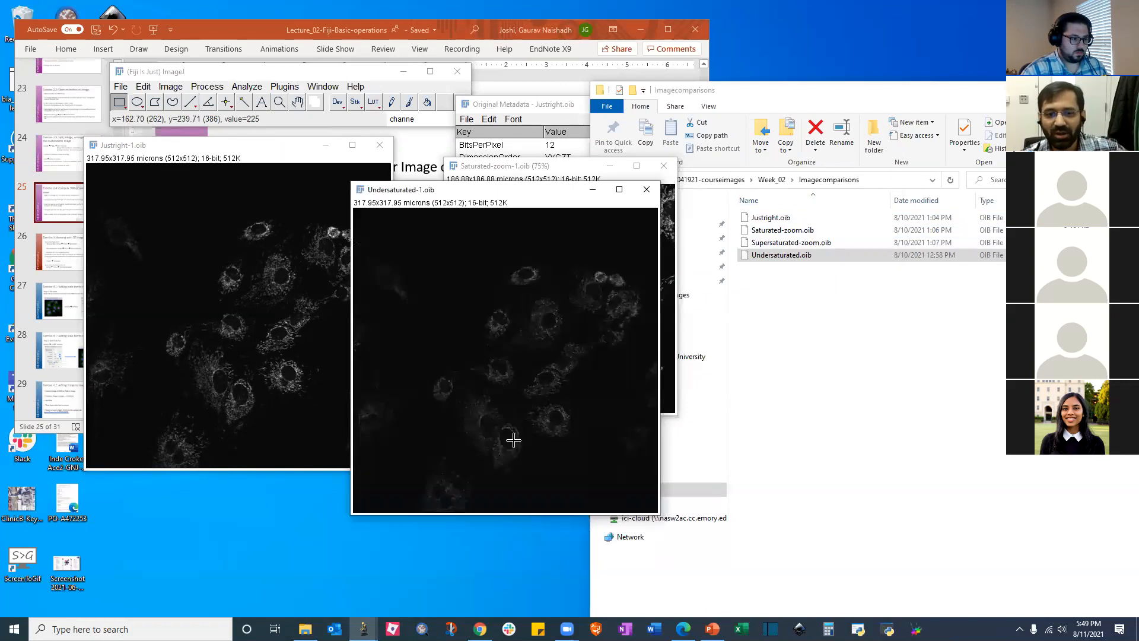
pyautogui.moveTo(462, 191); pyautogui.dragTo(356, 256)
pyautogui.moveTo(510, 170); pyautogui.dragTo(737, 189)
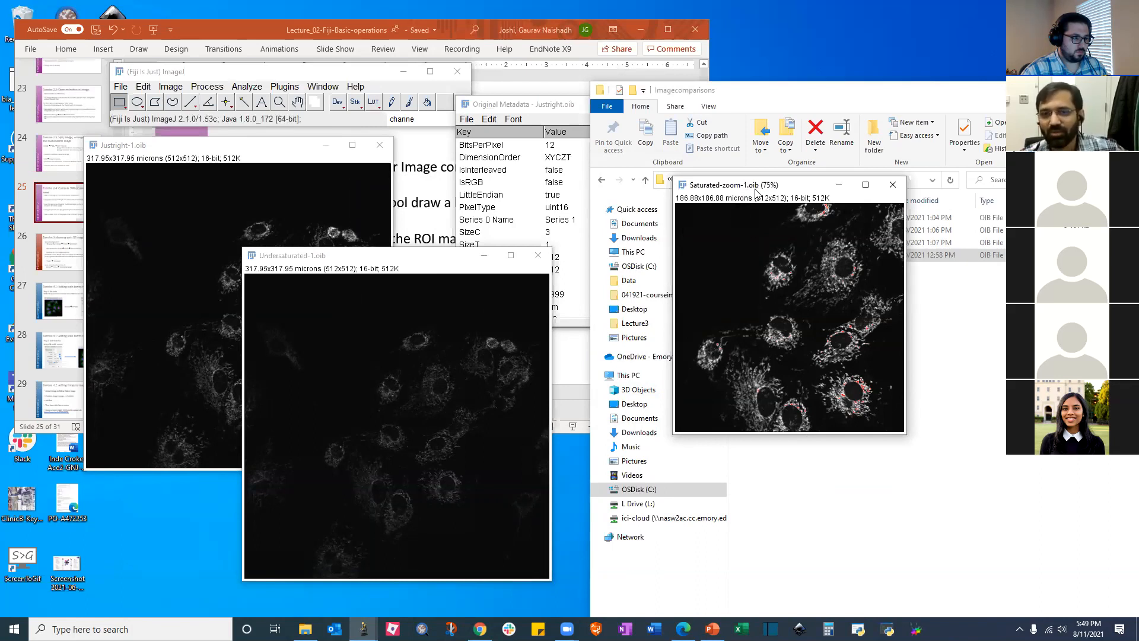
pyautogui.moveTo(757, 281); pyautogui.dragTo(758, 281)
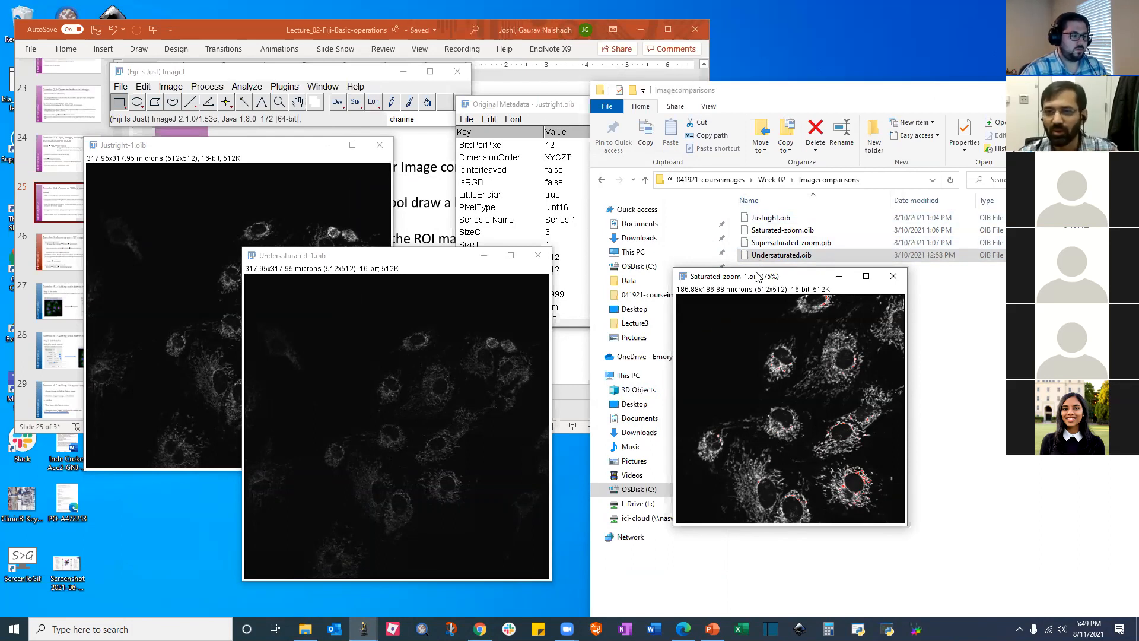
pyautogui.moveTo(757, 276); pyautogui.dragTo(729, 280)
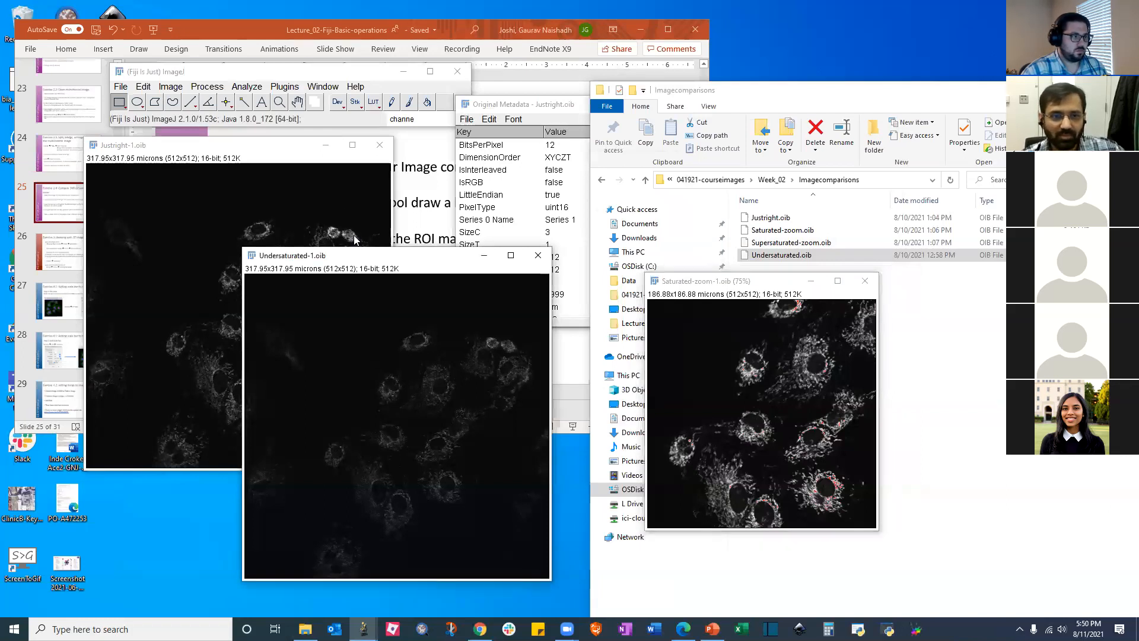
pyautogui.moveTo(355, 255); pyautogui.dragTo(410, 146)
# Draw a straight line about 52 microns long diagonally across the lower-right cell in Justright-1.oib and add it to the ROI Manager
pyautogui.click(212, 340)
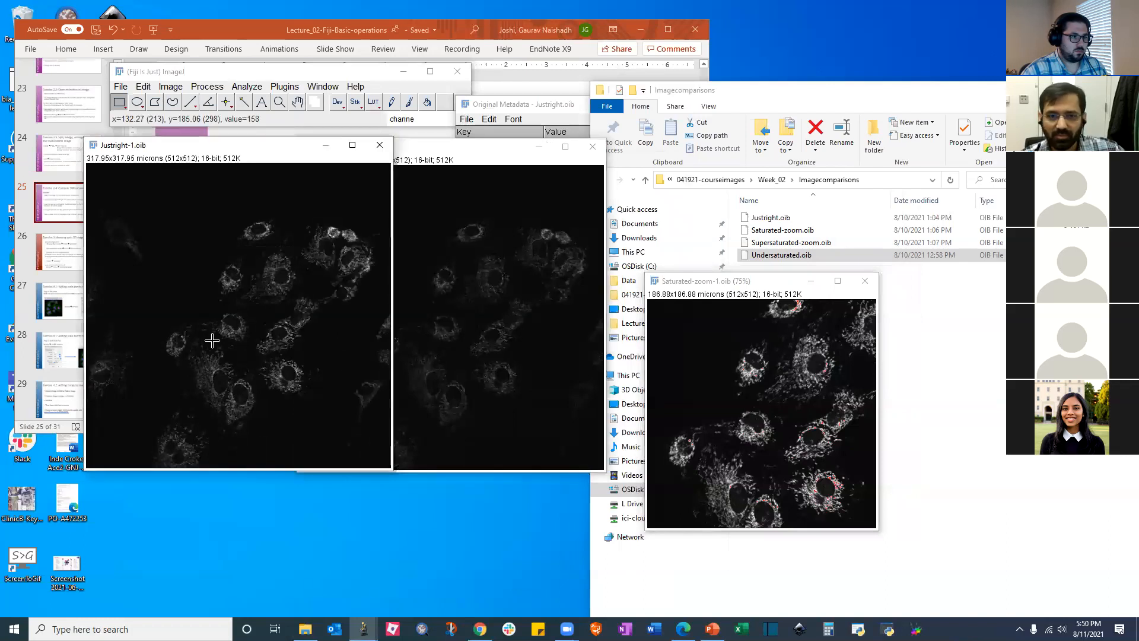
pyautogui.click(190, 102)
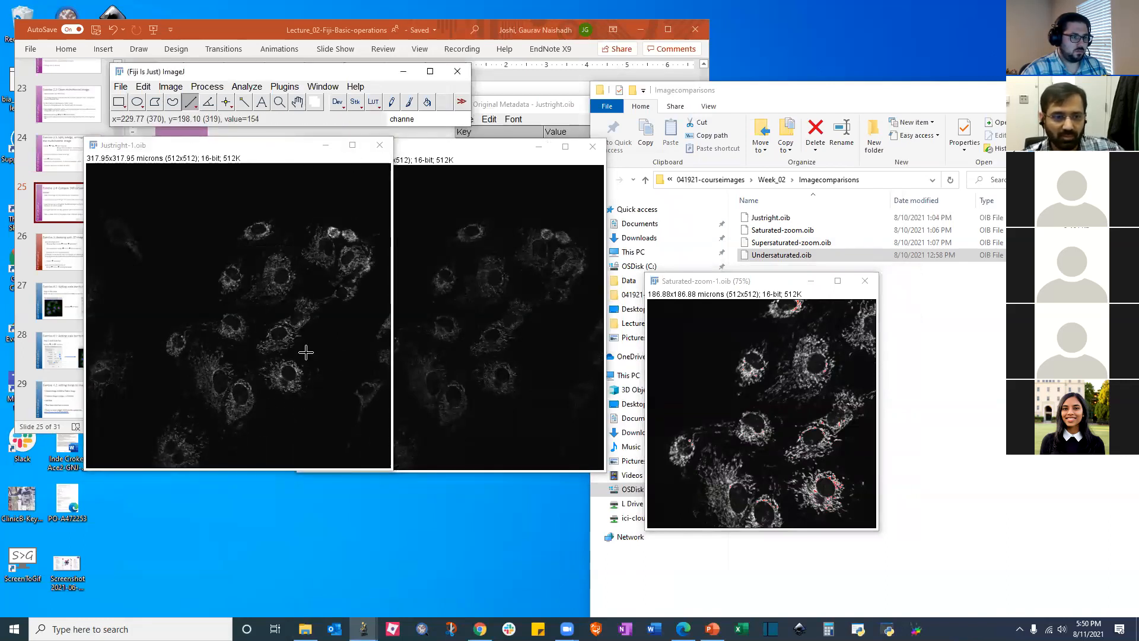
pyautogui.moveTo(303, 350)
pyautogui.mouseDown()
pyautogui.moveTo(276, 391)
pyautogui.moveTo(288, 373)
pyautogui.mouseUp()
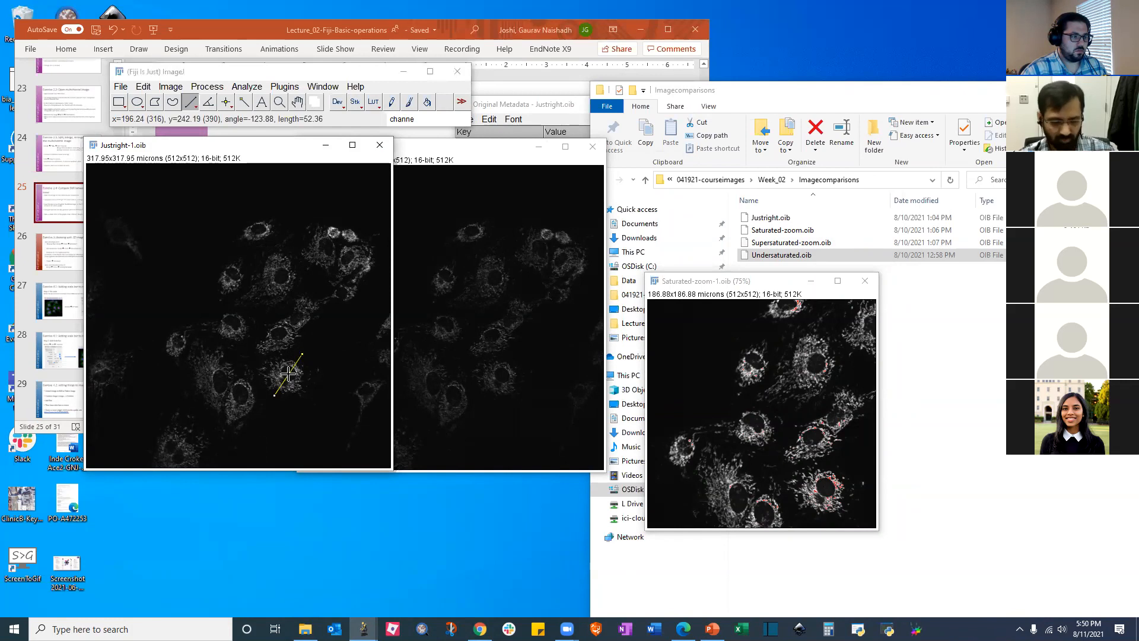
pyautogui.press('t')
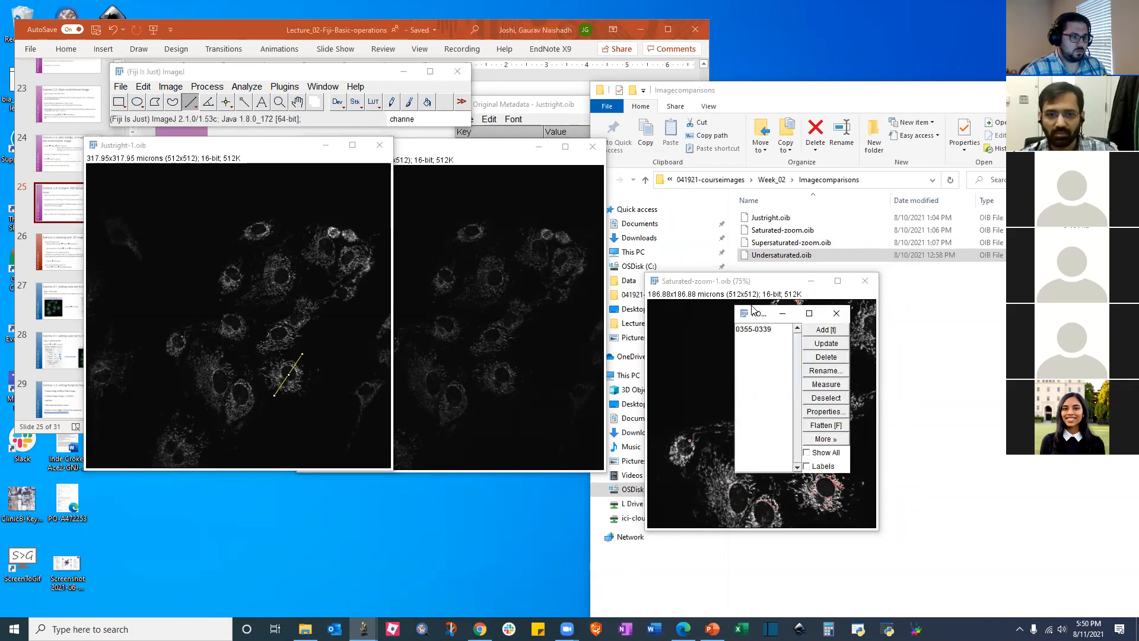
pyautogui.moveTo(752, 308); pyautogui.dragTo(658, 192)
# Apply the stored line selection to Undersaturated-1.oib and minimize the Saturated-zoom-1.oib image
pyautogui.click(498, 151)
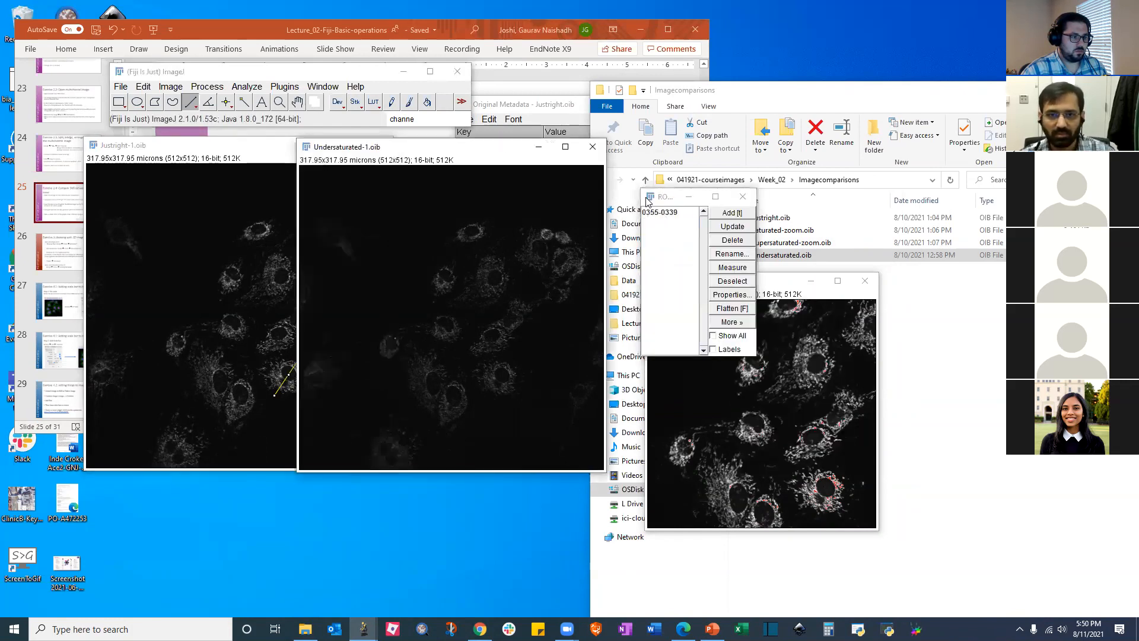
pyautogui.click(670, 212)
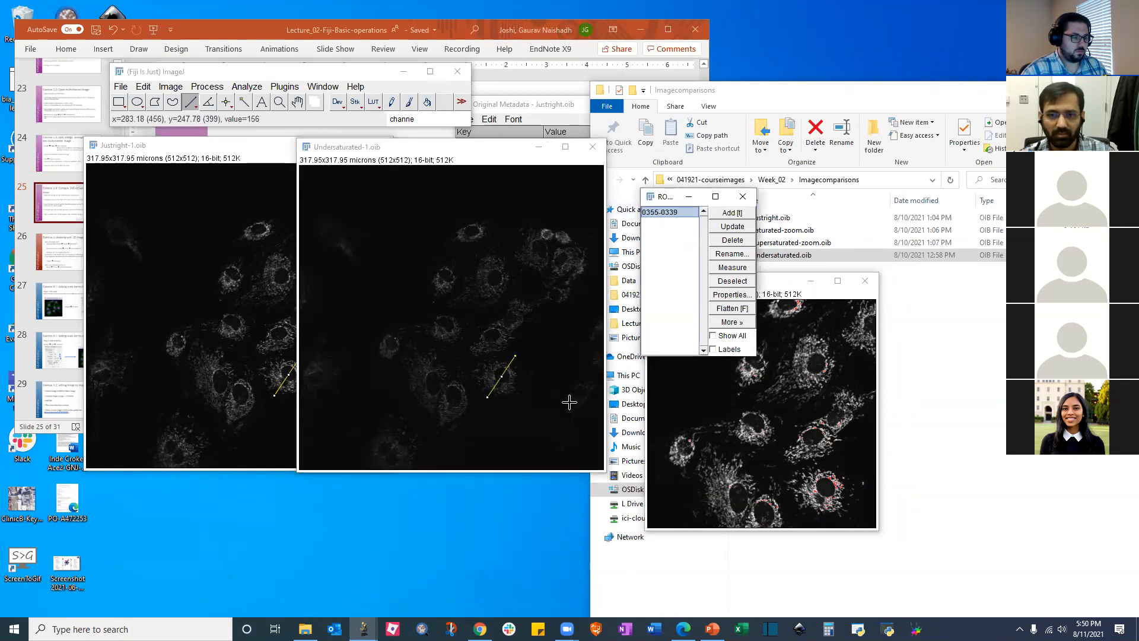
pyautogui.click(812, 284)
pyautogui.click(811, 283)
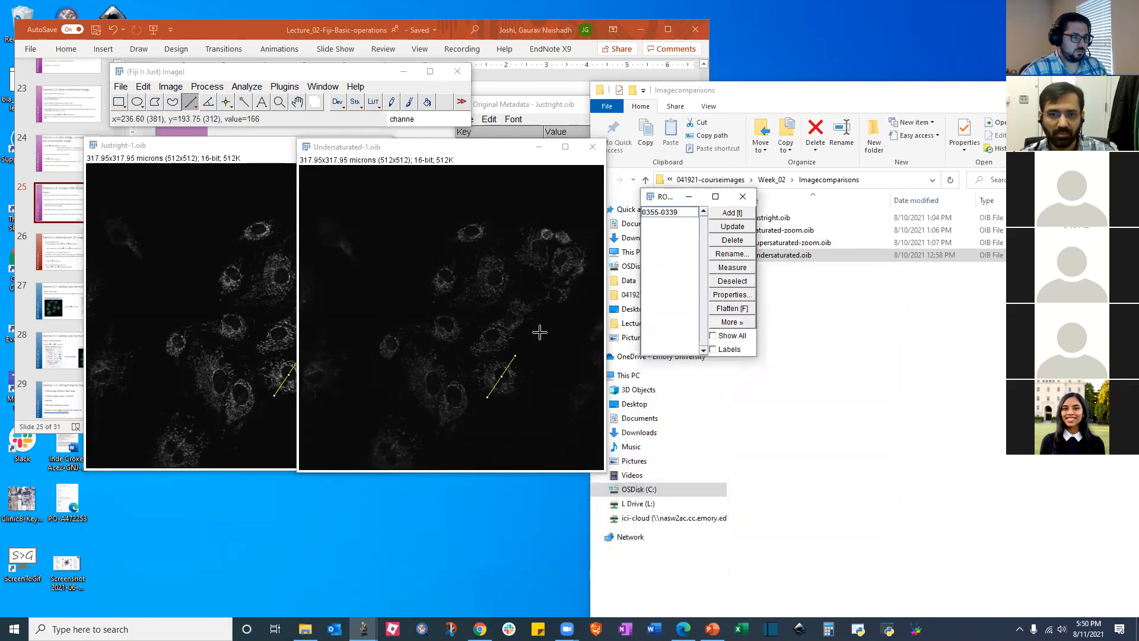
# Reapply the stored line in Undersaturated-1.oib, plot its intensity profile and move the plot clear of the images
pyautogui.click(501, 383)
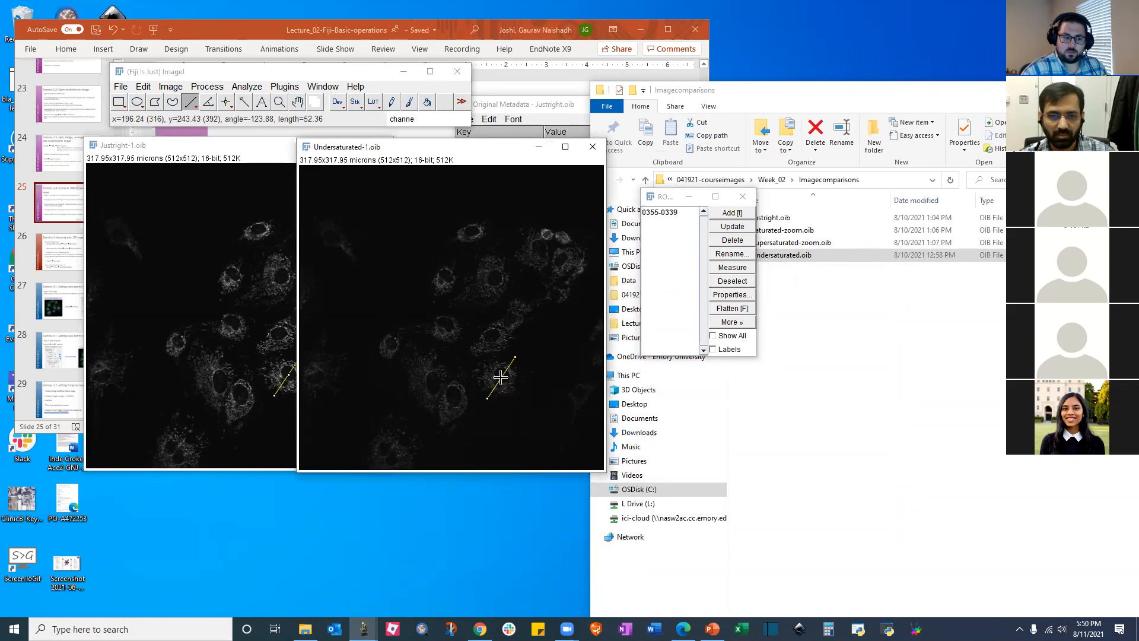
pyautogui.click(660, 212)
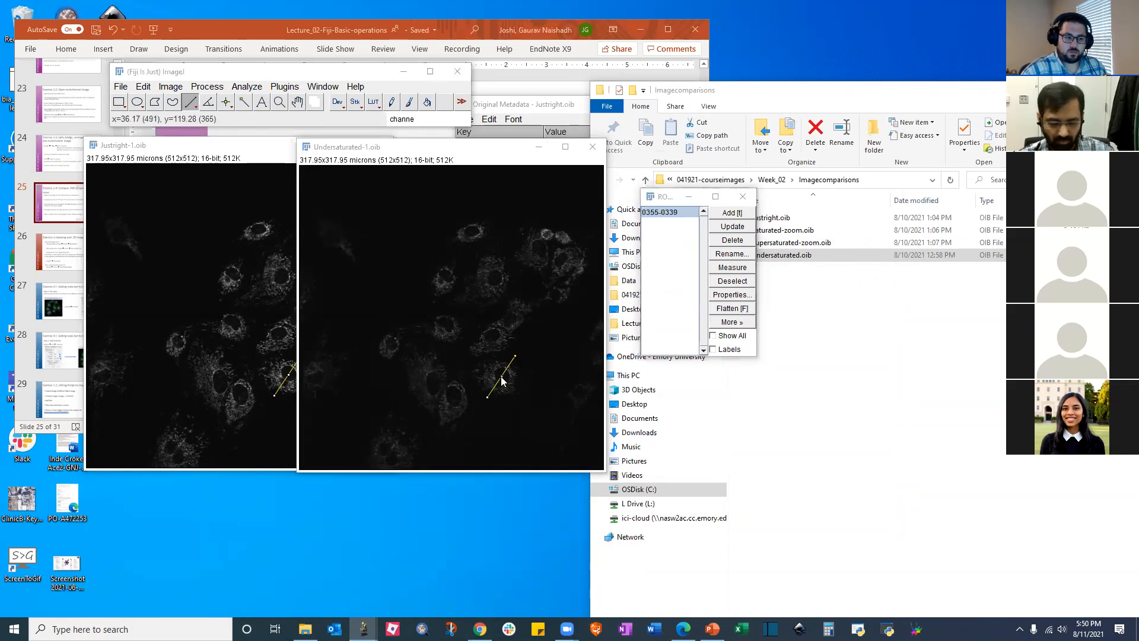
pyautogui.hotkey('ctrl', 'k')
pyautogui.moveTo(419, 147); pyautogui.dragTo(773, 262)
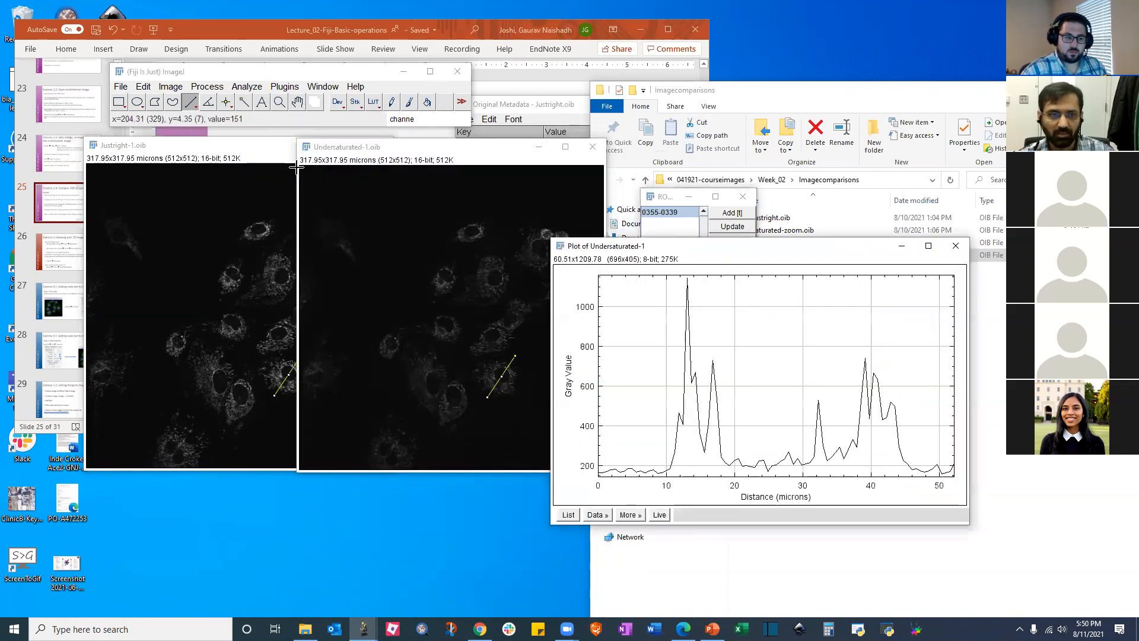
# Plot the intensity profile along the same line in Justright-1.oib
pyautogui.click(225, 149)
pyautogui.click(653, 198)
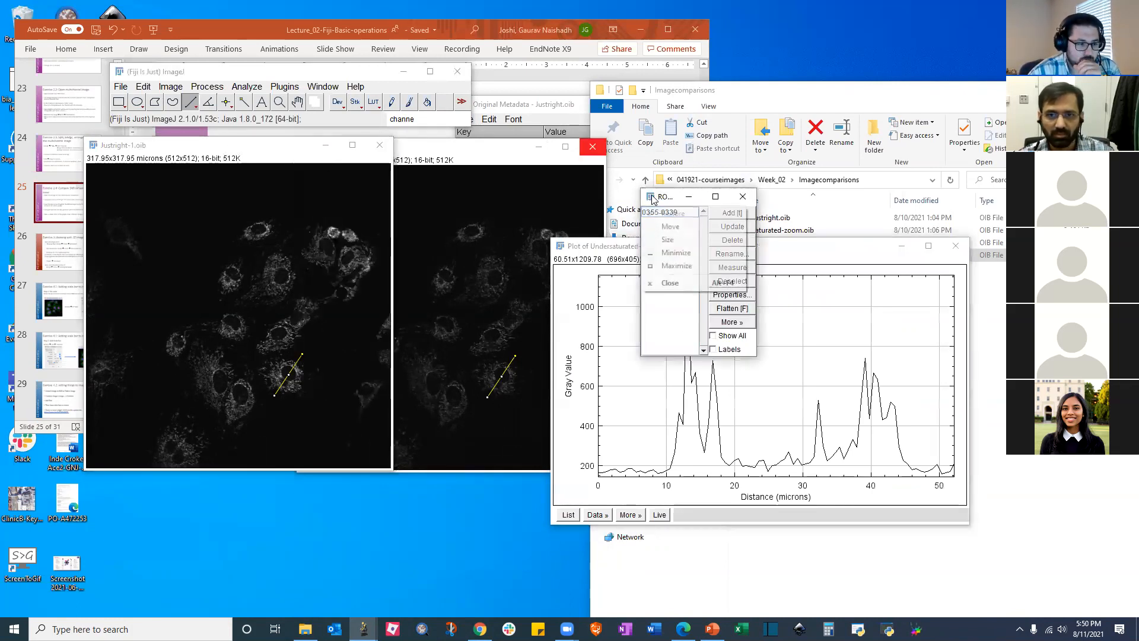
pyautogui.click(673, 343)
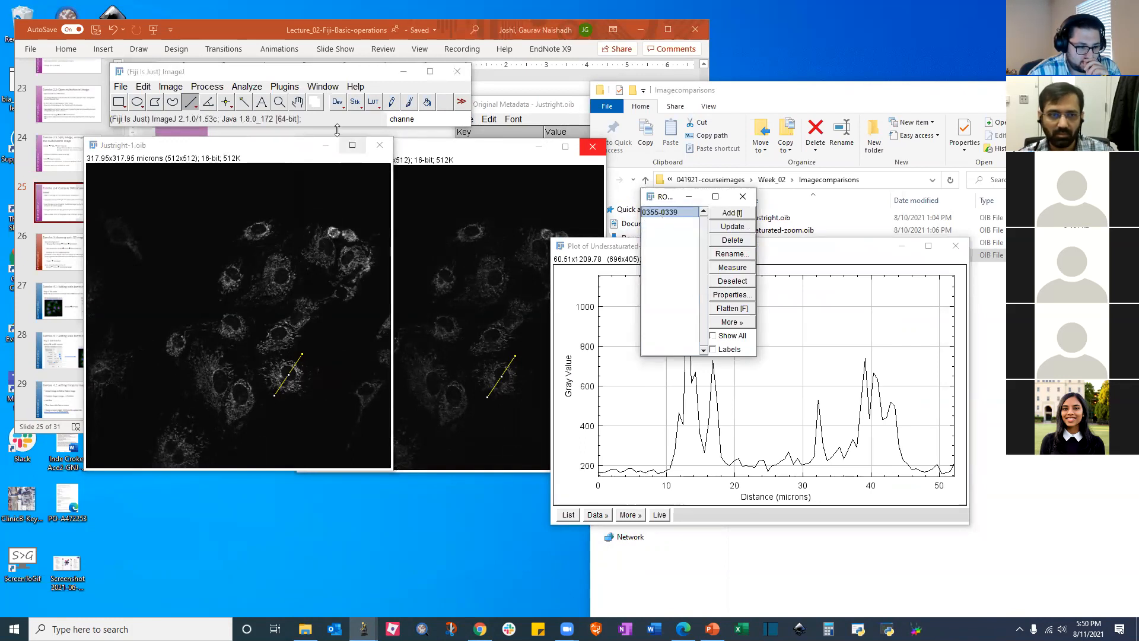
pyautogui.click(289, 150)
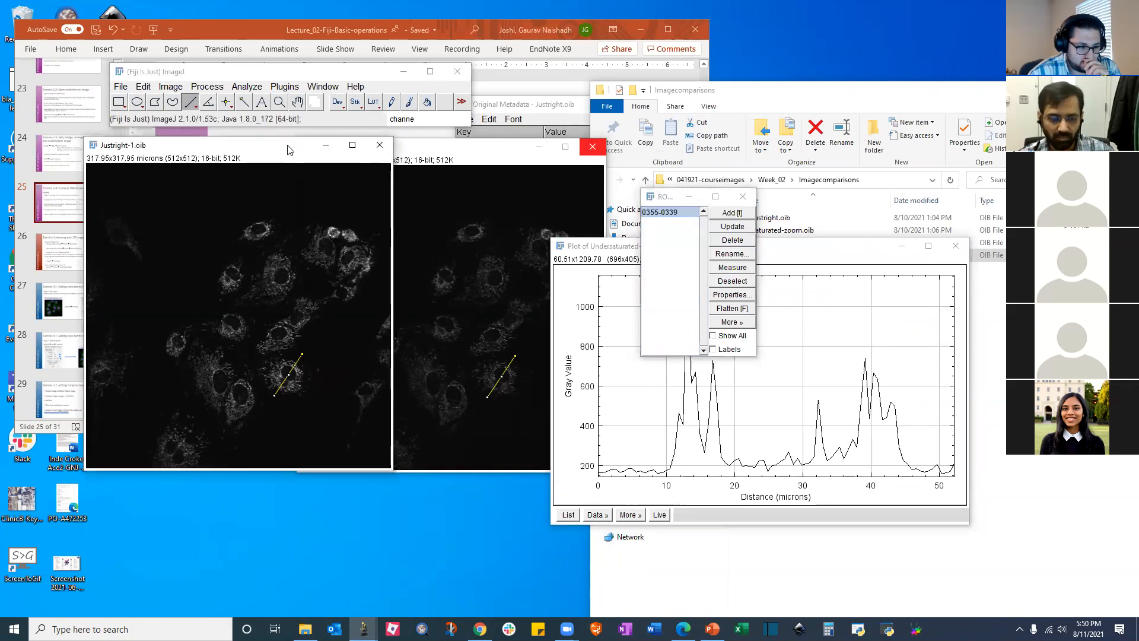
pyautogui.hotkey('ctrl', 'k')
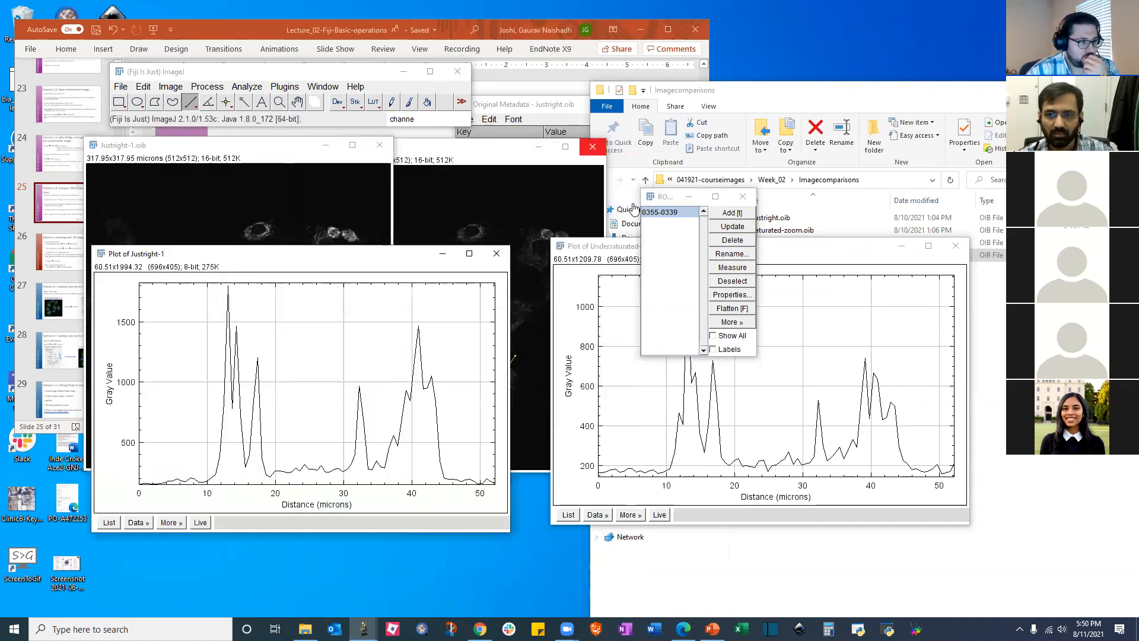
# Compare the Justright-1 and Undersaturated-1 plots side by side, move the ROI Manager away and stack the plots together
pyautogui.click(774, 252)
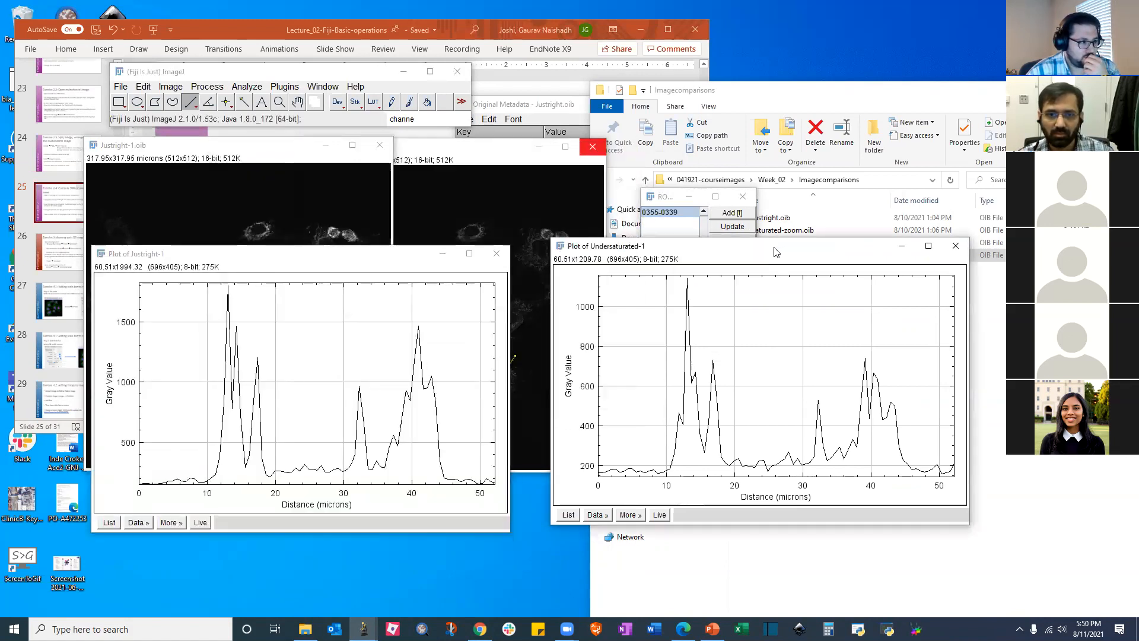
pyautogui.moveTo(775, 252); pyautogui.dragTo(741, 260)
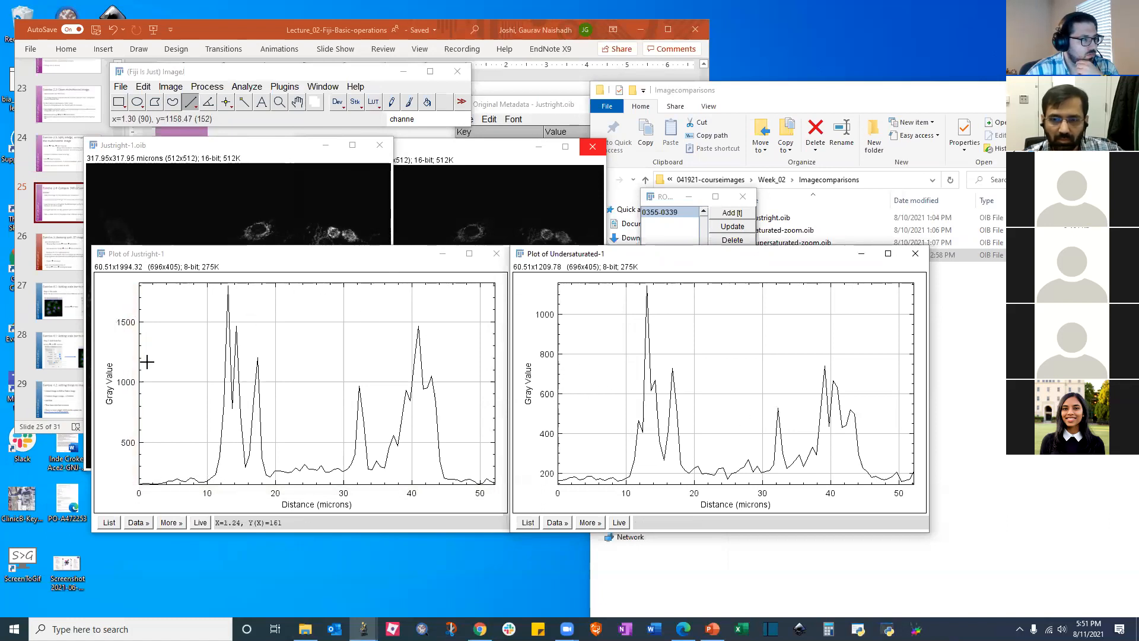
pyautogui.moveTo(657, 200); pyautogui.dragTo(836, 104)
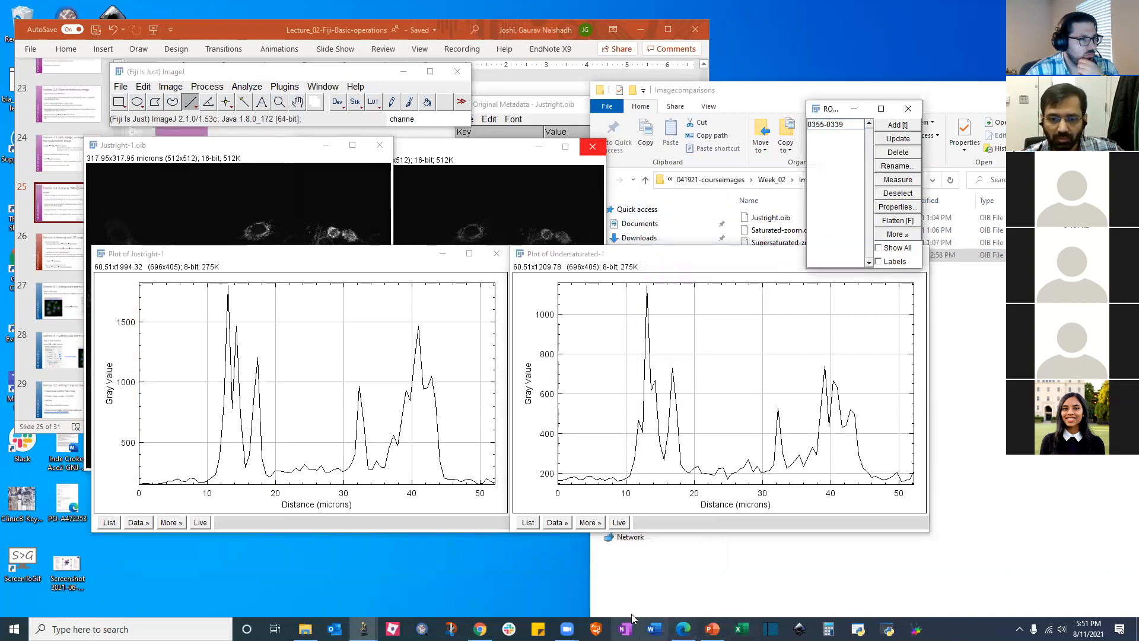
pyautogui.click(682, 265)
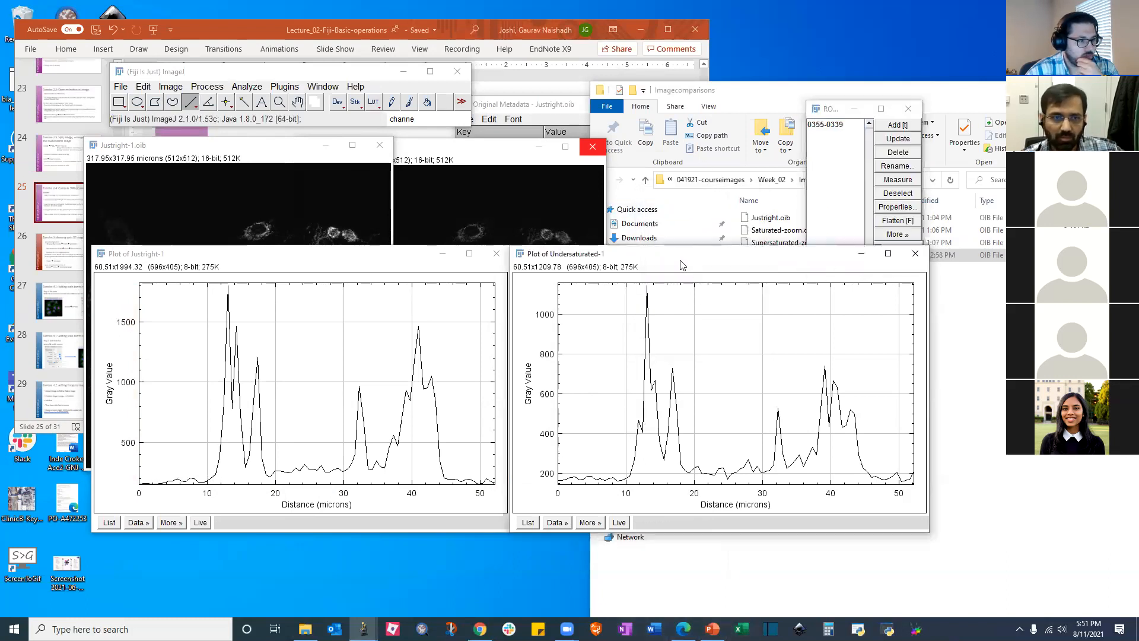
pyautogui.moveTo(681, 261); pyautogui.dragTo(249, 290)
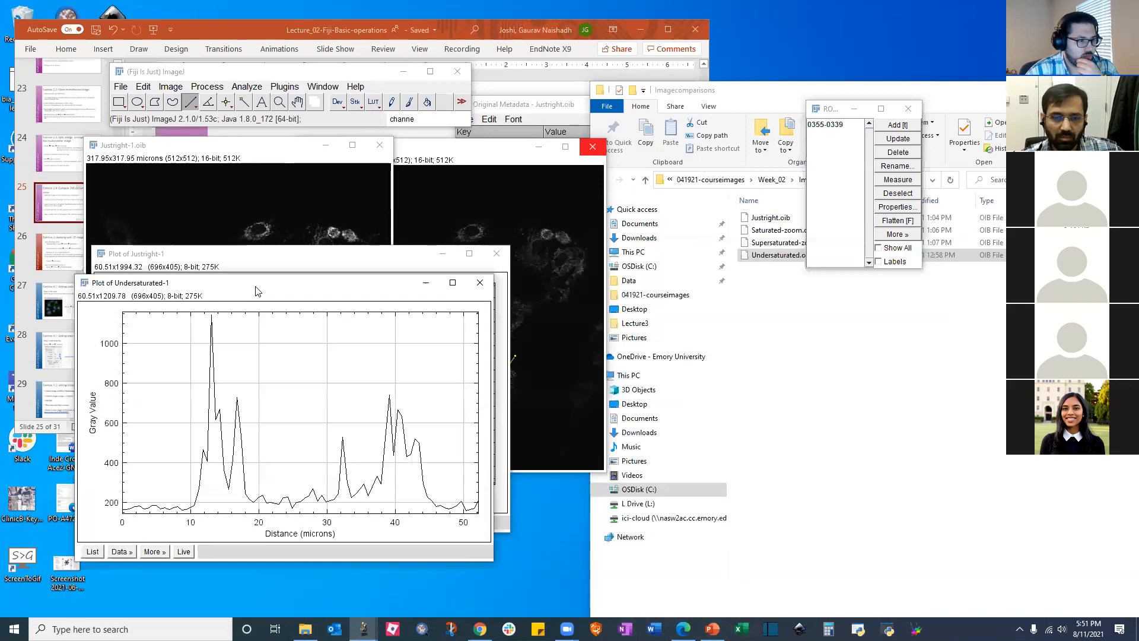
# Bring the Imagecomparisons folder forward, restore the minimized Saturated-zoom-1.oib image and place it clear of the file list
pyautogui.click(737, 102)
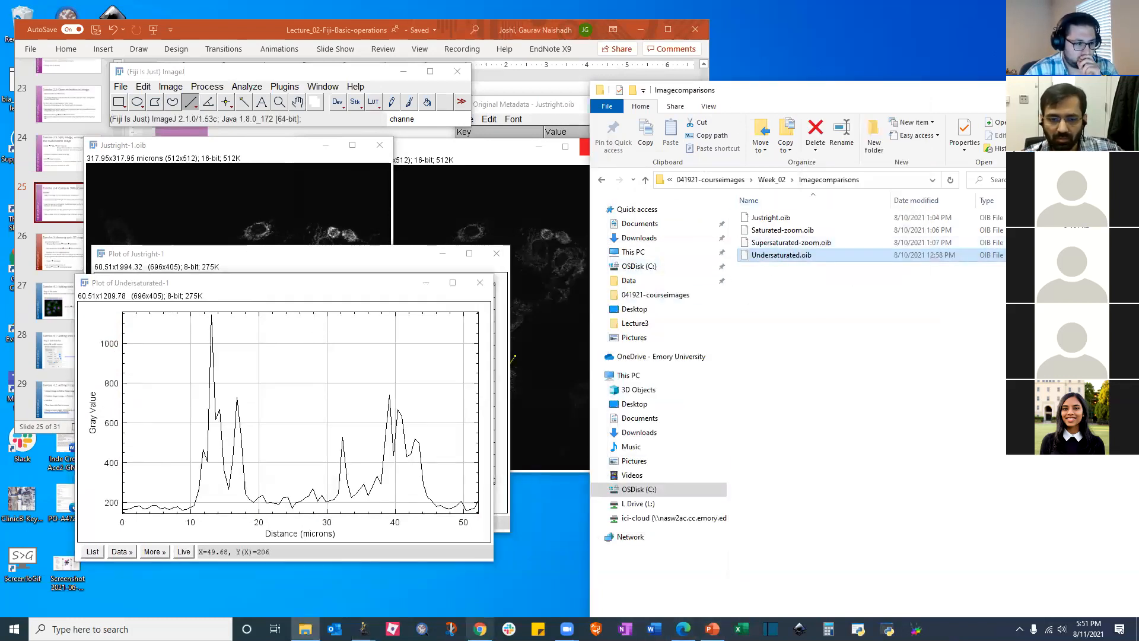
pyautogui.moveTo(363, 629)
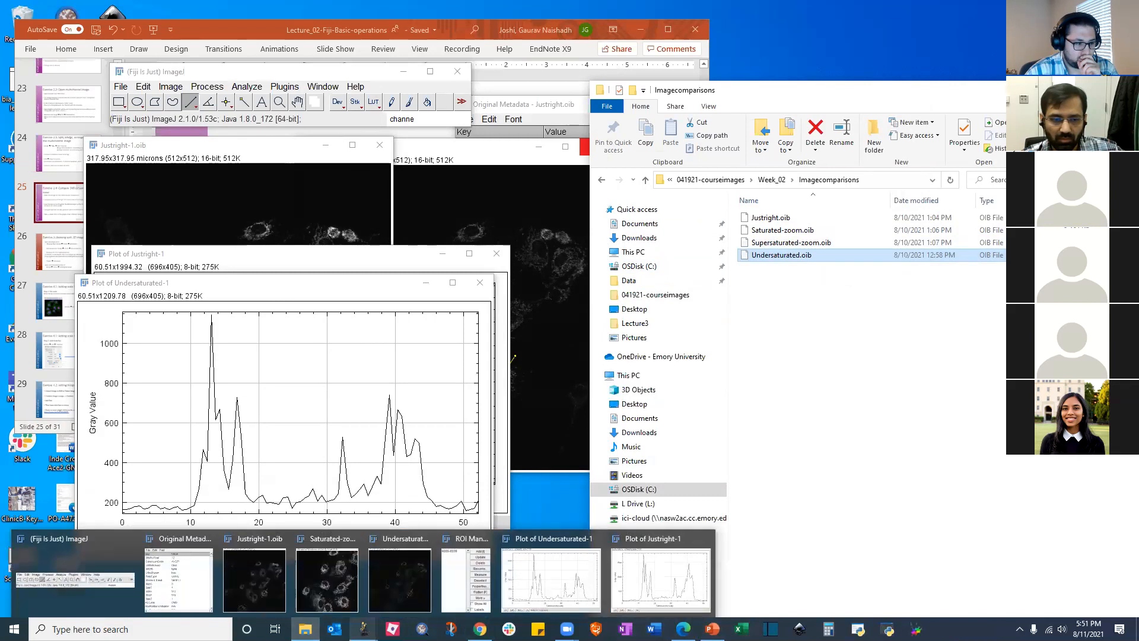
pyautogui.click(326, 578)
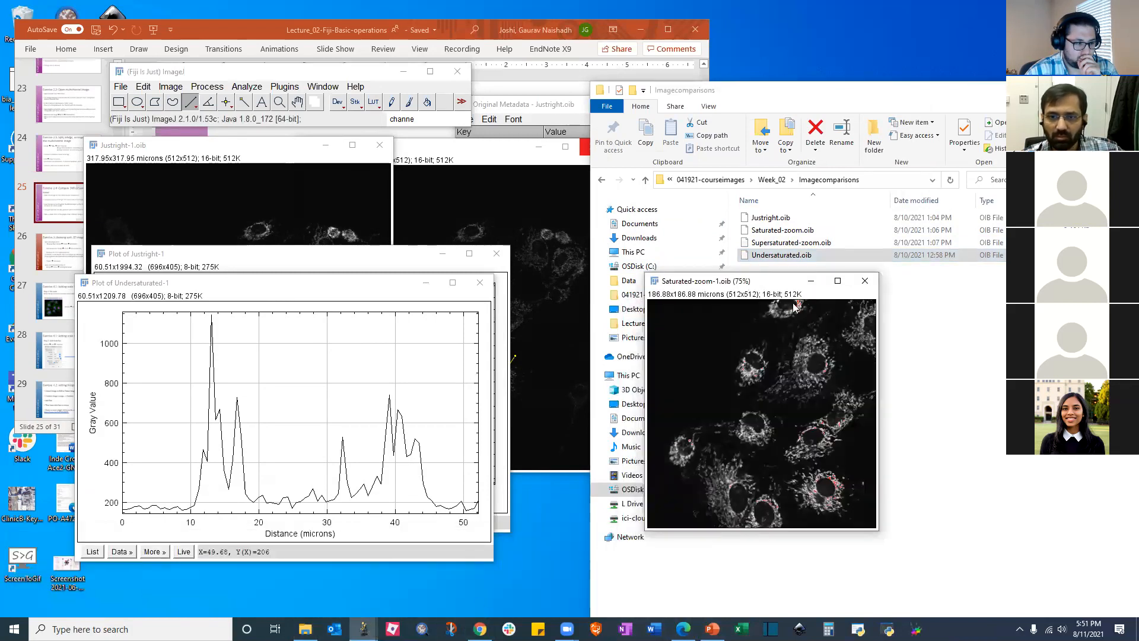
pyautogui.moveTo(749, 286); pyautogui.dragTo(795, 307)
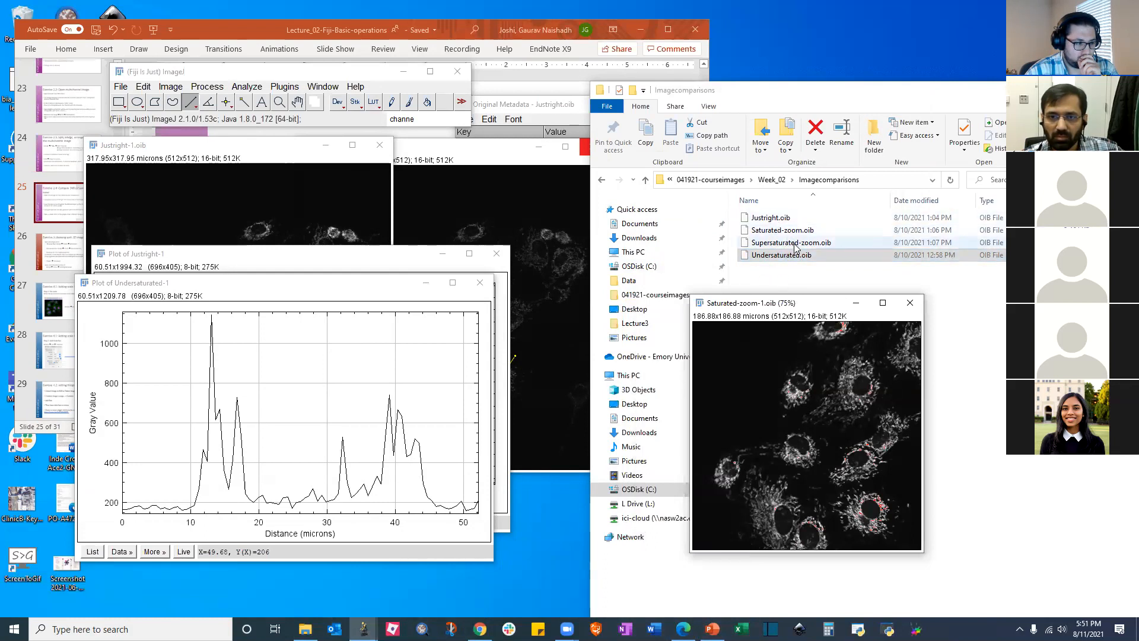
# Import Supersaturated-zoom.oib, duplicate only its channel 3 and close the original
pyautogui.moveTo(795, 247); pyautogui.dragTo(304, 121)
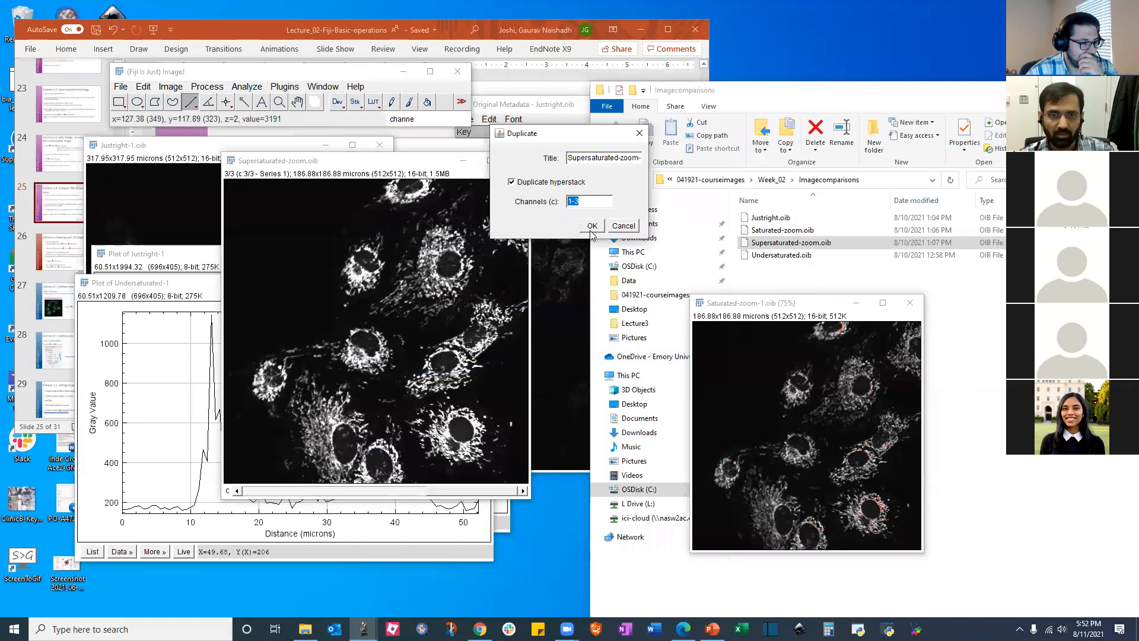
pyautogui.click(591, 226)
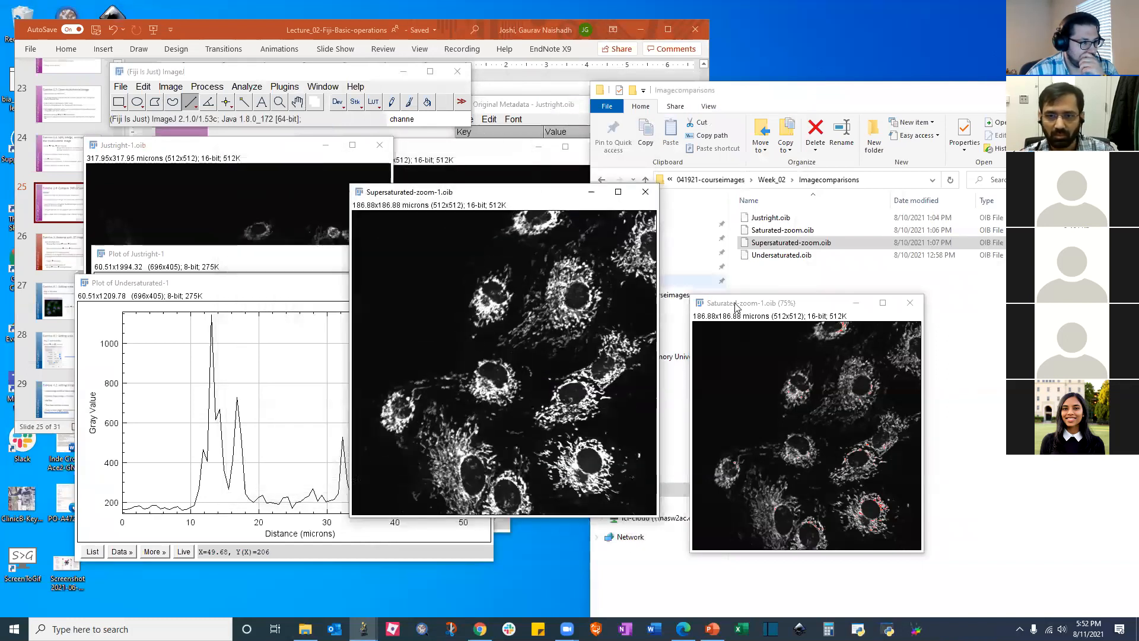
# Zoom Supersaturated-zoom-1.oib out to 75% and place it directly beside Saturated-zoom-1.oib
pyautogui.moveTo(736, 303); pyautogui.dragTo(714, 230)
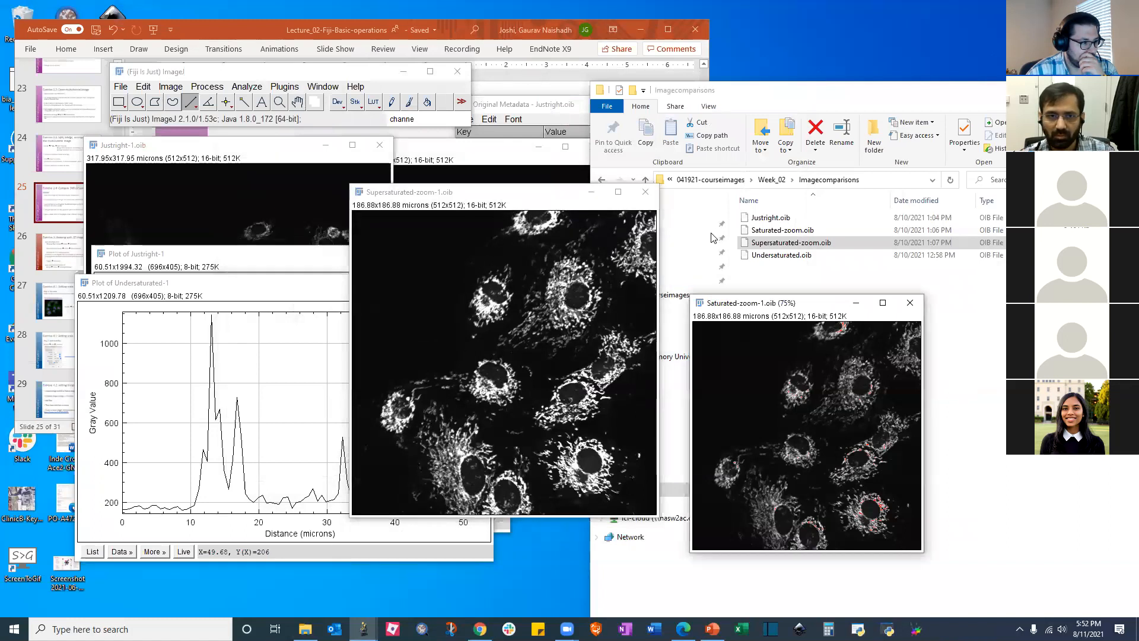
pyautogui.click(560, 385)
pyautogui.press('-')
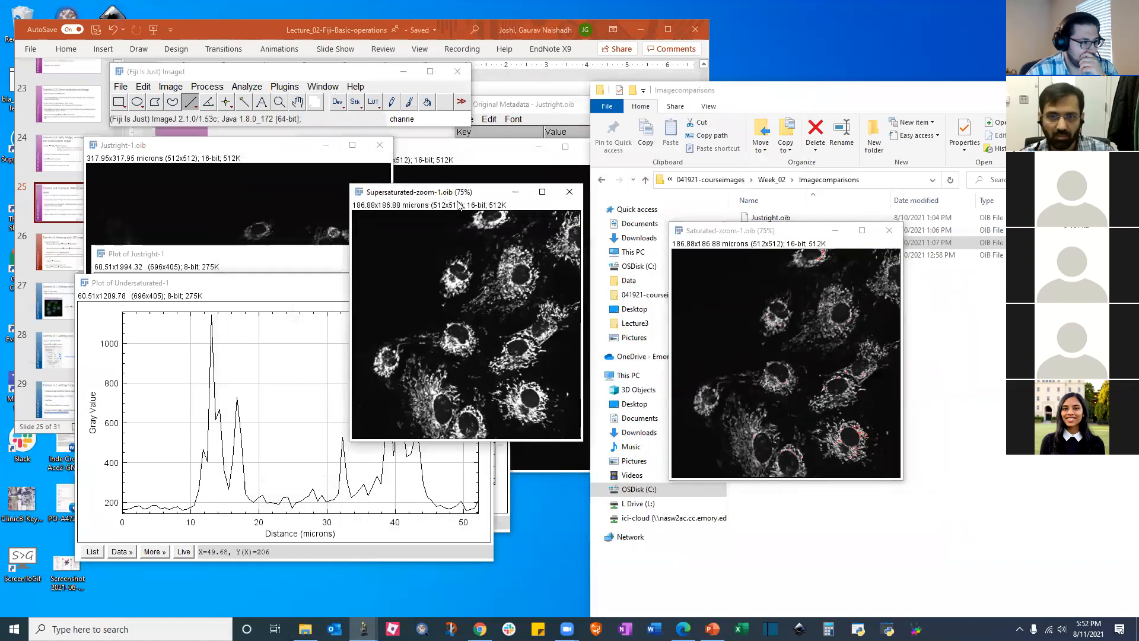
pyautogui.moveTo(458, 192); pyautogui.dragTo(540, 234)
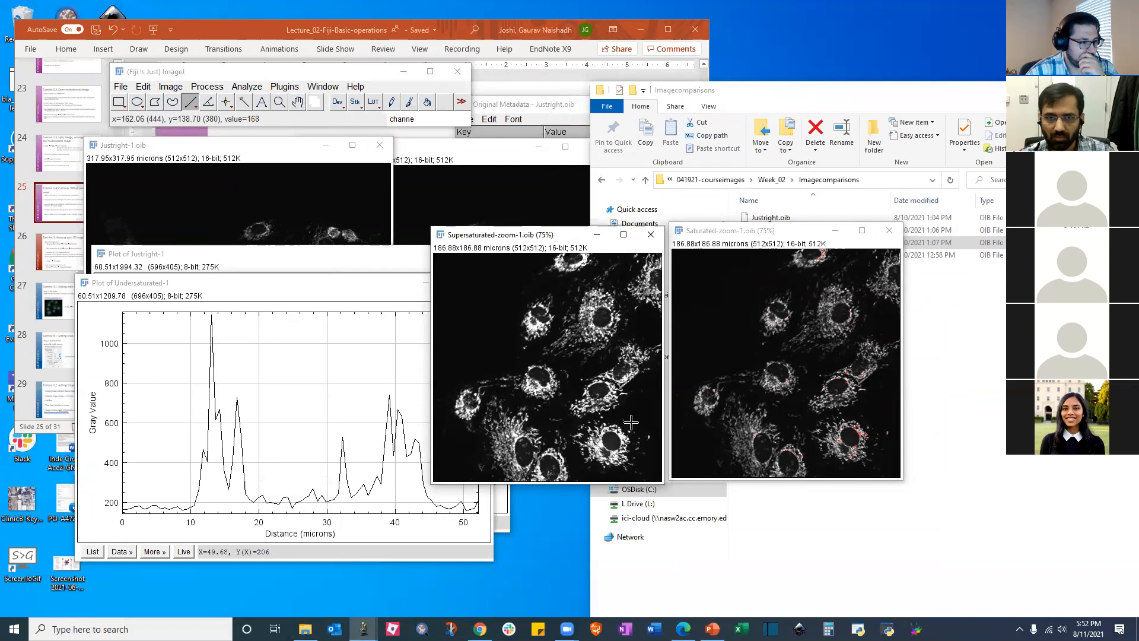
# Draw a diagonal line about 51 microns long across the lower-right cell in Supersaturated-zoom-1.oib, store it in the ROI Manager and apply it to Saturated-zoom-1.oib
pyautogui.moveTo(625, 421)
pyautogui.mouseDown()
pyautogui.moveTo(592, 468)
pyautogui.moveTo(611, 442)
pyautogui.mouseUp()
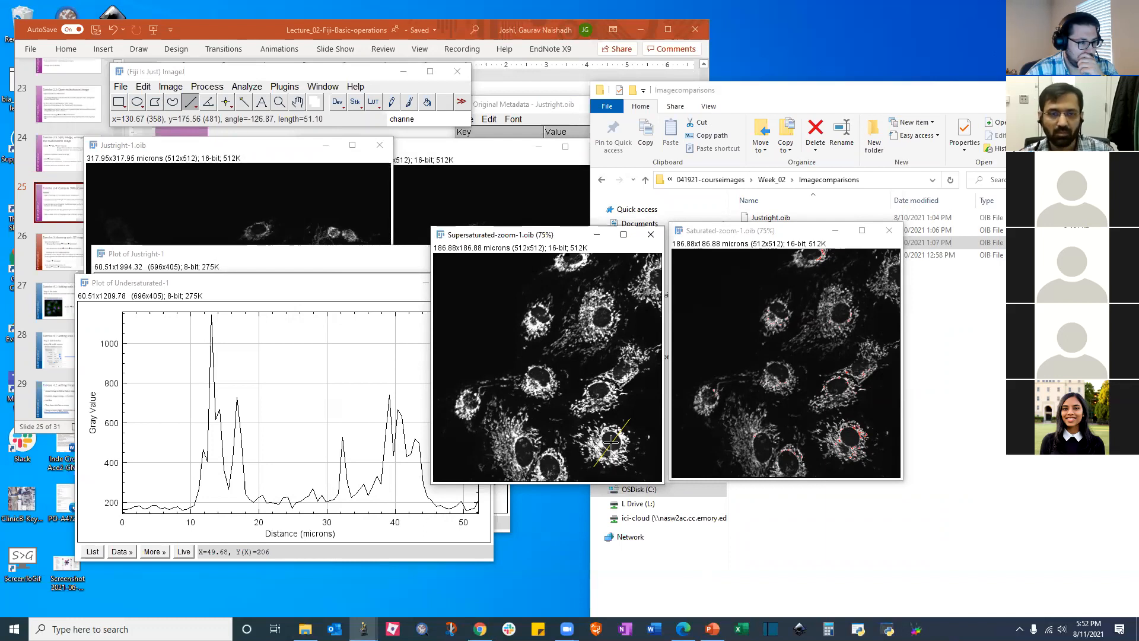
pyautogui.moveTo(364, 628)
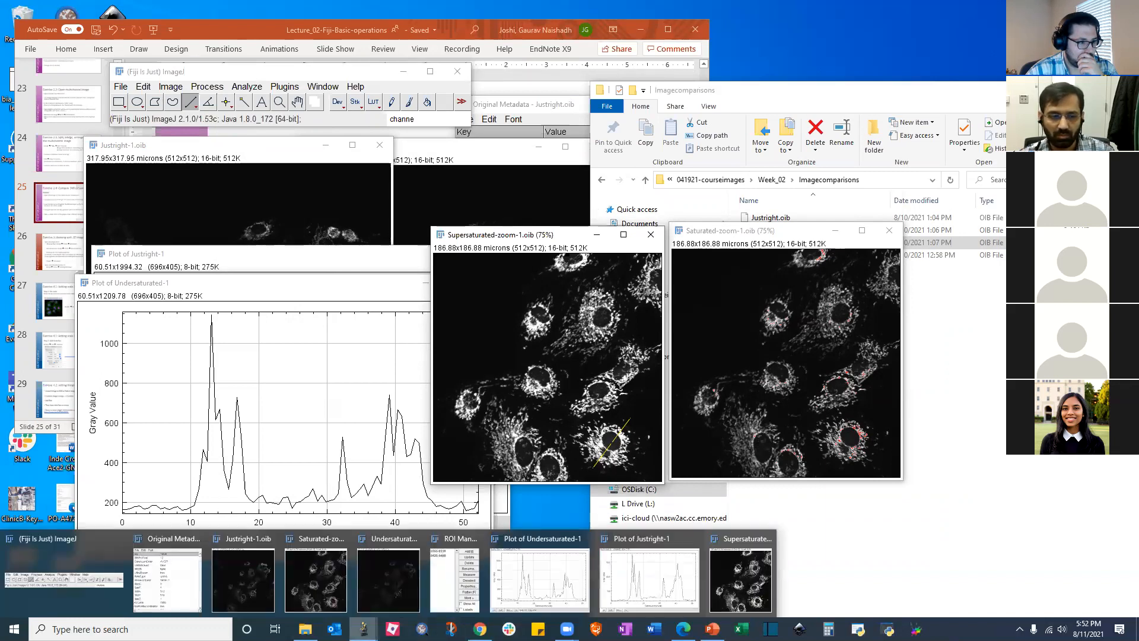
pyautogui.click(461, 594)
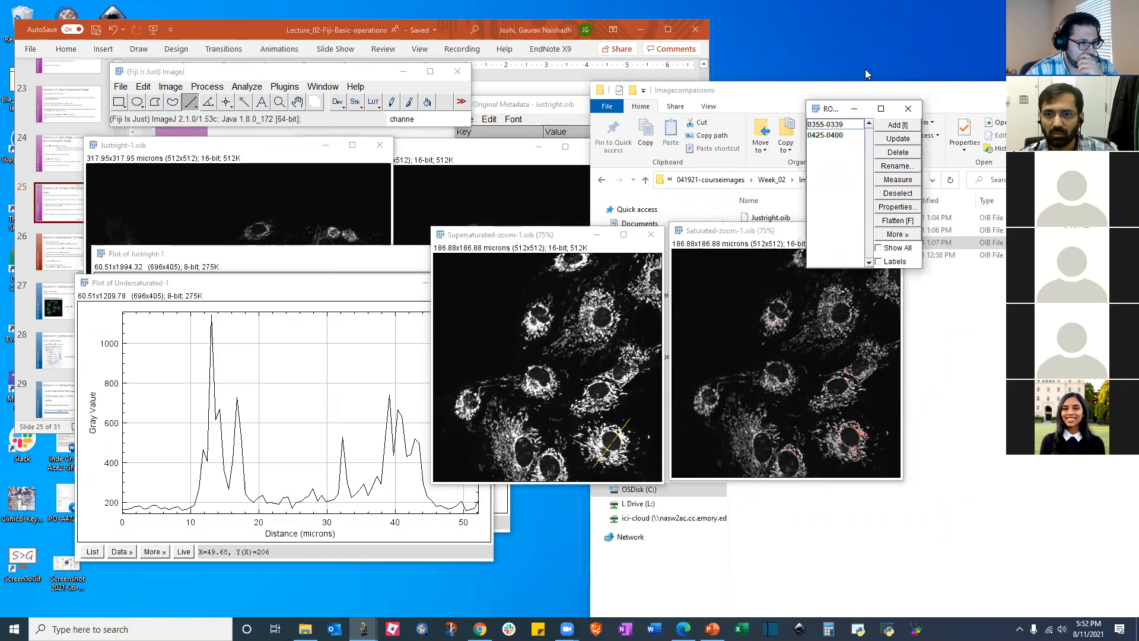
pyautogui.moveTo(830, 110); pyautogui.dragTo(891, 64)
pyautogui.click(883, 89)
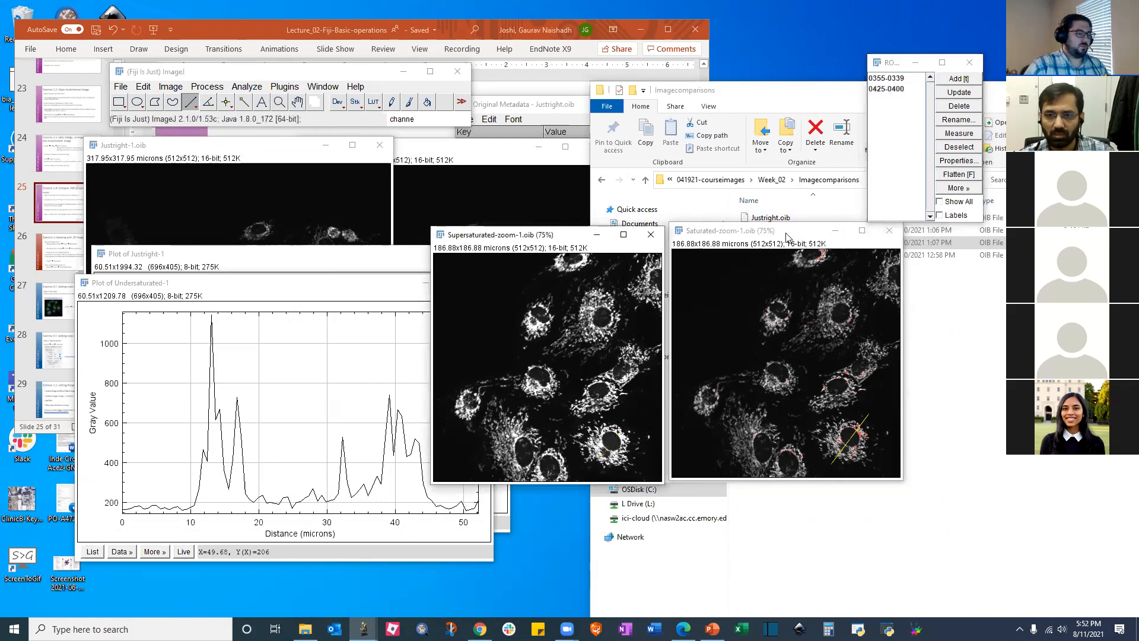
# Plot the line intensity profiles of Supersaturated-zoom-1 and Saturated-zoom-1 and place the two plots side by side
pyautogui.press('k')
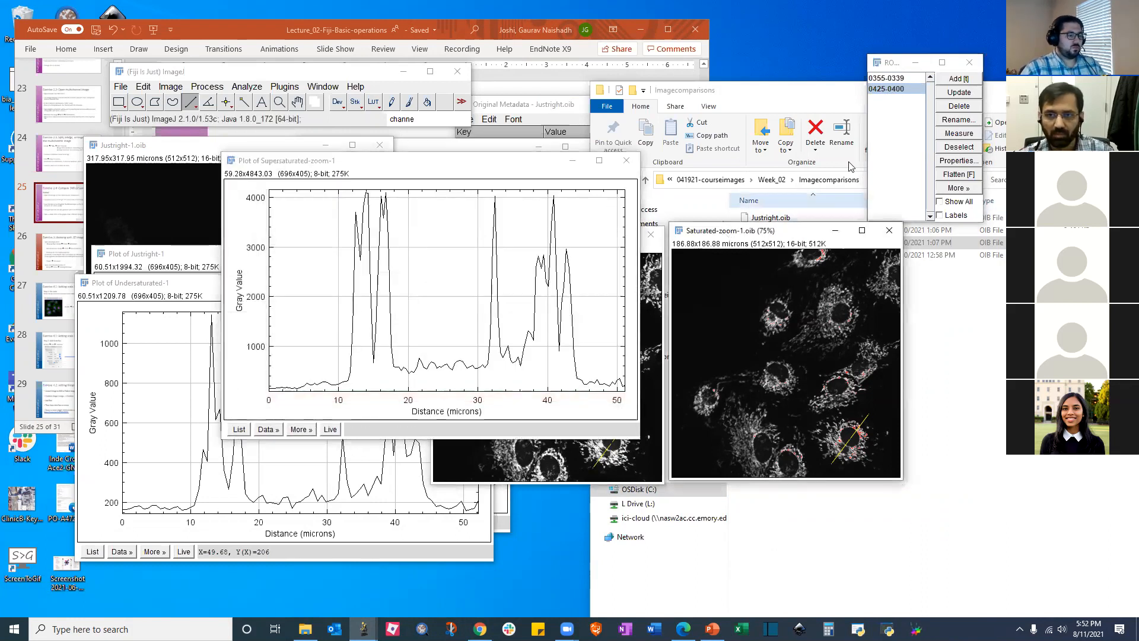
pyautogui.press('k')
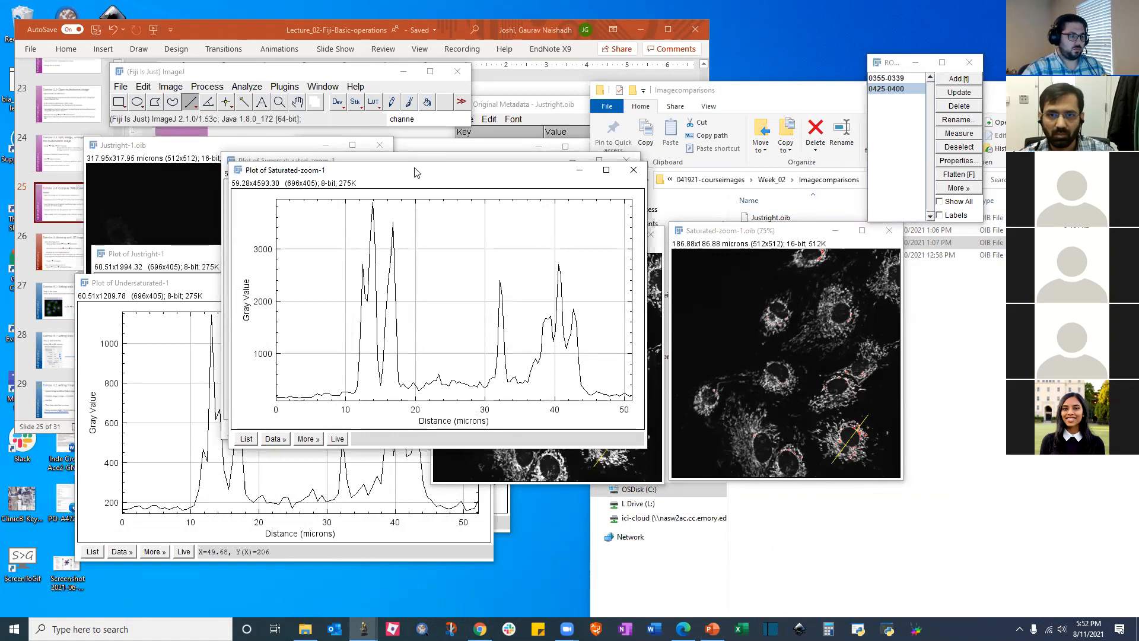
pyautogui.moveTo(415, 172); pyautogui.dragTo(826, 161)
pyautogui.click(555, 170)
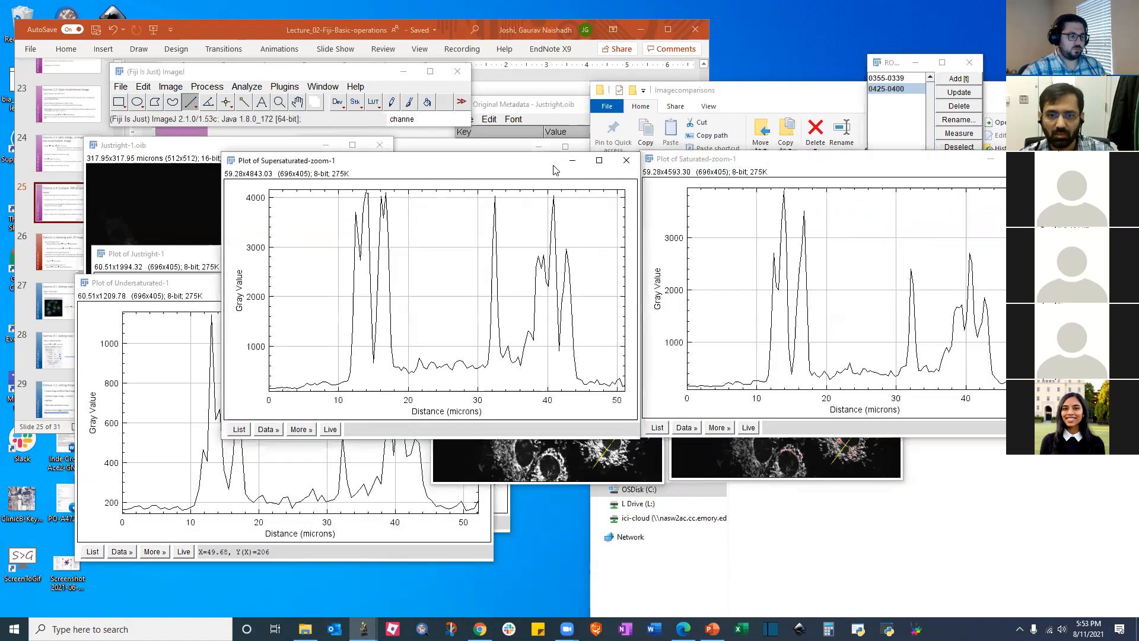
pyautogui.moveTo(555, 170); pyautogui.dragTo(470, 169)
pyautogui.click(690, 160)
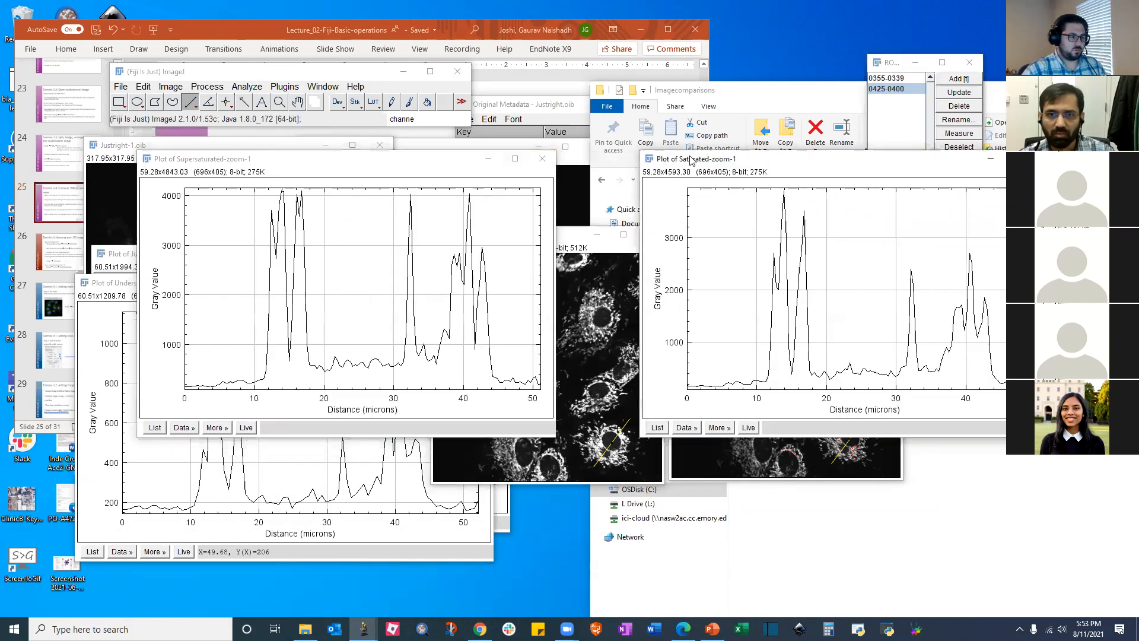
pyautogui.moveTo(691, 160); pyautogui.dragTo(607, 158)
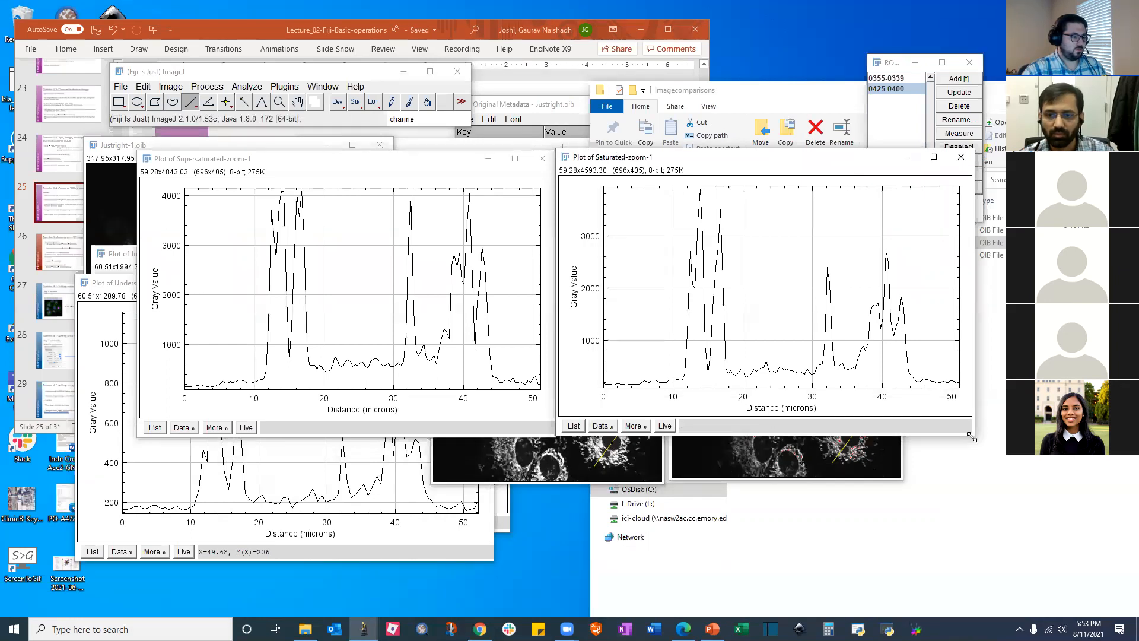
# Shrink the Saturated-zoom-1 and Supersaturated-zoom-1 plots and stack the Supersaturated-zoom-1 plot directly below the other
pyautogui.moveTo(973, 435); pyautogui.dragTo(876, 360)
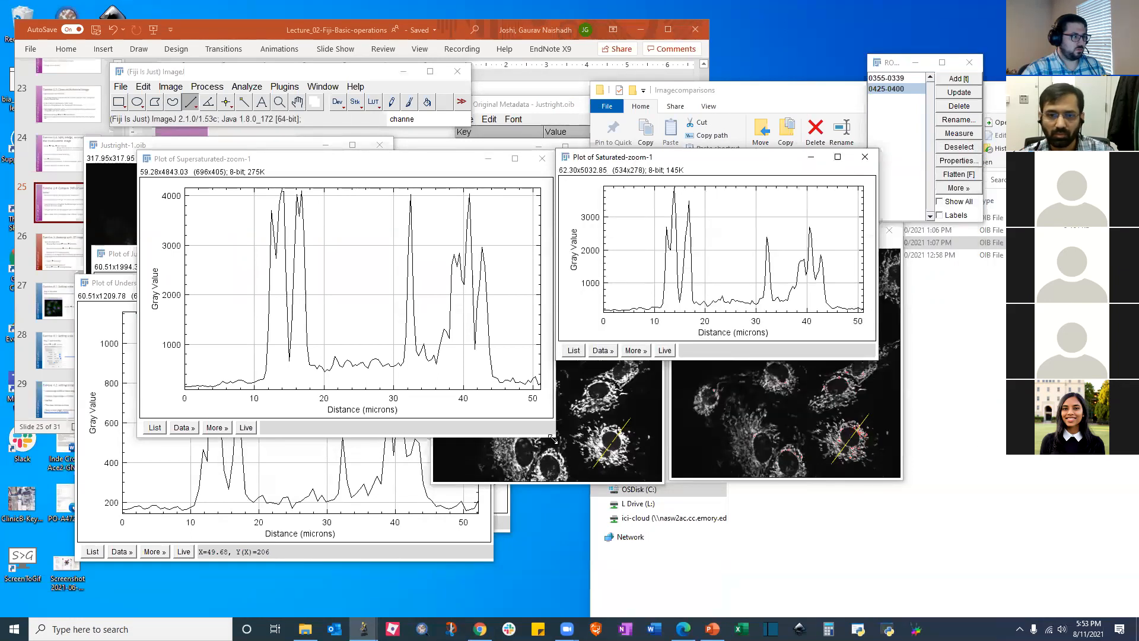
pyautogui.moveTo(552, 439); pyautogui.dragTo(462, 360)
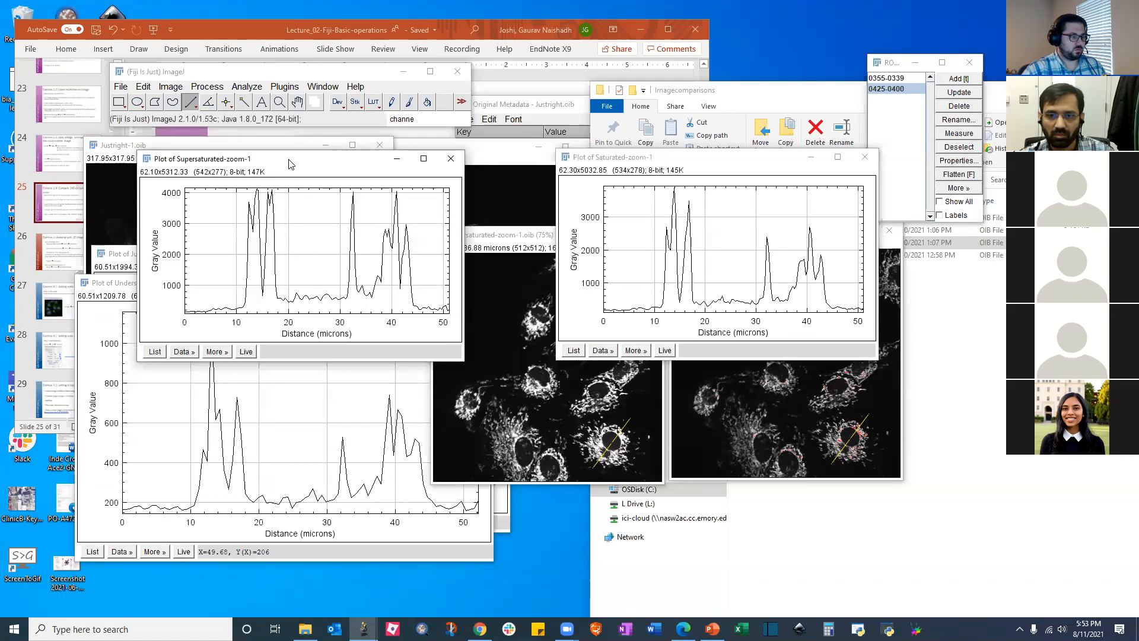
pyautogui.moveTo(290, 164); pyautogui.dragTo(707, 372)
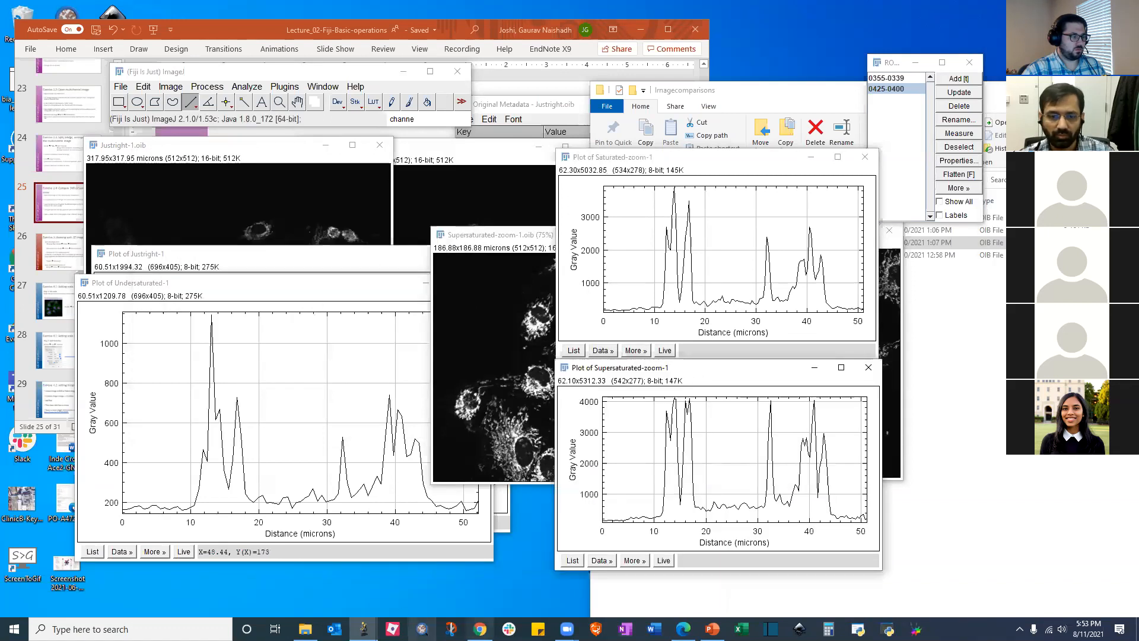
pyautogui.click(451, 629)
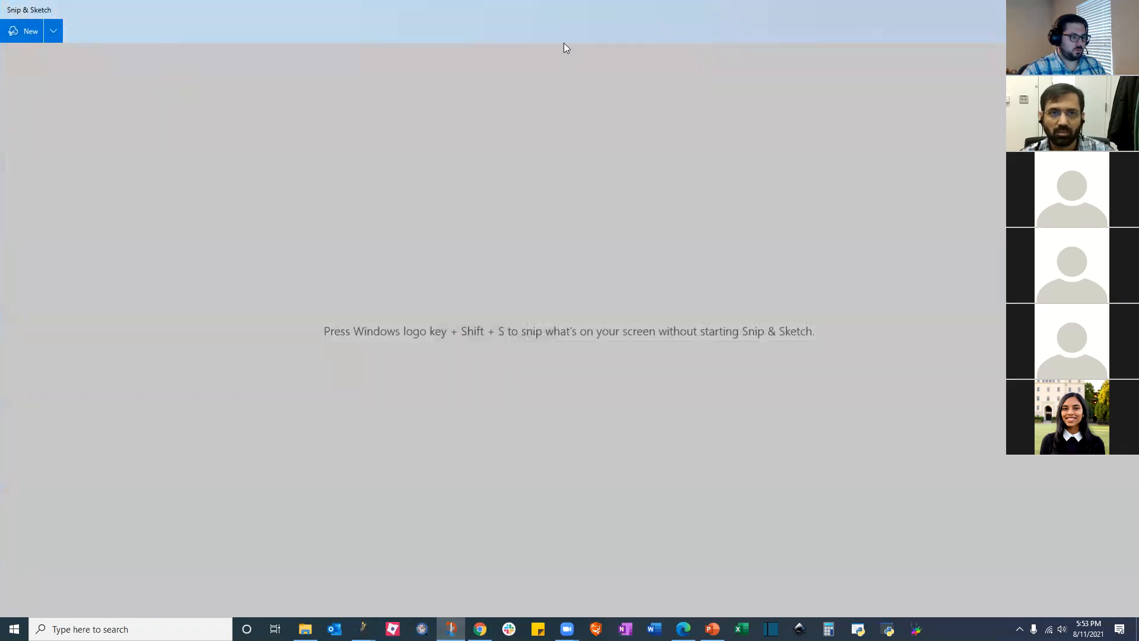
pyautogui.click(8, 31)
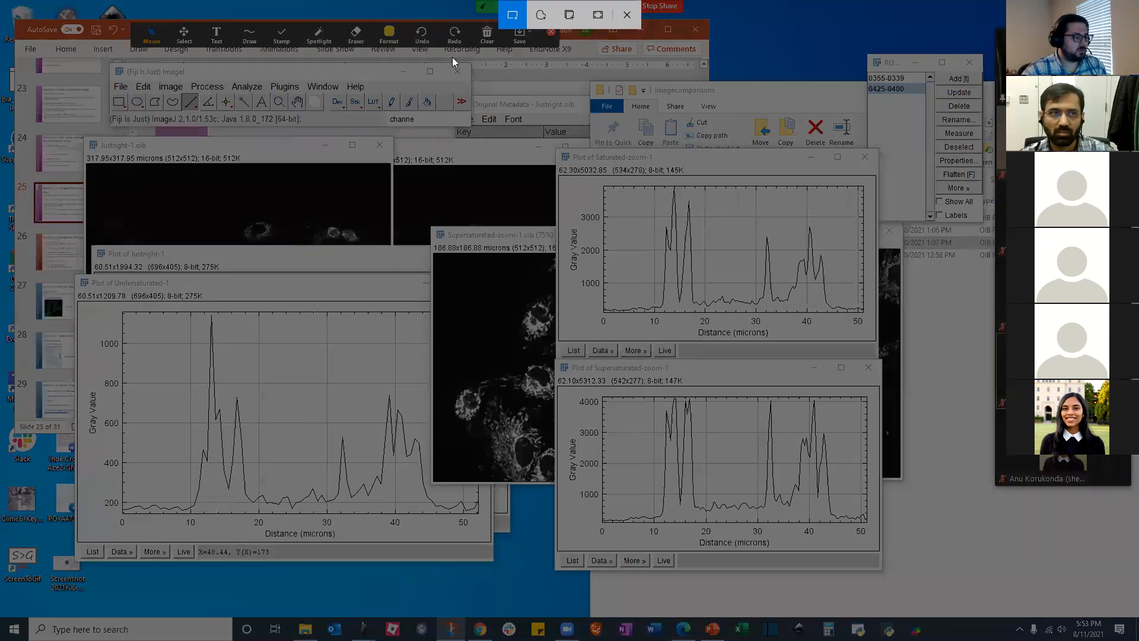
pyautogui.press('Escape')
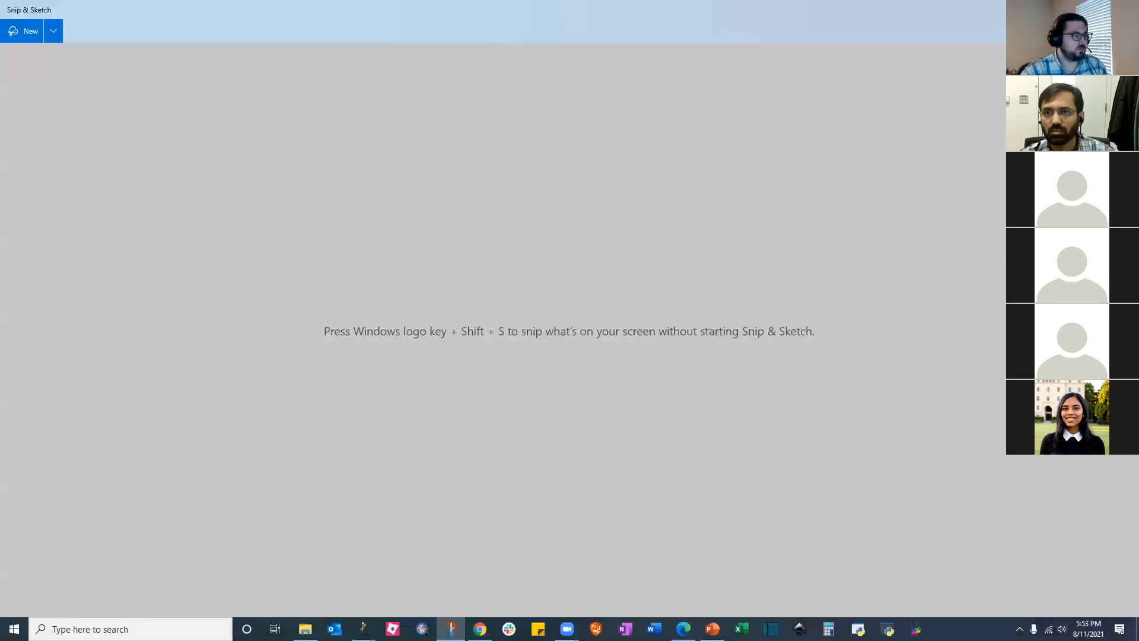
pyautogui.hotkey('alt', 'Tab')
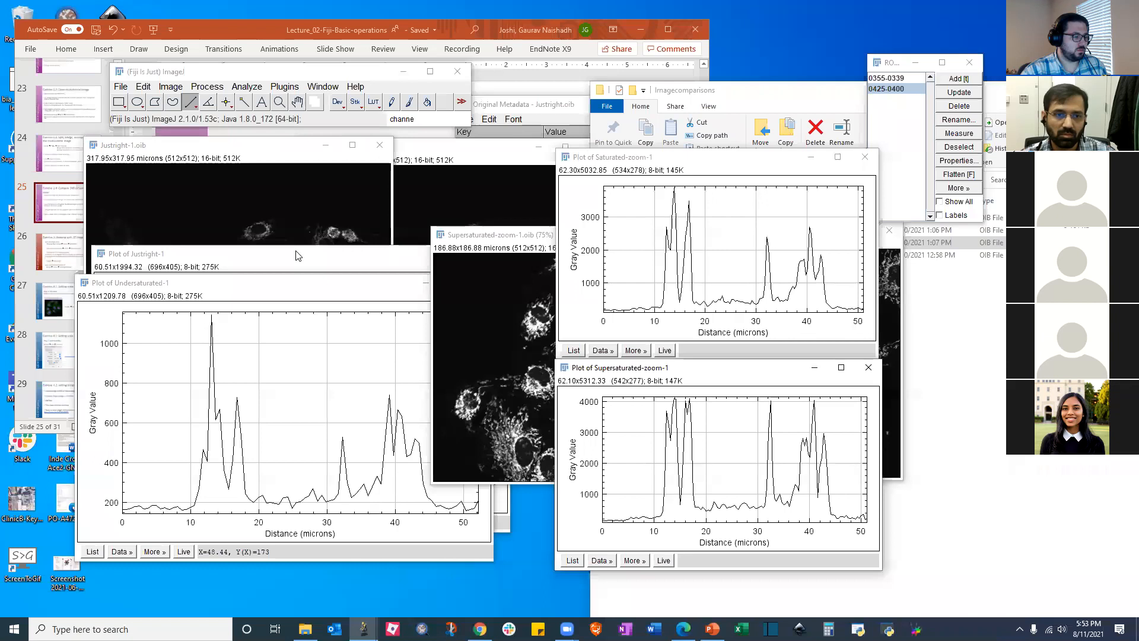
# Separate the Justright-1 and Undersaturated-1 plots, shrink both and stack Undersaturated-1 below Justright-1
pyautogui.moveTo(297, 255); pyautogui.dragTo(293, 80)
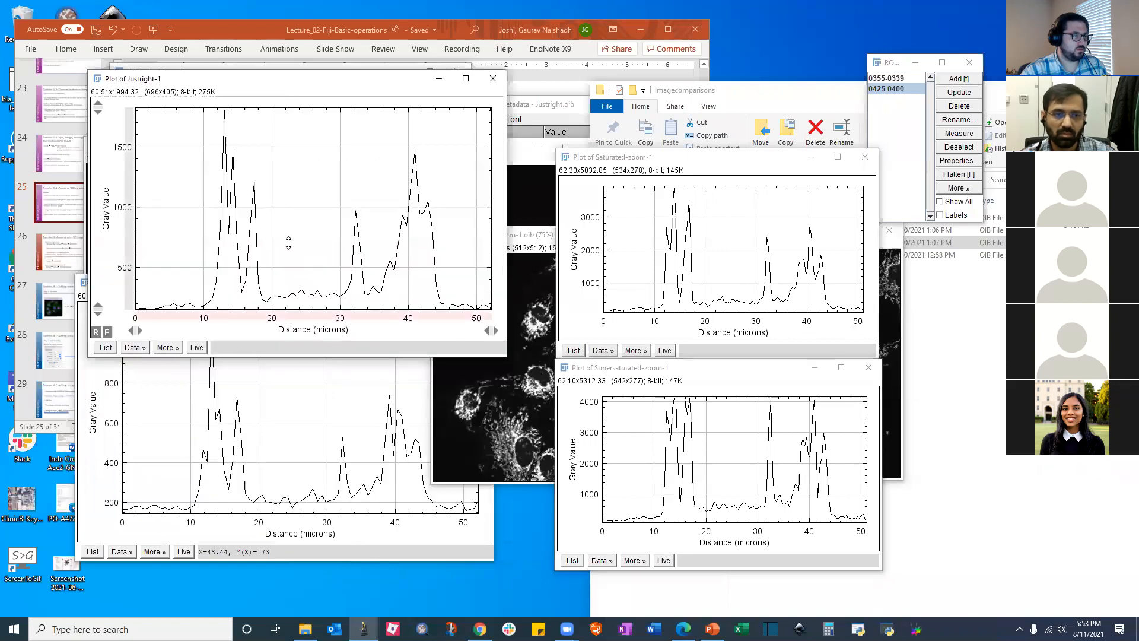
pyautogui.click(315, 414)
pyautogui.moveTo(313, 292); pyautogui.dragTo(331, 327)
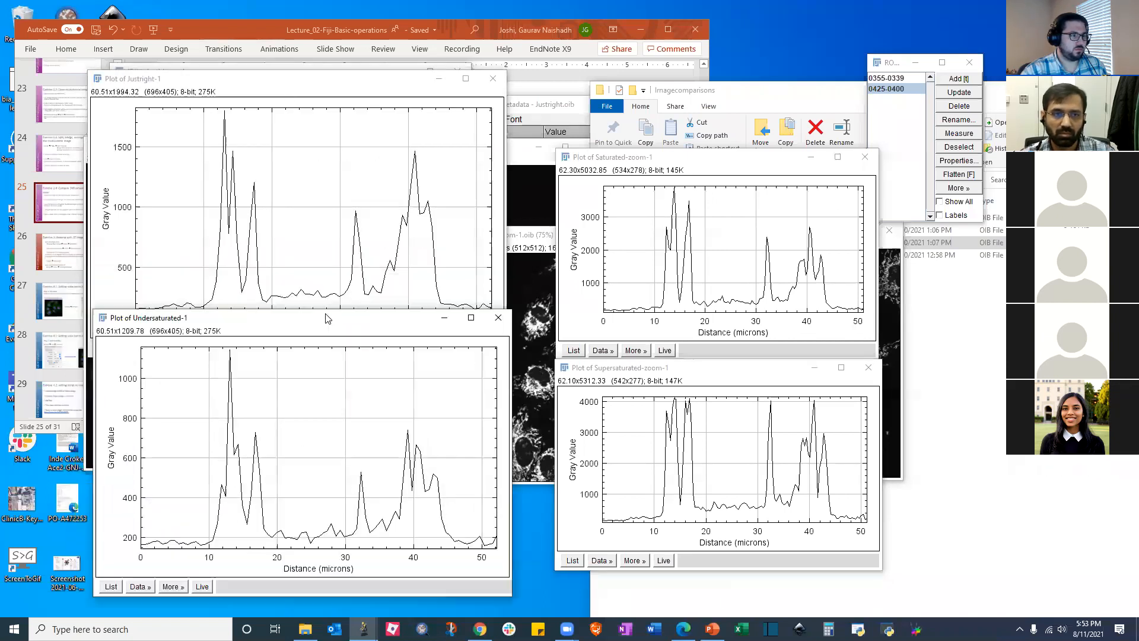
pyautogui.click(368, 198)
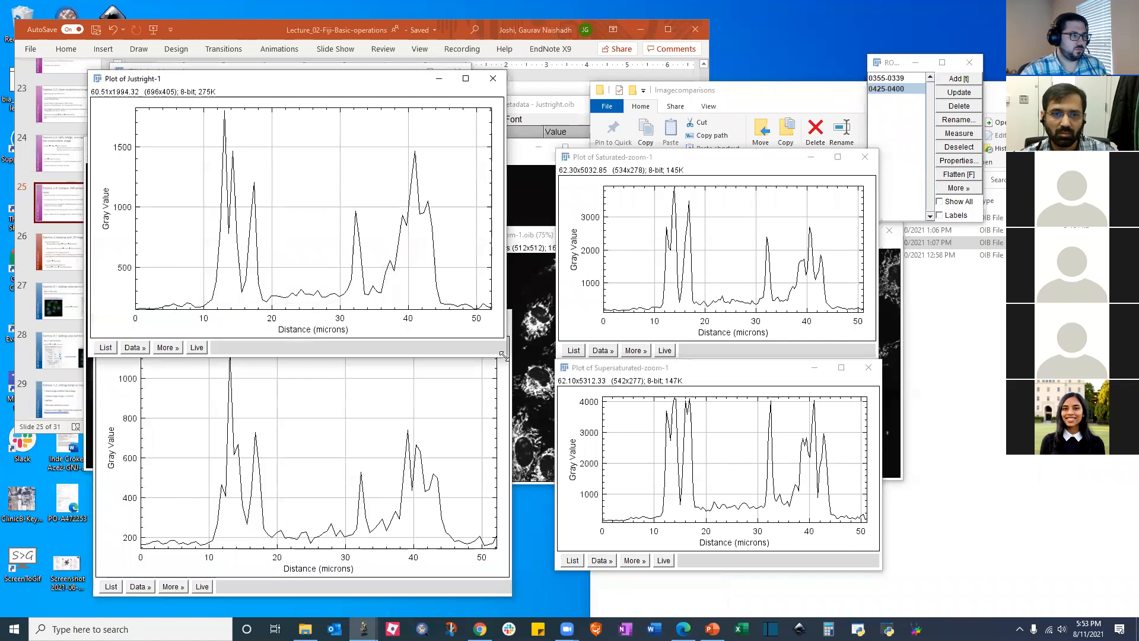
pyautogui.moveTo(503, 355); pyautogui.dragTo(420, 261)
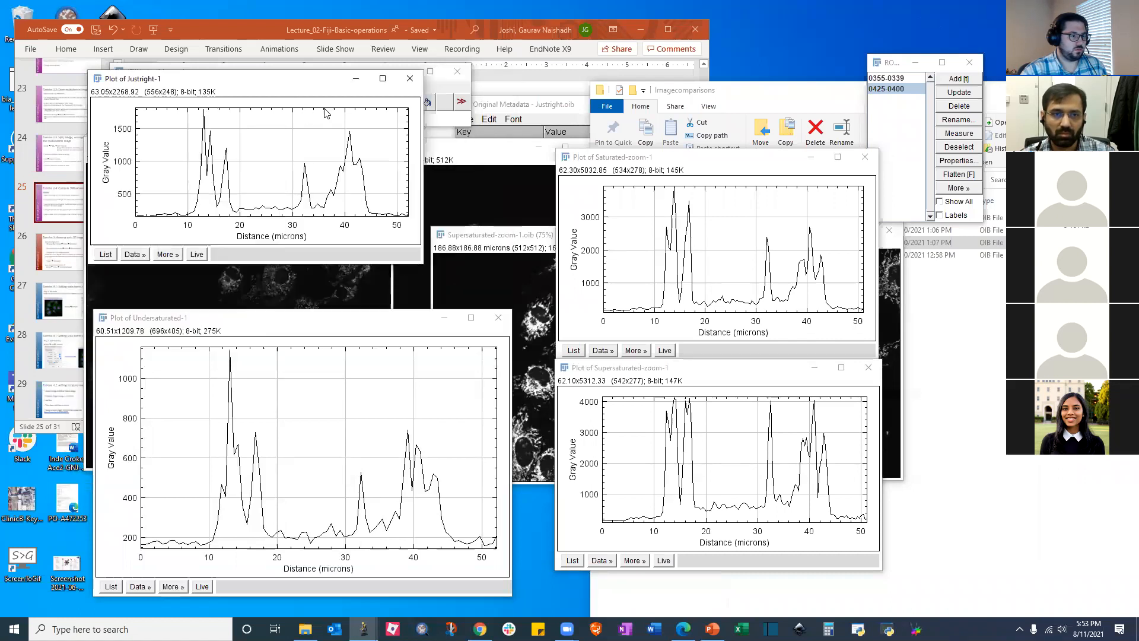
pyautogui.moveTo(288, 82); pyautogui.dragTo(324, 108)
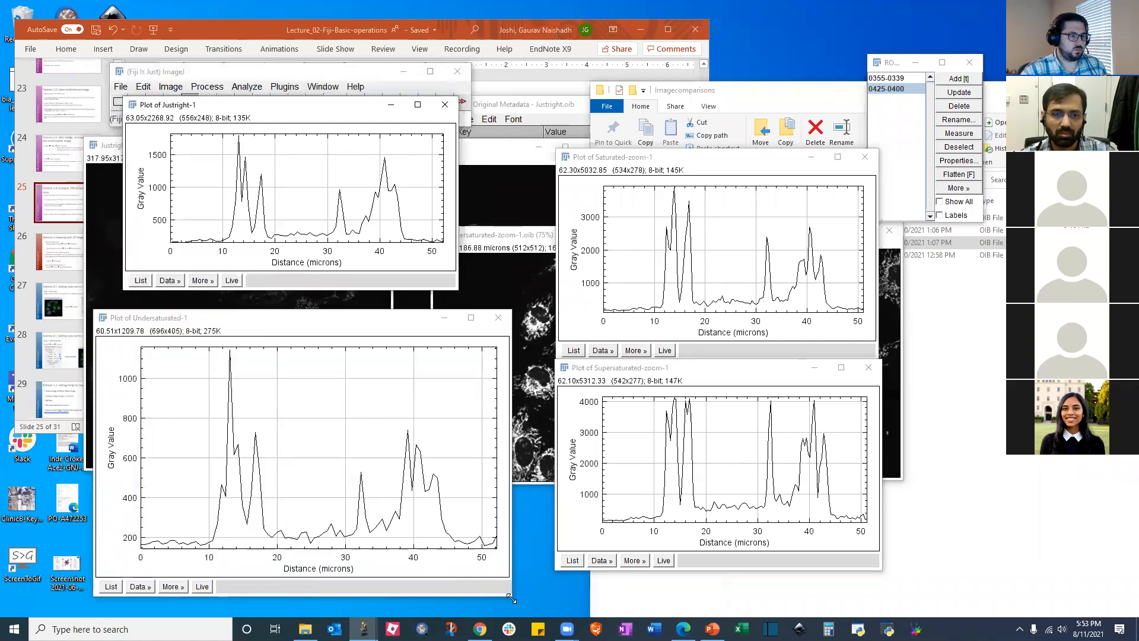
pyautogui.moveTo(511, 599); pyautogui.dragTo(400, 524)
pyautogui.moveTo(242, 325); pyautogui.dragTo(283, 310)
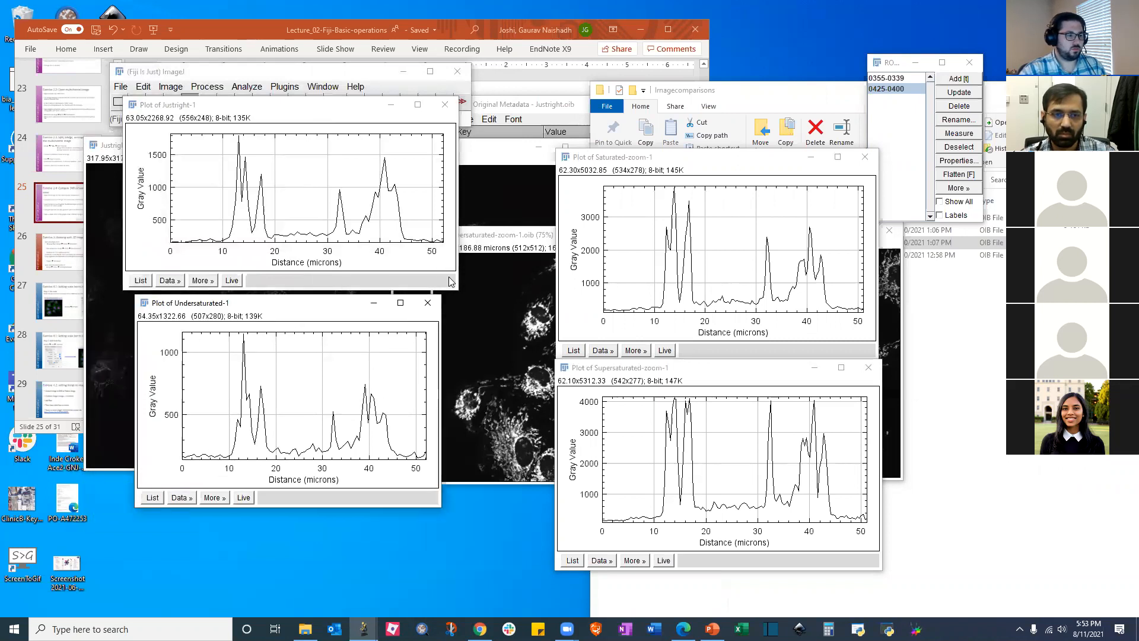
# Shrink the Justright-1 and Undersaturated-1 plots further and align them as a column directly beside the two zoom plots
pyautogui.moveTo(457, 289); pyautogui.dragTo(405, 269)
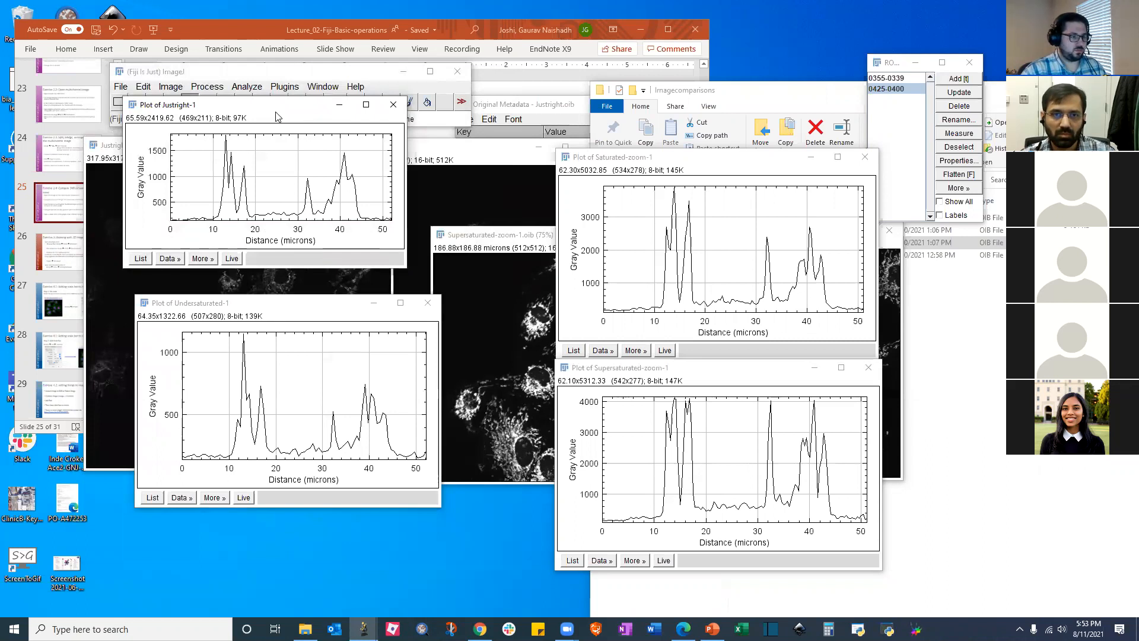
pyautogui.moveTo(256, 104); pyautogui.dragTo(393, 153)
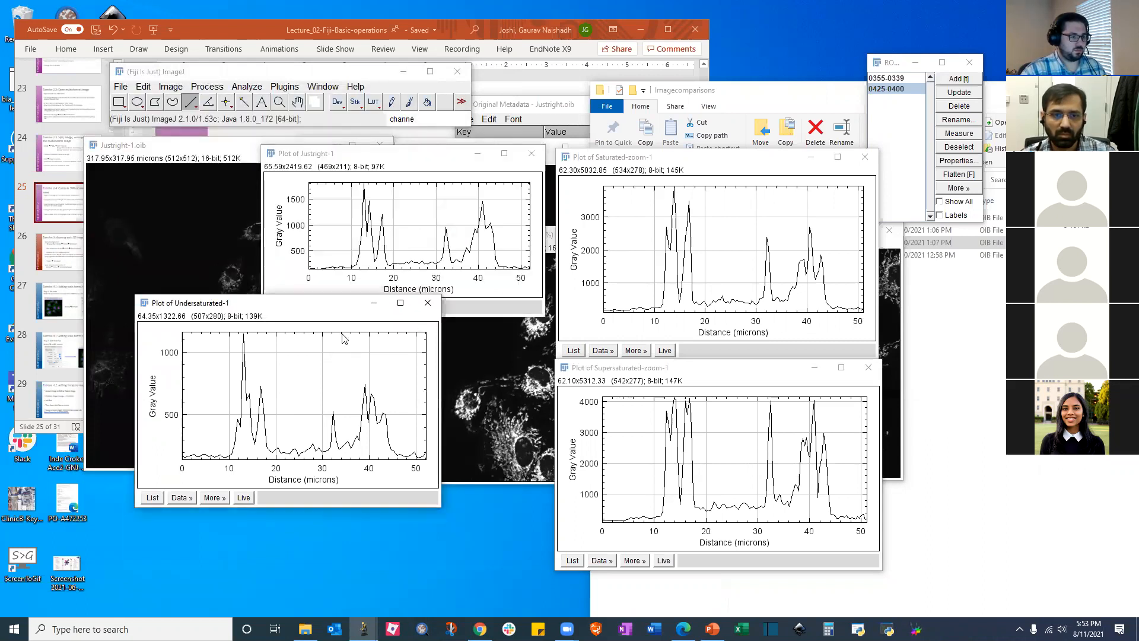
pyautogui.moveTo(344, 302); pyautogui.dragTo(467, 330)
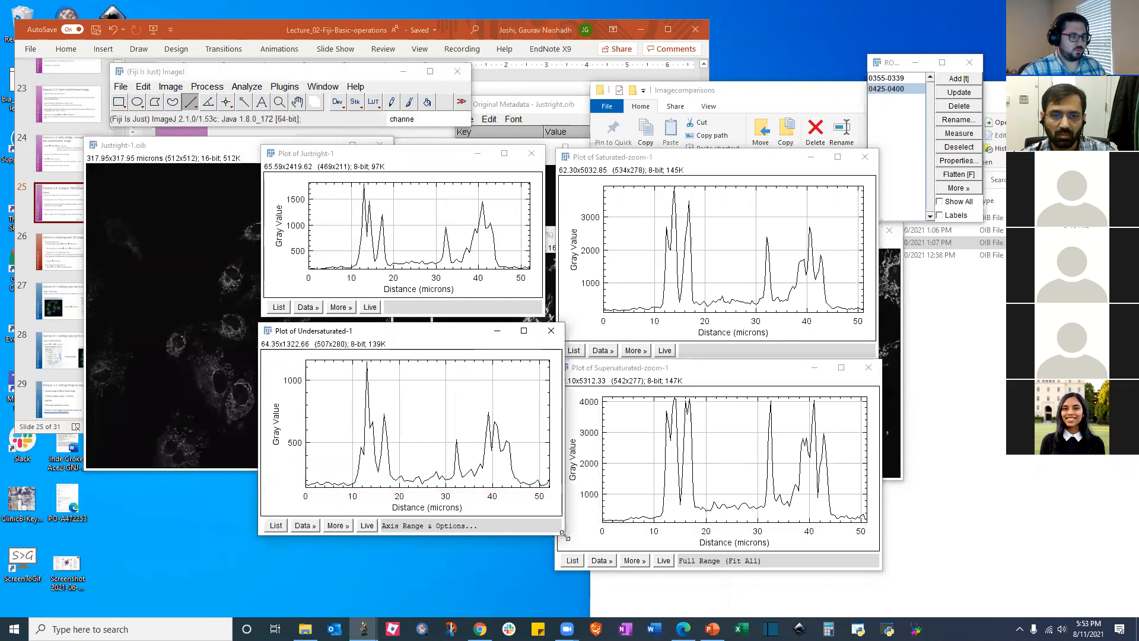
pyautogui.moveTo(564, 535); pyautogui.dragTo(547, 525)
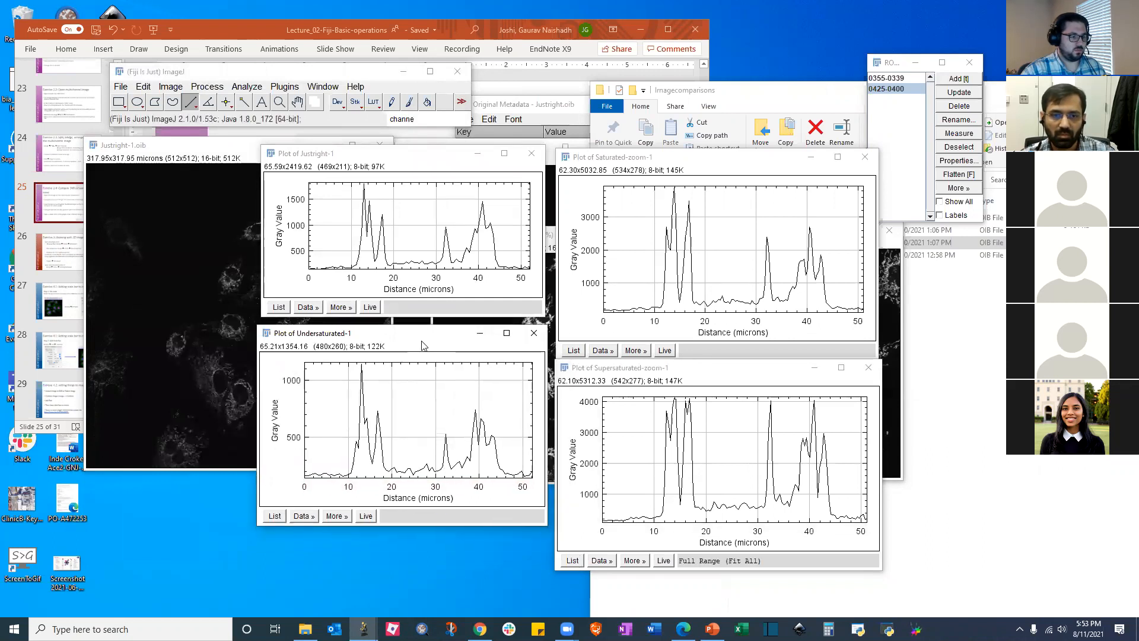
pyautogui.moveTo(422, 342); pyautogui.dragTo(423, 380)
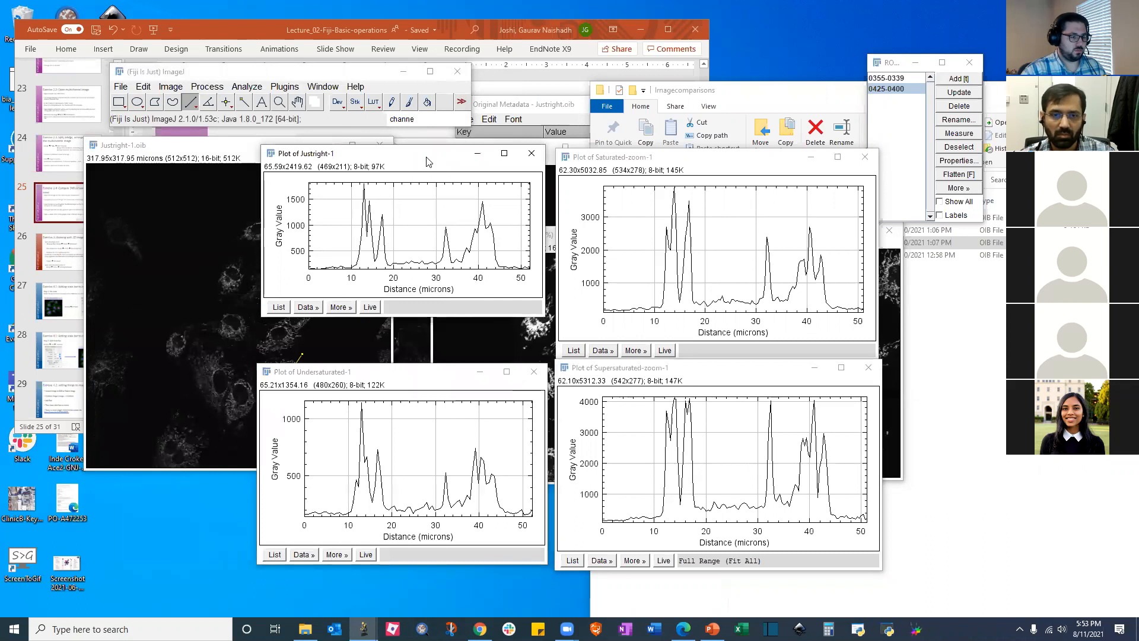
pyautogui.moveTo(427, 162); pyautogui.dragTo(429, 202)
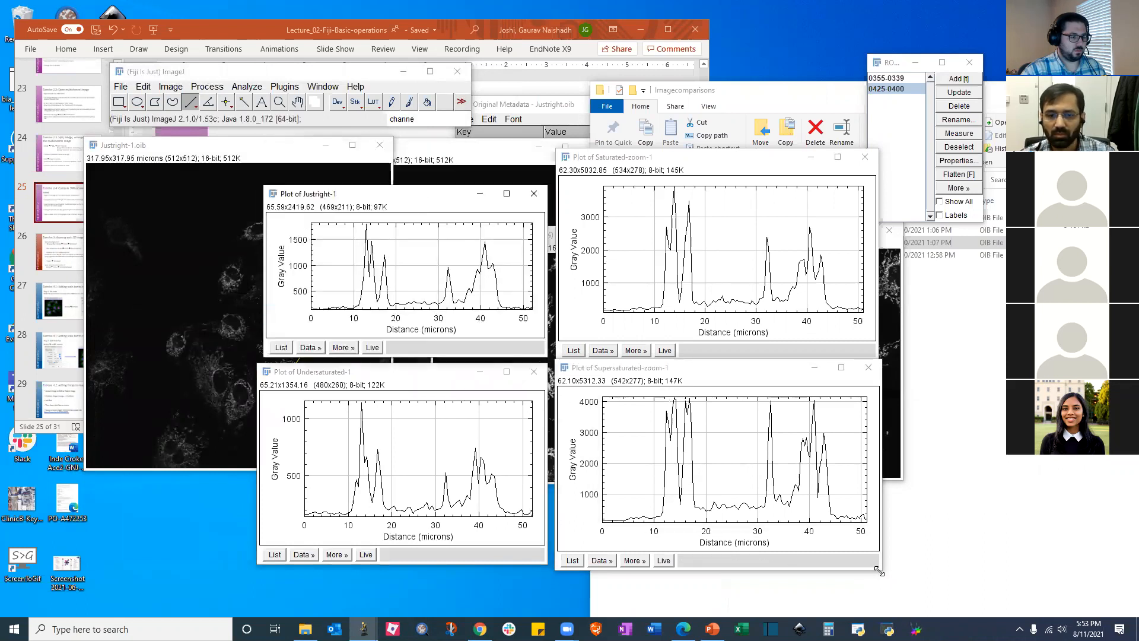
# Reduce the Saturated-zoom-1 and Supersaturated-zoom-1 plots to match the neighbouring plots and align all four in a two-by-two grid
pyautogui.moveTo(879, 571); pyautogui.dragTo(861, 557)
pyautogui.moveTo(685, 380); pyautogui.dragTo(681, 384)
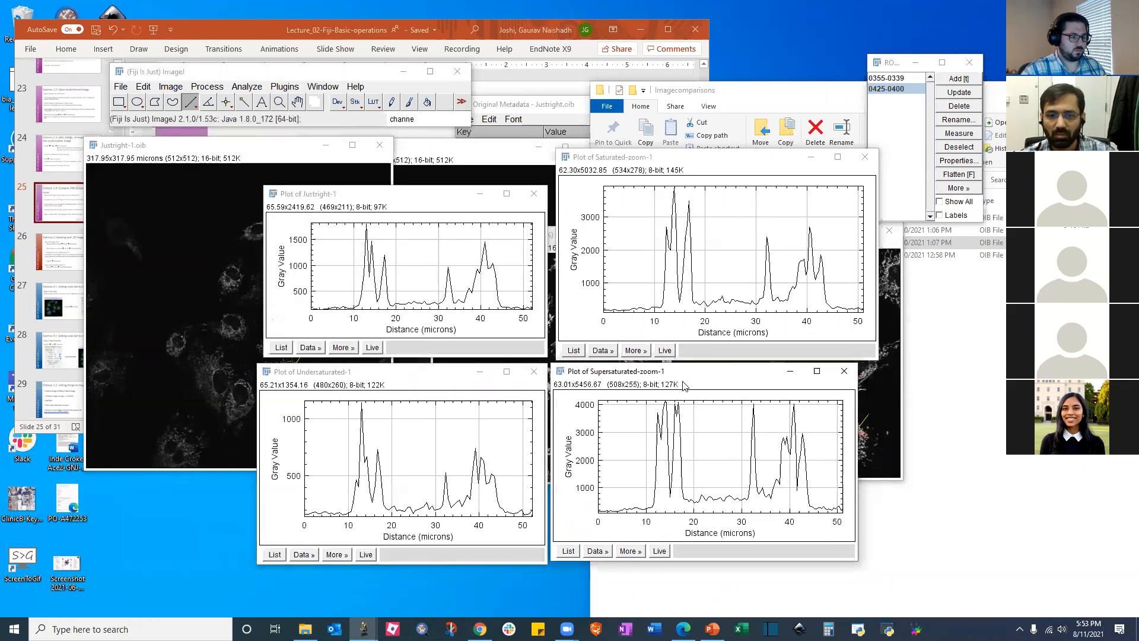
pyautogui.click(718, 172)
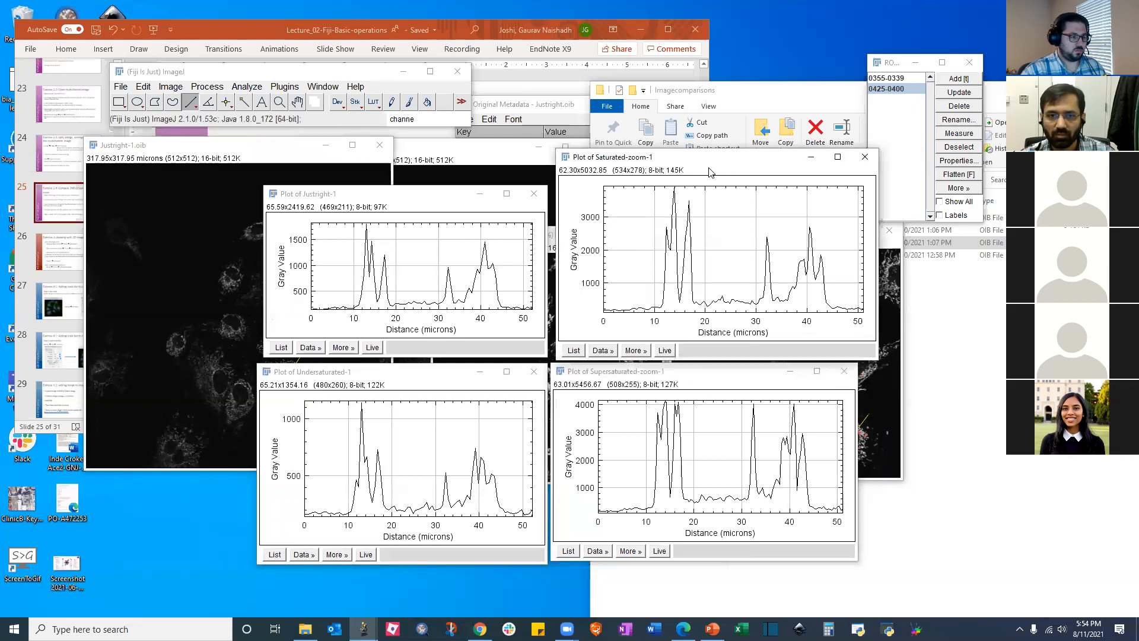
pyautogui.moveTo(713, 159); pyautogui.dragTo(705, 159)
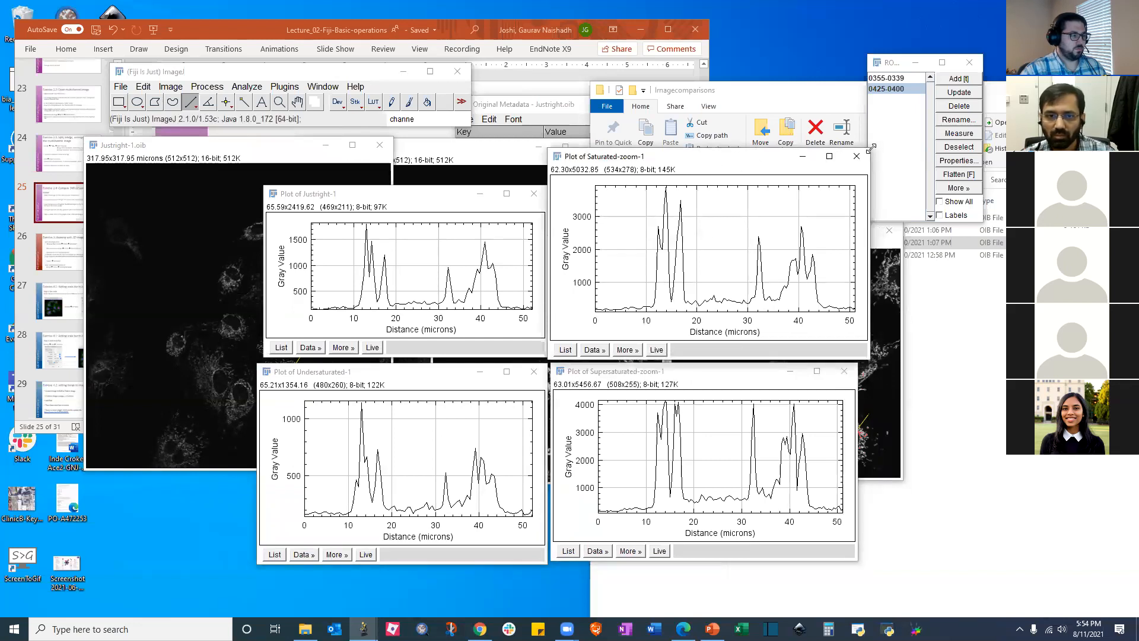
pyautogui.moveTo(871, 148); pyautogui.dragTo(834, 168)
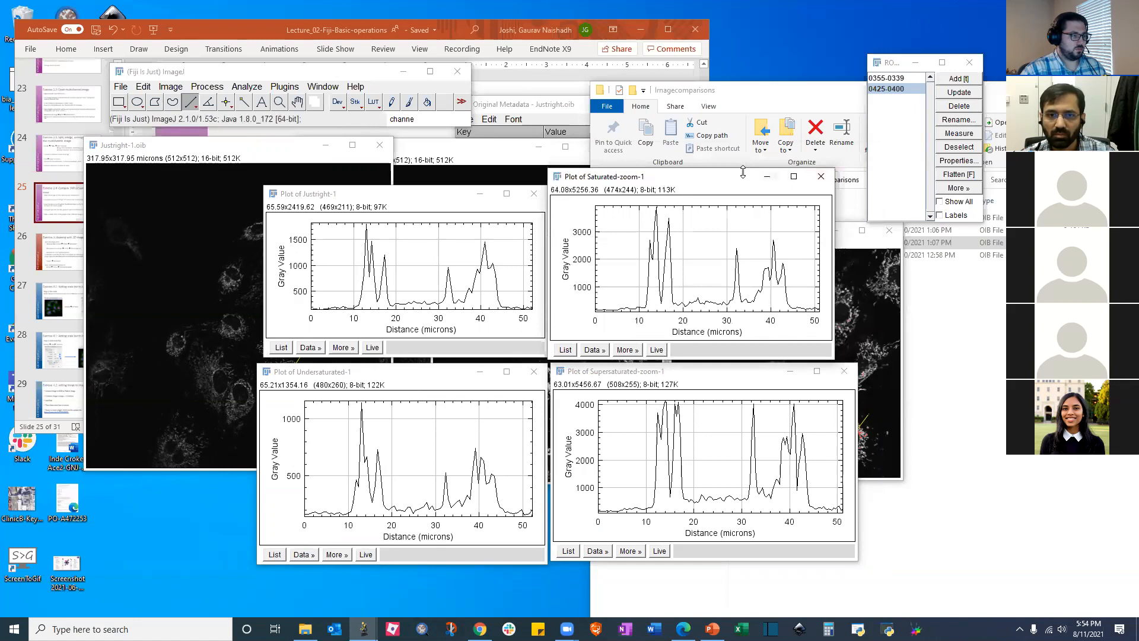
pyautogui.moveTo(748, 182); pyautogui.dragTo(747, 194)
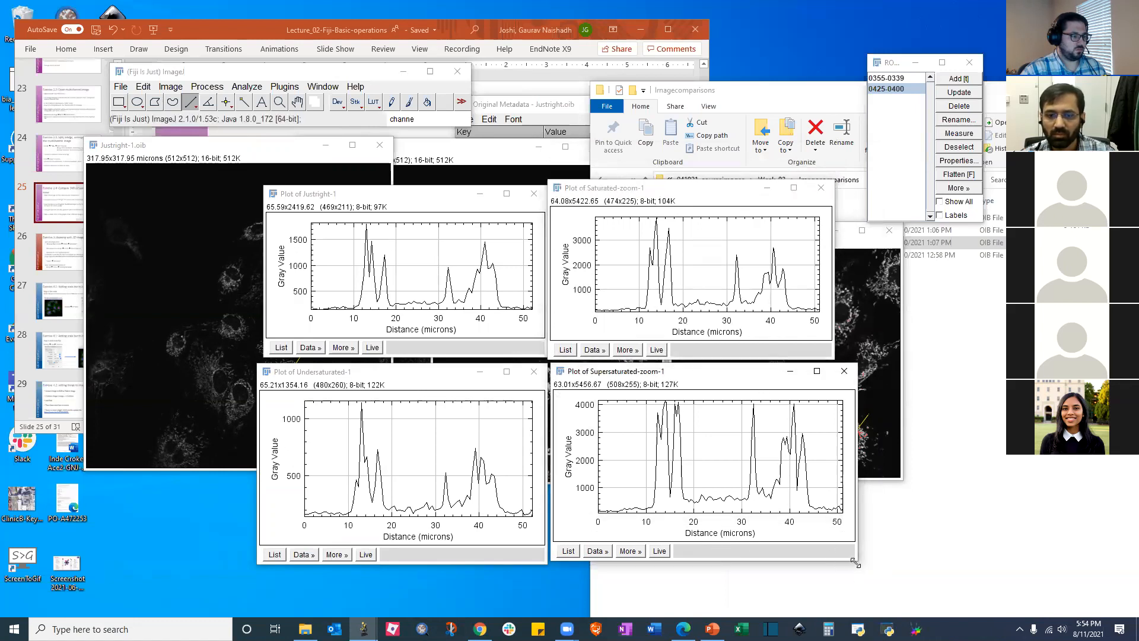
pyautogui.moveTo(855, 563); pyautogui.dragTo(837, 560)
pyautogui.moveTo(704, 384); pyautogui.dragTo(702, 387)
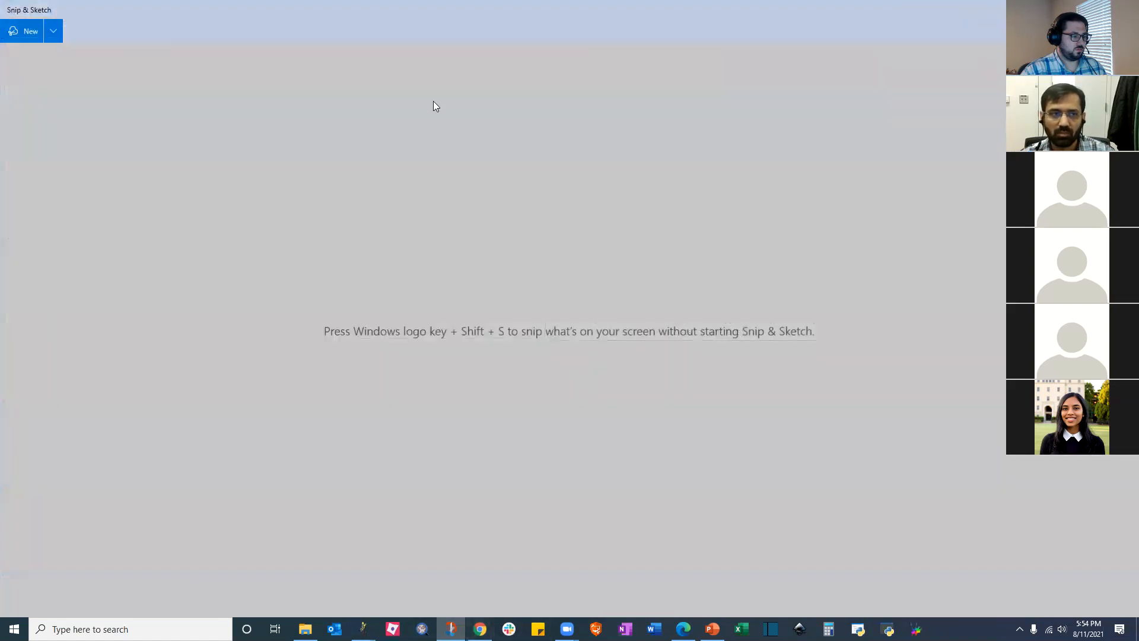
# Snip the area covering all four plots and post the capture in the emoryici workspace's #bia-at-emory channel in Slack
pyautogui.click(30, 31)
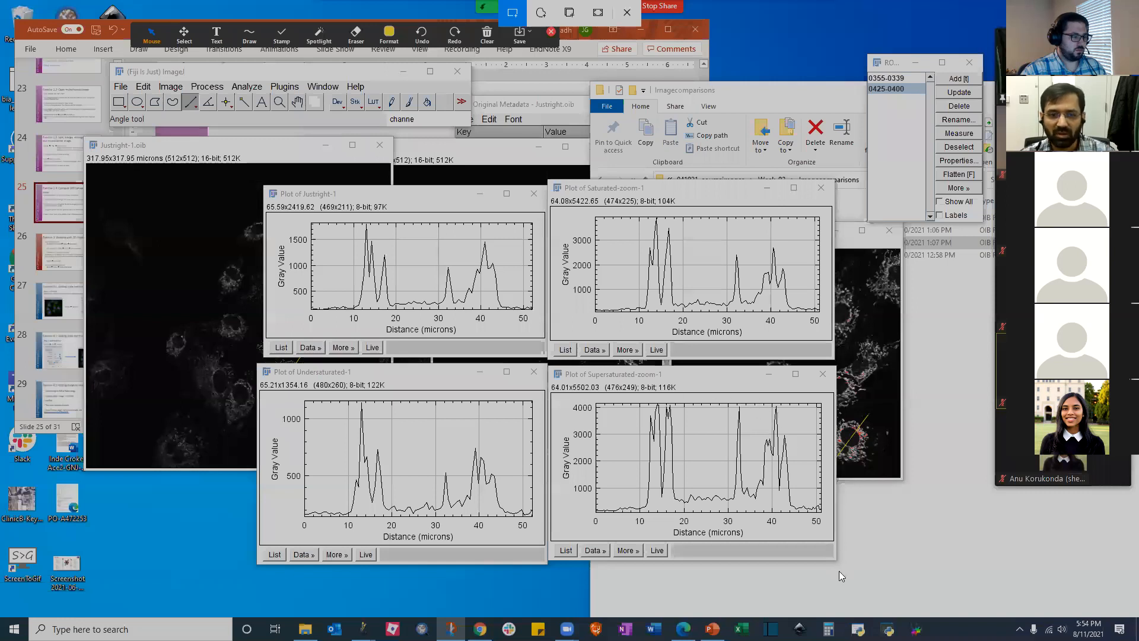
pyautogui.moveTo(839, 570); pyautogui.dragTo(552, 377)
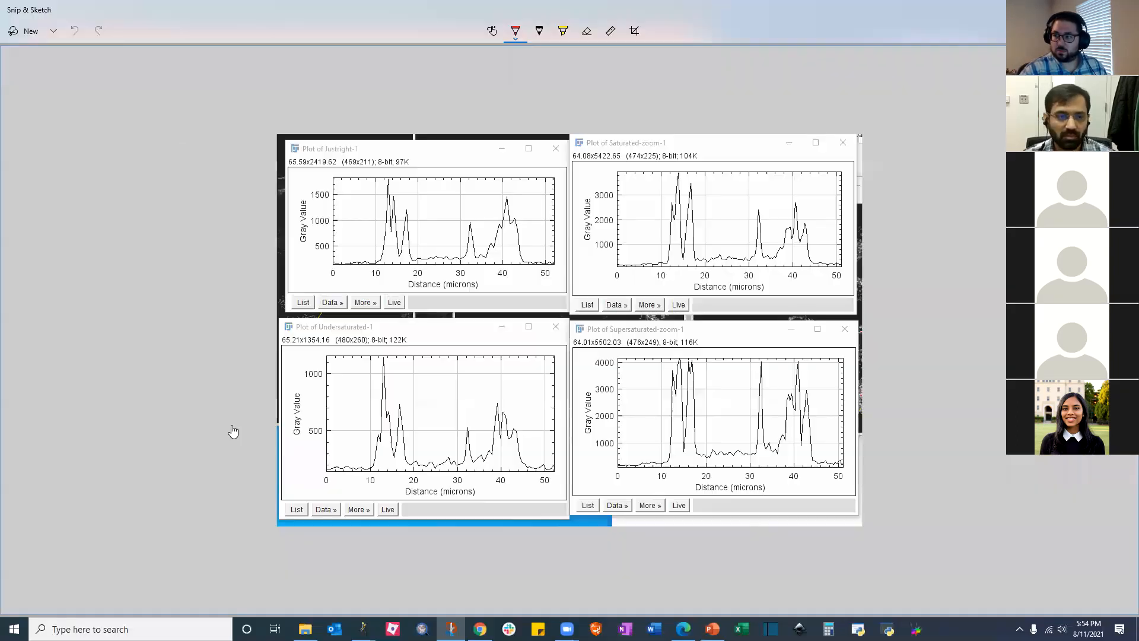
pyautogui.hotkey('alt', 'Tab')
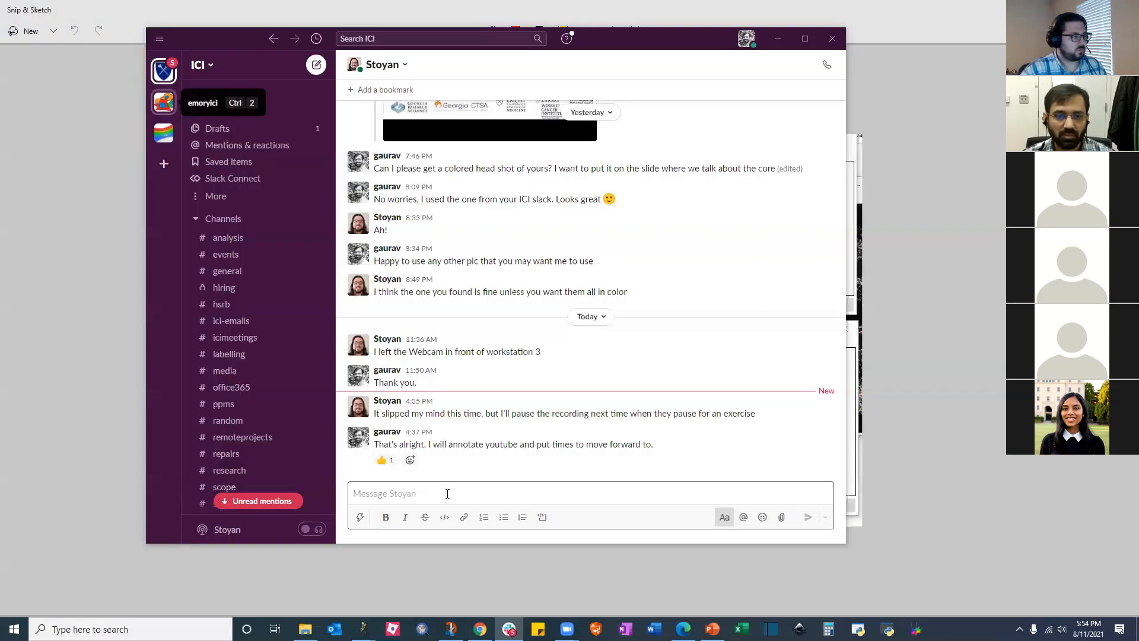
pyautogui.hotkey('ctrl', '2')
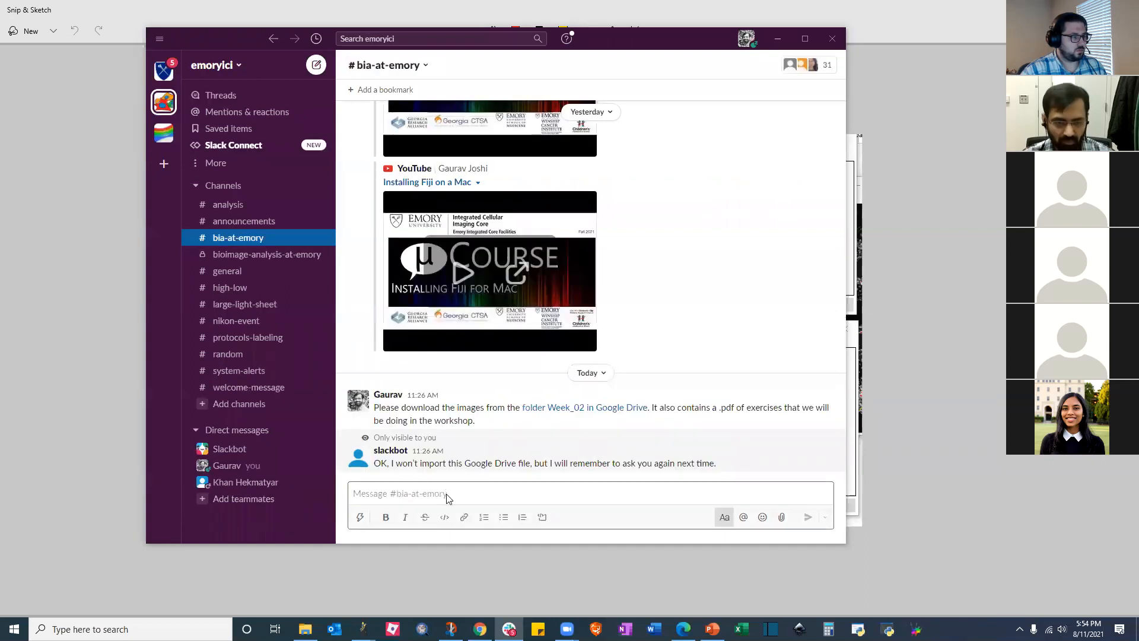
pyautogui.hotkey('ctrl', 'v')
pyautogui.press('Return')
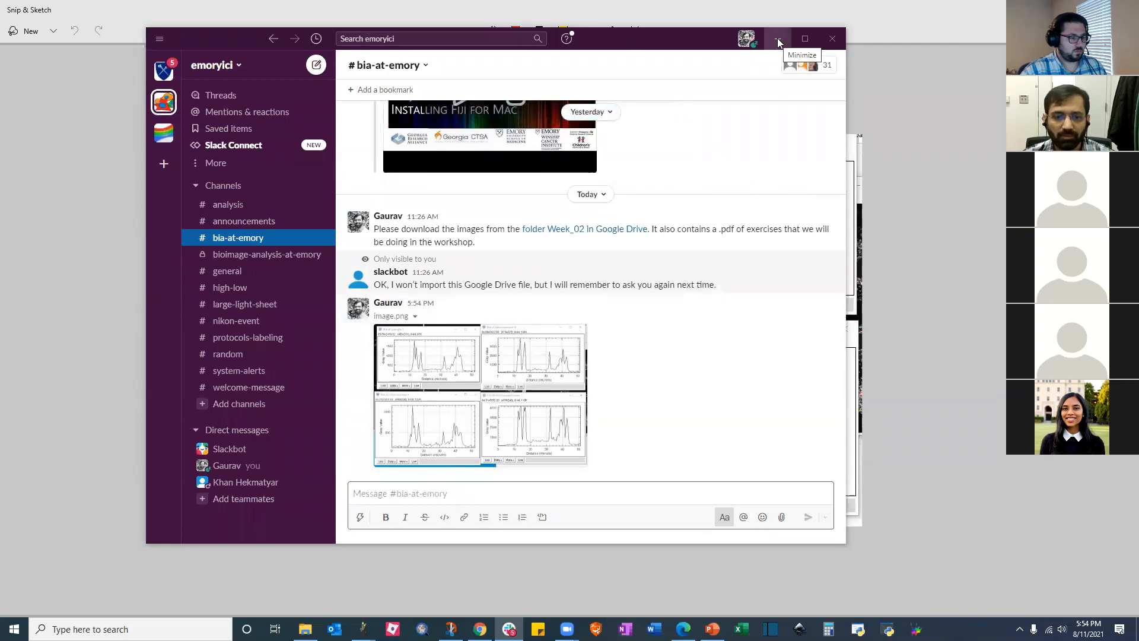
pyautogui.click(965, 59)
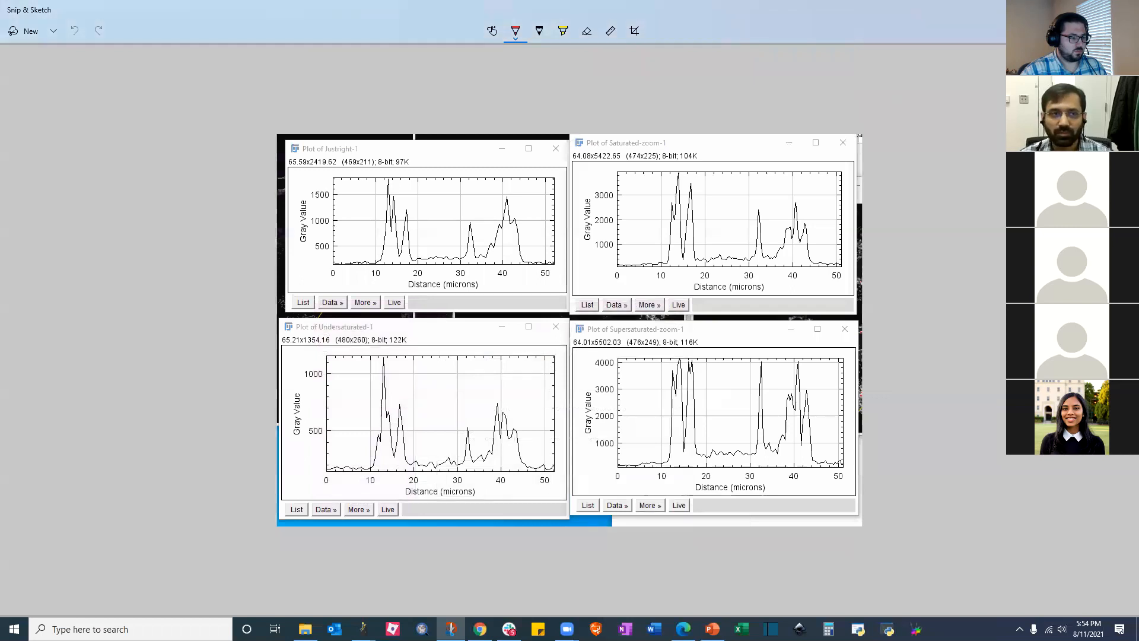
# Return to Fiji, lower both zoom plots slightly and move the Justright-1 and Undersaturated-1 plots away from them
pyautogui.hotkey('alt', 'Tab')
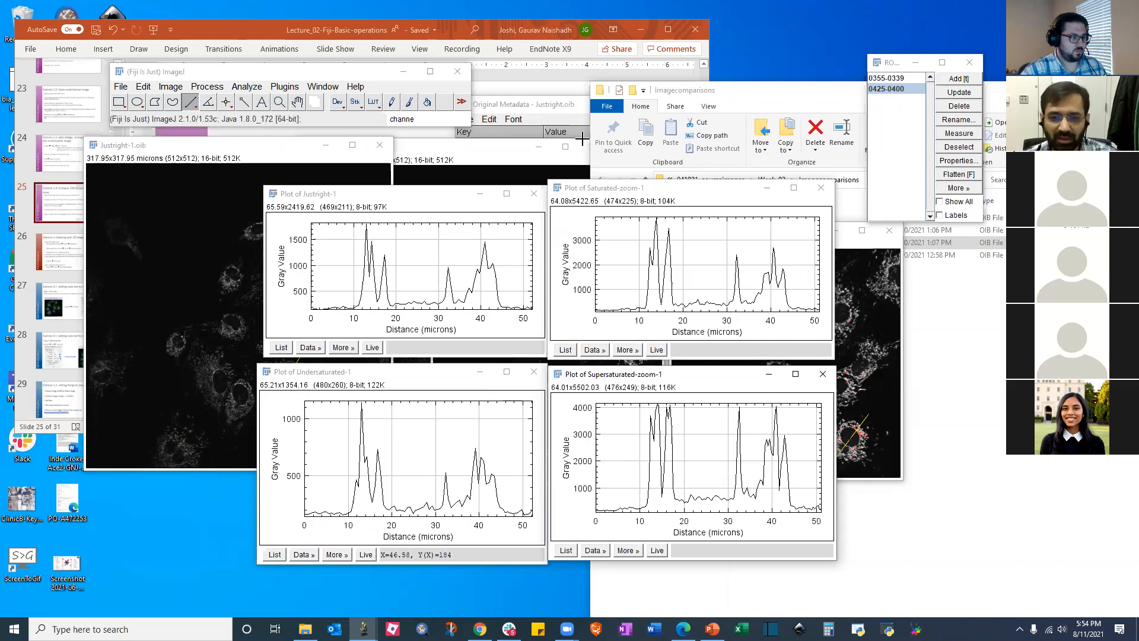
pyautogui.moveTo(634, 380); pyautogui.dragTo(636, 384)
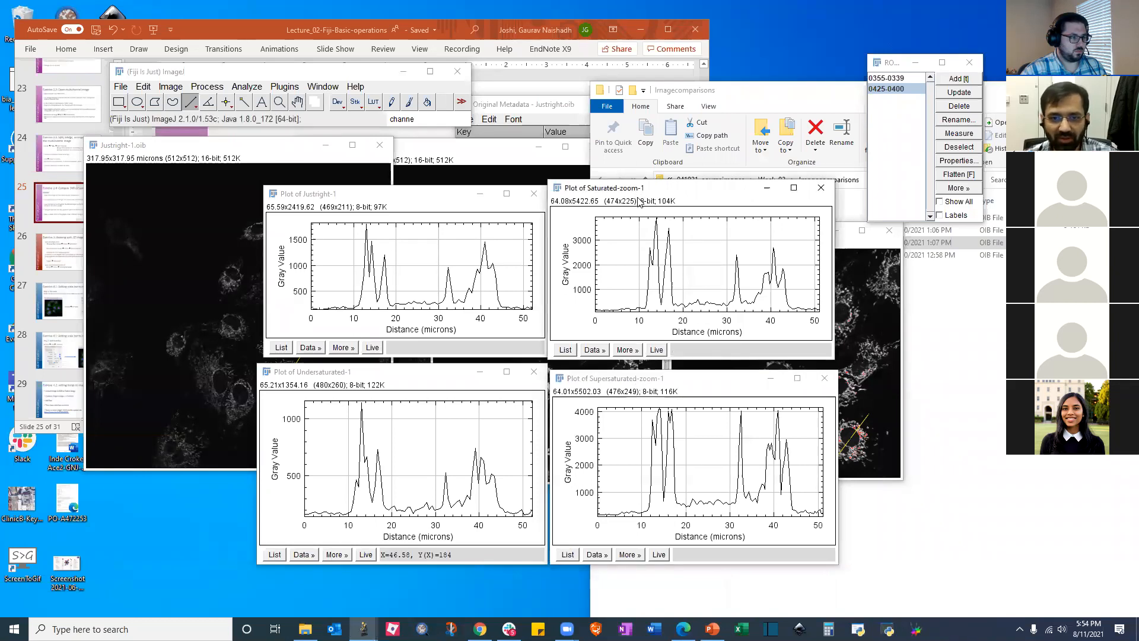
pyautogui.moveTo(640, 189); pyautogui.dragTo(640, 198)
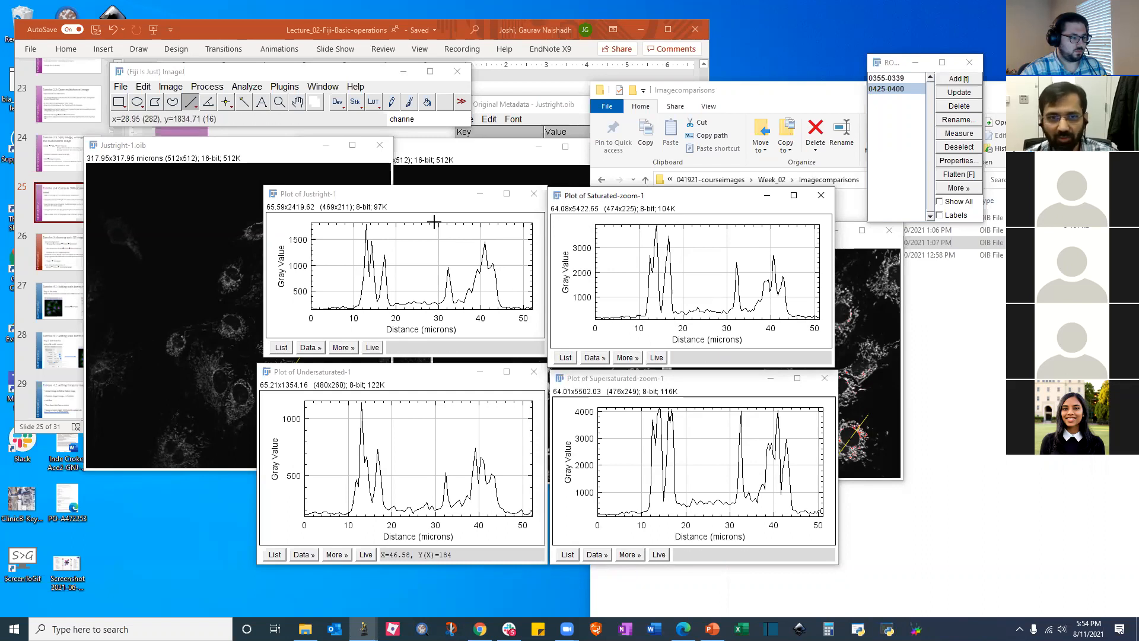
pyautogui.moveTo(418, 197); pyautogui.dragTo(302, 182)
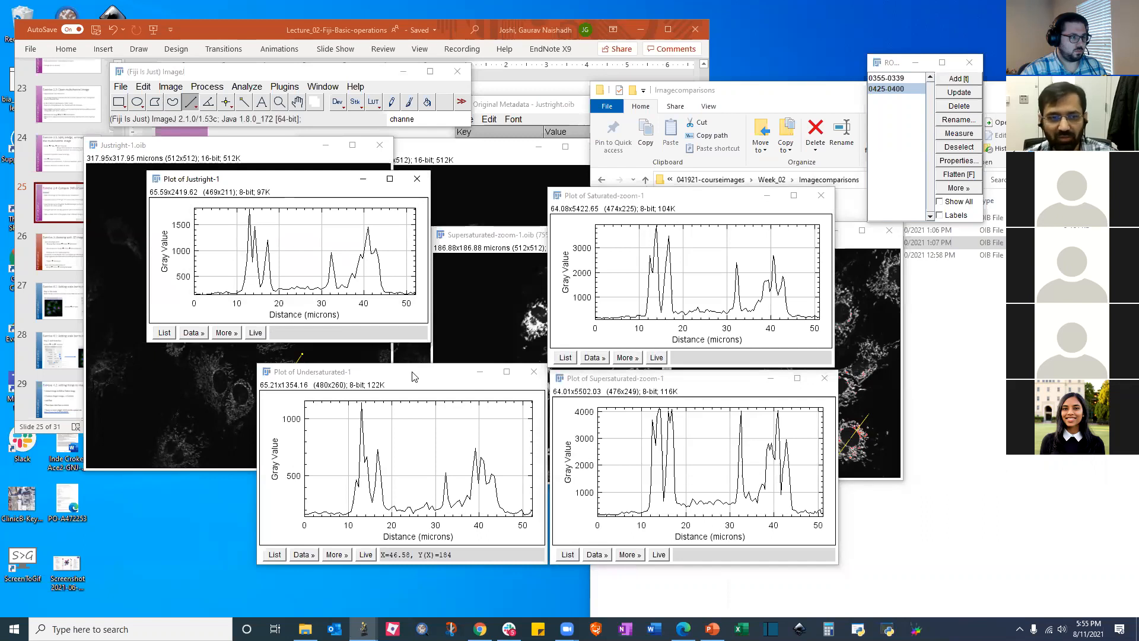
pyautogui.moveTo(414, 376); pyautogui.dragTo(298, 358)
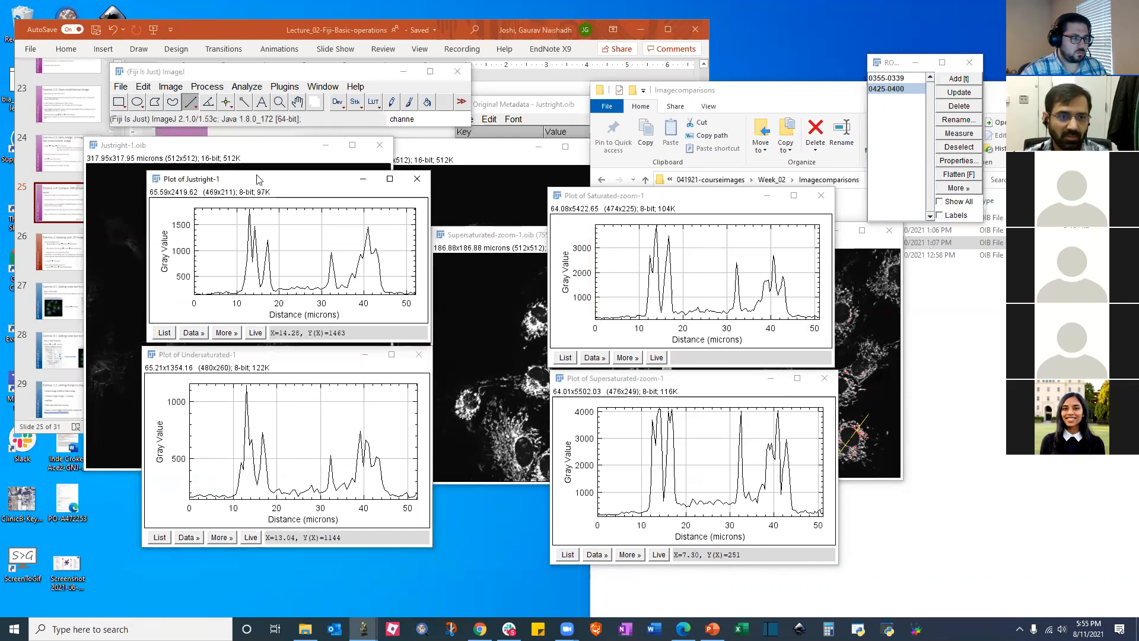
# Restack the Justright-1 and Undersaturated-1 plots closer to the zoom plots, enlarging them to about 548x263 and 560x310
pyautogui.moveTo(241, 178); pyautogui.dragTo(288, 141)
pyautogui.click(261, 357)
pyautogui.moveTo(262, 357); pyautogui.dragTo(304, 321)
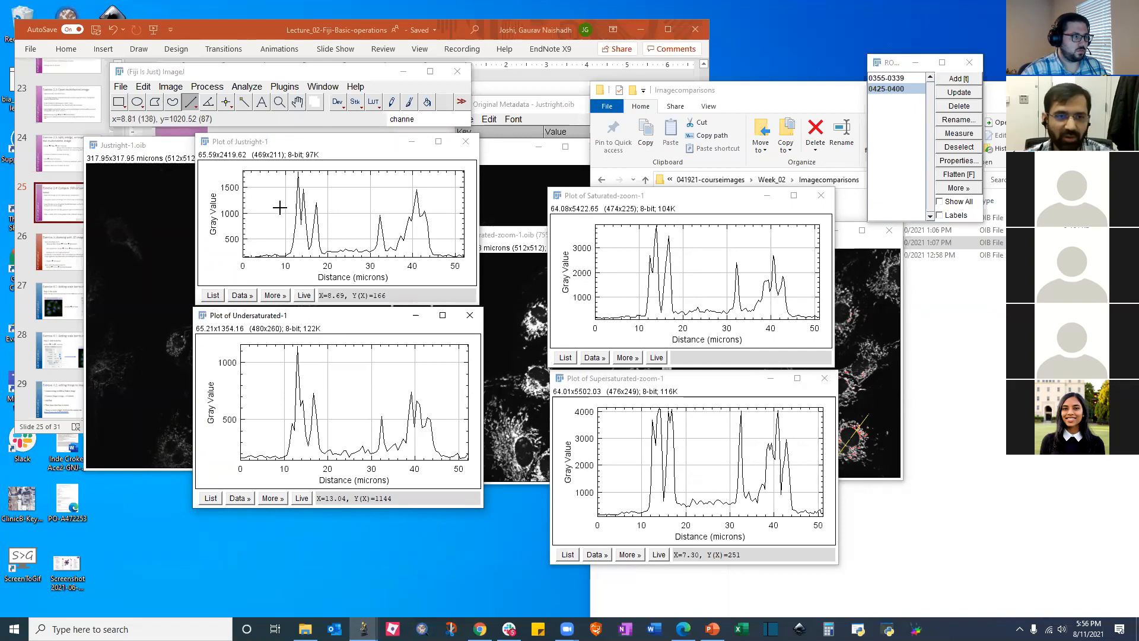
pyautogui.click(267, 143)
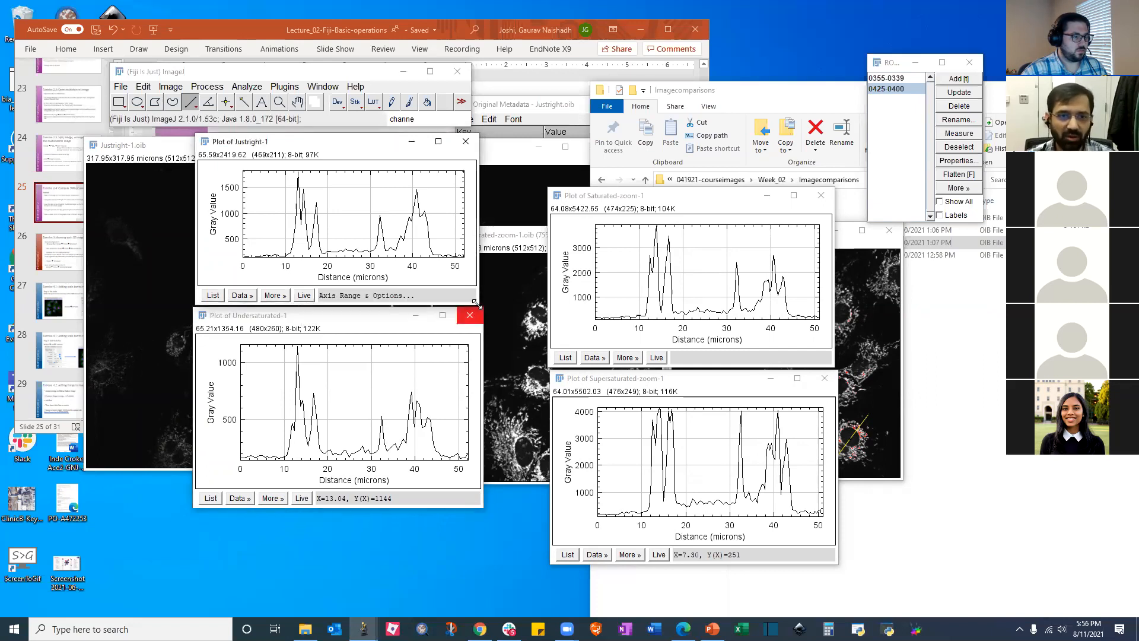
pyautogui.moveTo(478, 309); pyautogui.dragTo(525, 336)
pyautogui.click(430, 385)
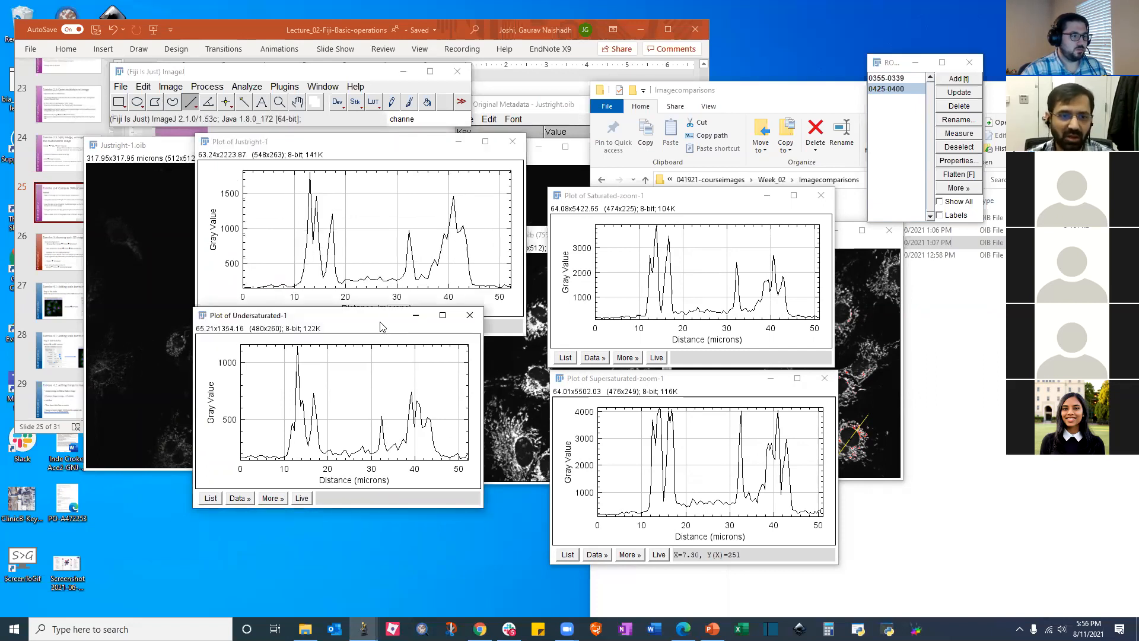
pyautogui.moveTo(381, 326); pyautogui.dragTo(380, 356)
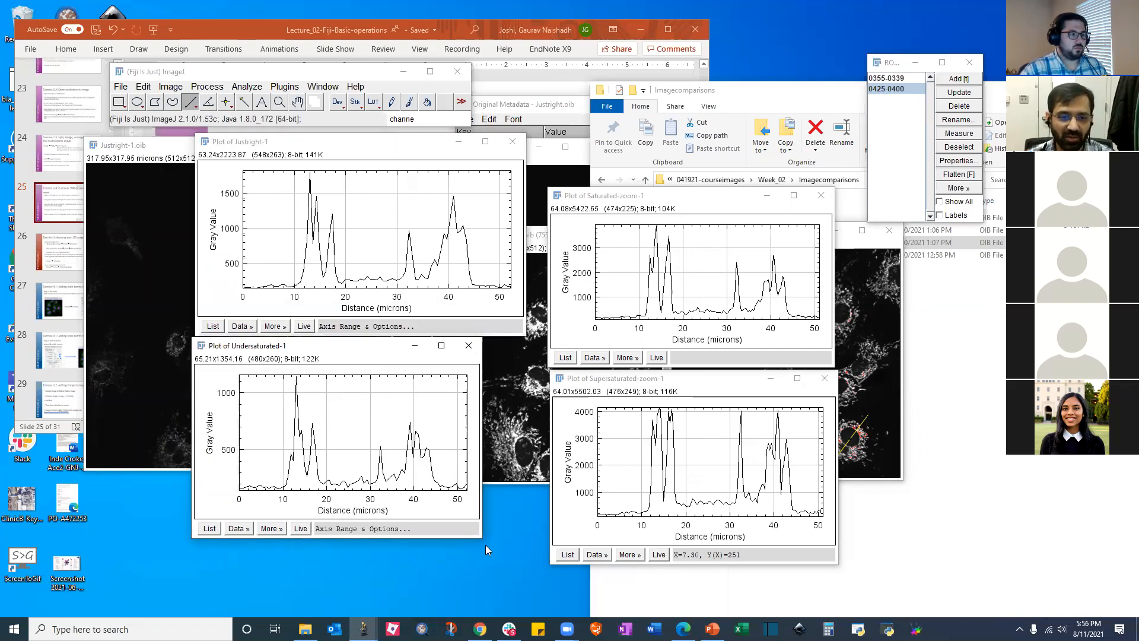
pyautogui.moveTo(482, 539); pyautogui.dragTo(528, 568)
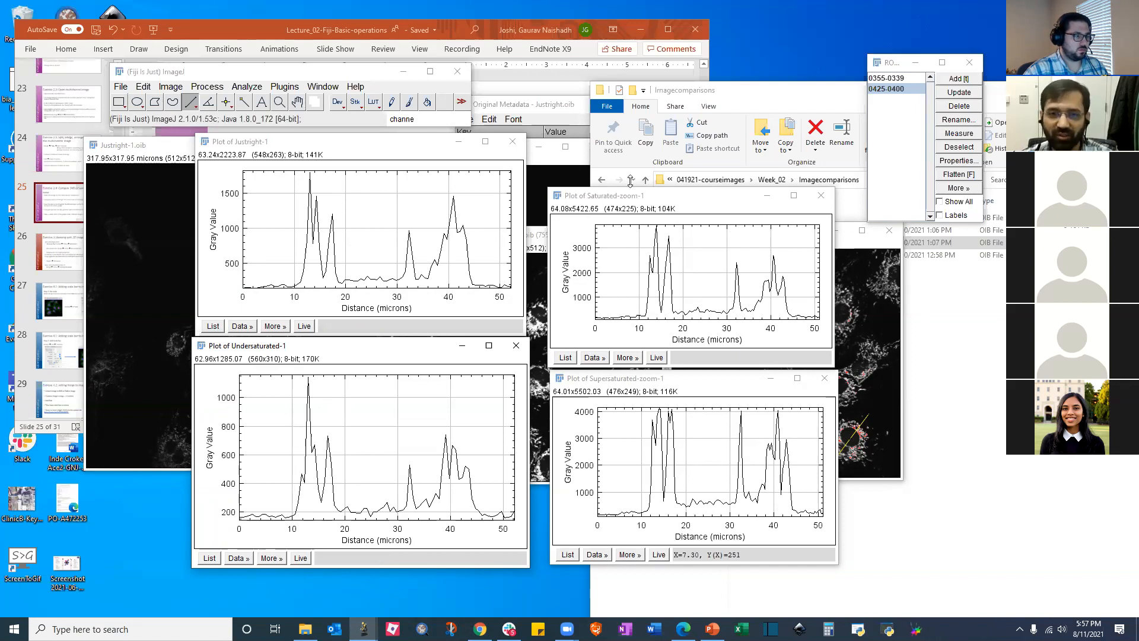
# Align the Saturated-zoom-1 and Supersaturated-zoom-1 plots beside the other pair, enlarging them to about 500x247 and 523x279
pyautogui.moveTo(624, 196); pyautogui.dragTo(613, 153)
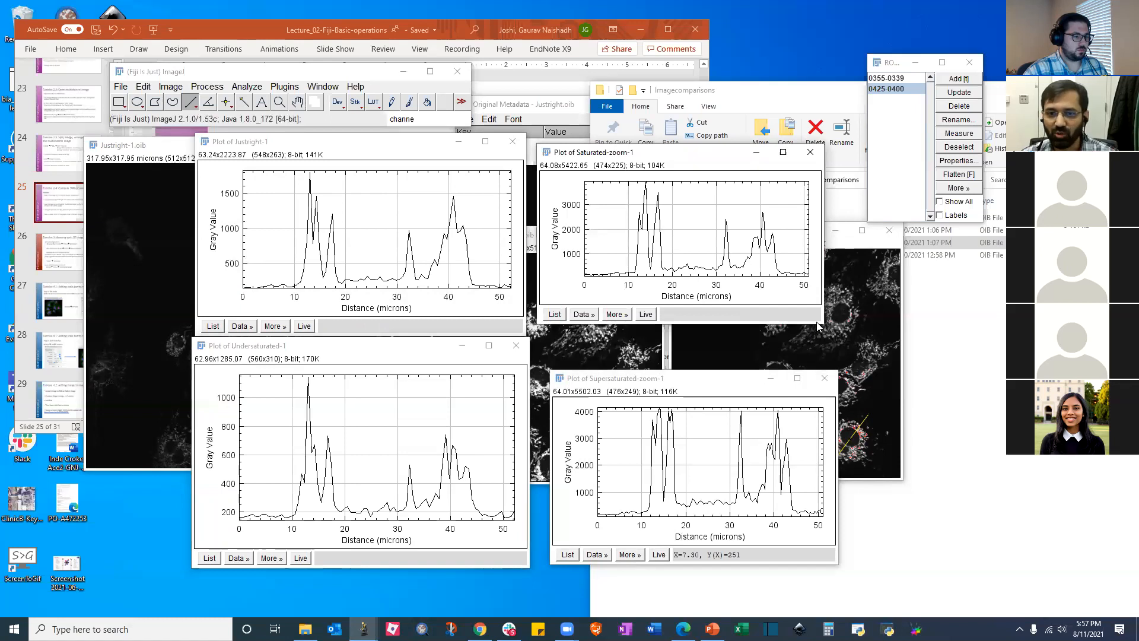
pyautogui.moveTo(838, 338); pyautogui.dragTo(838, 337)
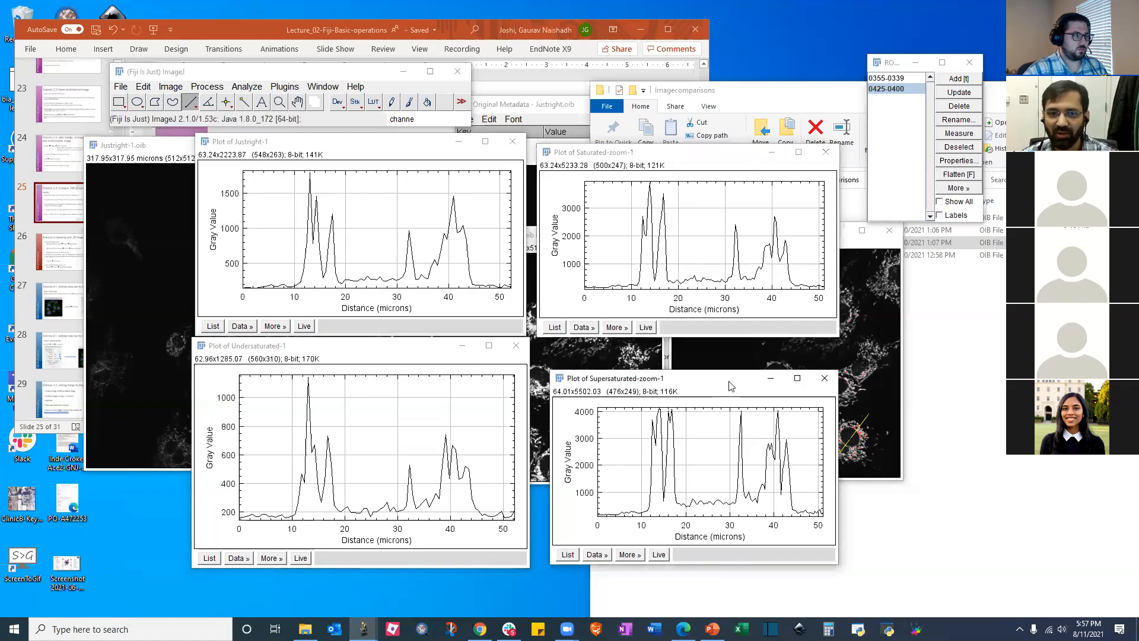
pyautogui.moveTo(729, 382); pyautogui.dragTo(717, 364)
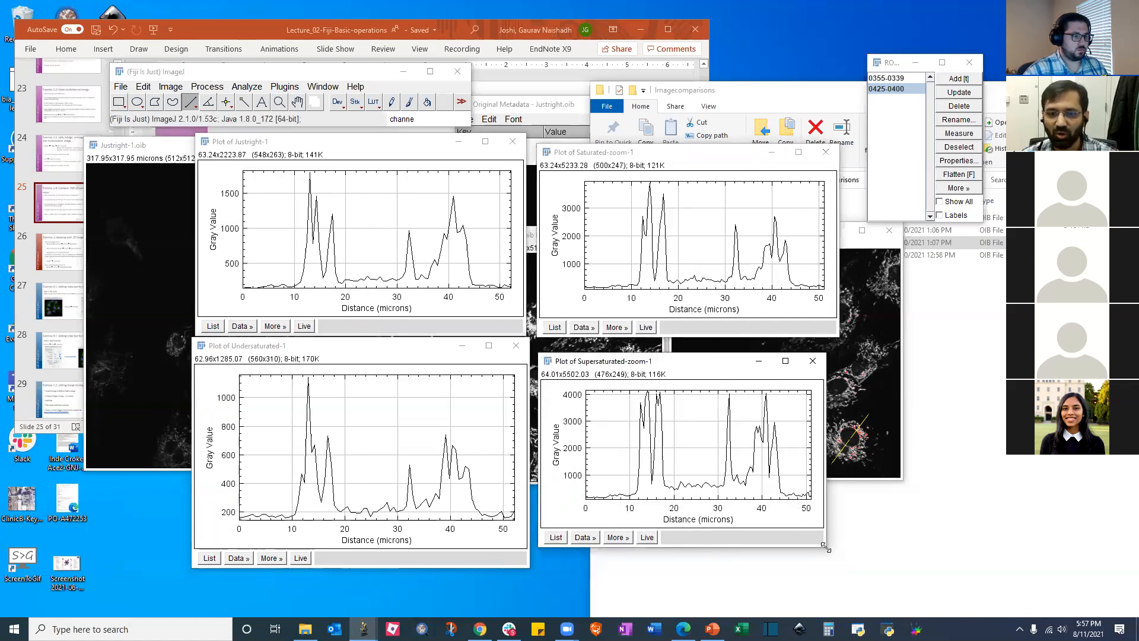
pyautogui.moveTo(826, 546); pyautogui.dragTo(853, 564)
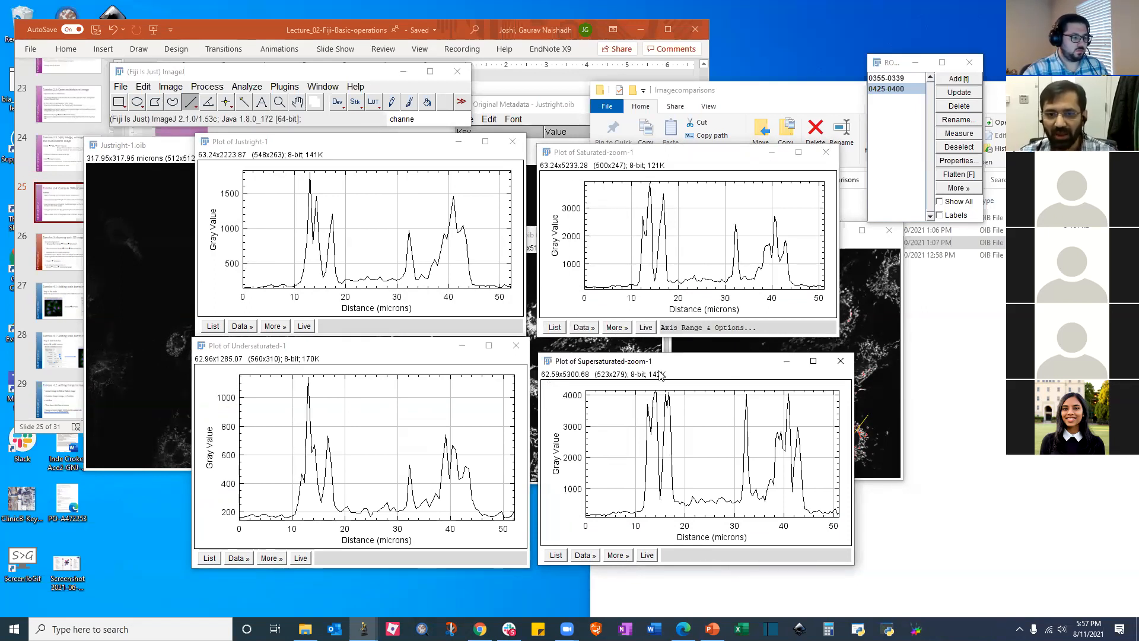
pyautogui.moveTo(660, 353); pyautogui.dragTo(660, 346)
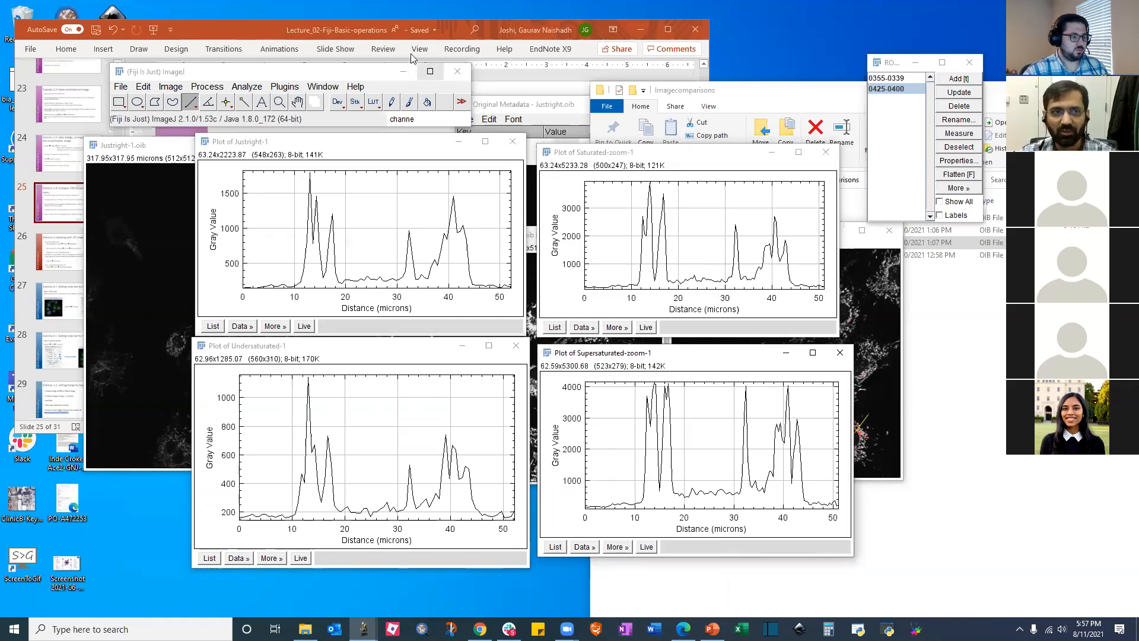
# Circle in yellow the two main peak groups on both the Saturated-zoom-1 and Supersaturated-zoom-1 plots
pyautogui.moveTo(650, 175)
pyautogui.mouseDown()
pyautogui.moveTo(628, 214)
pyautogui.moveTo(691, 232)
pyautogui.moveTo(648, 176)
pyautogui.mouseUp()
pyautogui.moveTo(666, 366)
pyautogui.mouseDown()
pyautogui.moveTo(633, 380)
pyautogui.moveTo(676, 414)
pyautogui.moveTo(653, 364)
pyautogui.moveTo(669, 395)
pyautogui.mouseUp()
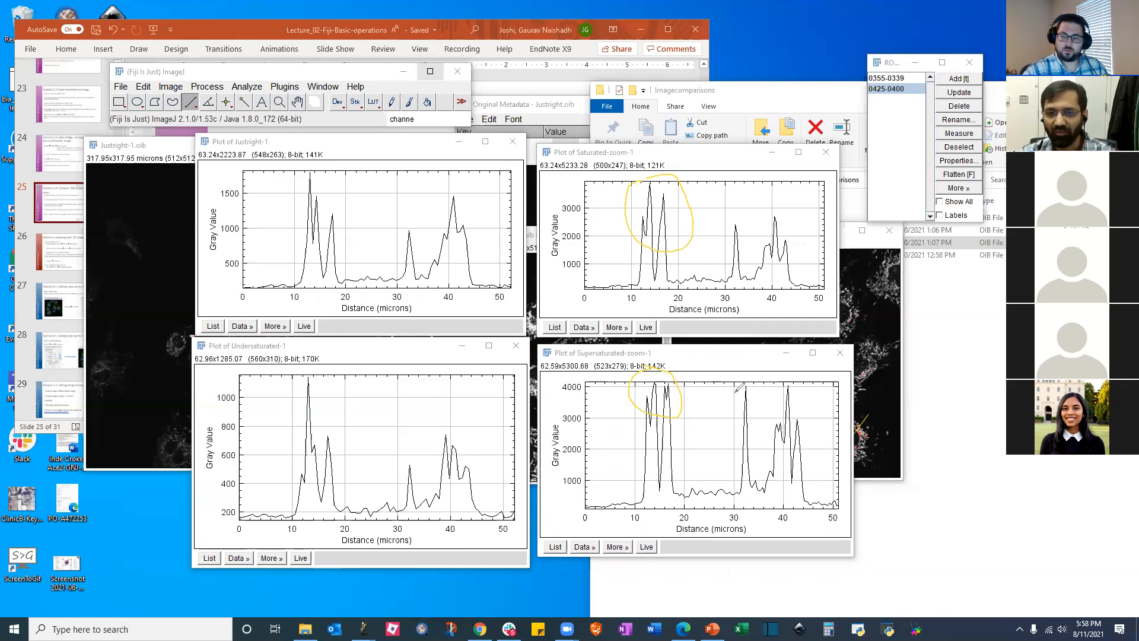
pyautogui.moveTo(738, 400)
pyautogui.mouseDown()
pyautogui.moveTo(756, 383)
pyautogui.moveTo(820, 409)
pyautogui.moveTo(765, 448)
pyautogui.moveTo(742, 392)
pyautogui.mouseUp()
pyautogui.moveTo(728, 227)
pyautogui.mouseDown()
pyautogui.moveTo(769, 205)
pyautogui.moveTo(789, 261)
pyautogui.moveTo(750, 266)
pyautogui.moveTo(731, 224)
pyautogui.mouseUp()
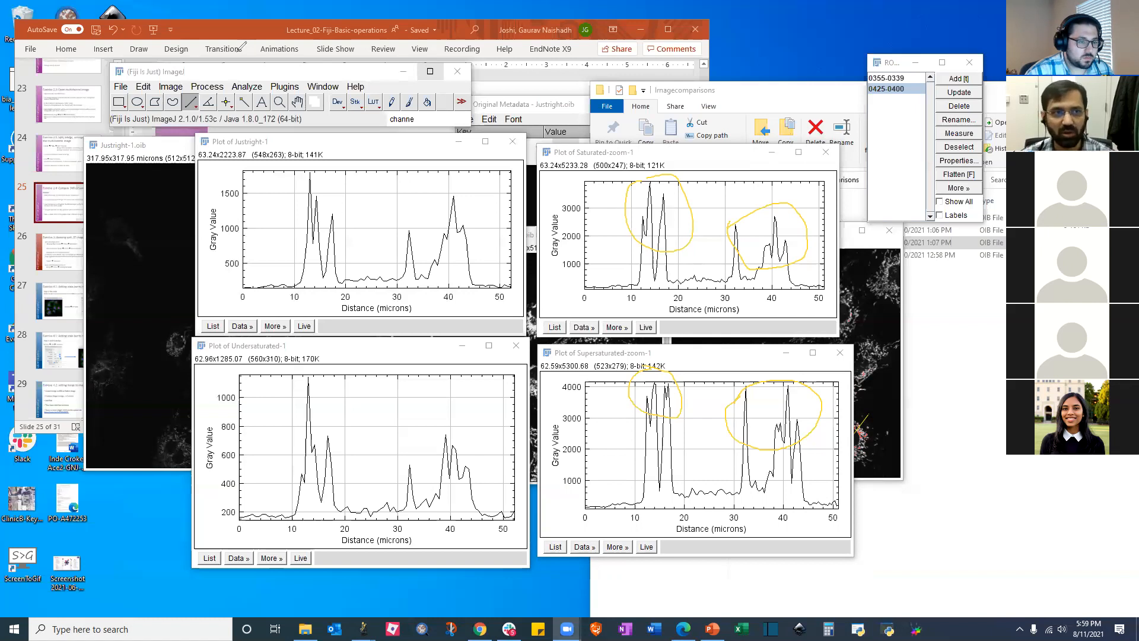
# Clear the yellow annotations and close all four intensity profile plots
pyautogui.click(771, 200)
pyautogui.press('1')
pyautogui.click(568, 198)
pyautogui.press('1')
pyautogui.click(569, 198)
pyautogui.hotkey('ctrl', 'w')
pyautogui.click(682, 414)
pyautogui.hotkey('ctrl', 'w')
pyautogui.click(466, 405)
pyautogui.hotkey('ctrl', 'w')
pyautogui.click(427, 244)
pyautogui.hotkey('ctrl', 'w')
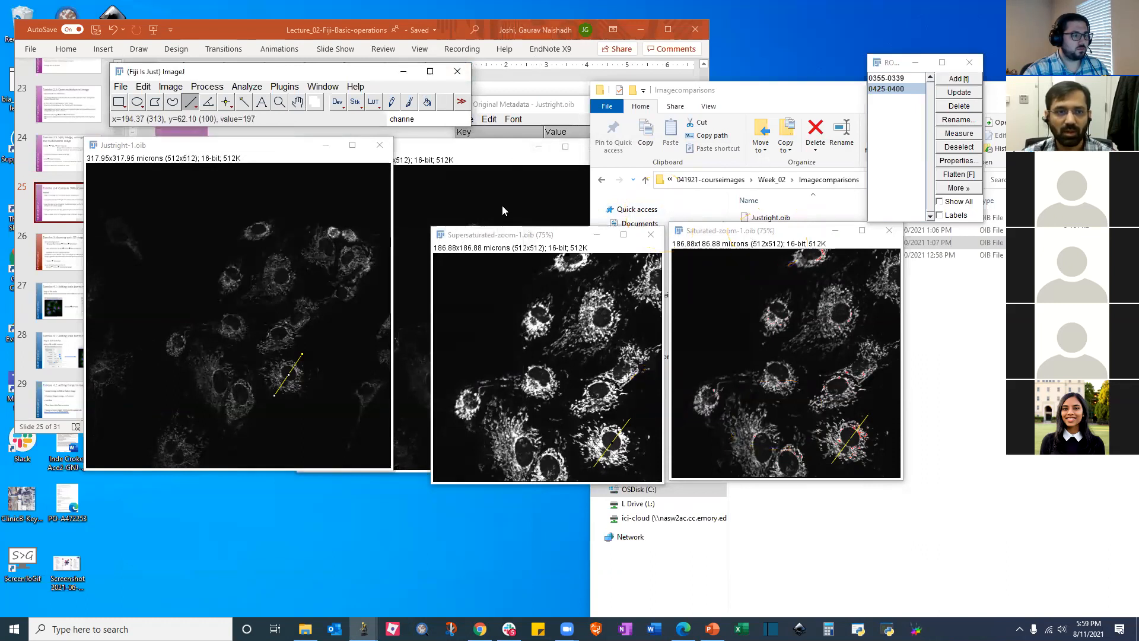
# Close the Justright-1, Supersaturated-zoom-1, Saturated-zoom-1 and Undersaturated-1 images
pyautogui.click(379, 147)
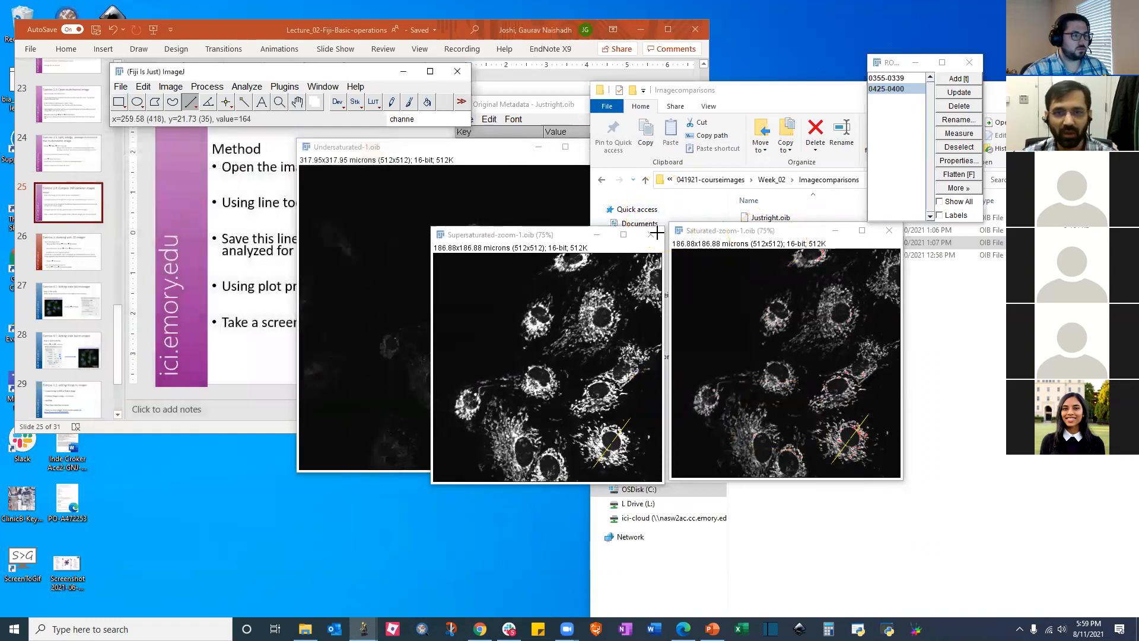
pyautogui.click(651, 234)
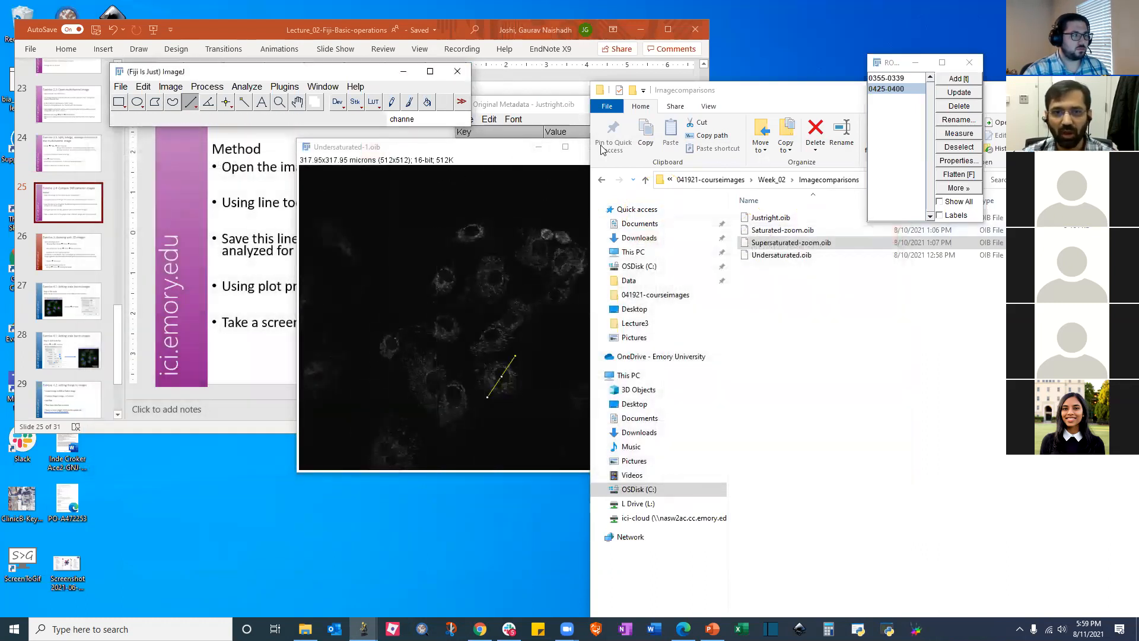
pyautogui.click(590, 146)
# Show the Exercise 3 slide on 3D images and go back to the Week_02 folder in File Explorer, moving its window clear
pyautogui.click(69, 251)
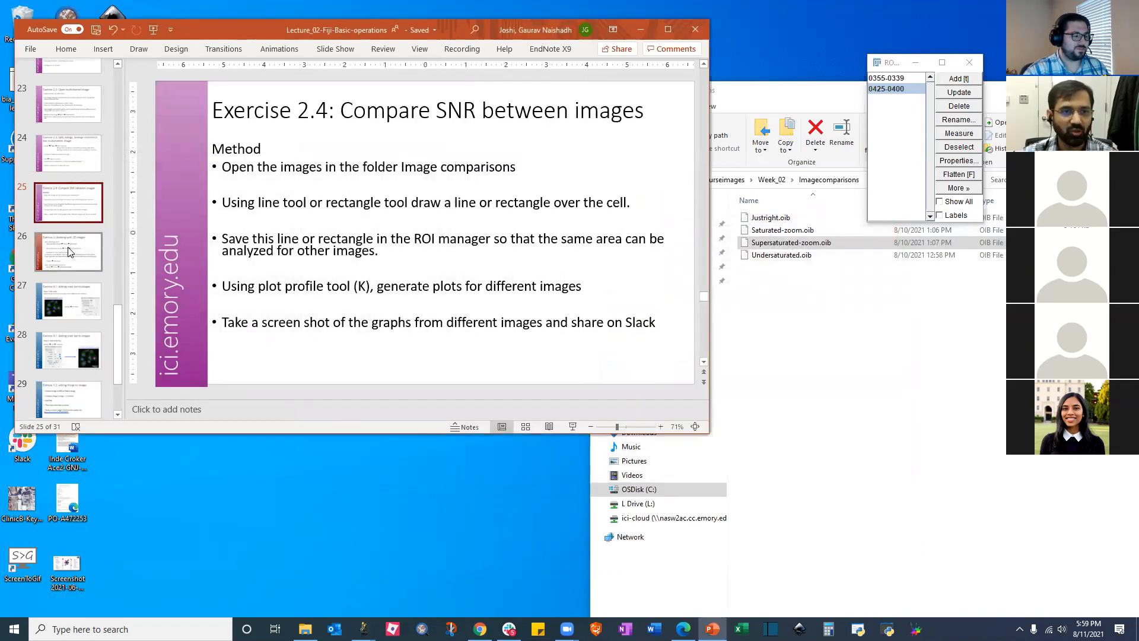
pyautogui.click(69, 251)
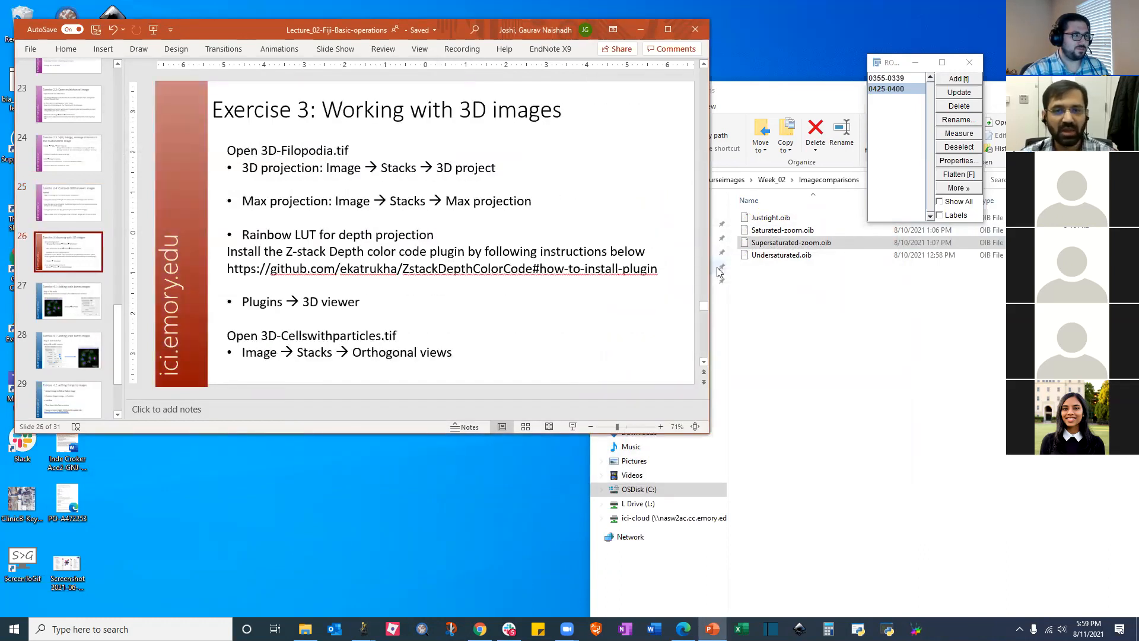
pyautogui.click(796, 342)
pyautogui.click(600, 180)
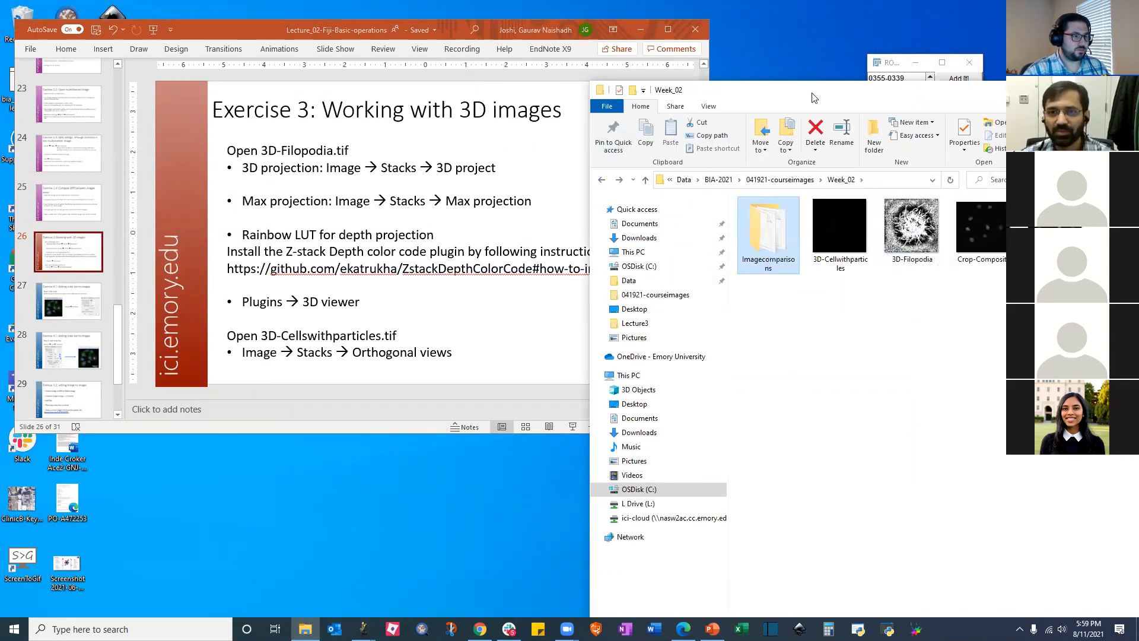
pyautogui.moveTo(813, 97); pyautogui.dragTo(736, 135)
# Close the ROI Manager, open 3D-Filopodia from the Week_02 folder in Fiji and position its image beside the slide text
pyautogui.click(882, 63)
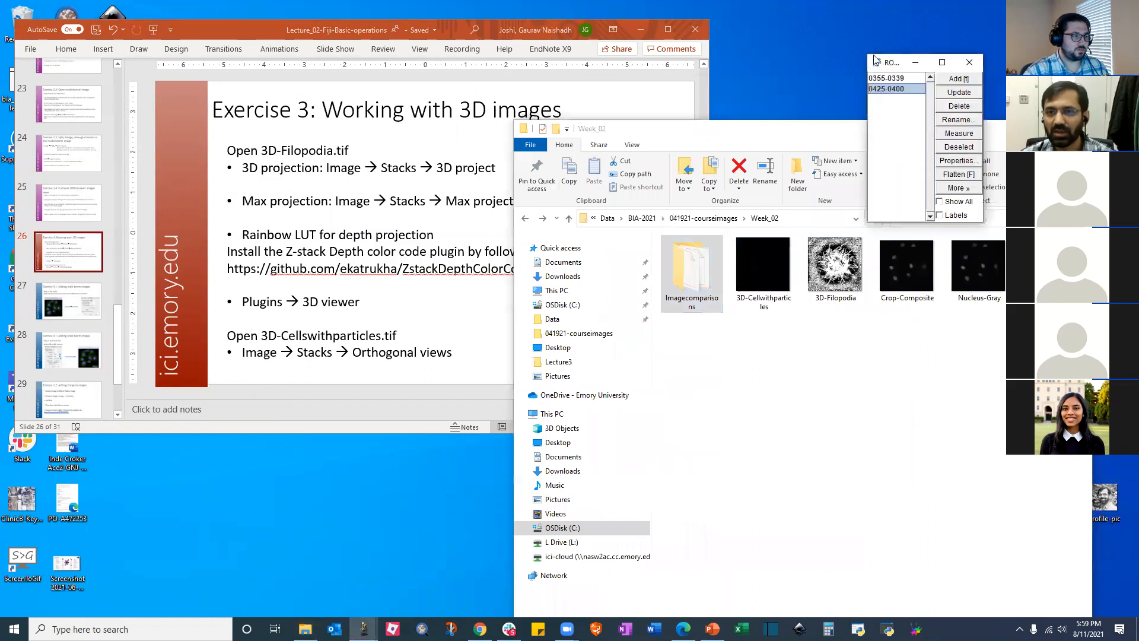
pyautogui.click(970, 61)
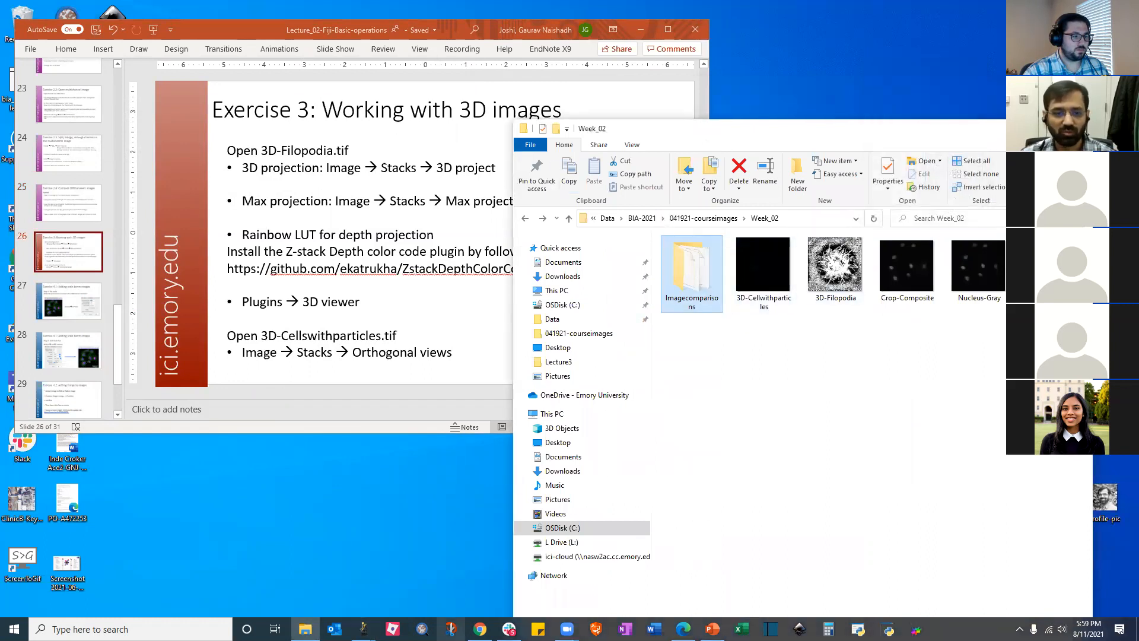
pyautogui.moveTo(365, 631)
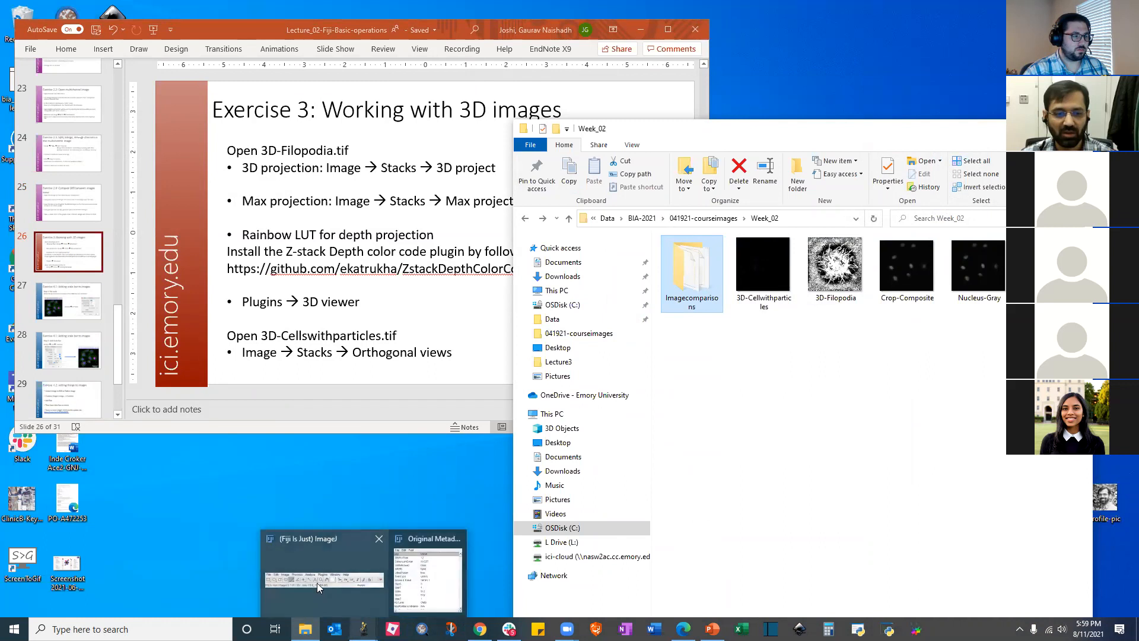
pyautogui.click(315, 582)
pyautogui.moveTo(834, 261); pyautogui.dragTo(700, 121)
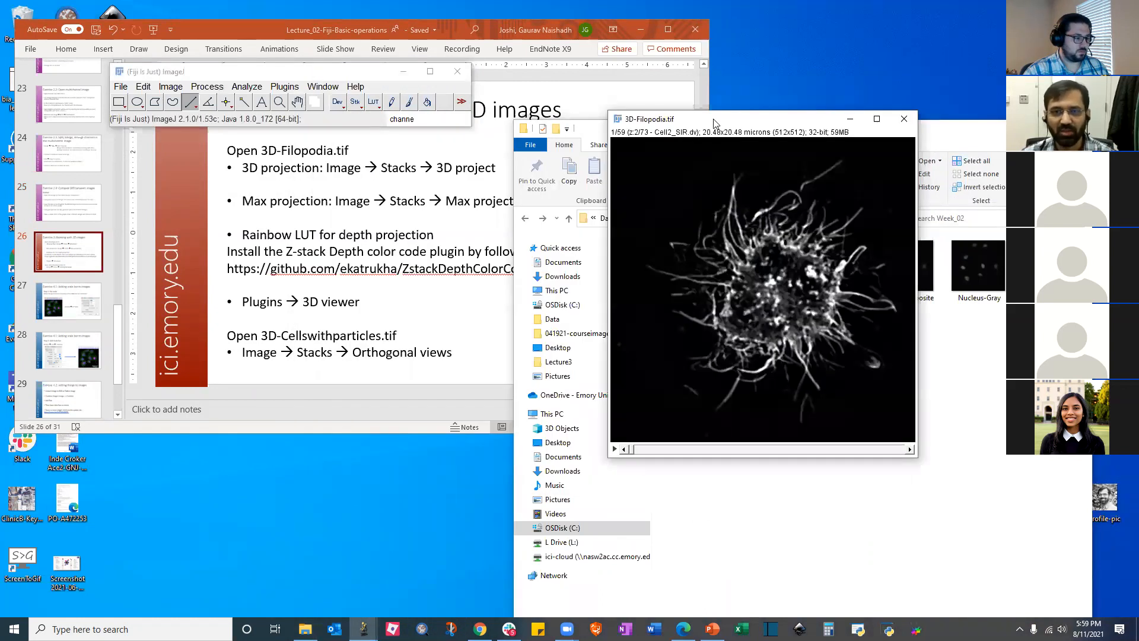
pyautogui.moveTo(719, 118); pyautogui.dragTo(741, 103)
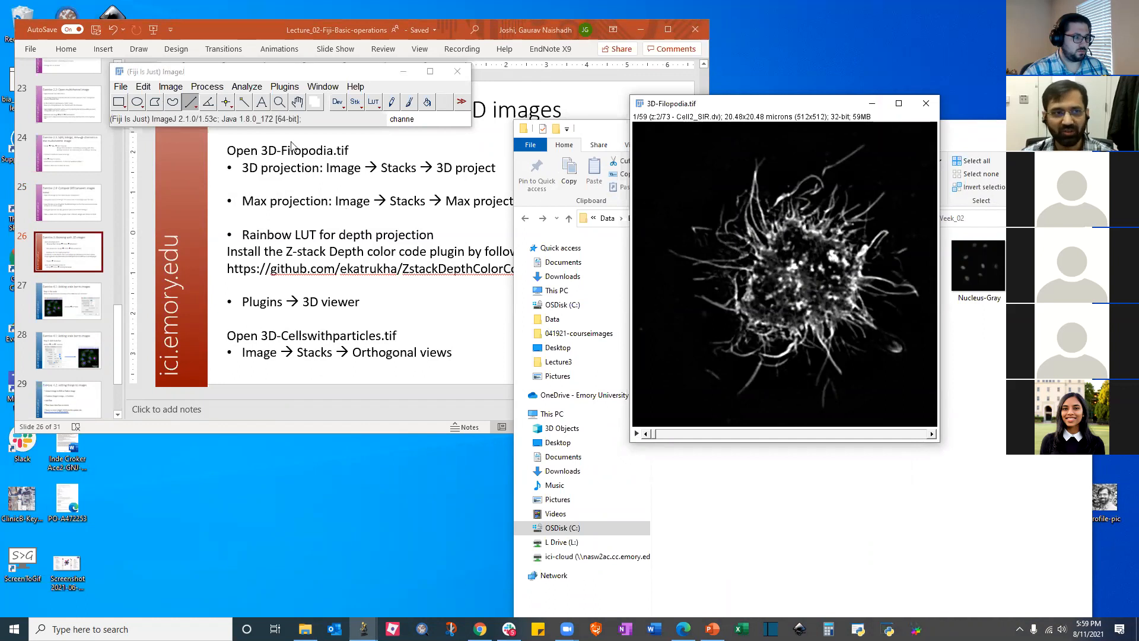
# Generate a 3D projection of the 3D-Filopodia stack with interpolation turned on
pyautogui.click(170, 87)
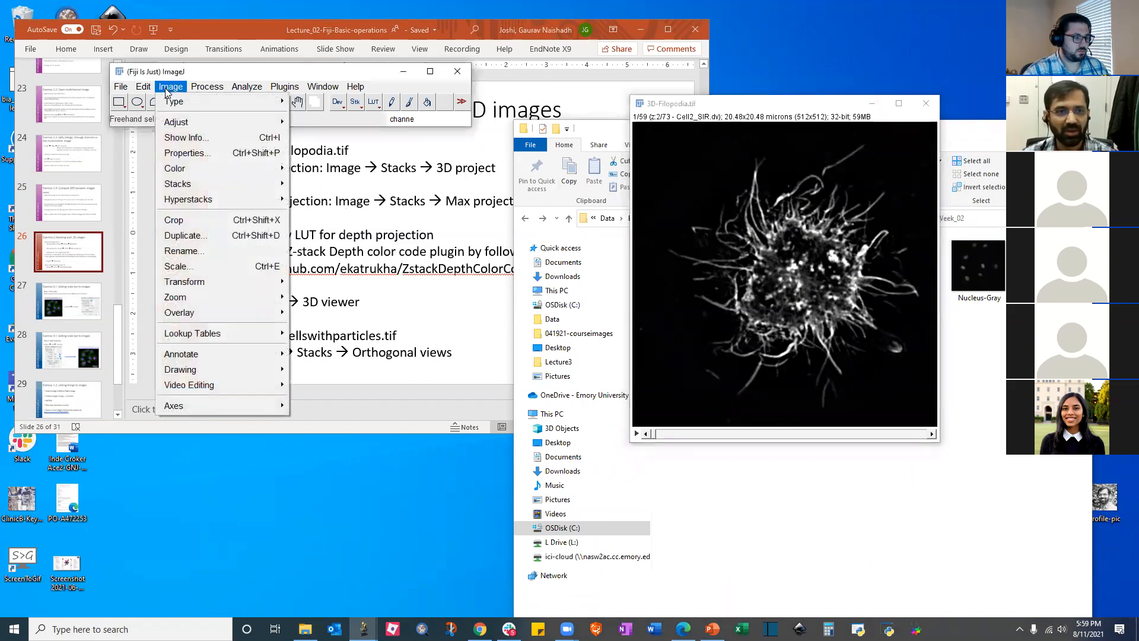
pyautogui.moveTo(184, 183)
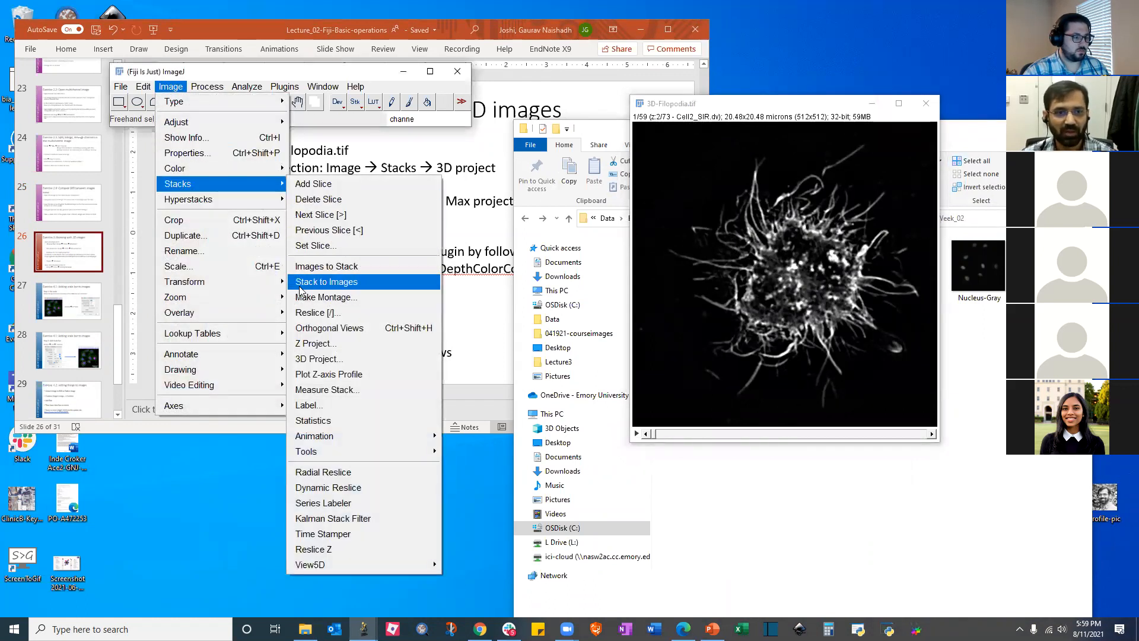
pyautogui.click(318, 359)
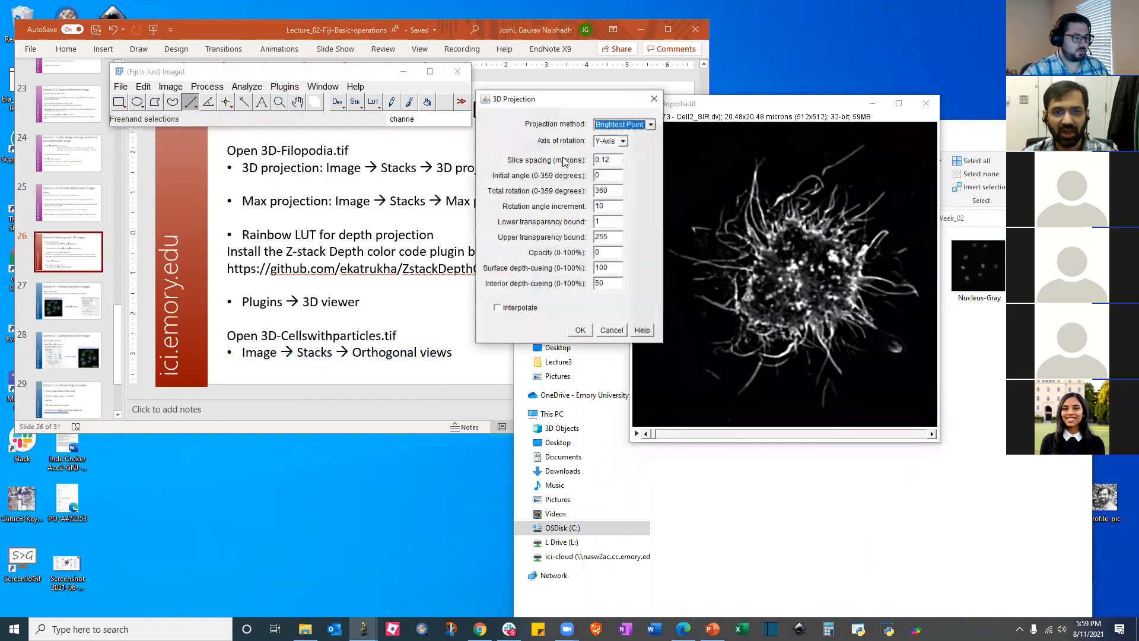
pyautogui.click(506, 309)
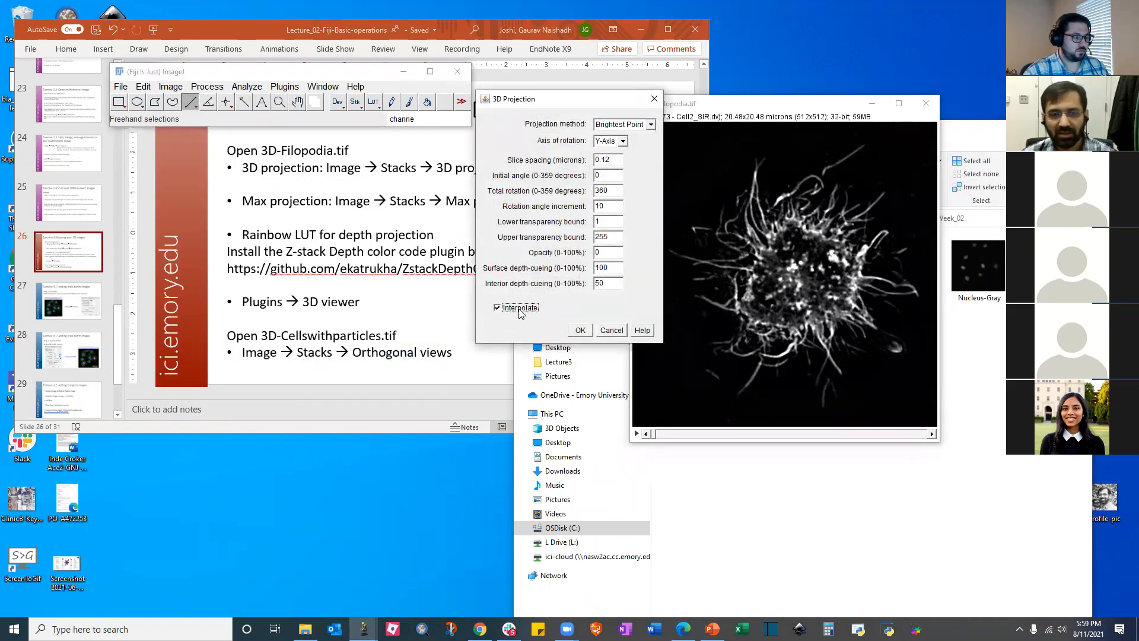
pyautogui.click(580, 331)
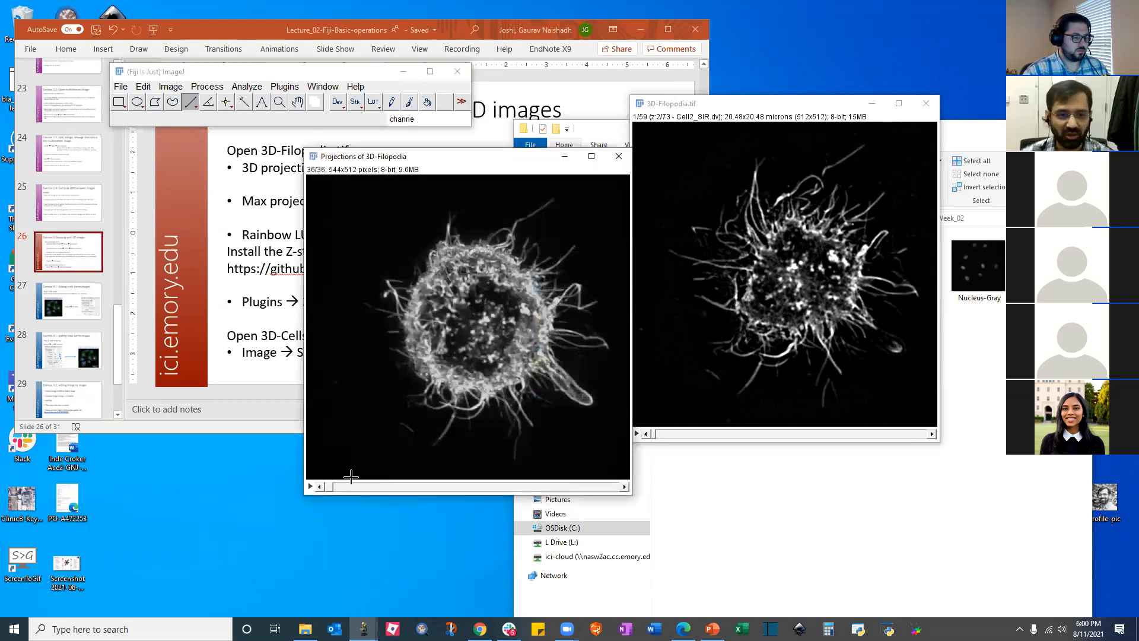
# Scrub through the rotating projection of 3D-Filopodia and list the file formats it can be saved in
pyautogui.moveTo(332, 485); pyautogui.dragTo(412, 495)
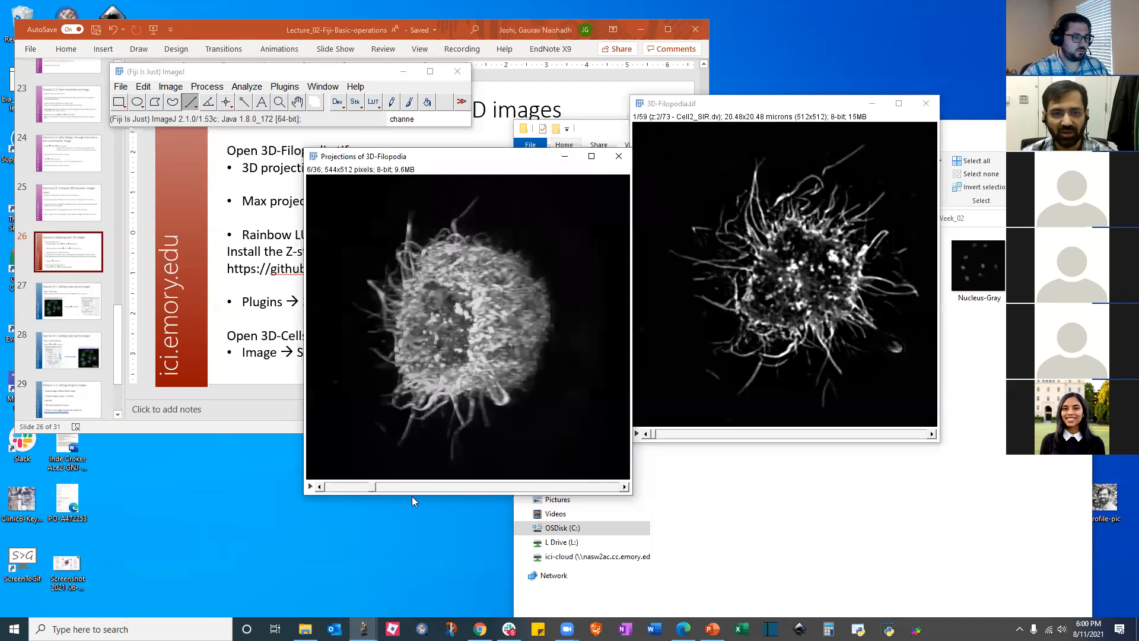
pyautogui.click(121, 87)
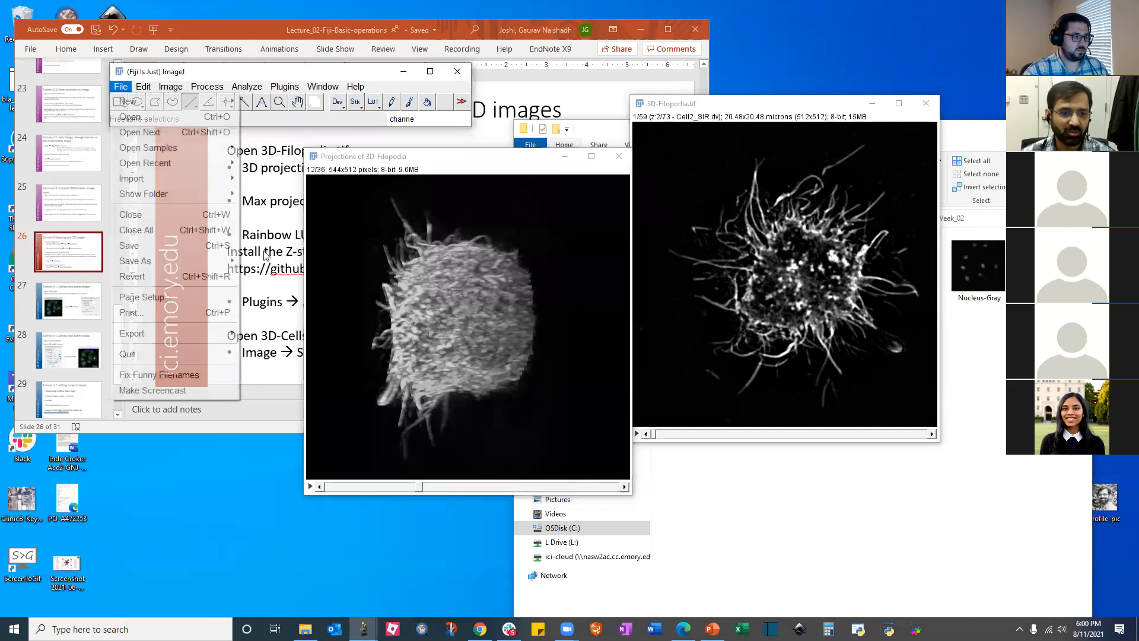
pyautogui.moveTo(150, 261)
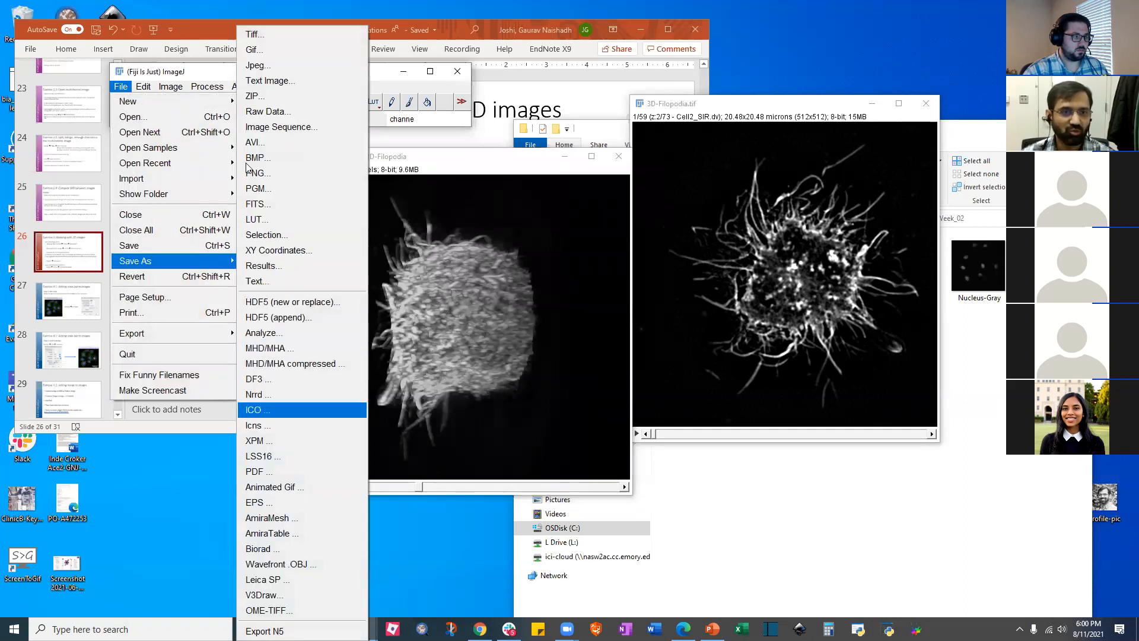
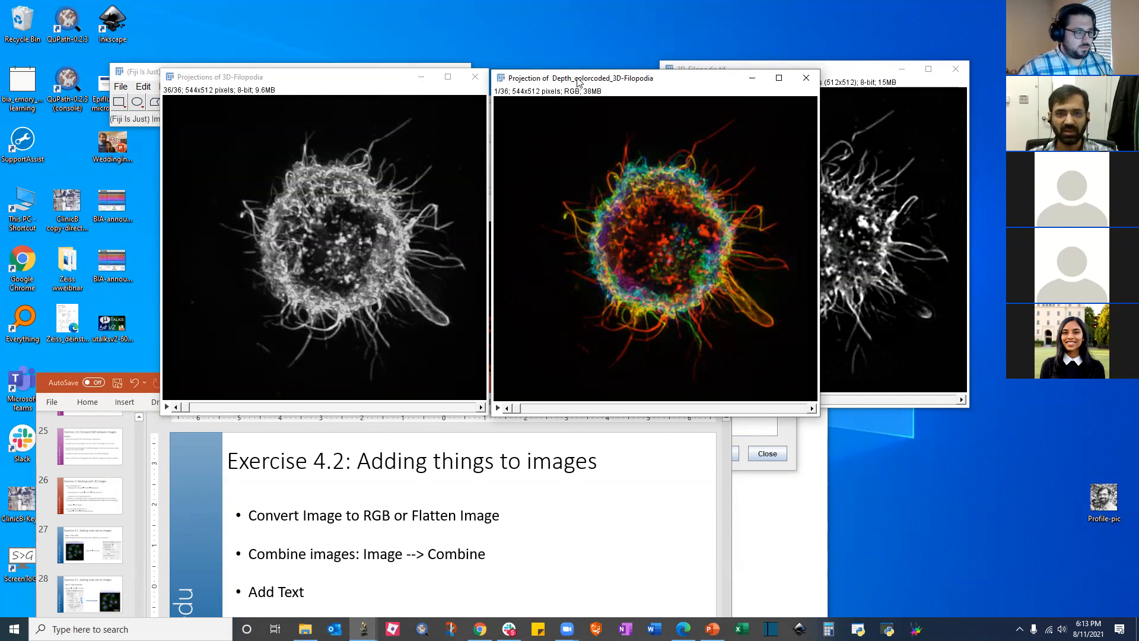
# Align the grayscale and depth-colour-coded projection windows side by side, higher up on the desktop
pyautogui.moveTo(578, 82); pyautogui.dragTo(578, 81)
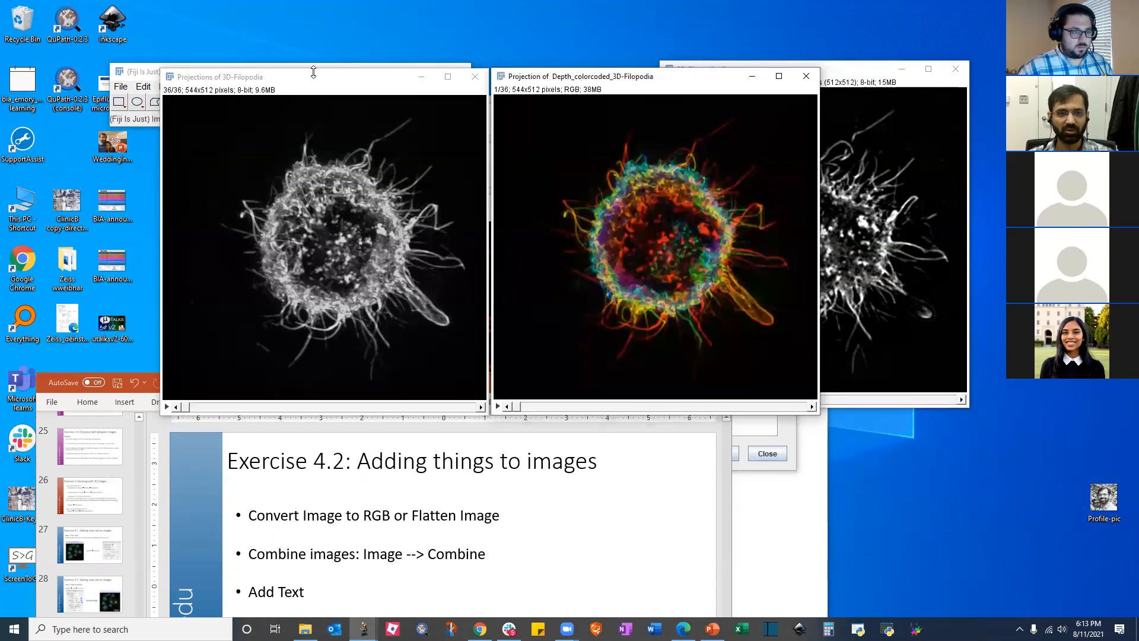
pyautogui.moveTo(316, 76); pyautogui.dragTo(315, 57)
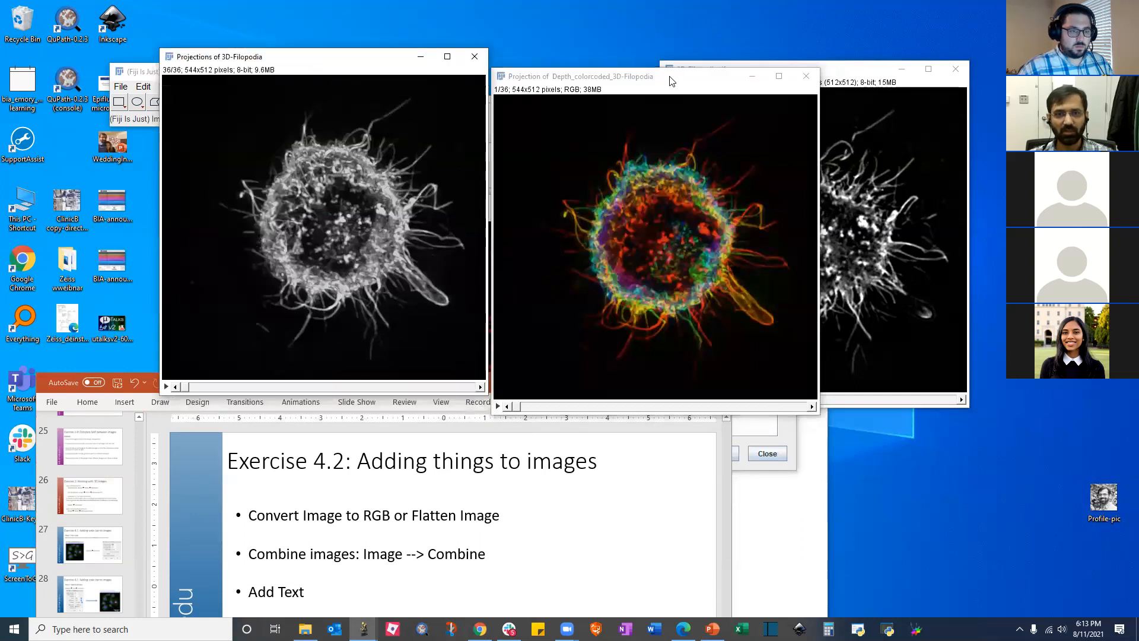
pyautogui.moveTo(671, 78); pyautogui.dragTo(670, 63)
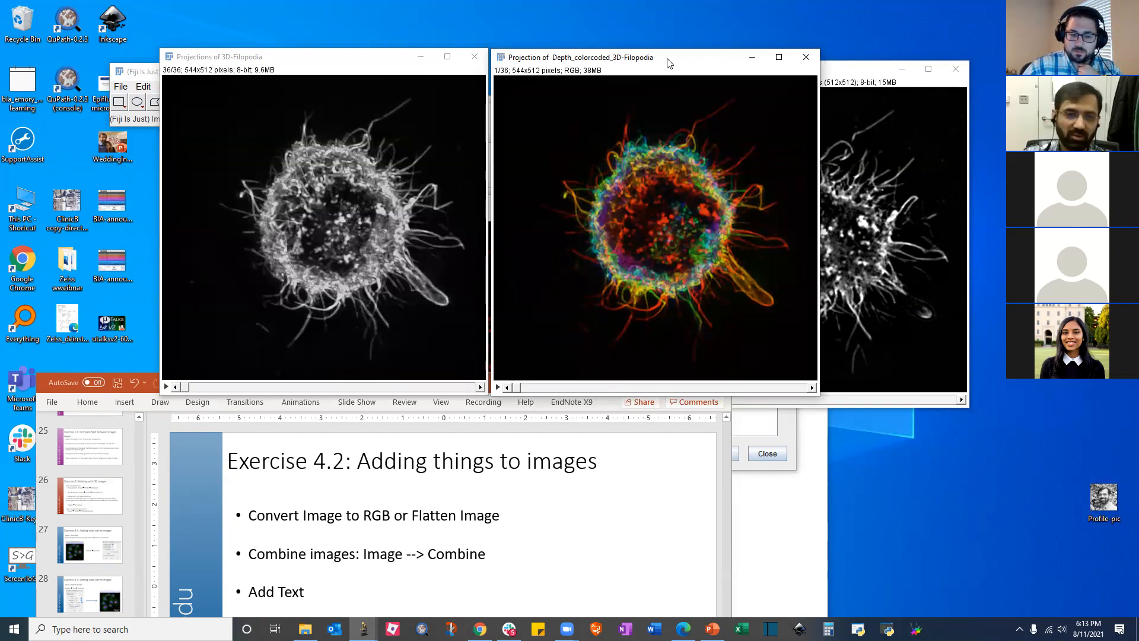
# Bring the Exercise 4.2 slide into full view to read its tasks, and minimize the presentation
pyautogui.click(419, 463)
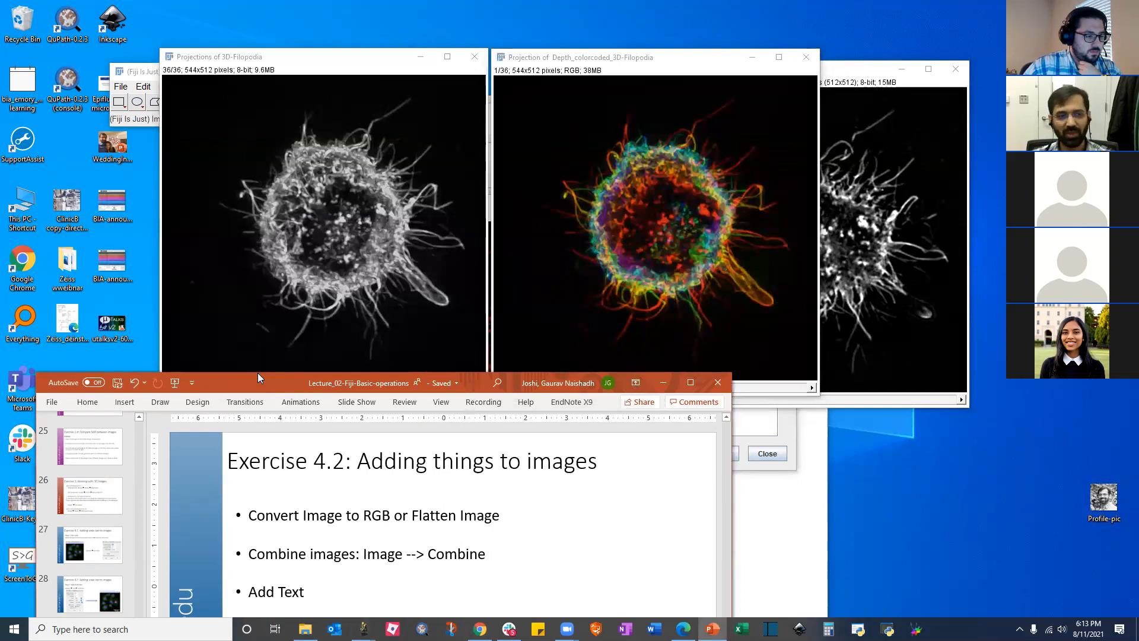
pyautogui.moveTo(257, 374); pyautogui.dragTo(266, 181)
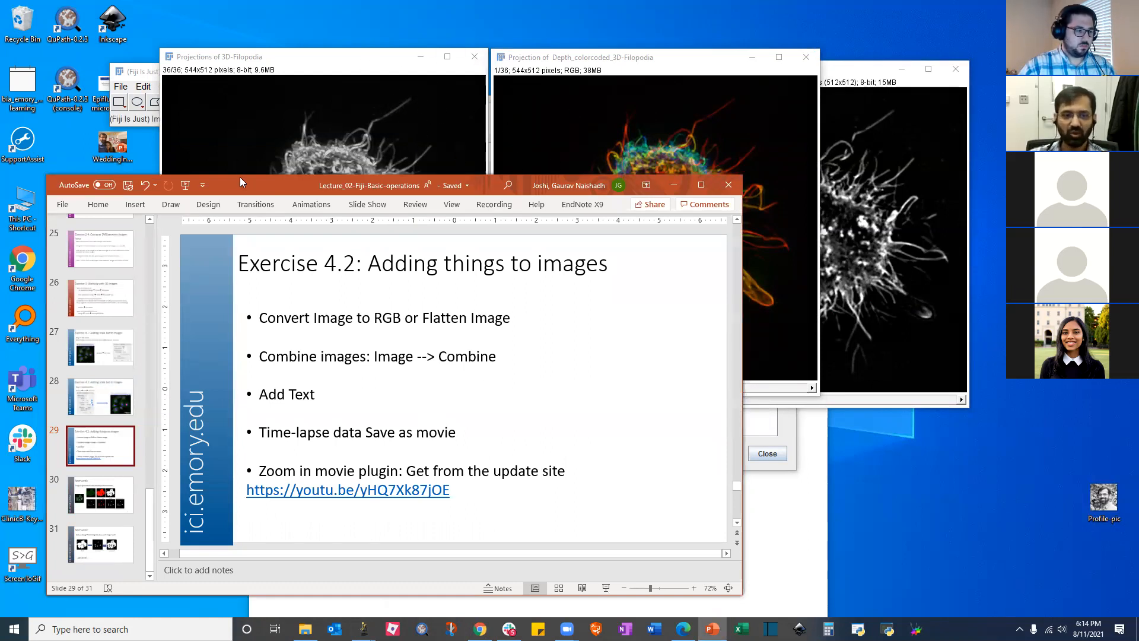
pyautogui.moveTo(240, 177); pyautogui.dragTo(240, 165)
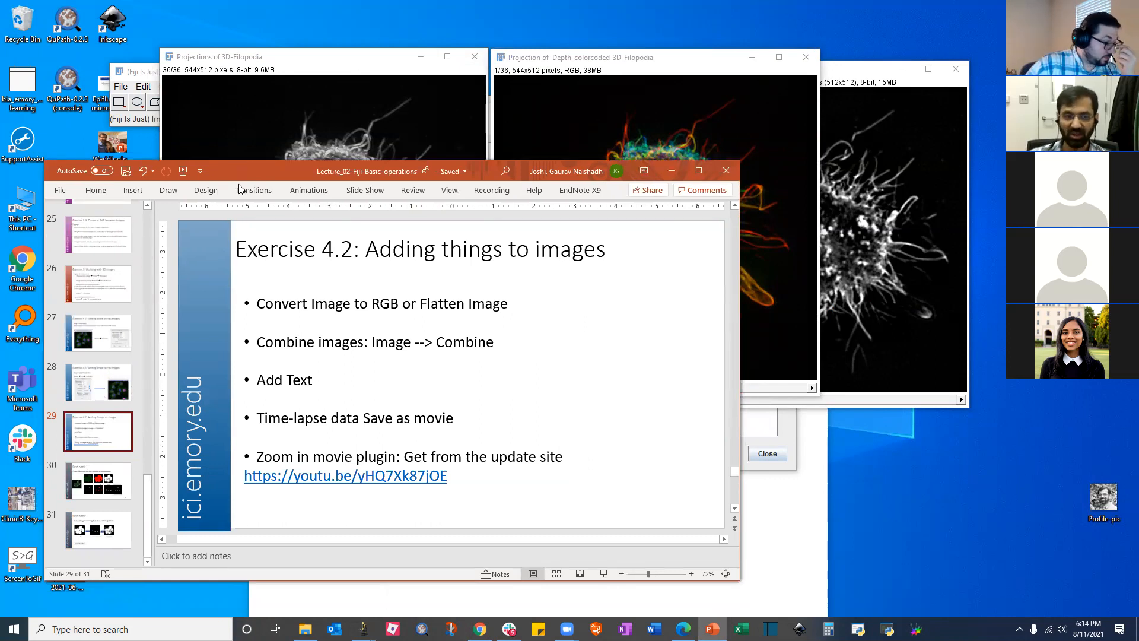
pyautogui.moveTo(268, 171); pyautogui.dragTo(251, 354)
pyautogui.click(657, 354)
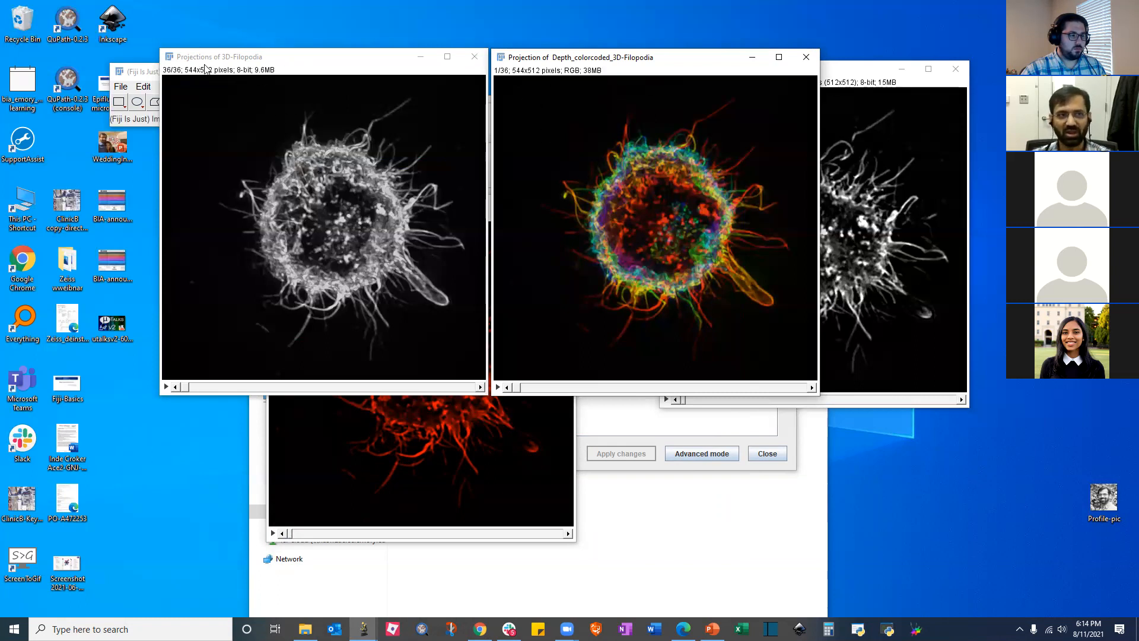
# Move the Fiji main window clear and convert the grayscale Projections of 3D-Filopodia stack to RGB Color
pyautogui.click(153, 73)
pyautogui.moveTo(139, 76); pyautogui.dragTo(110, 99)
pyautogui.click(140, 110)
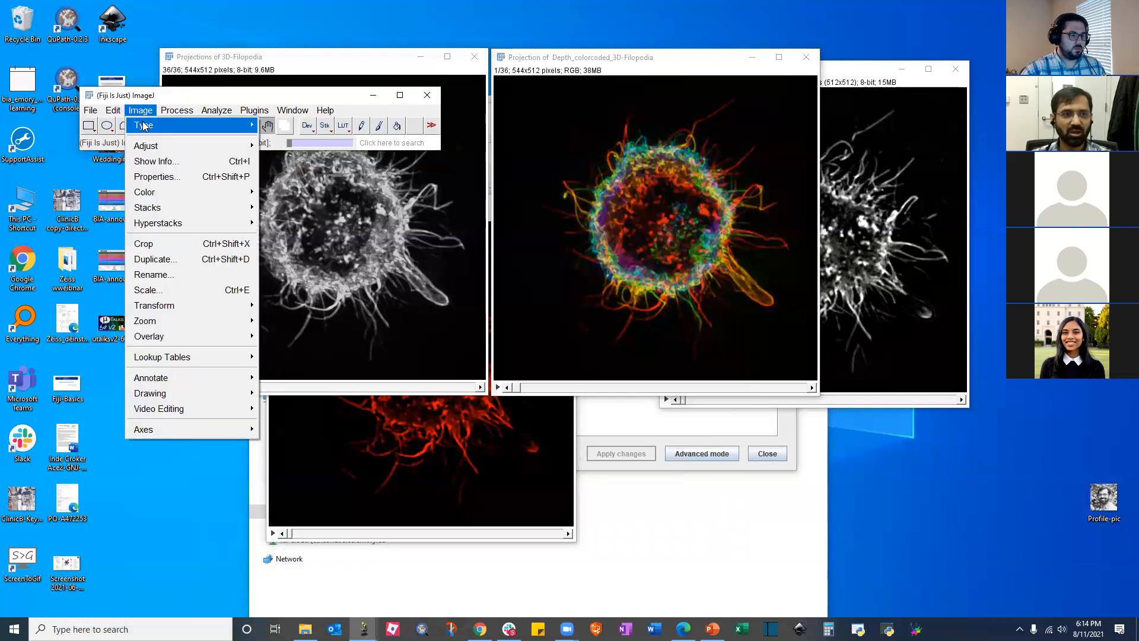
pyautogui.moveTo(143, 125)
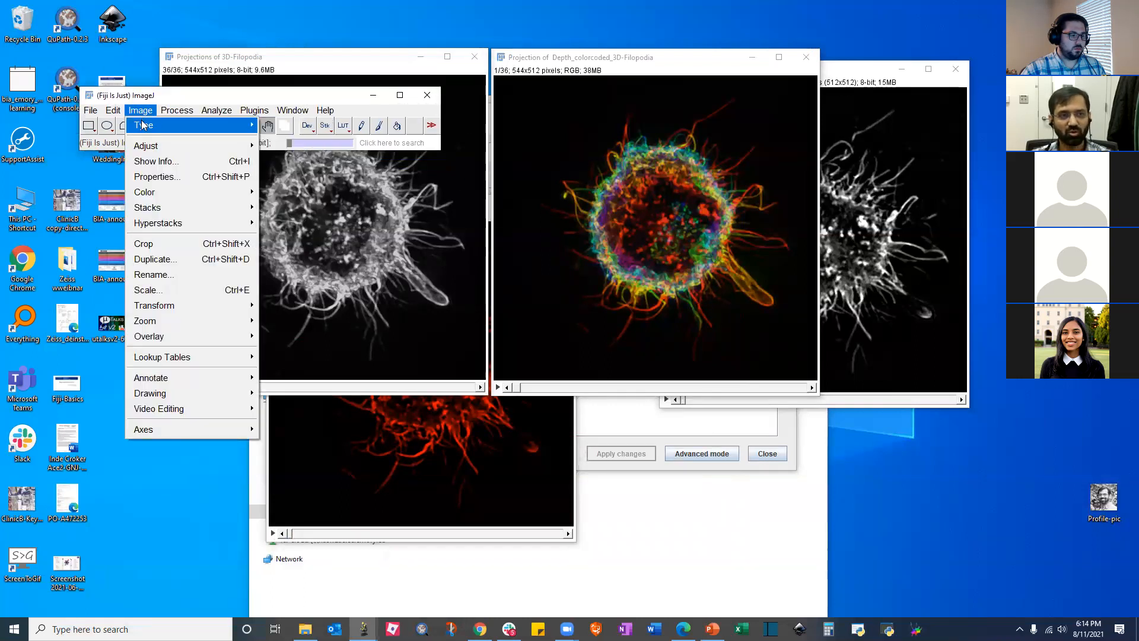
pyautogui.click(283, 188)
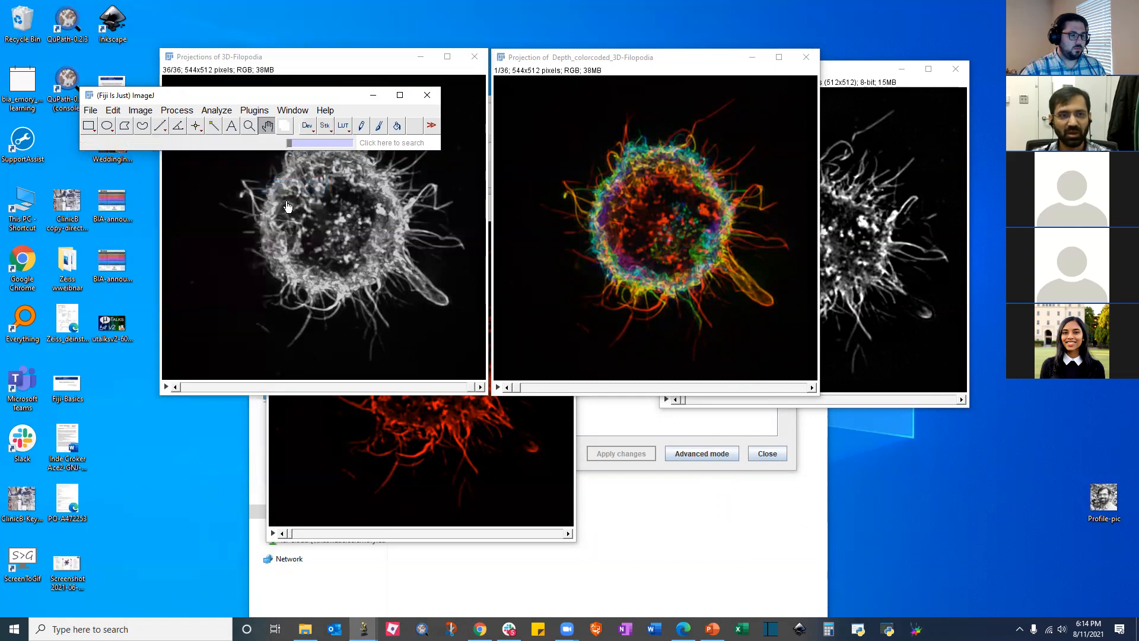
# Find the Combine stack tool, join Projections of 3D-Filopodia with Projection of Depth_colorcoded_3D-Filopodia horizontally, and scrub through the combined stack
pyautogui.click(122, 95)
pyautogui.moveTo(122, 95); pyautogui.dragTo(134, 162)
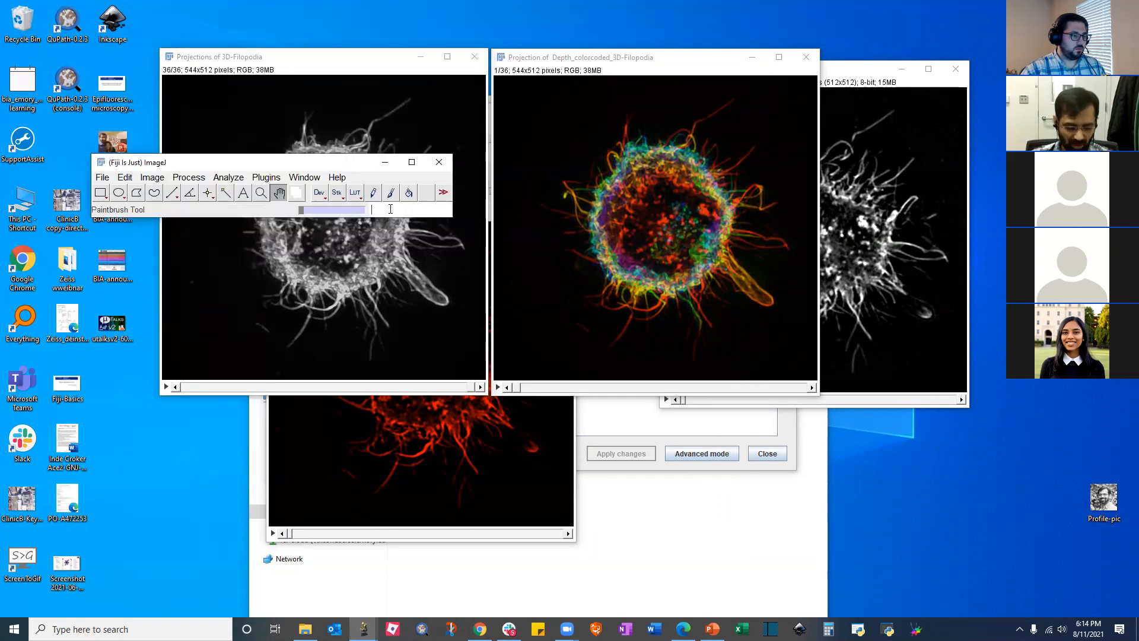
pyautogui.write('combine')
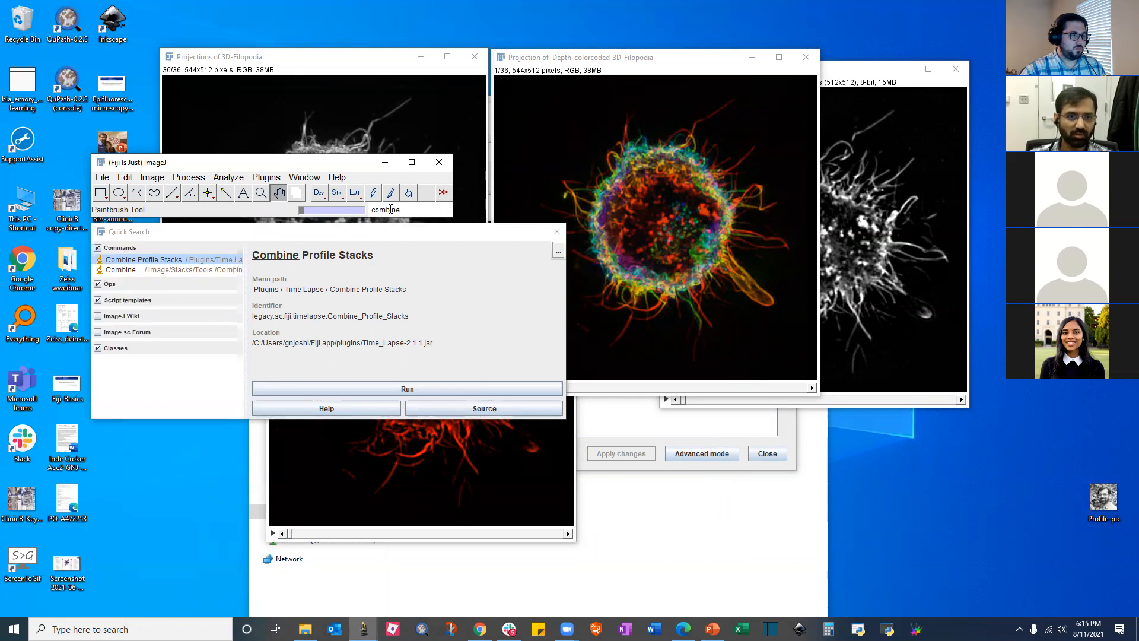
pyautogui.click(163, 270)
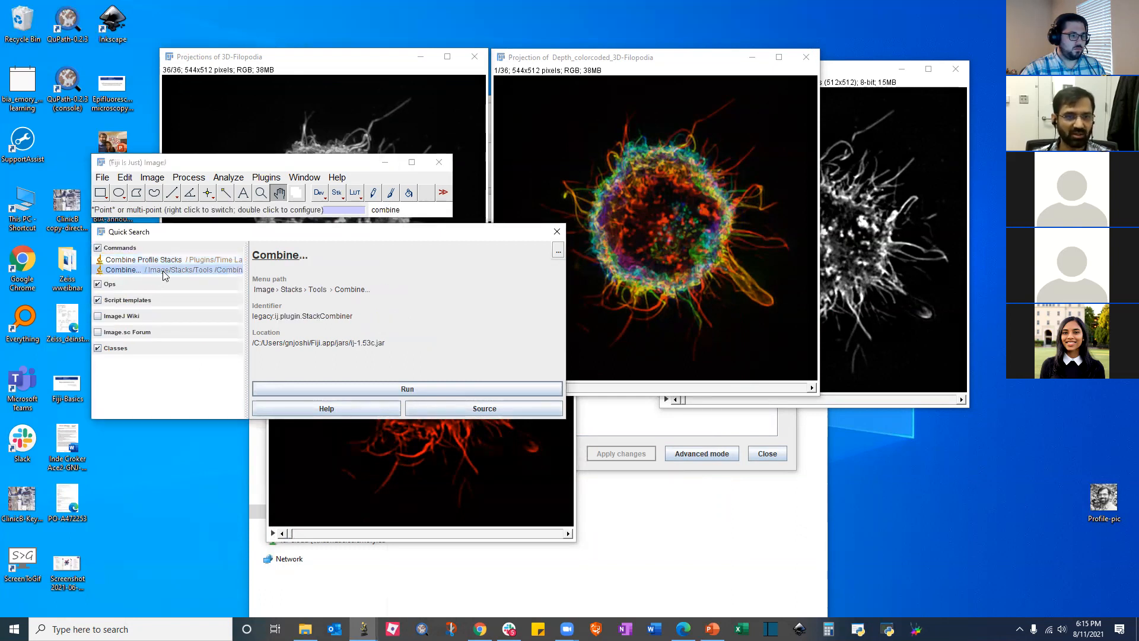
pyautogui.click(437, 385)
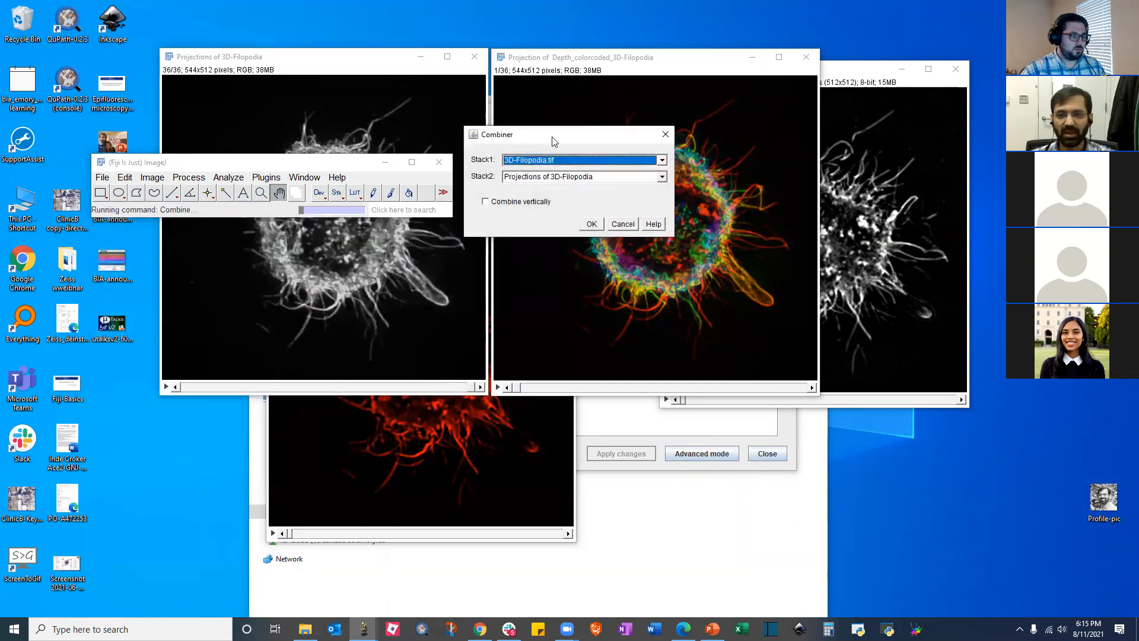
pyautogui.moveTo(552, 140); pyautogui.dragTo(743, 141)
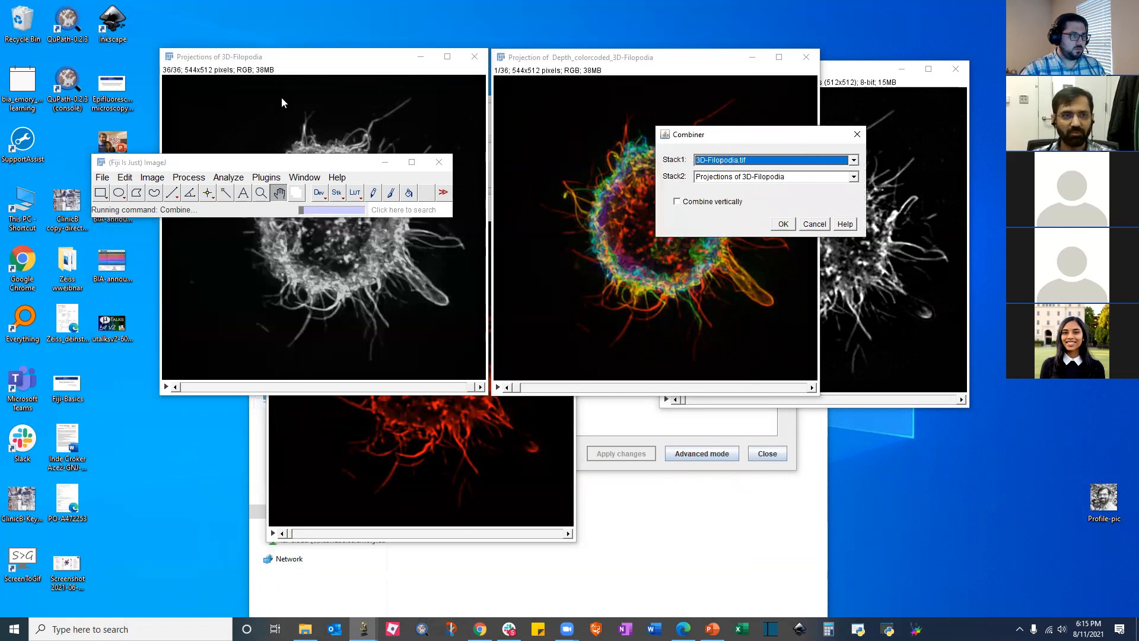
pyautogui.click(852, 159)
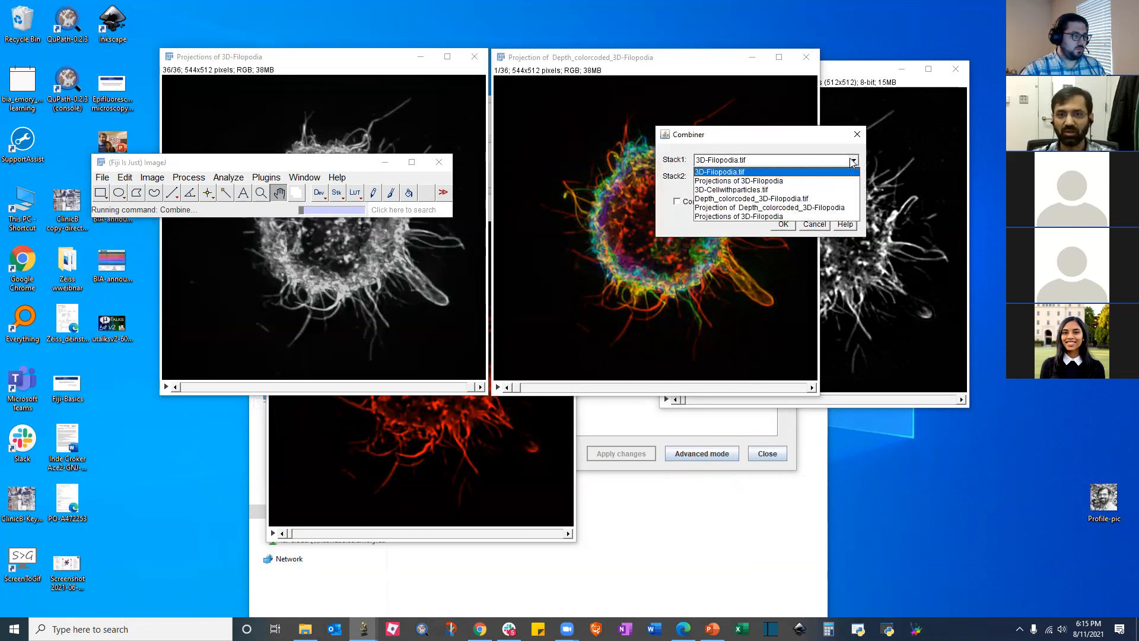
pyautogui.click(777, 217)
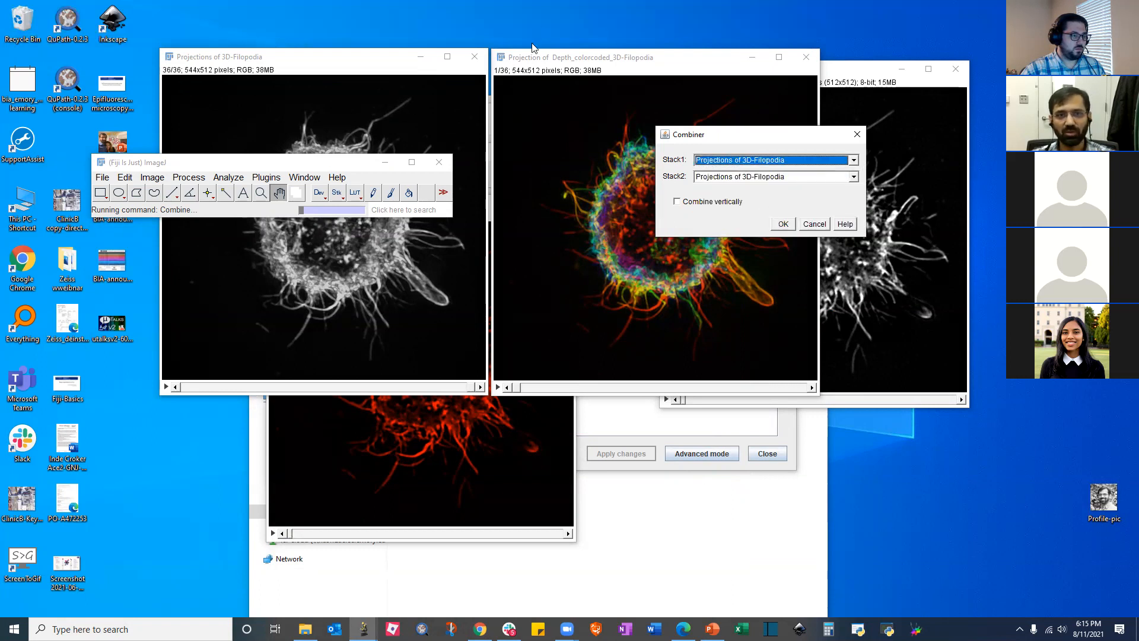
pyautogui.click(749, 178)
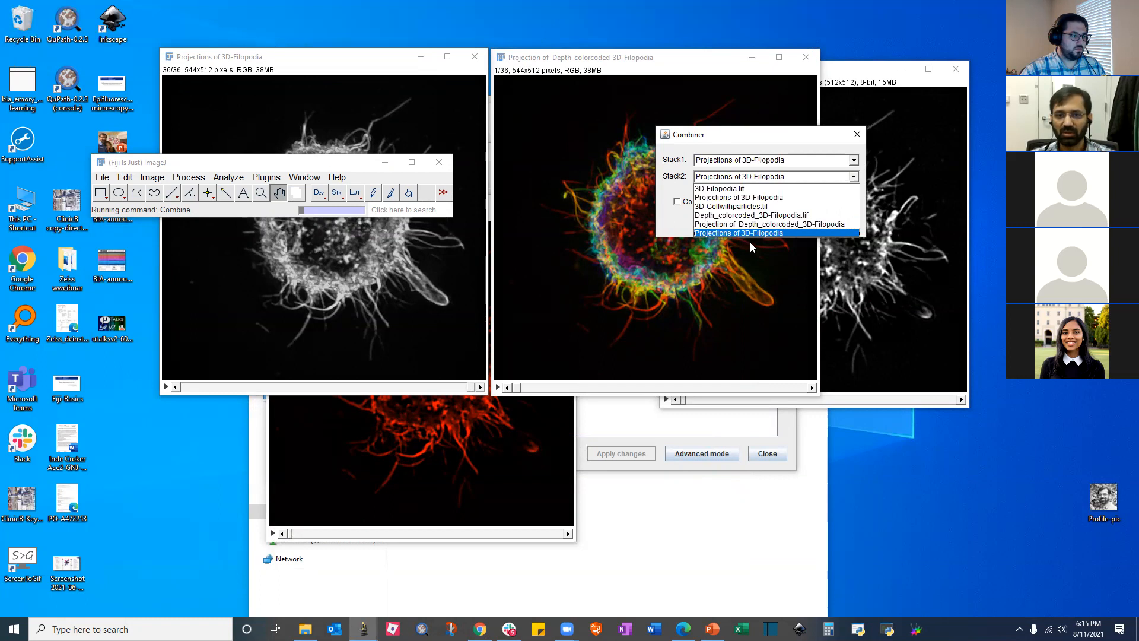
pyautogui.click(751, 225)
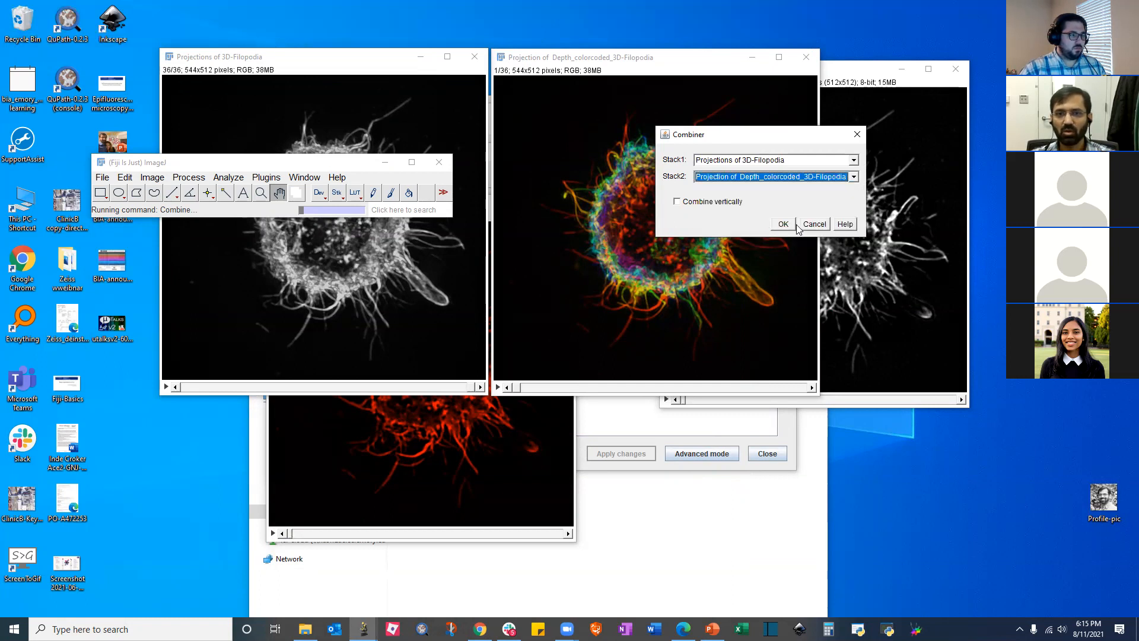
pyautogui.click(784, 224)
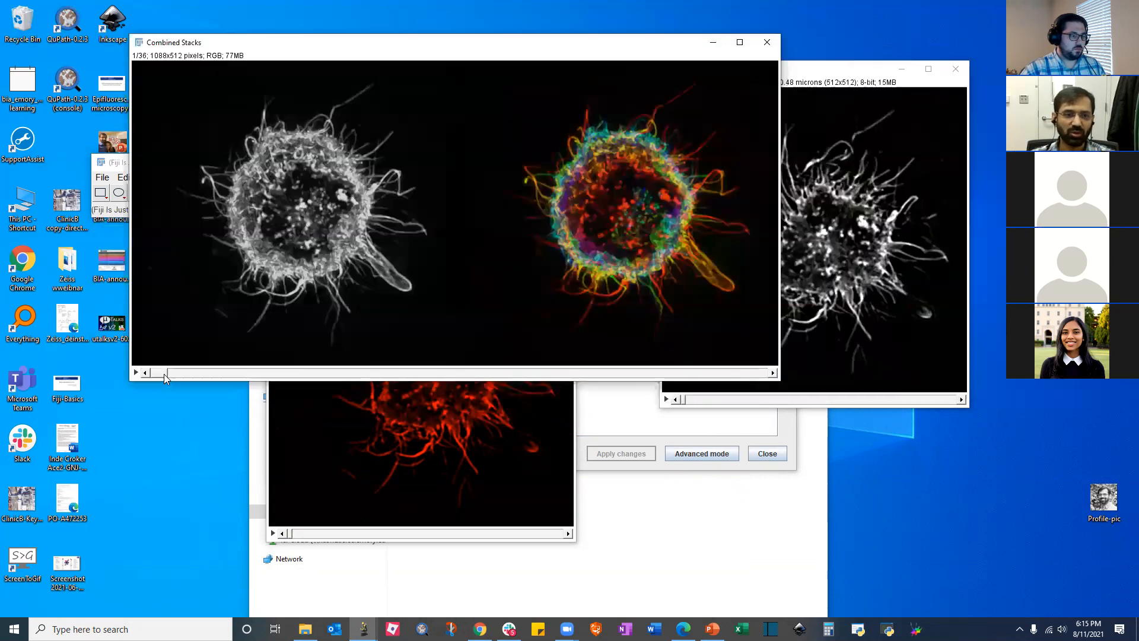
pyautogui.moveTo(163, 374); pyautogui.dragTo(491, 376)
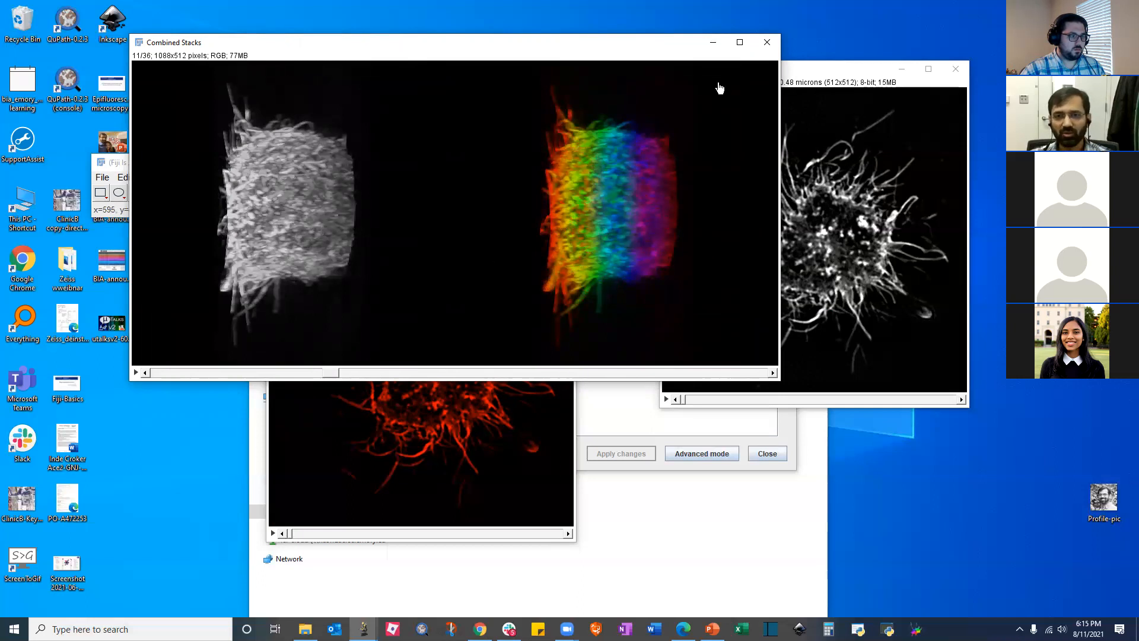
# Close the combined, depth-colour-coded, 3D-Filopodia and 3D-Cellwithparticles images without saving 3D-Filopodia's changes, and close the ImageJ Updater
pyautogui.click(767, 43)
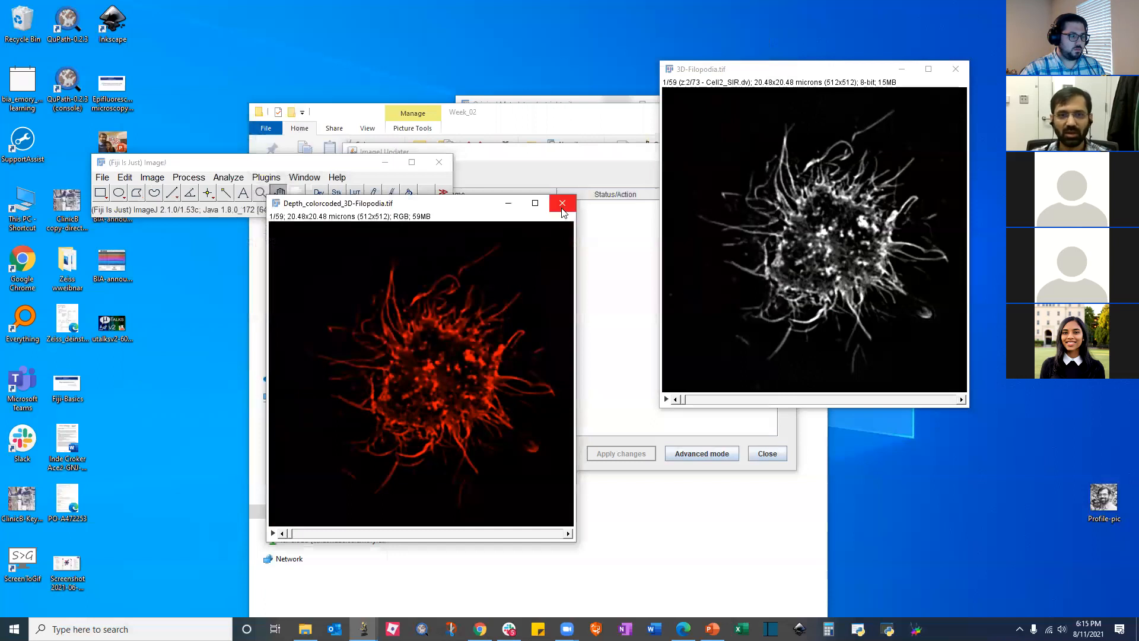
pyautogui.click(562, 204)
pyautogui.click(956, 69)
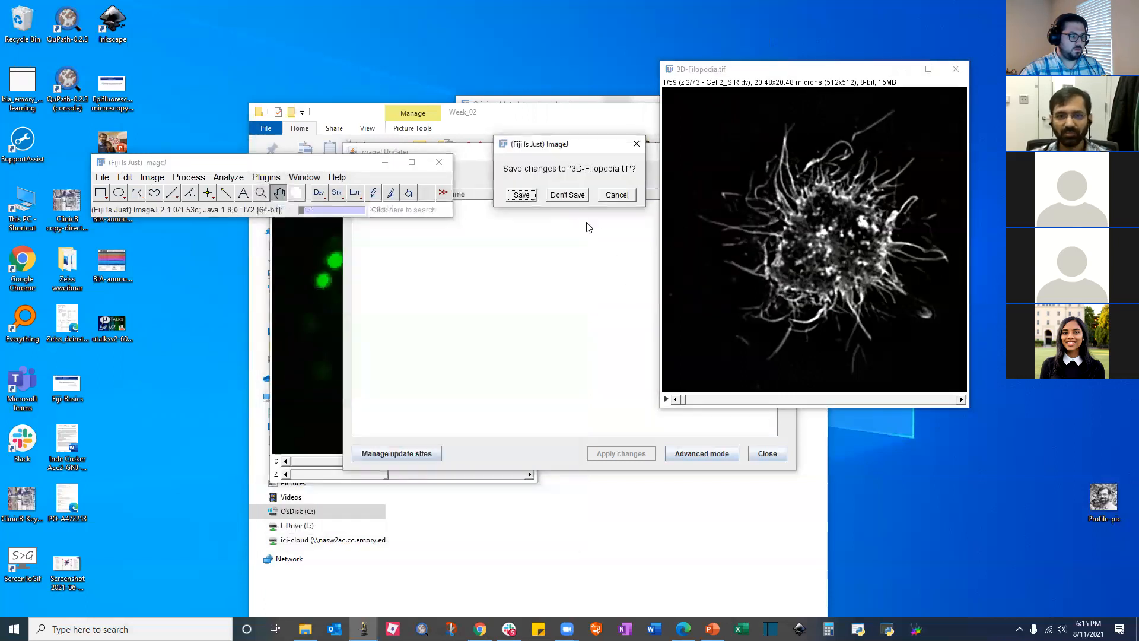
pyautogui.click(570, 197)
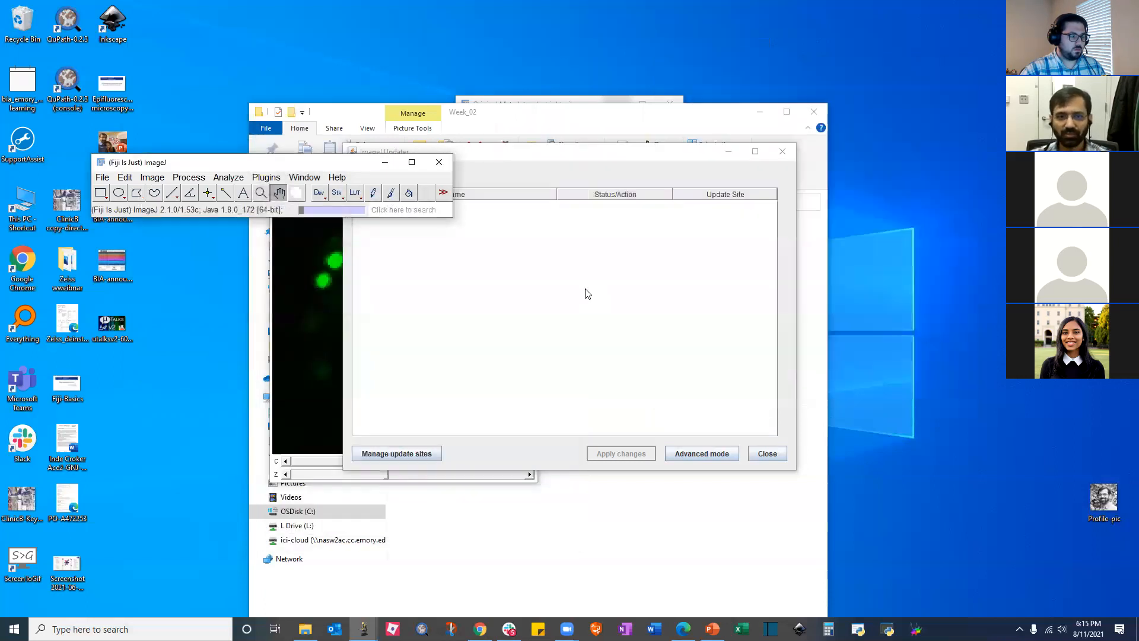
pyautogui.click(767, 453)
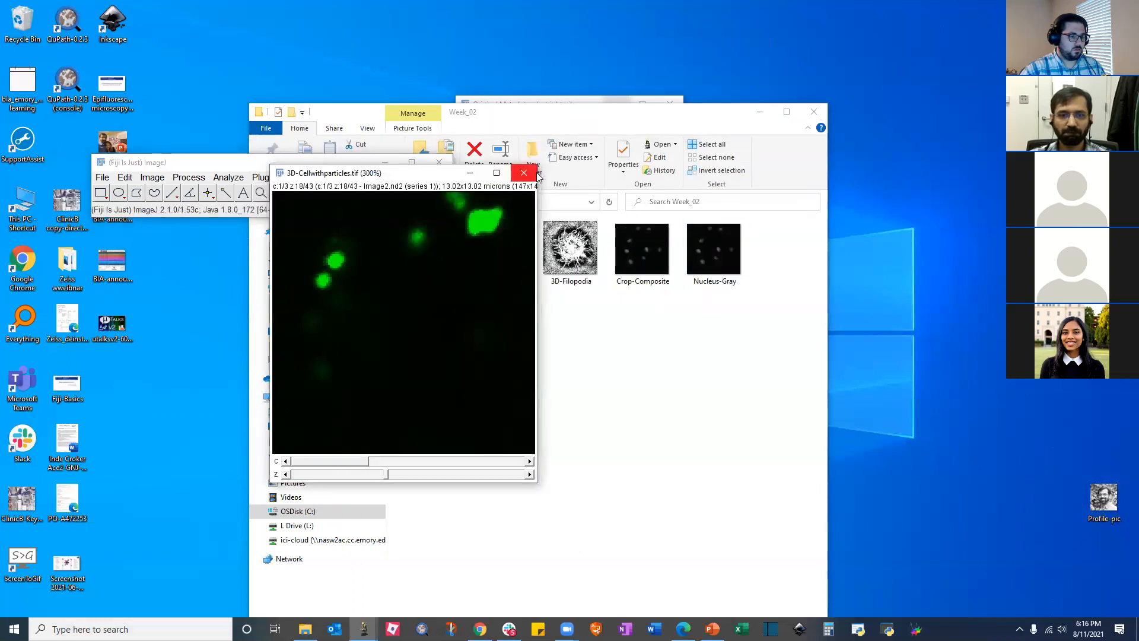
pyautogui.click(535, 173)
pyautogui.click(566, 344)
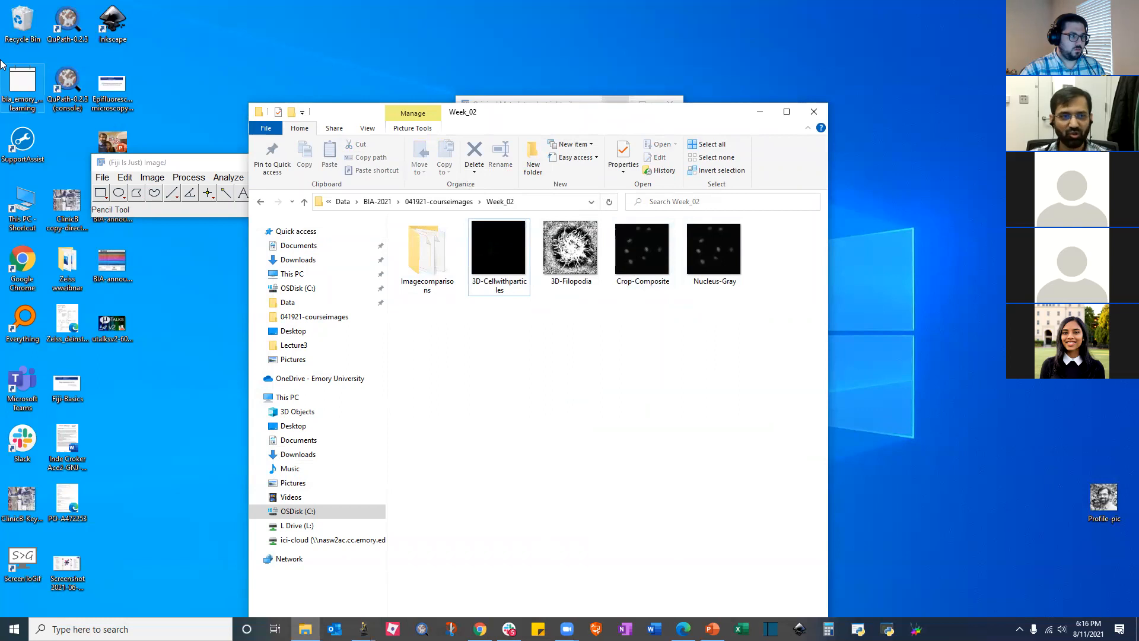
# Move the Fiji main window clear and open Crop-Composite from the Week_02 folder in Fiji
pyautogui.moveTo(178, 162); pyautogui.dragTo(171, 57)
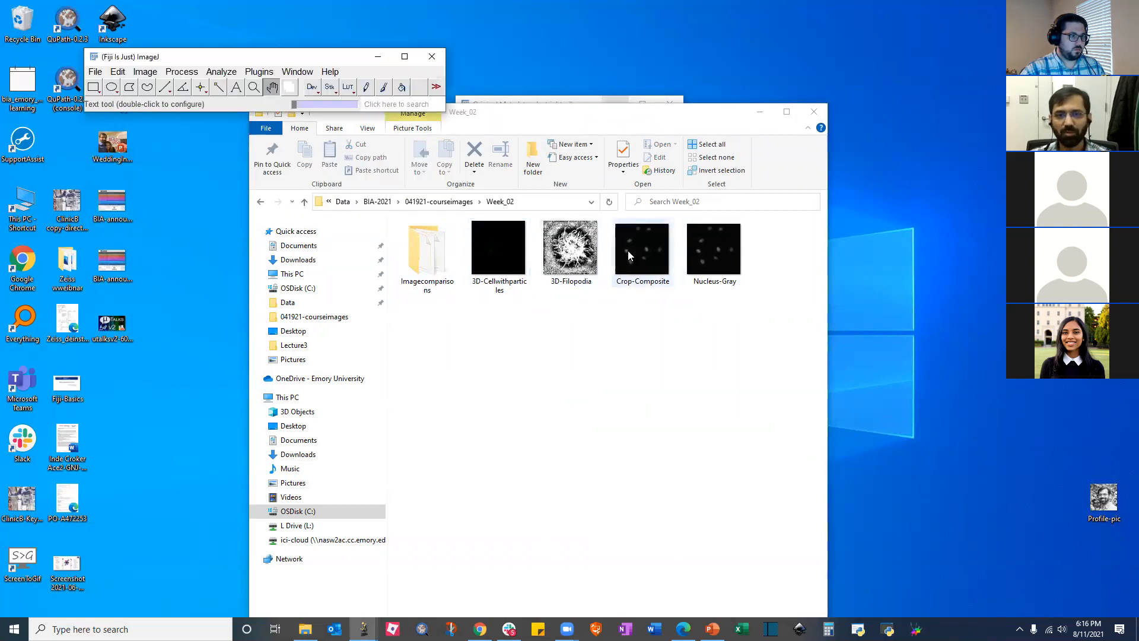
pyautogui.moveTo(630, 250); pyautogui.dragTo(199, 106)
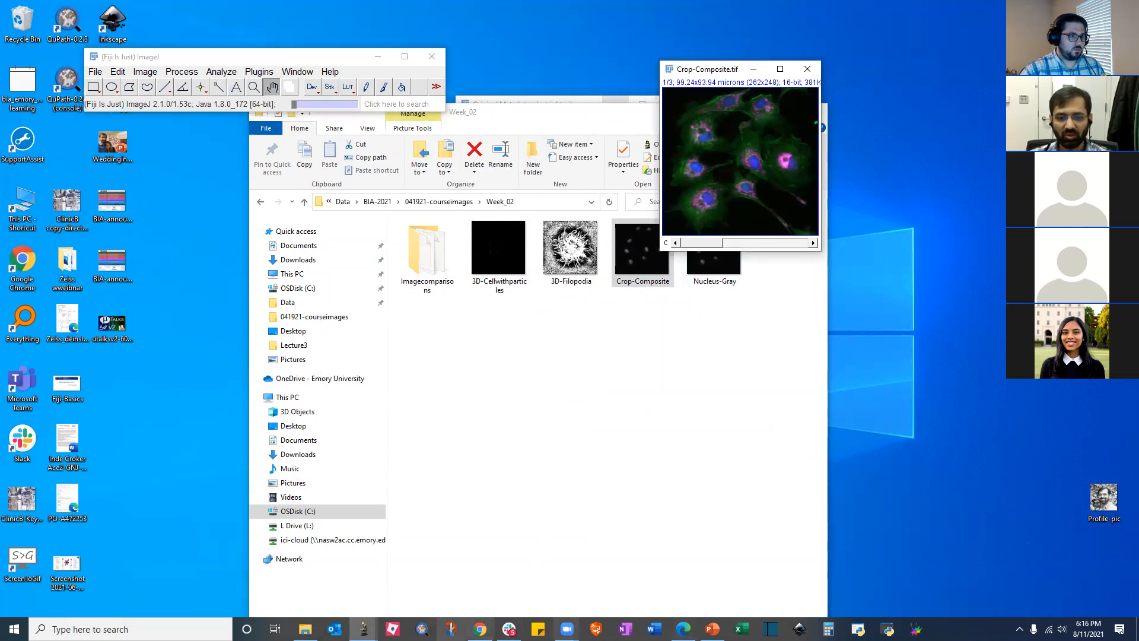
# Switch to the PowerPoint presentation, bring the Exercise 4.1 scale bar slide into view to read its Set Scale step, and minimize it
pyautogui.moveTo(480, 629)
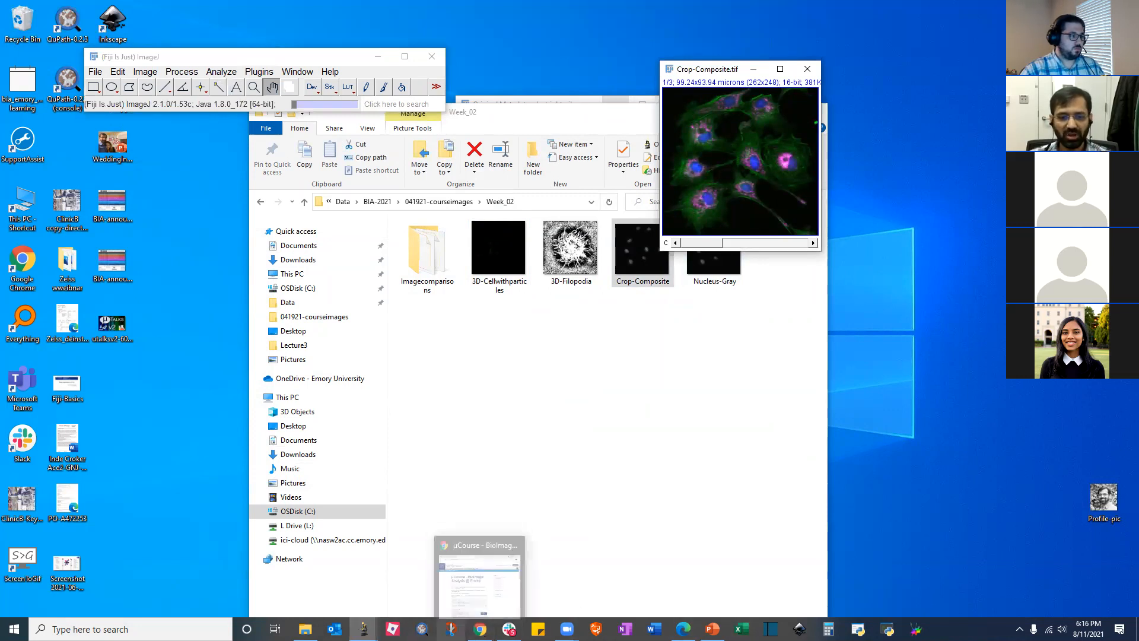
pyautogui.click(713, 629)
pyautogui.click(83, 513)
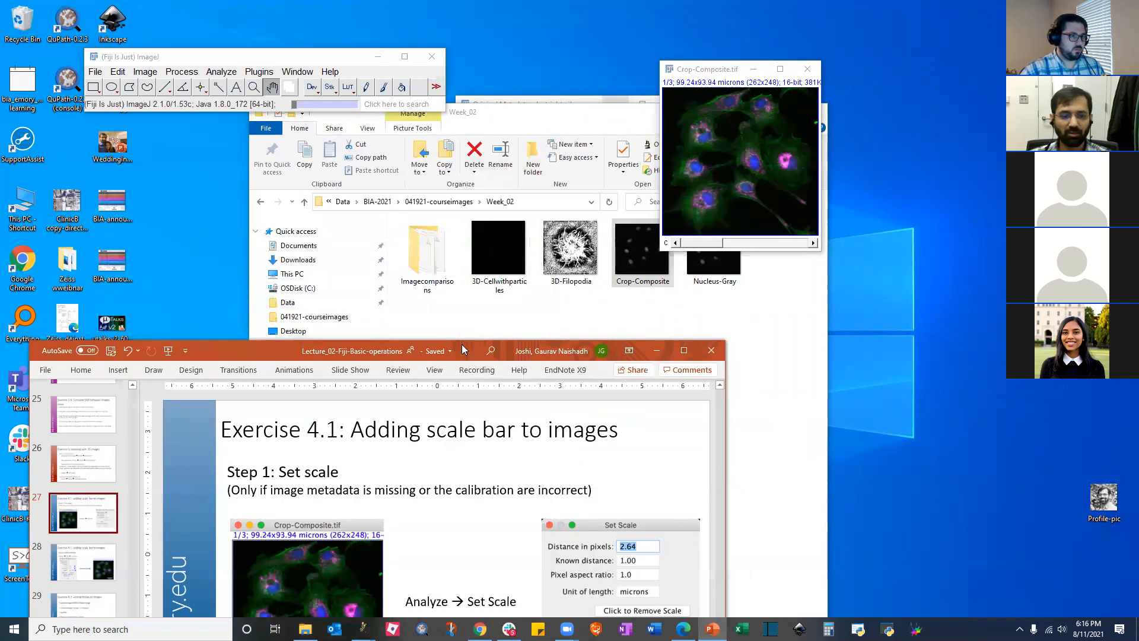
pyautogui.moveTo(462, 348); pyautogui.dragTo(426, 100)
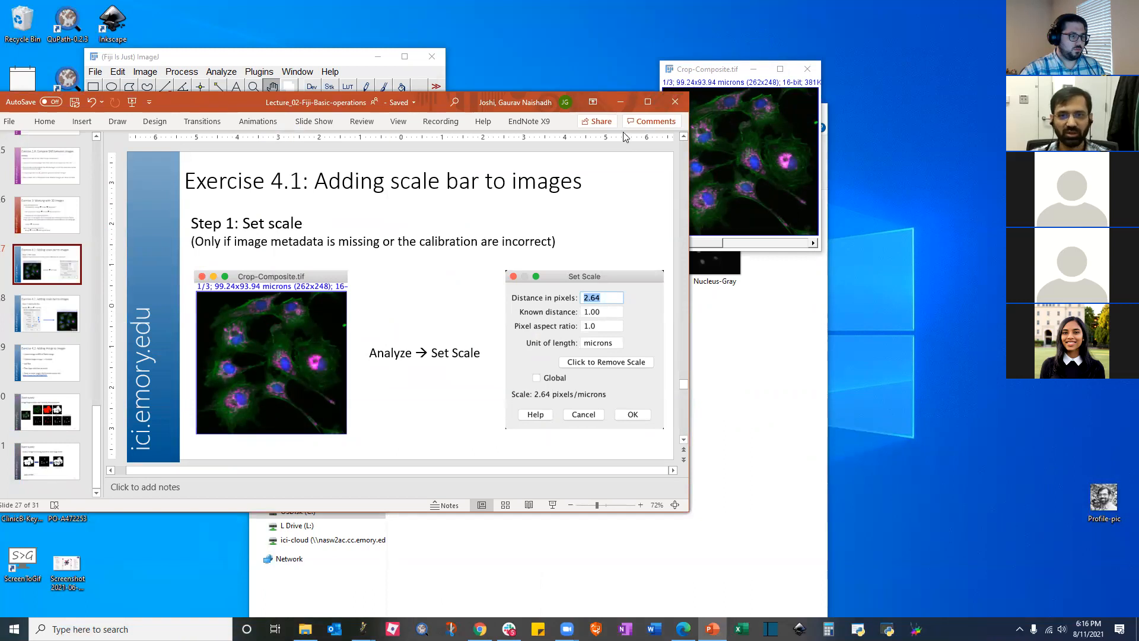
pyautogui.click(621, 102)
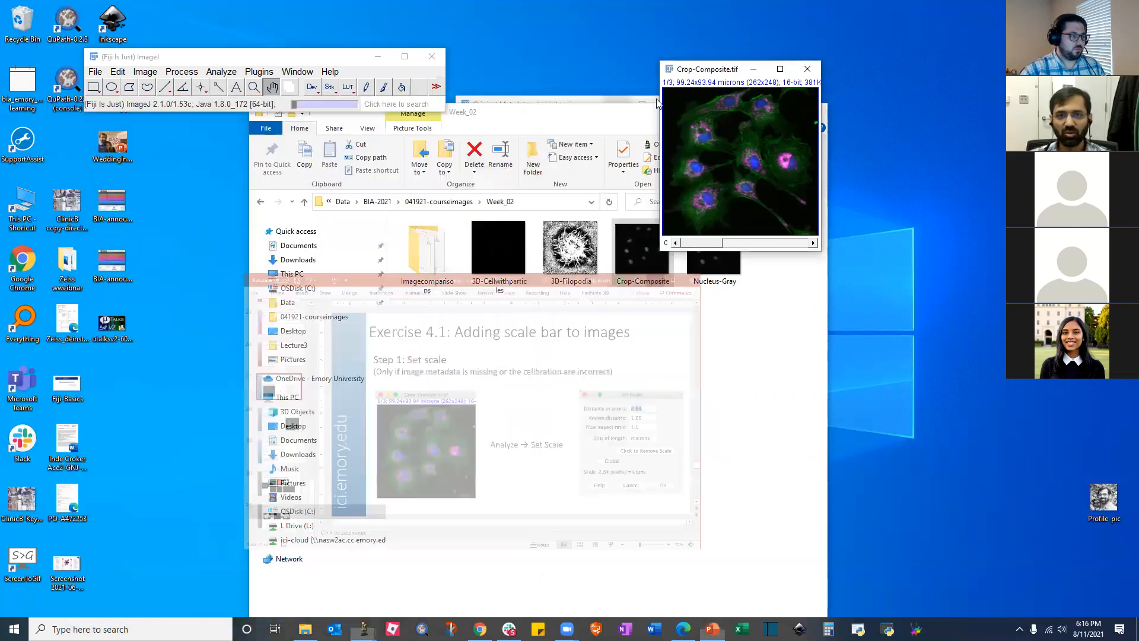
# Enlarge Crop-Composite to 150% and use Set Scale to change its unit of length to um
pyautogui.press('+')
pyautogui.moveTo(723, 70); pyautogui.dragTo(639, 89)
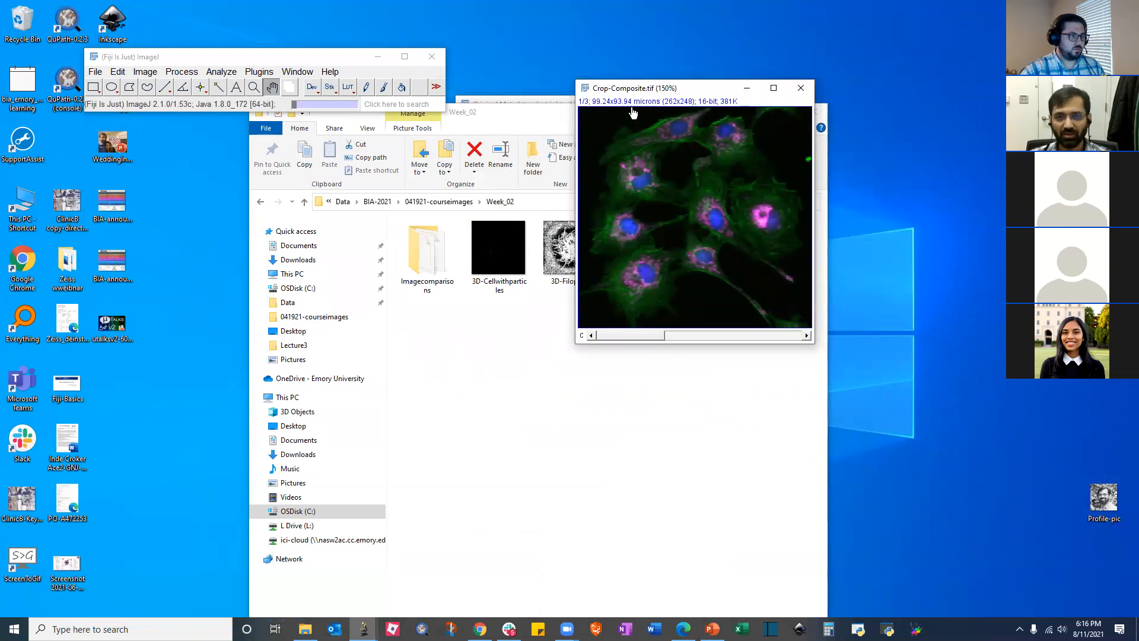
pyautogui.click(394, 102)
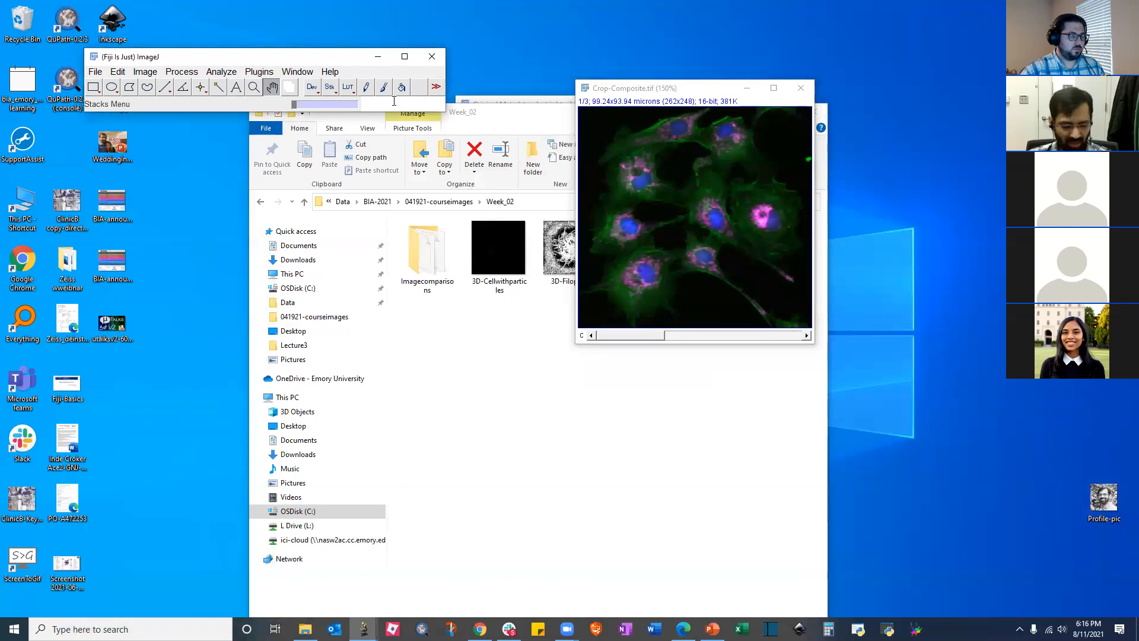
pyautogui.write('scale')
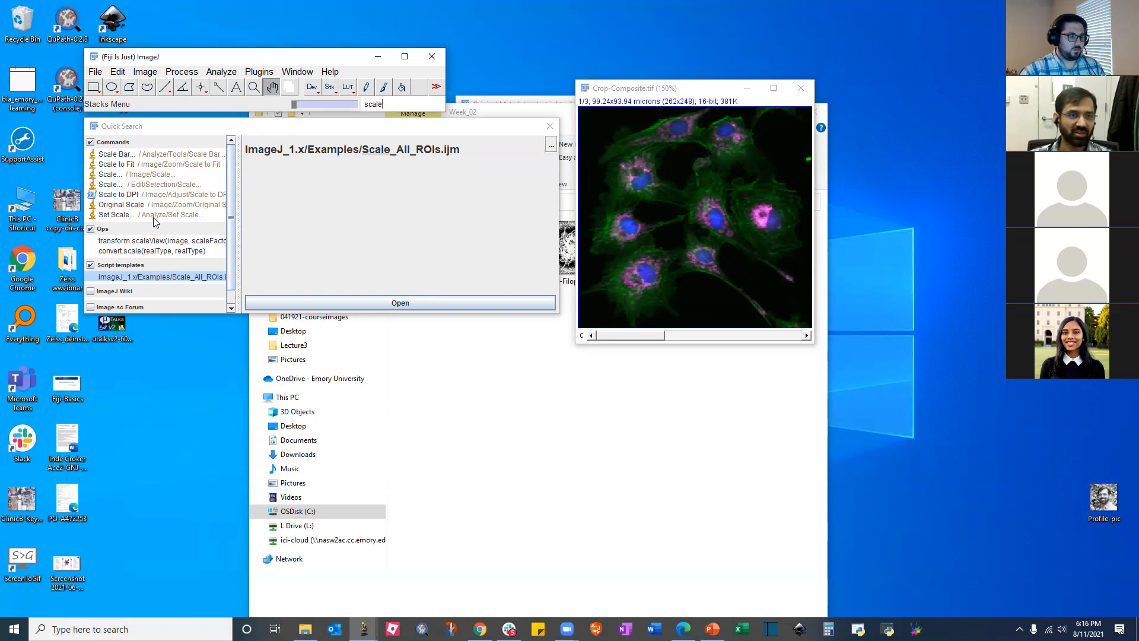
pyautogui.click(632, 197)
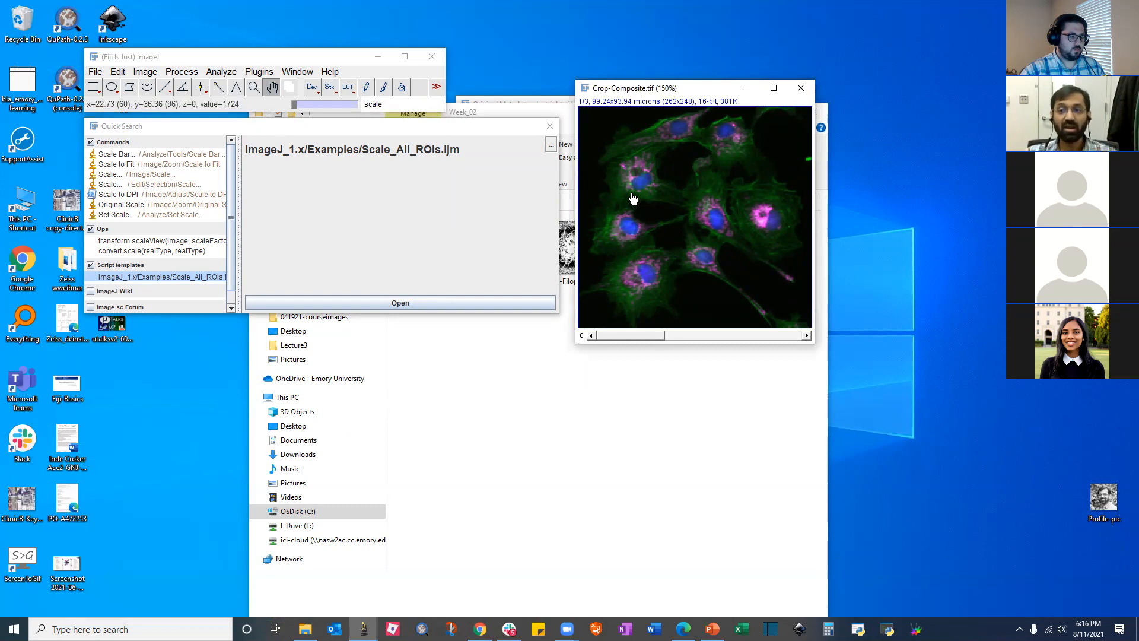
pyautogui.click(158, 214)
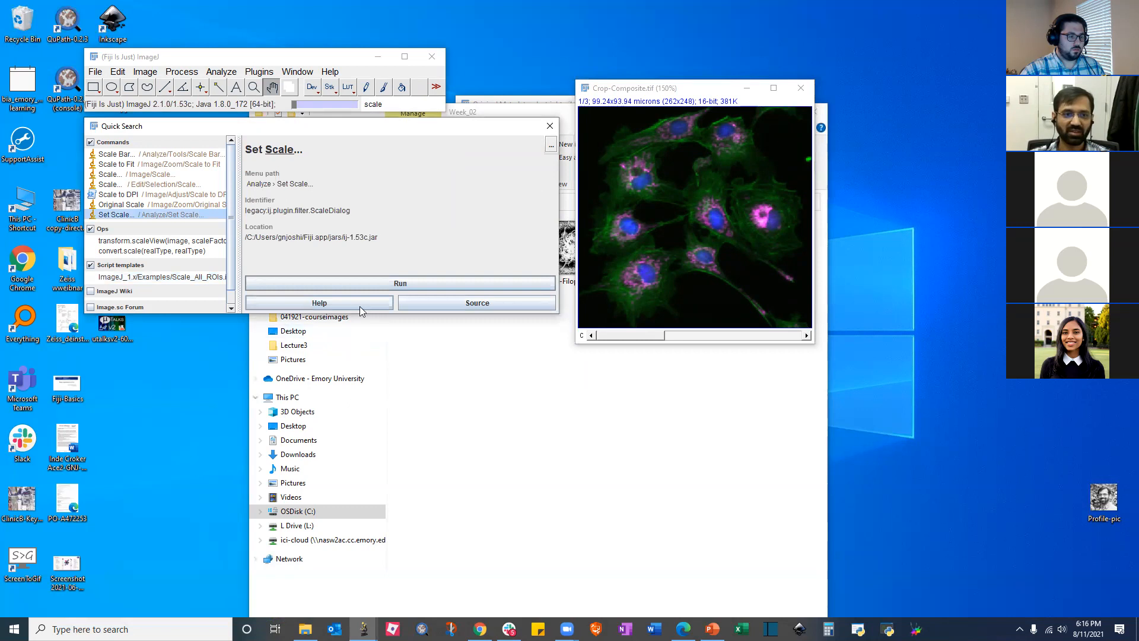
pyautogui.click(363, 283)
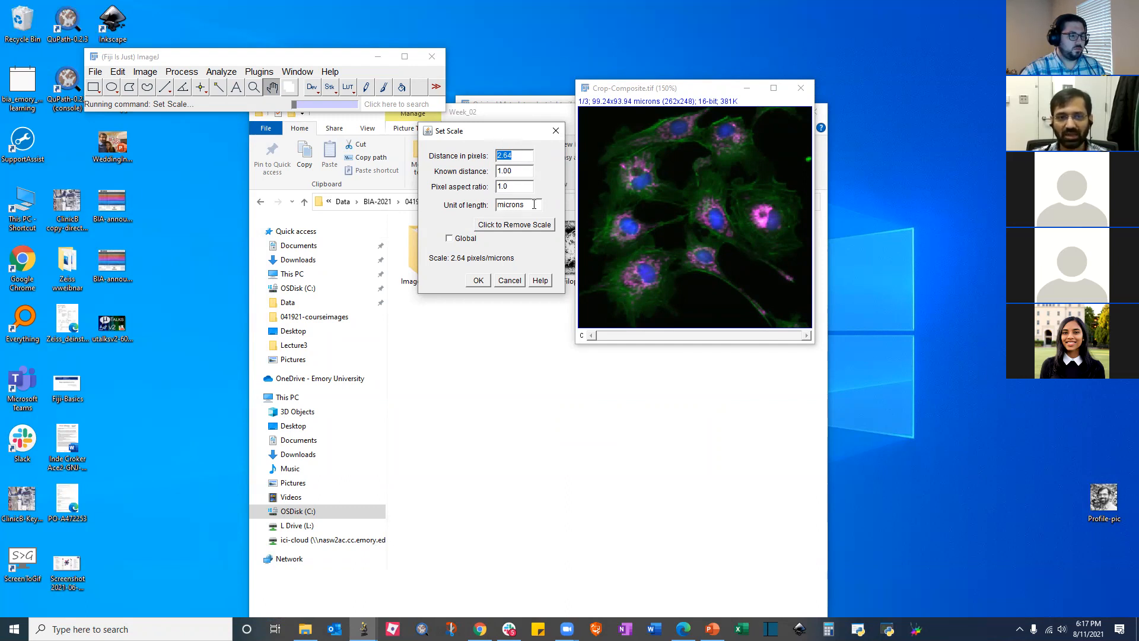
pyautogui.moveTo(533, 204); pyautogui.dragTo(495, 205)
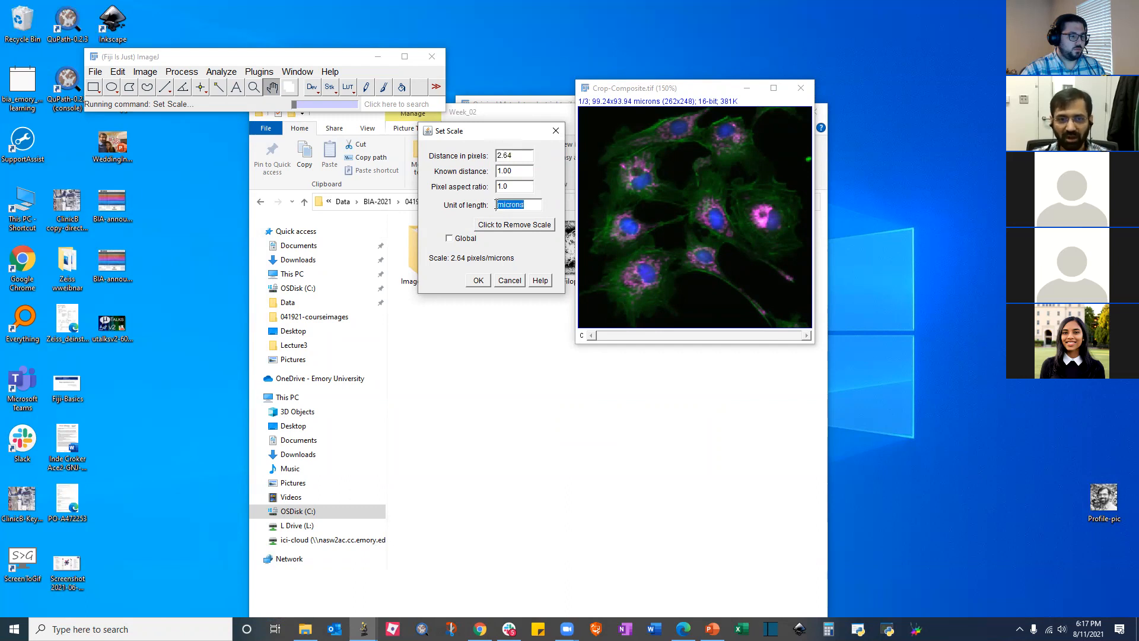
pyautogui.write('um')
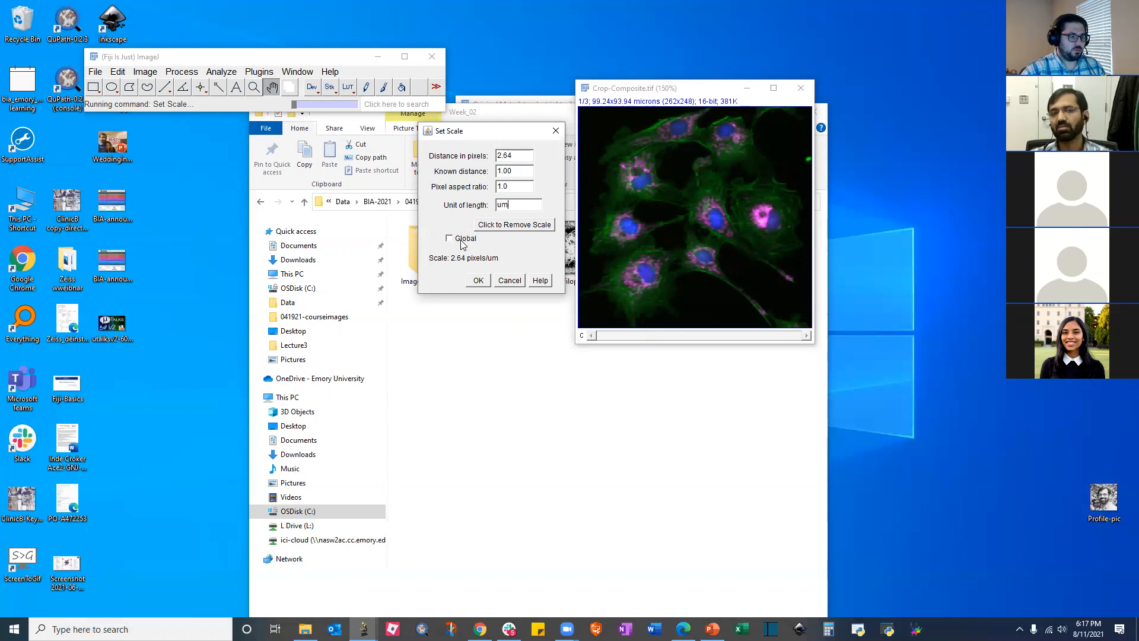
pyautogui.click(477, 280)
# Try a Scale Bar on Crop-Composite with a width of 10 µm and a height of 8 pixels
pyautogui.click(422, 105)
pyautogui.write('scale')
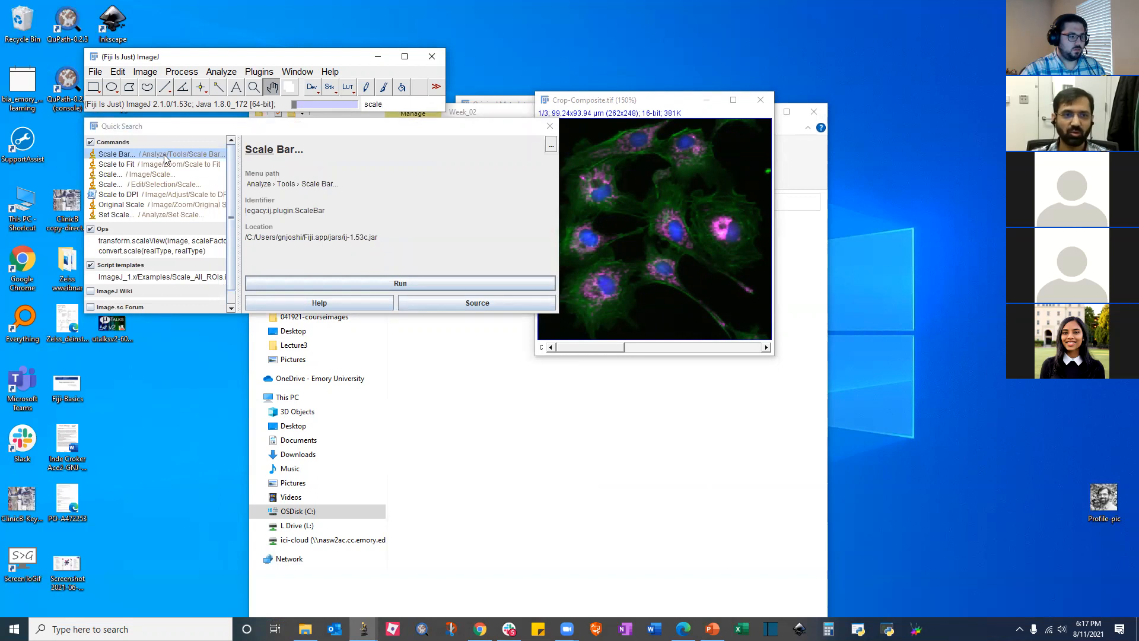
pyautogui.click(364, 277)
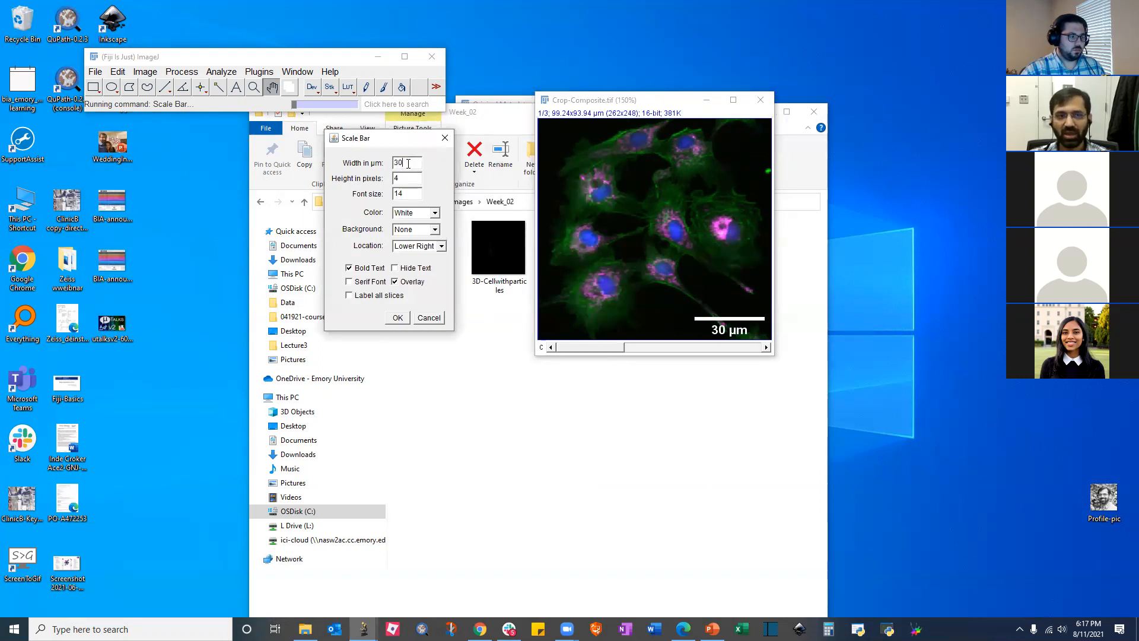
pyautogui.write('10')
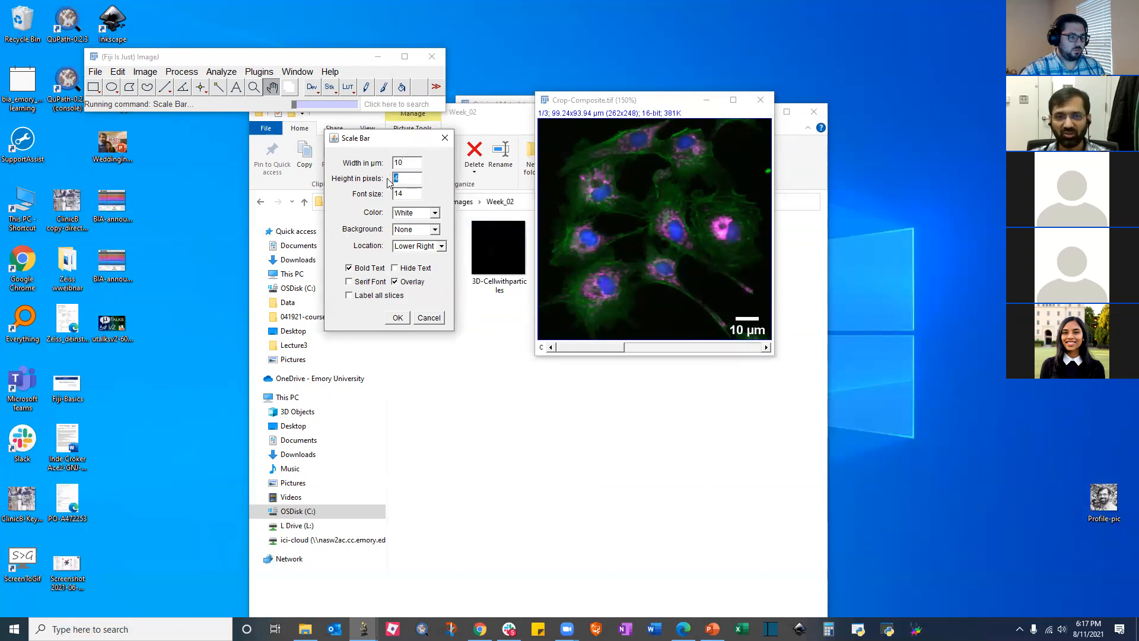
pyautogui.write('8')
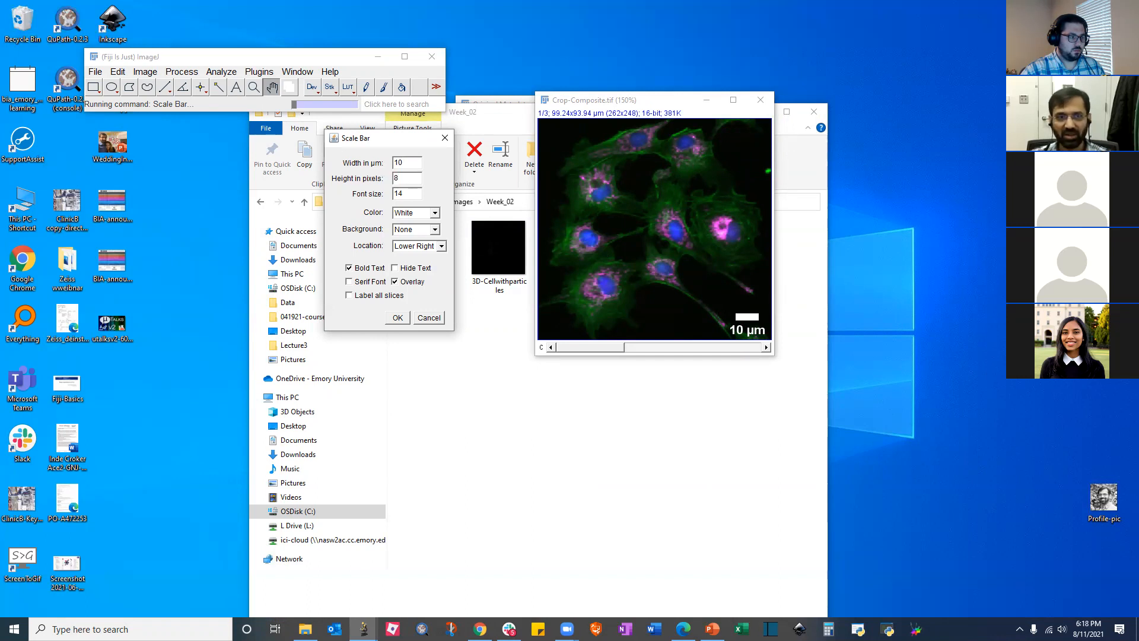
pyautogui.write('8')
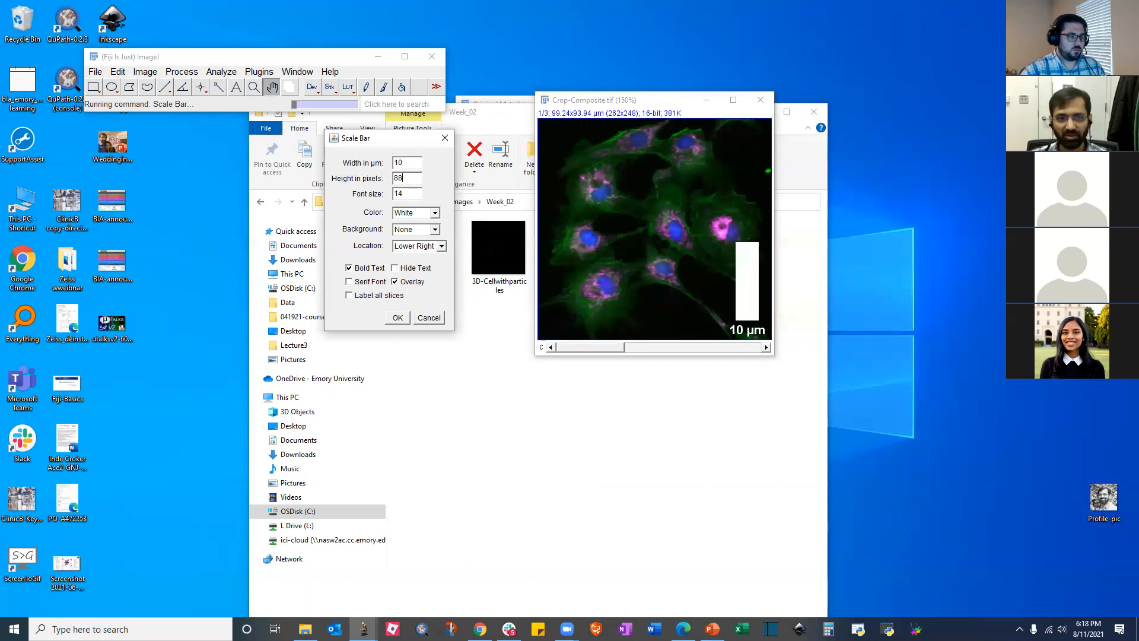
pyautogui.press('BackSpace')
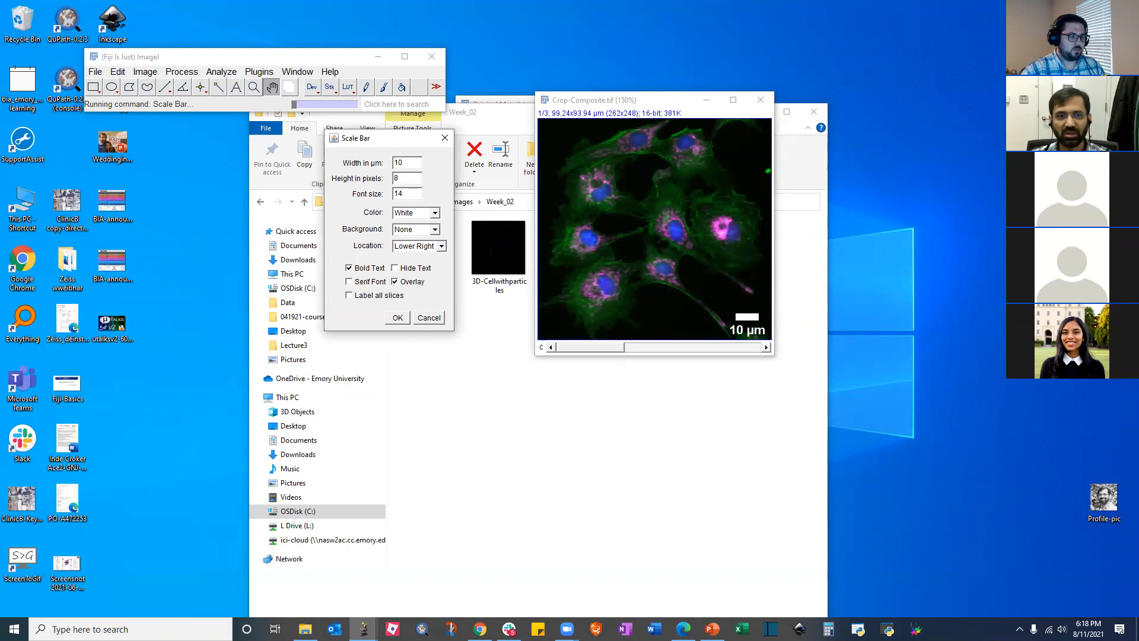
# Test font sizes 50 and 10 for the scale bar label, and set its height to 5 pixels and font size to 15
pyautogui.moveTo(416, 194); pyautogui.dragTo(378, 198)
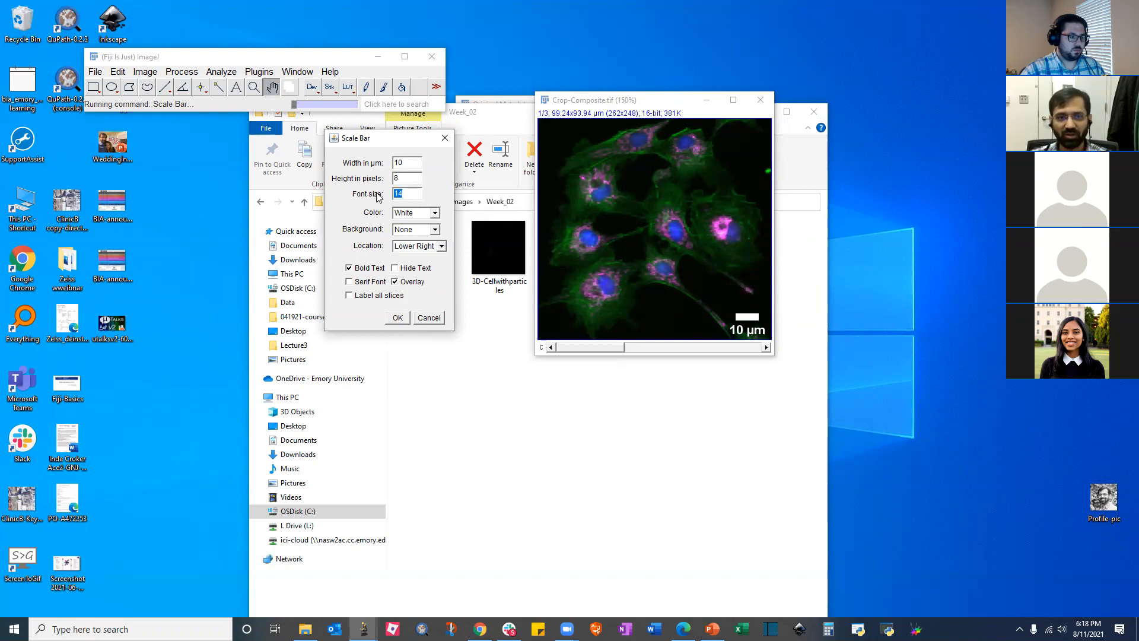
pyautogui.write('50')
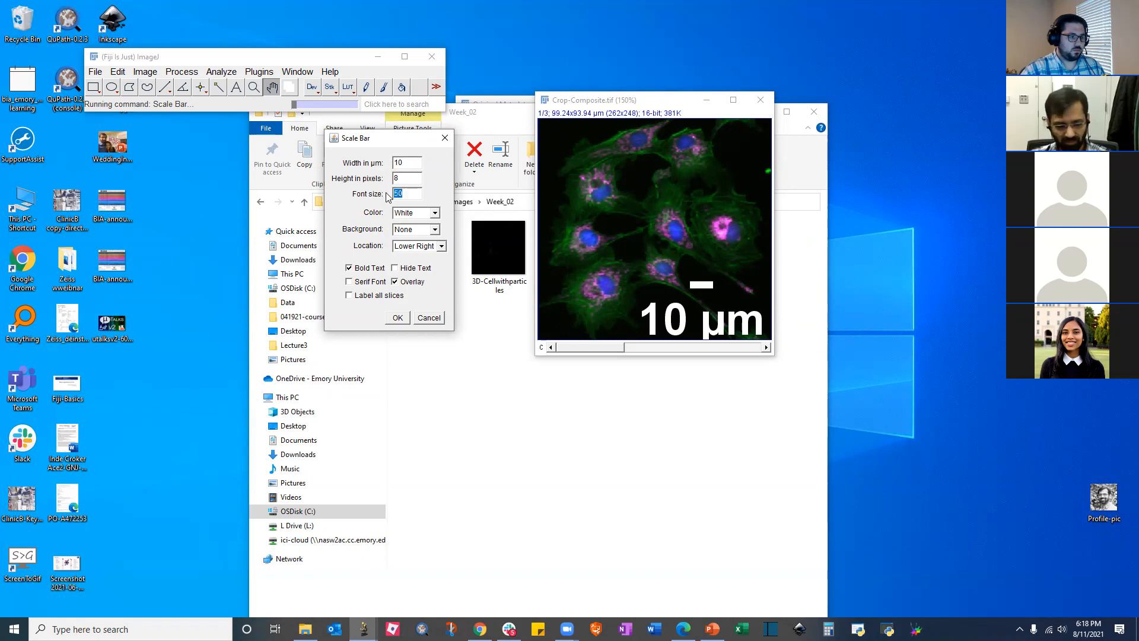
pyautogui.write('10')
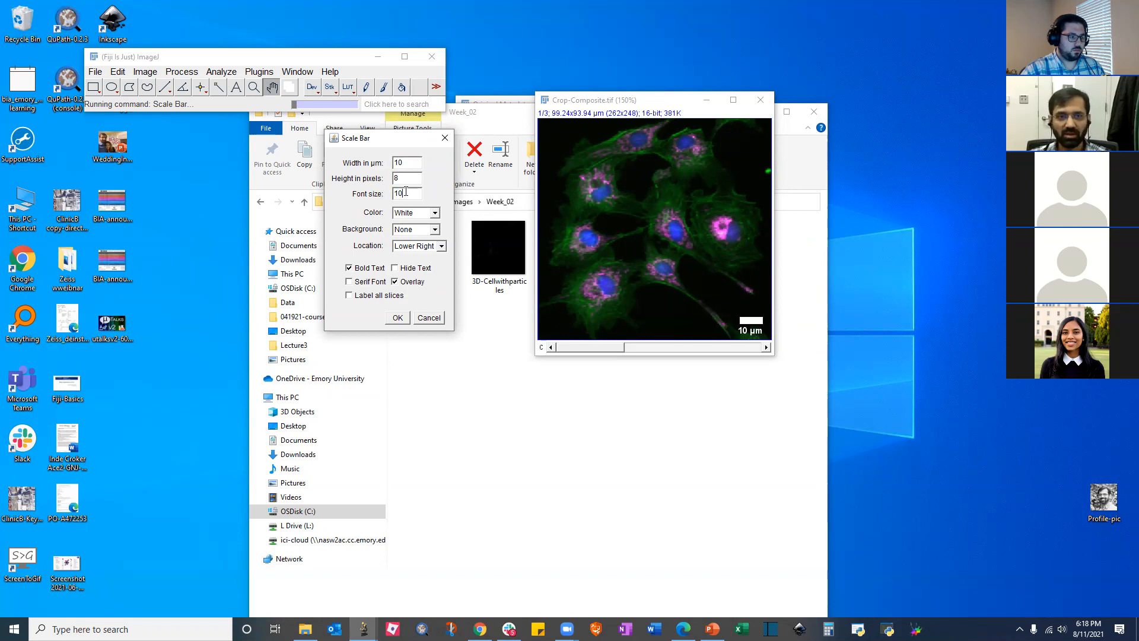
pyautogui.write('5')
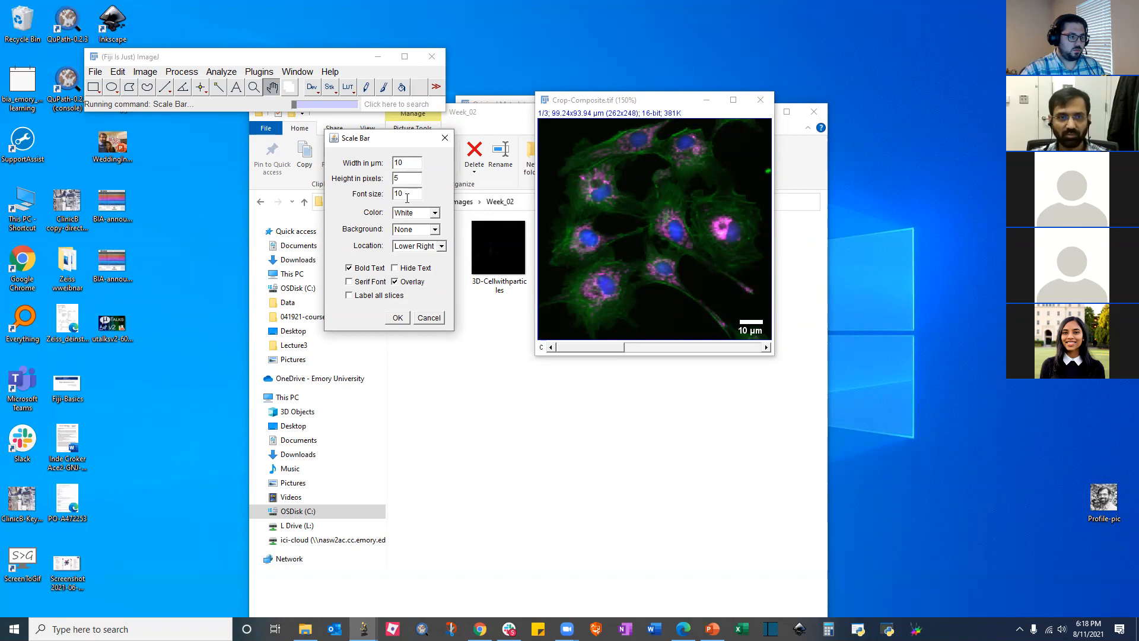
pyautogui.write('1')
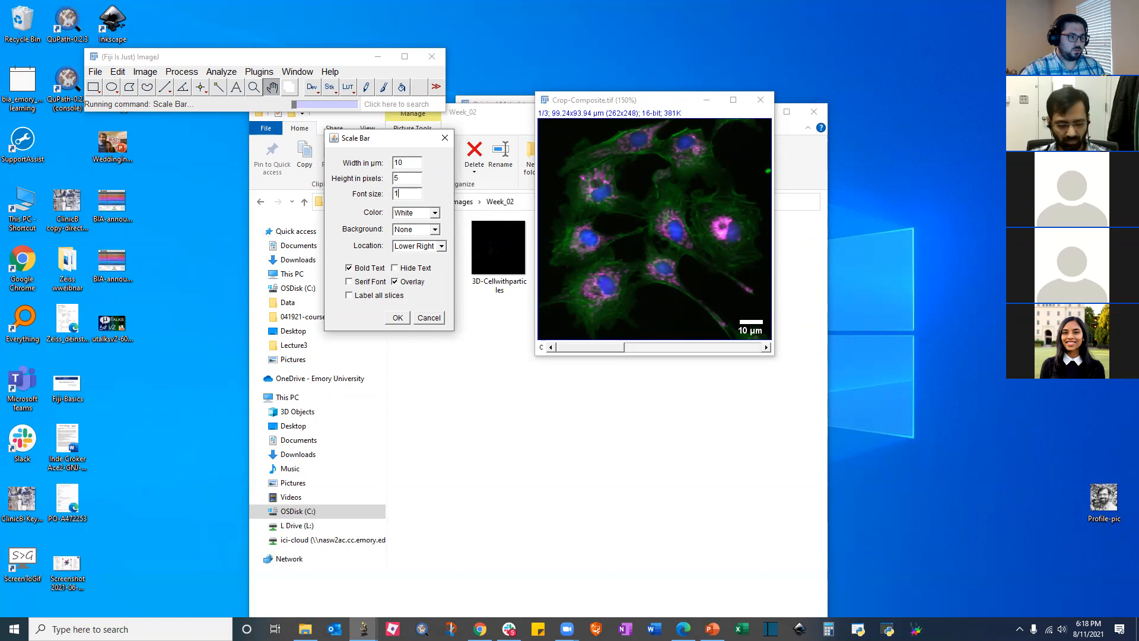
pyautogui.write('5')
# Preview the scale bar at Upper Left and back at Lower Right, and cancel the scale bar
pyautogui.click(422, 246)
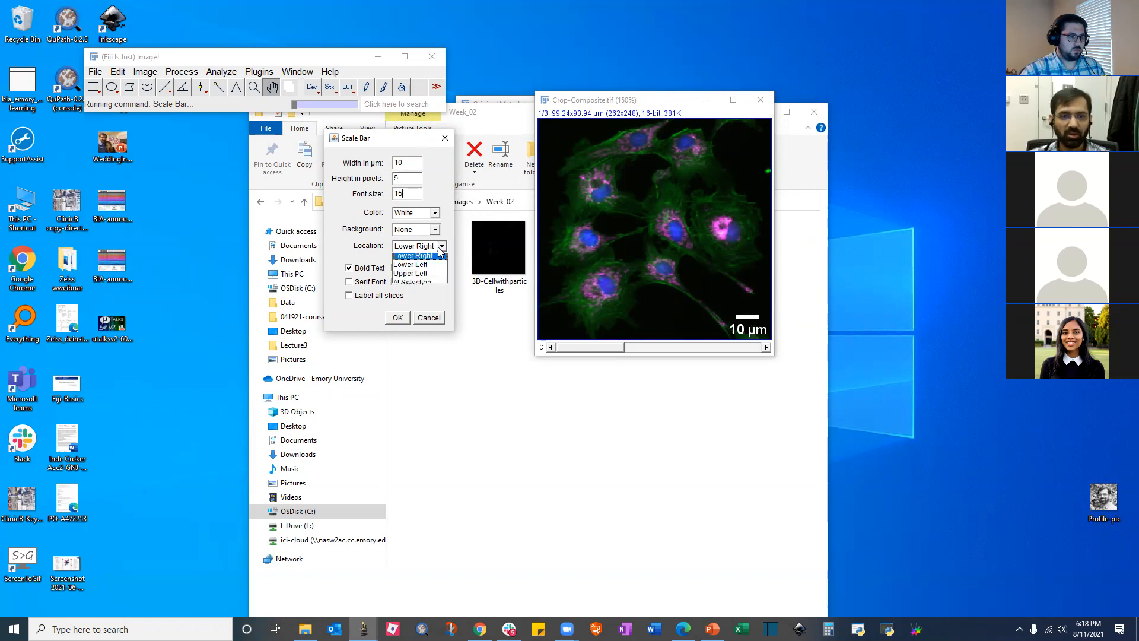
pyautogui.click(419, 284)
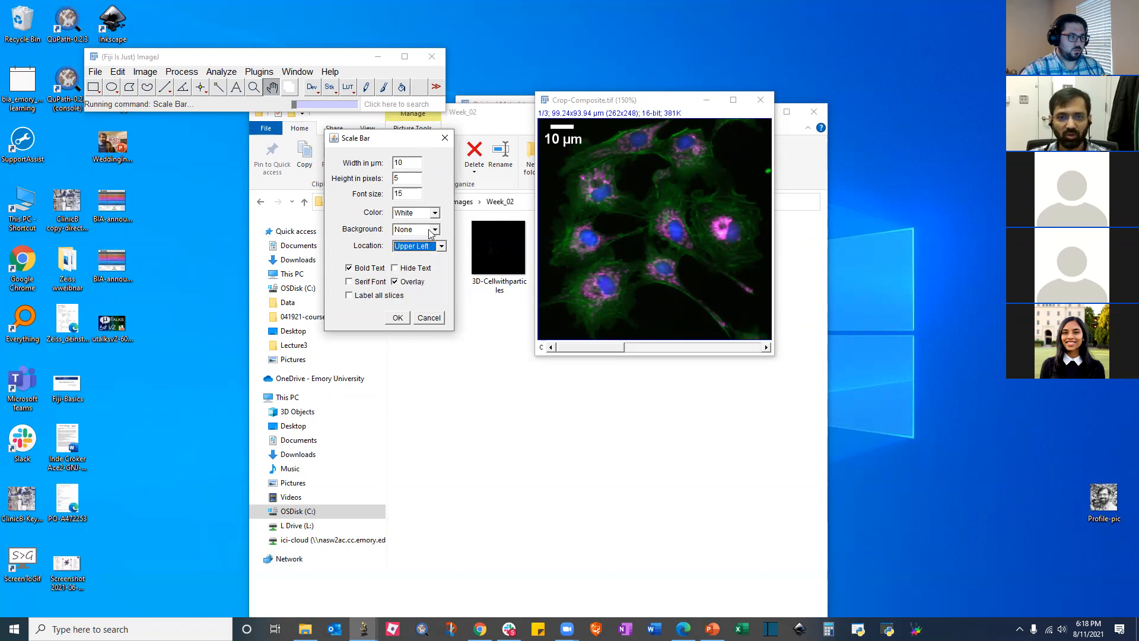
pyautogui.click(441, 246)
pyautogui.click(420, 266)
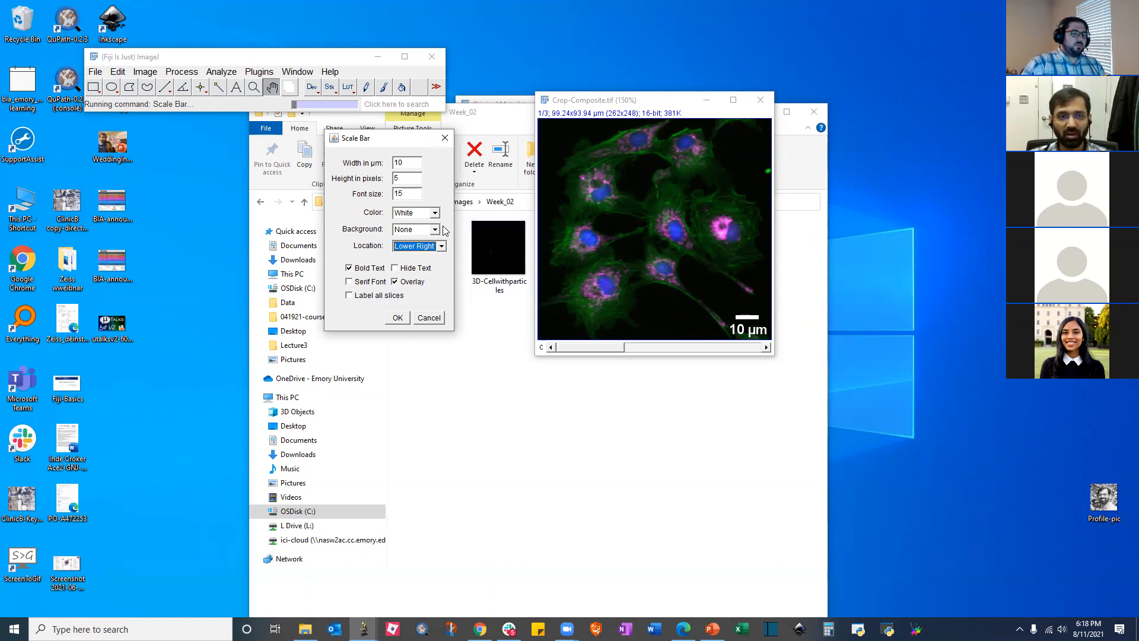
pyautogui.click(444, 138)
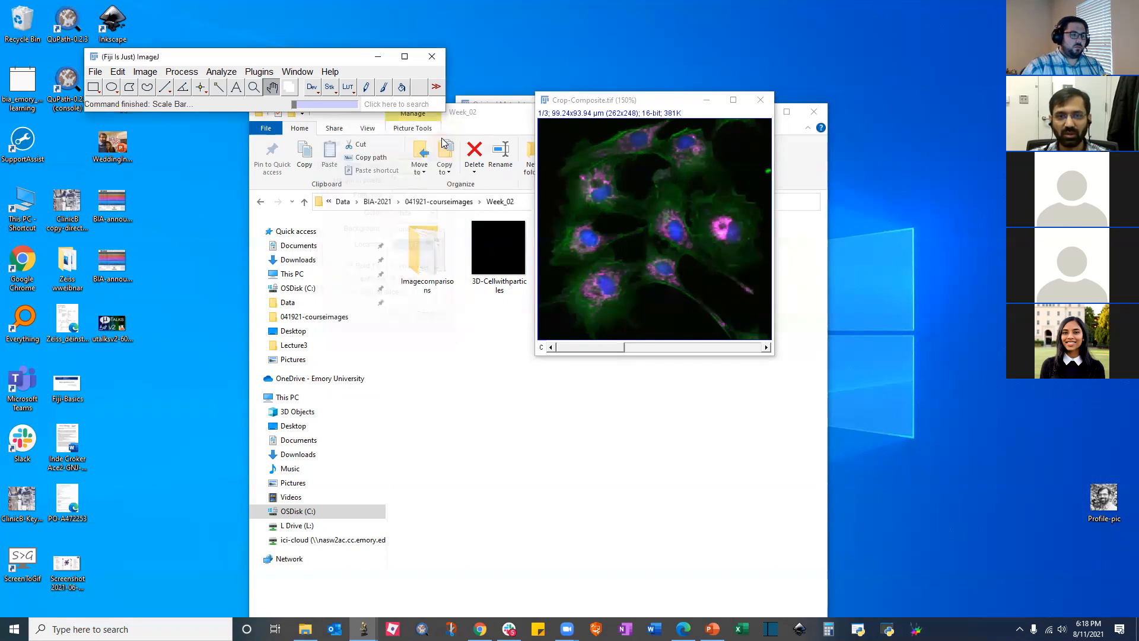
# Draw a near-horizontal straight line about 17.4 µm long across the lower central cell in Crop-Composite, and find and run the Scale Bar command
pyautogui.click(164, 87)
pyautogui.moveTo(629, 261); pyautogui.dragTo(673, 262)
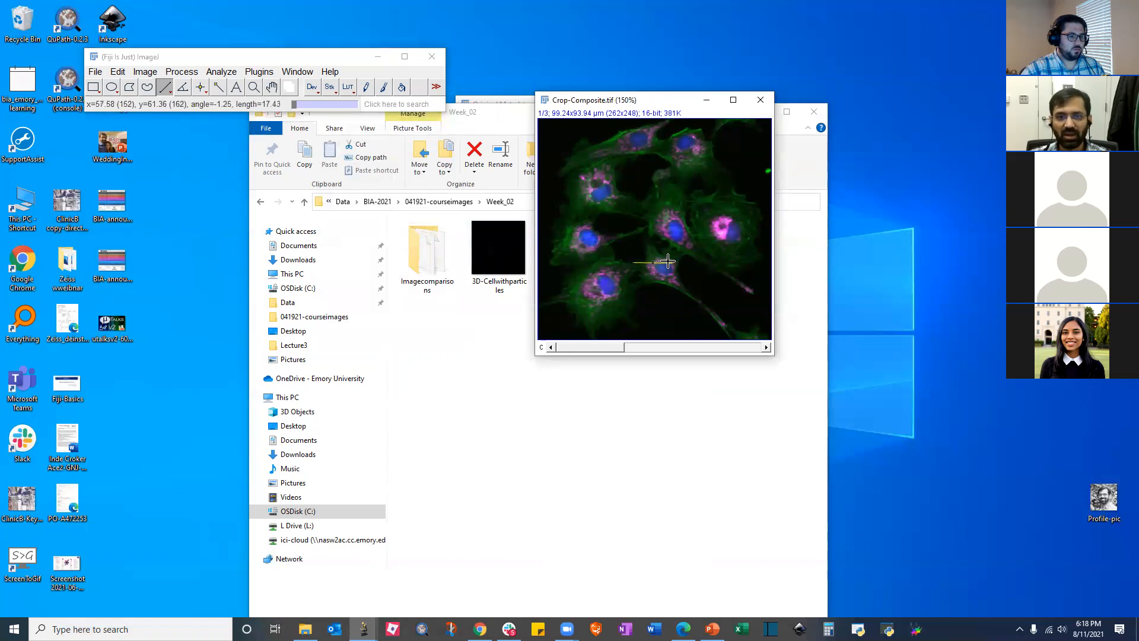
pyautogui.click(400, 103)
pyautogui.write('sacle')
pyautogui.press('BackSpace')
pyautogui.press('BackSpace')
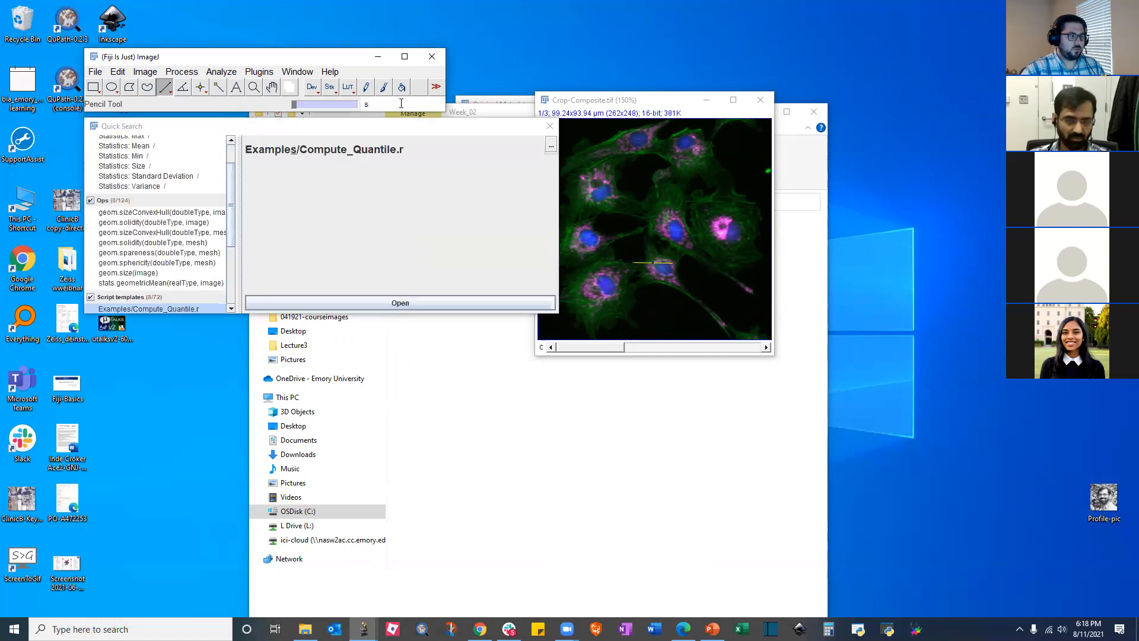
pyautogui.write('cale')
pyautogui.click(177, 138)
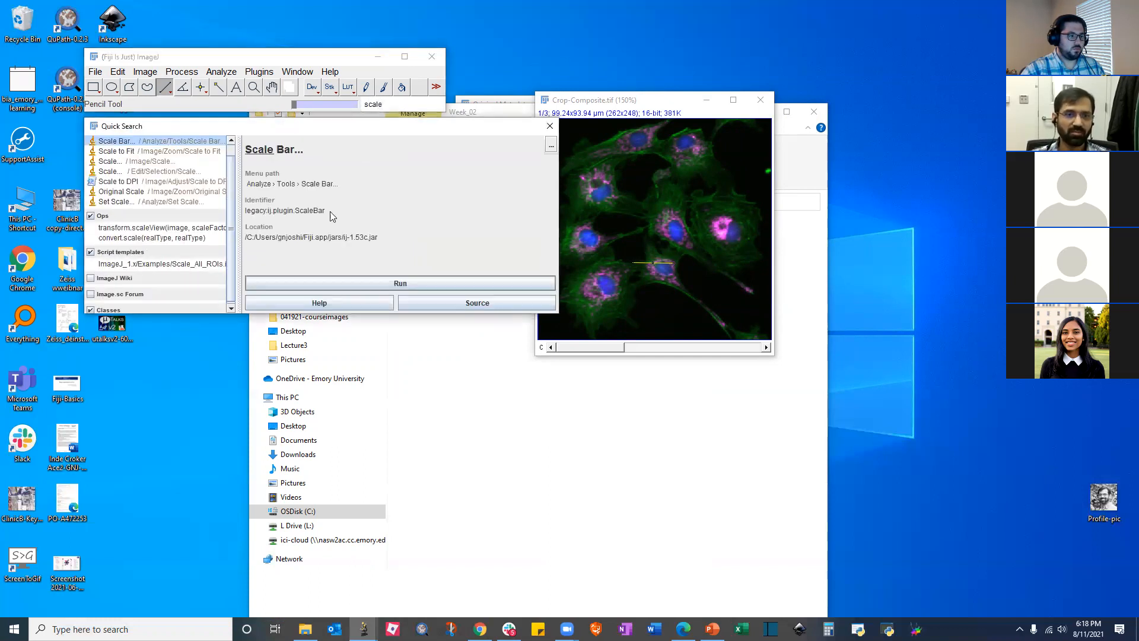
pyautogui.click(414, 281)
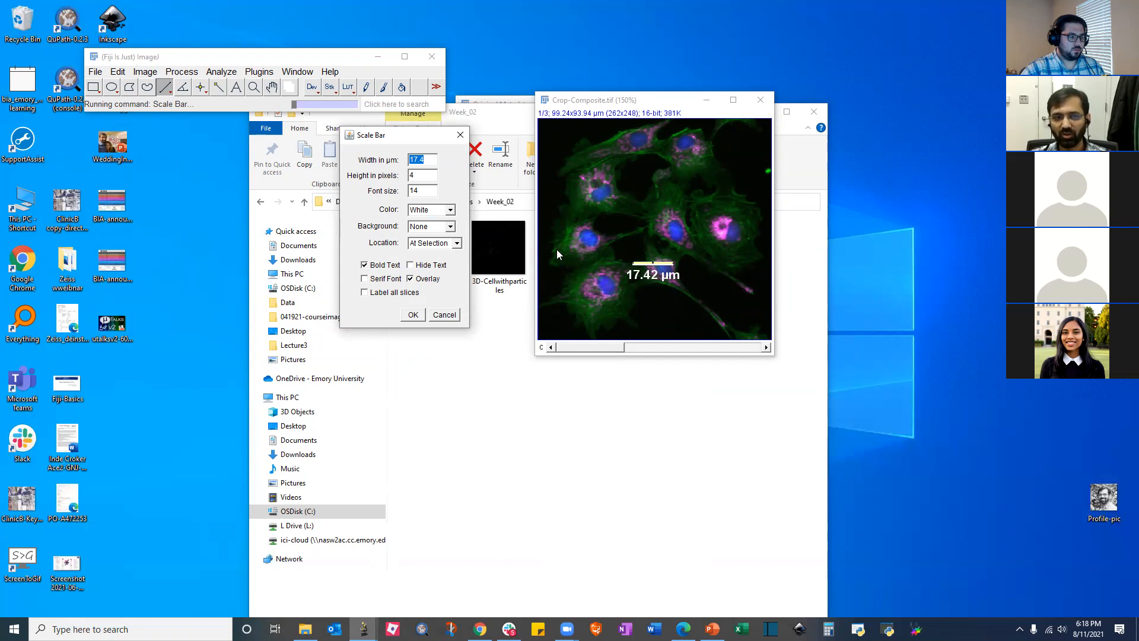
# Try the scale bar At Selection and at Upper Right, add it at Lower Right, and clear the line selection
pyautogui.click(458, 243)
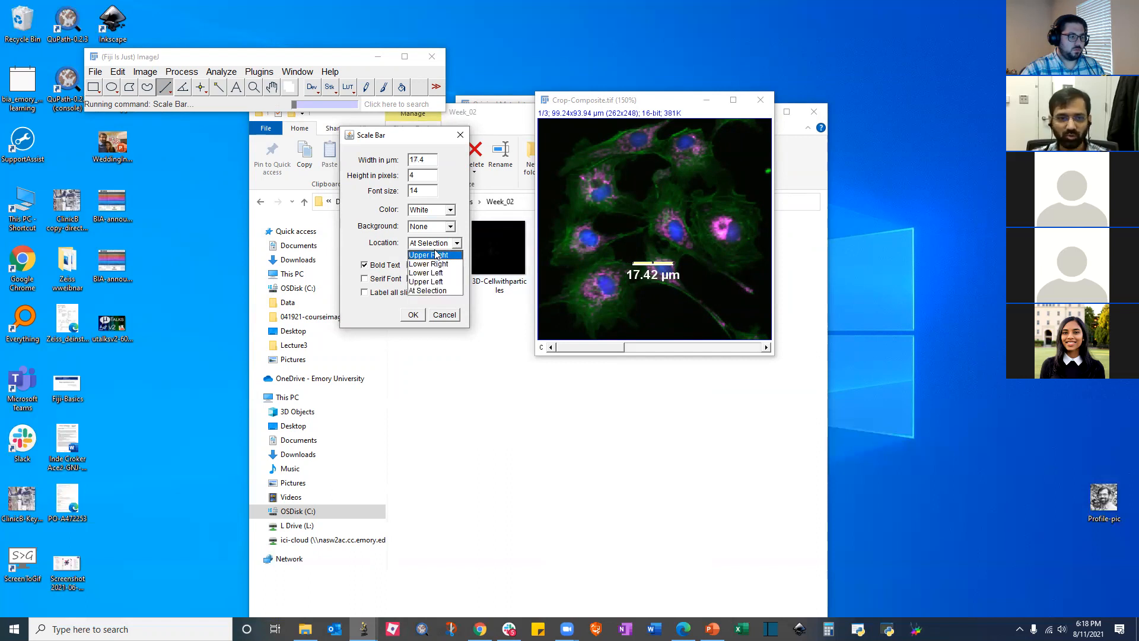
pyautogui.click(436, 292)
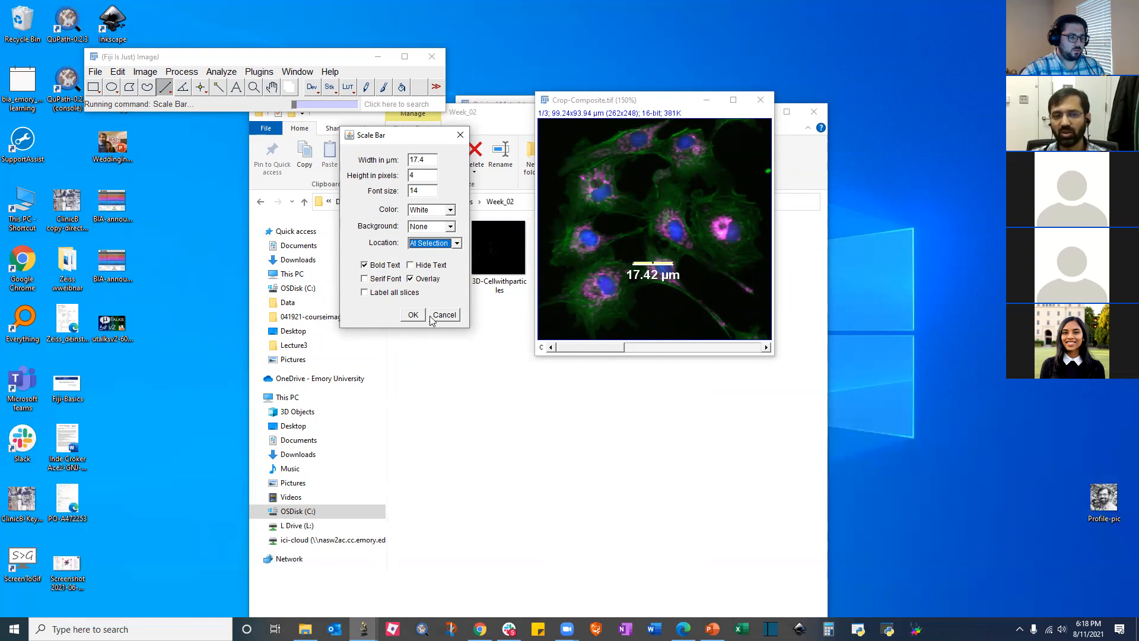
pyautogui.click(457, 243)
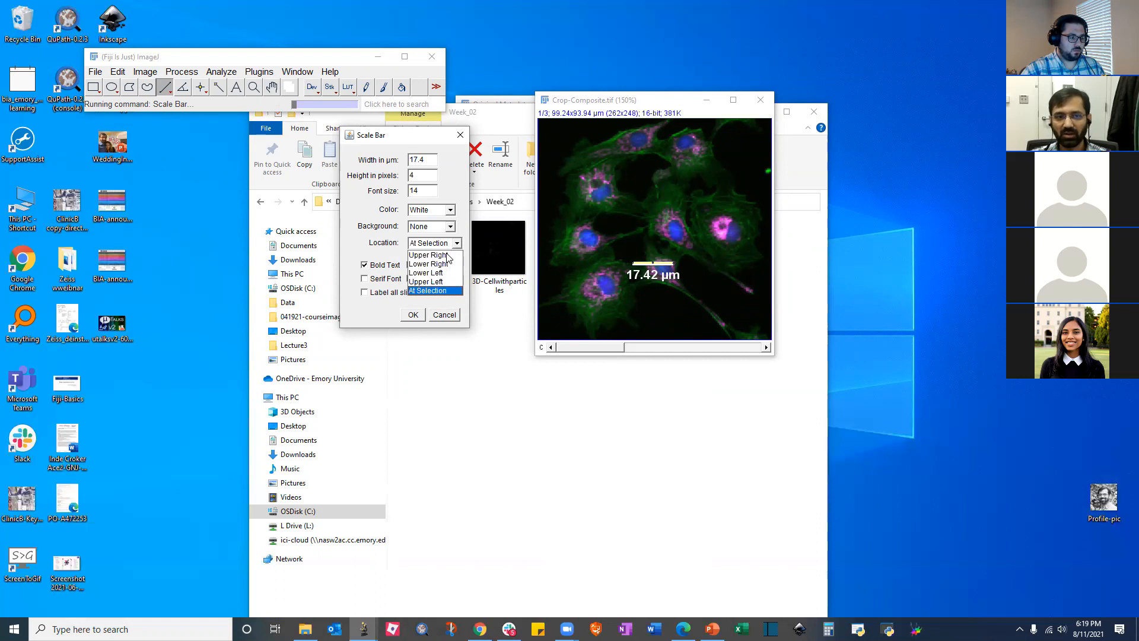
pyautogui.click(430, 254)
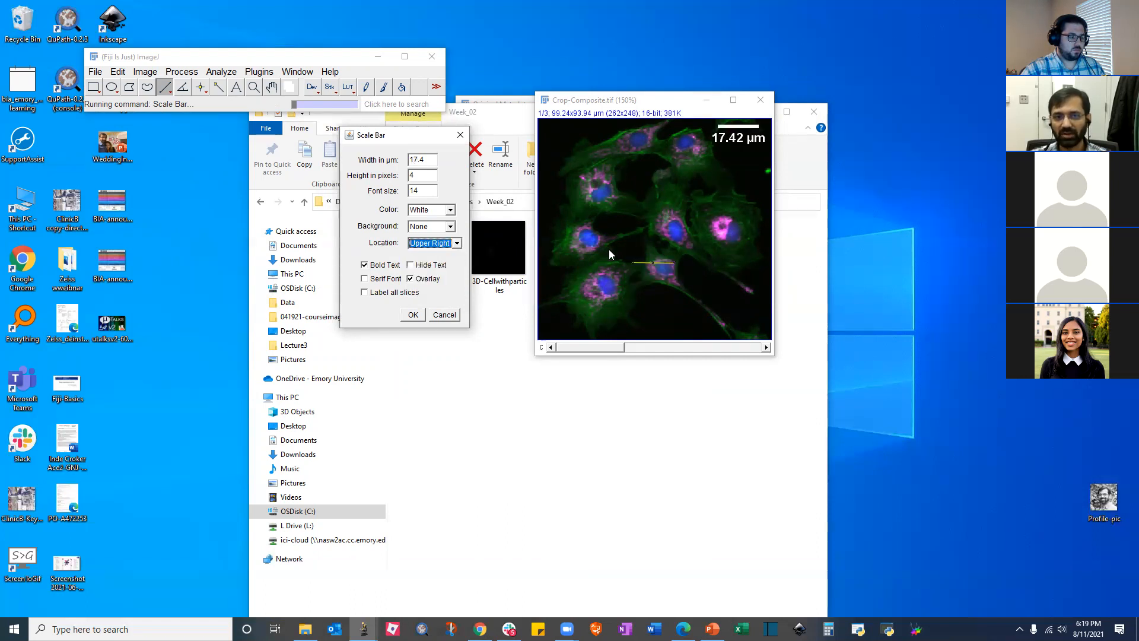
pyautogui.click(457, 243)
pyautogui.click(430, 262)
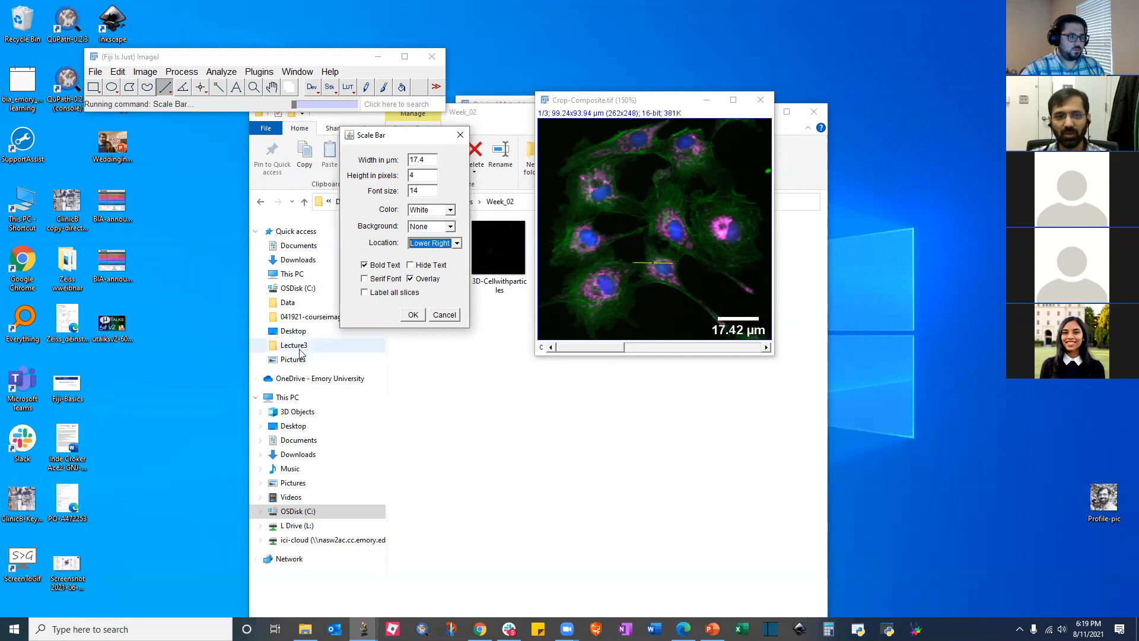
pyautogui.click(413, 315)
pyautogui.click(92, 87)
pyautogui.click(751, 252)
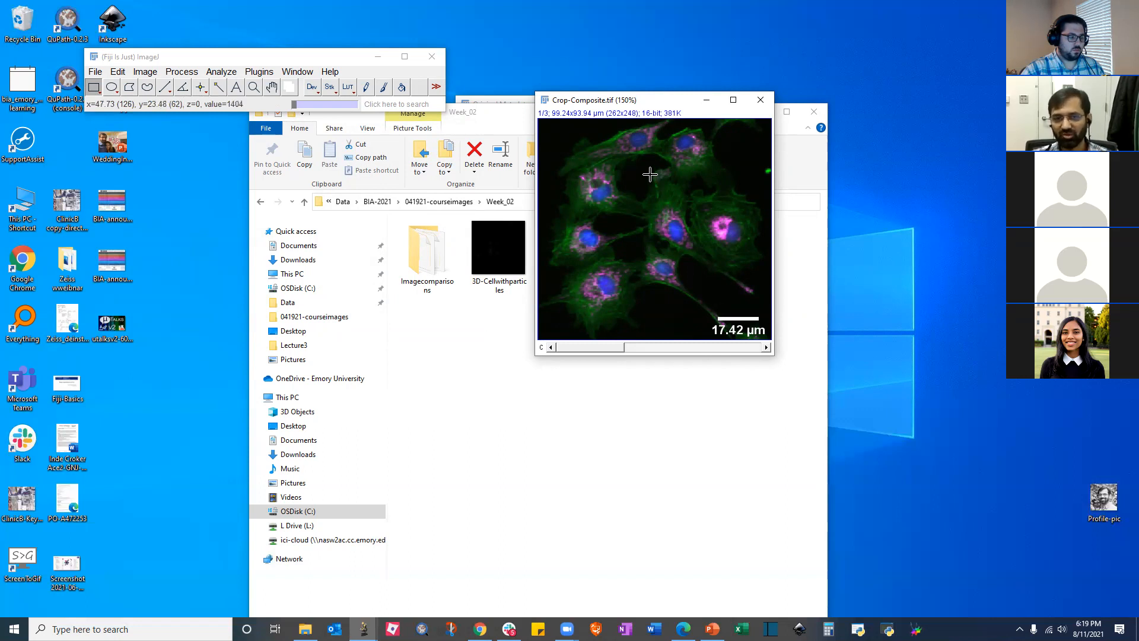
# Convert Crop-Composite with its scale bar to an RGB image, and move the main Fiji window slightly up
pyautogui.click(145, 72)
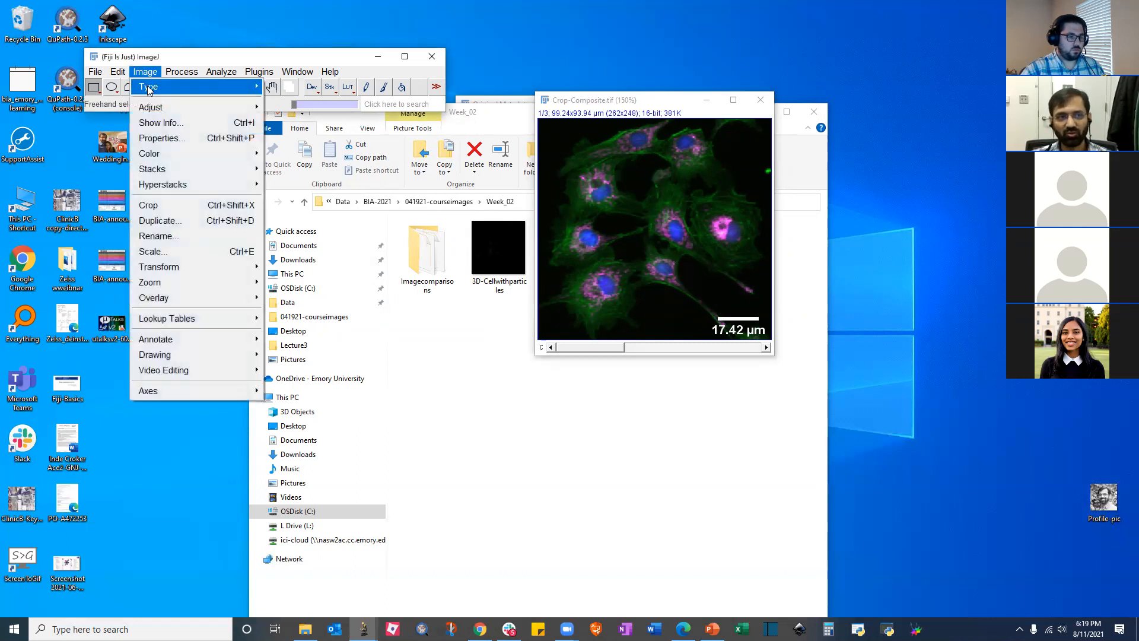
pyautogui.moveTo(148, 88)
pyautogui.click(283, 149)
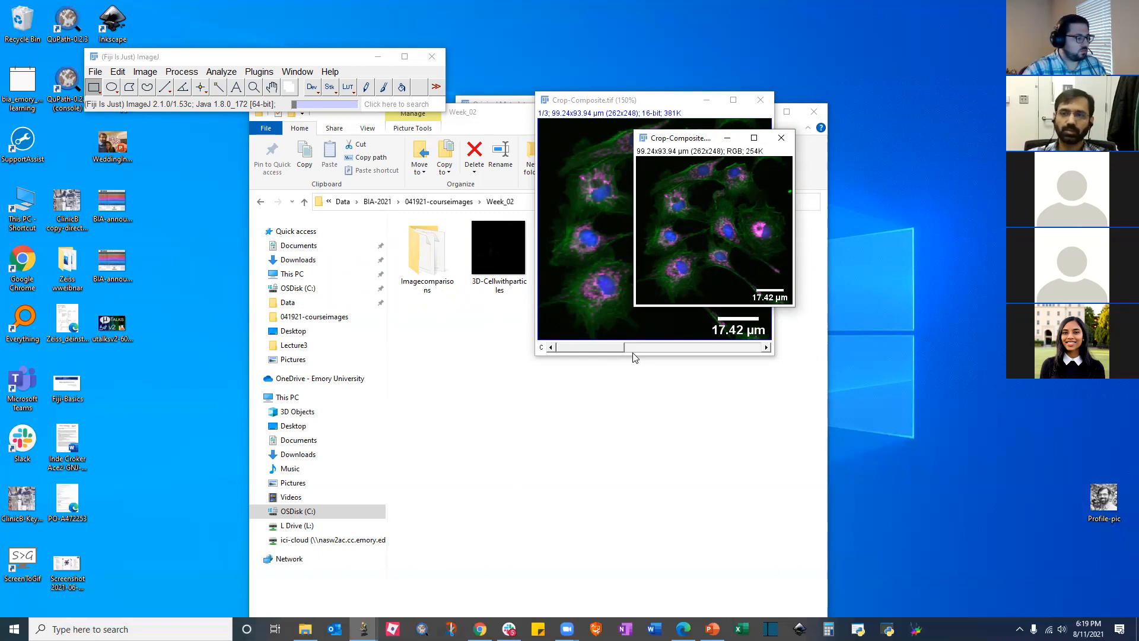
pyautogui.moveTo(351, 56); pyautogui.dragTo(355, 33)
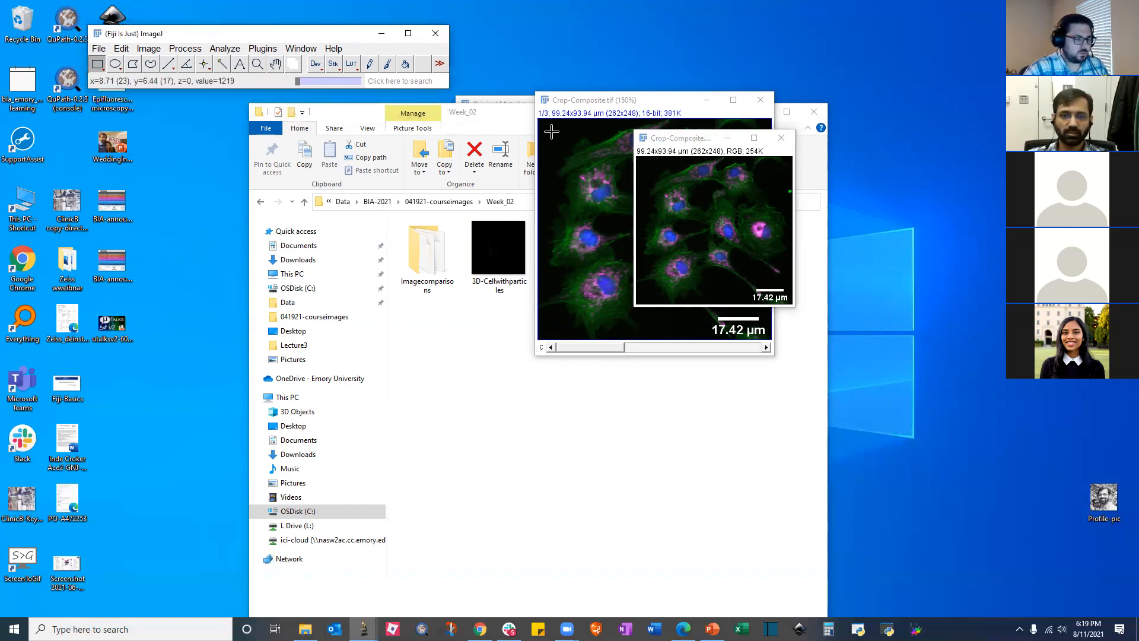